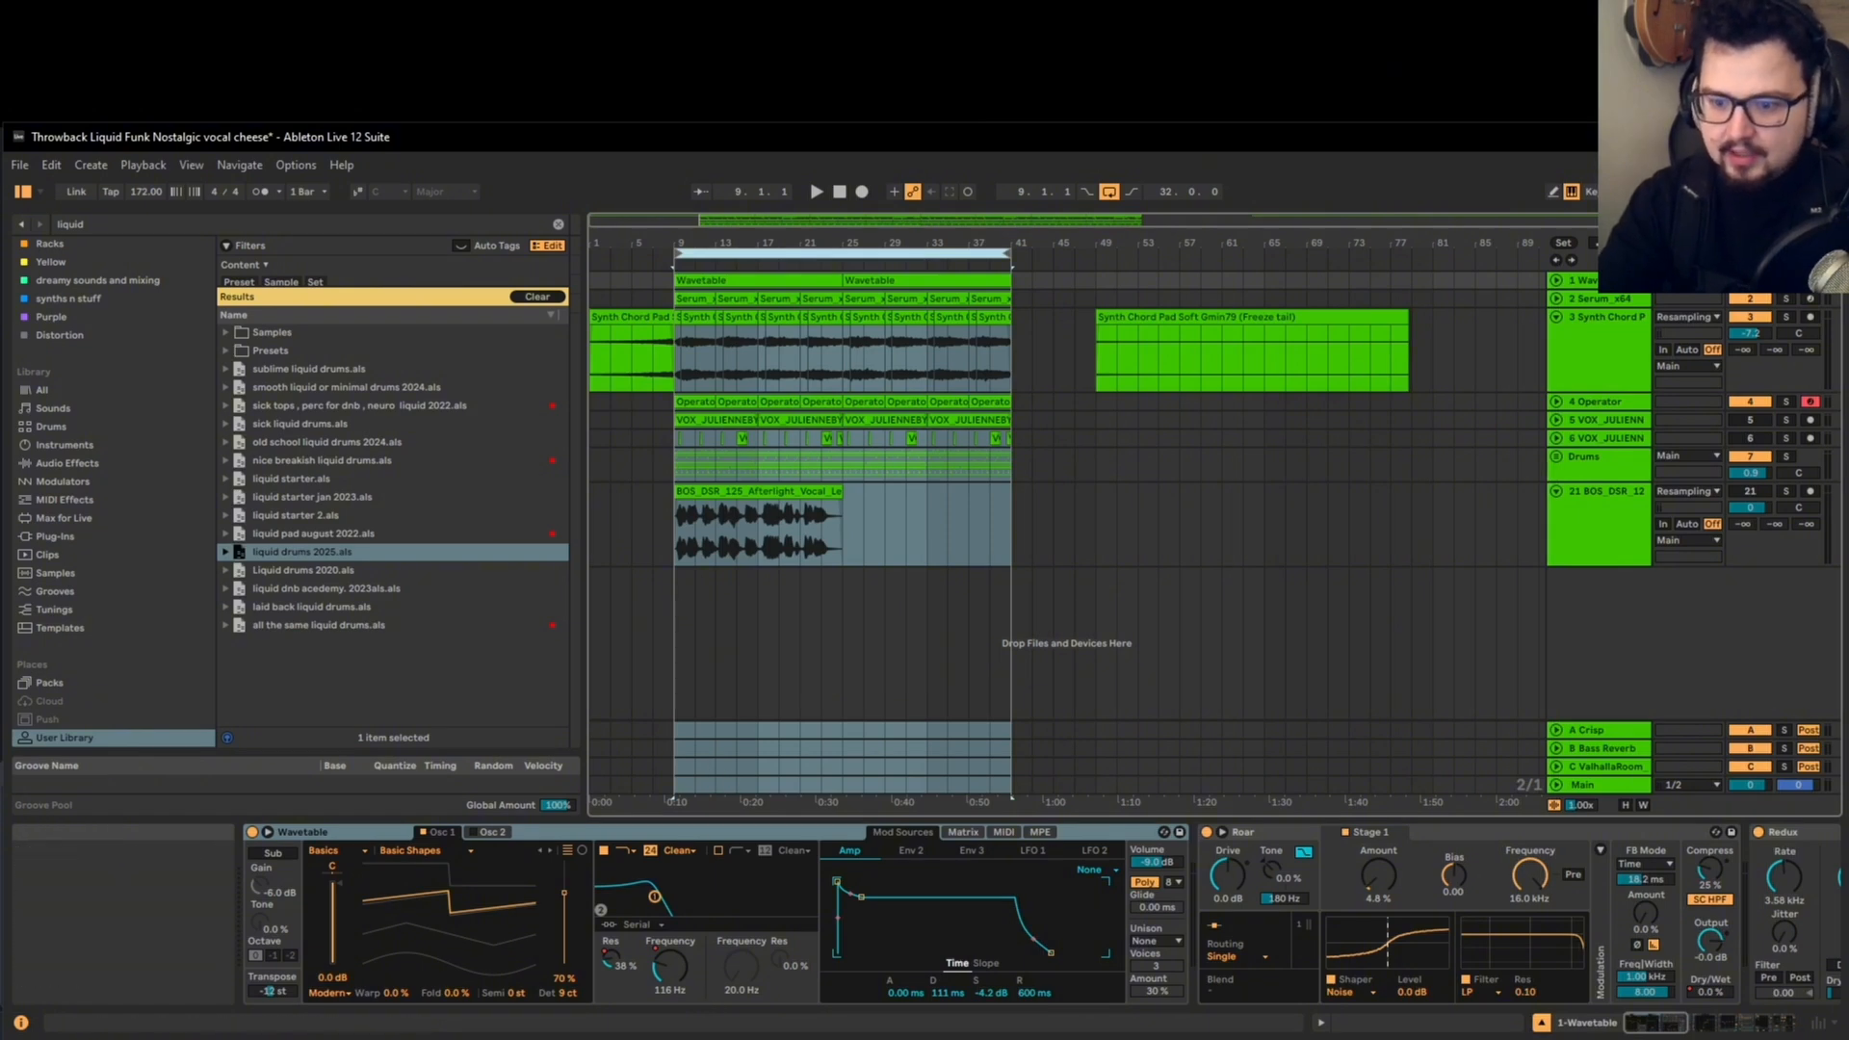
Step: Switch to the sample library app and import BOS_DSR_125_Afterlight_Vocal_Lead_FirstVerse_Wet_Gm.wav onto a new audio track at bar 9
click(813, 1037)
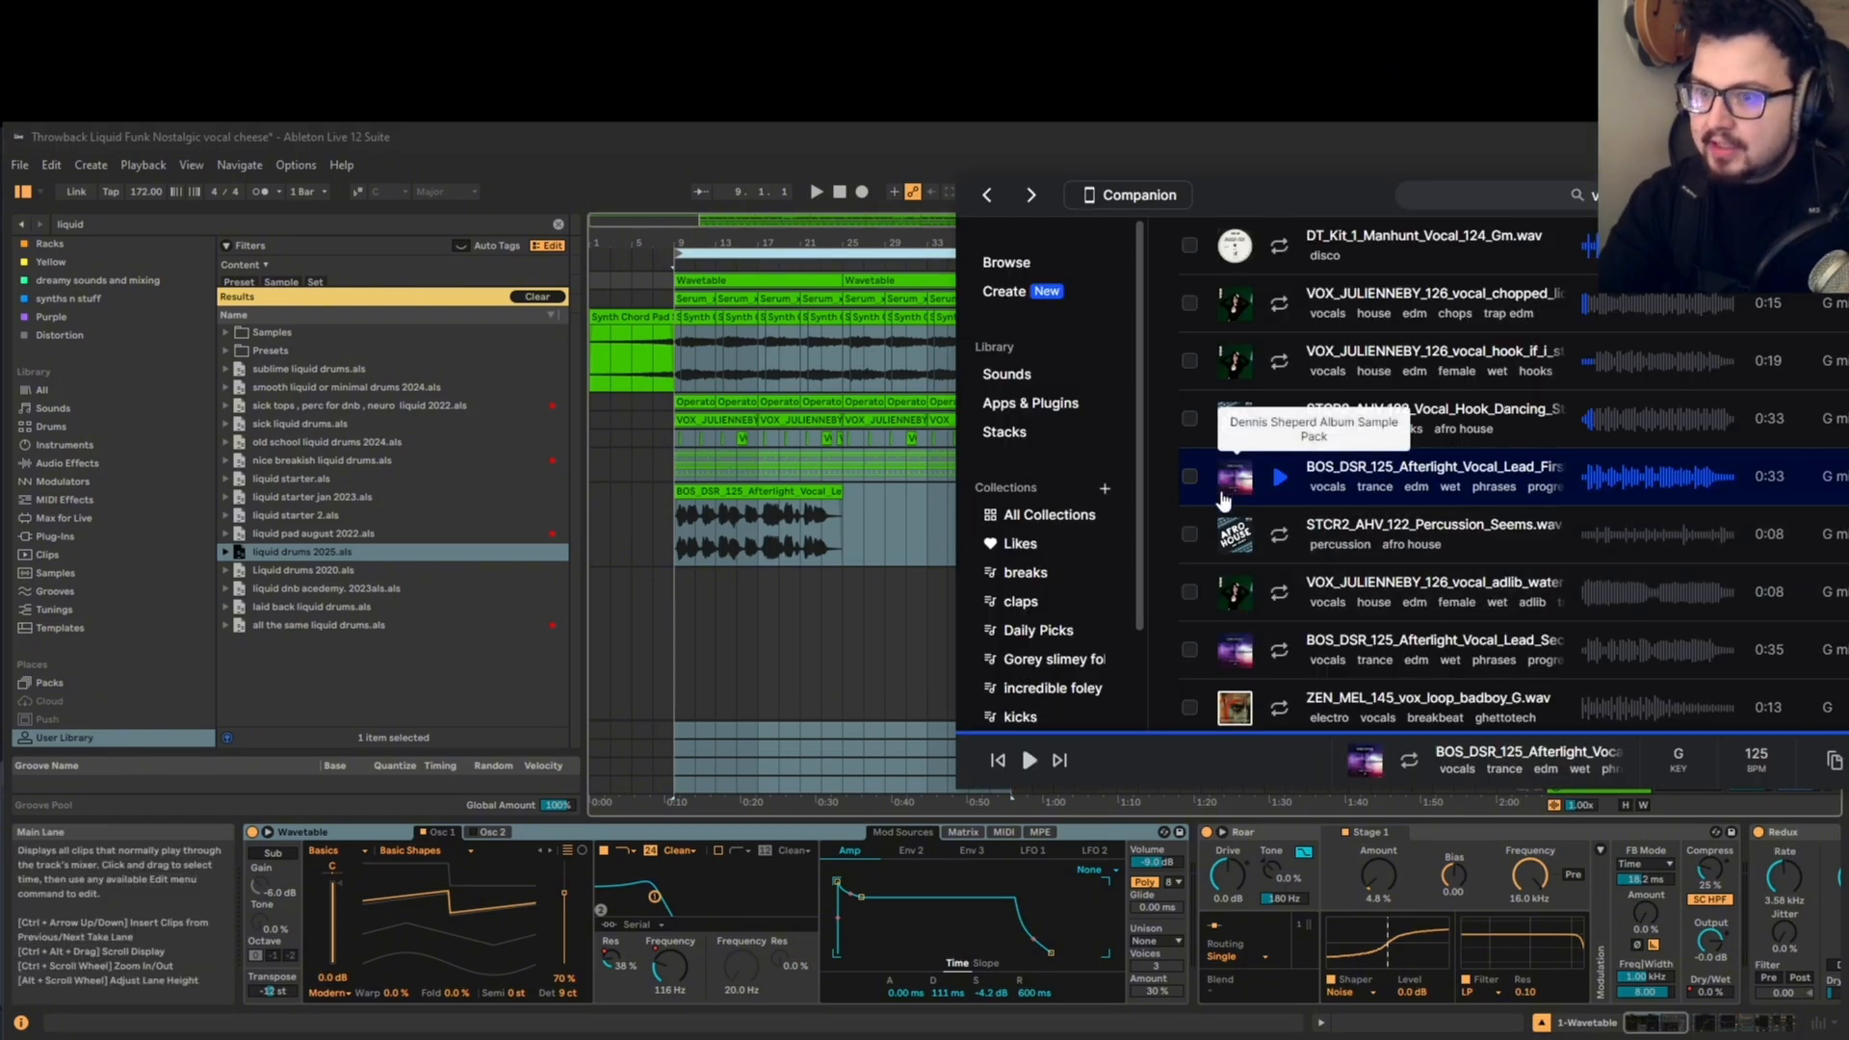
drag(1223, 495, 726, 577)
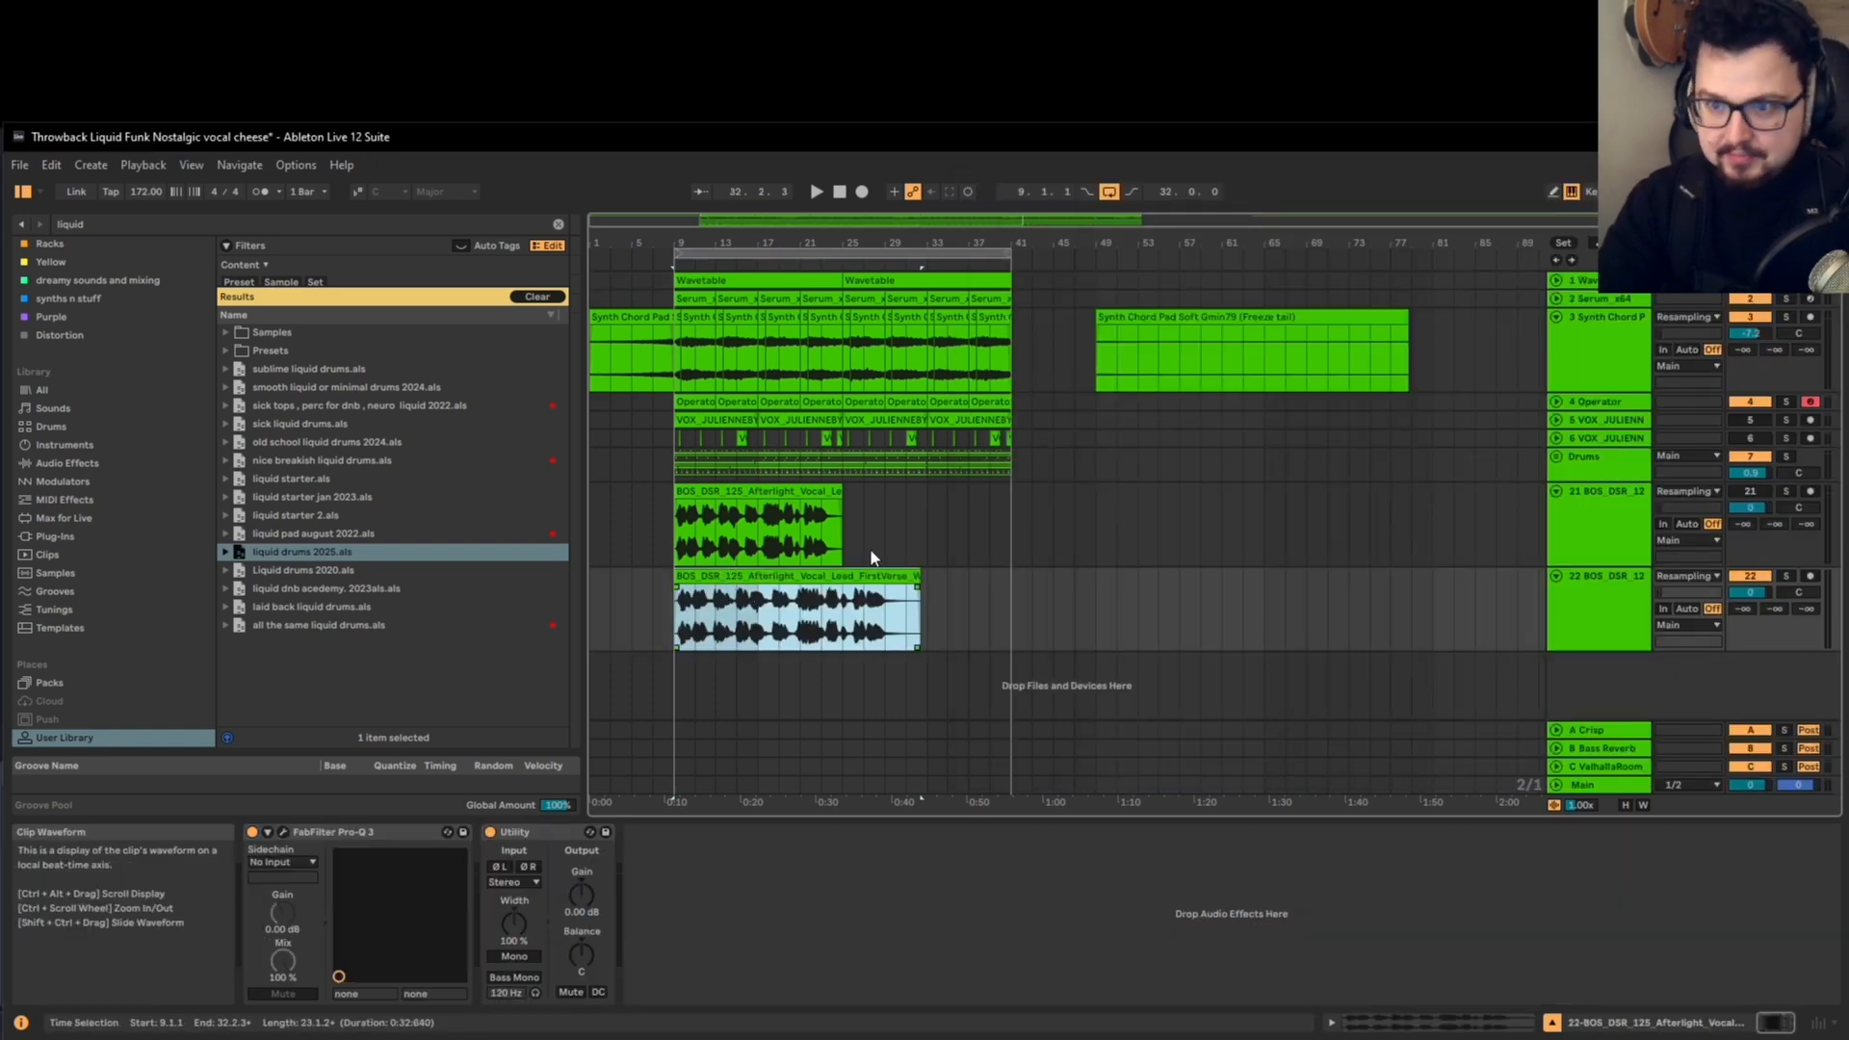
click(1628, 593)
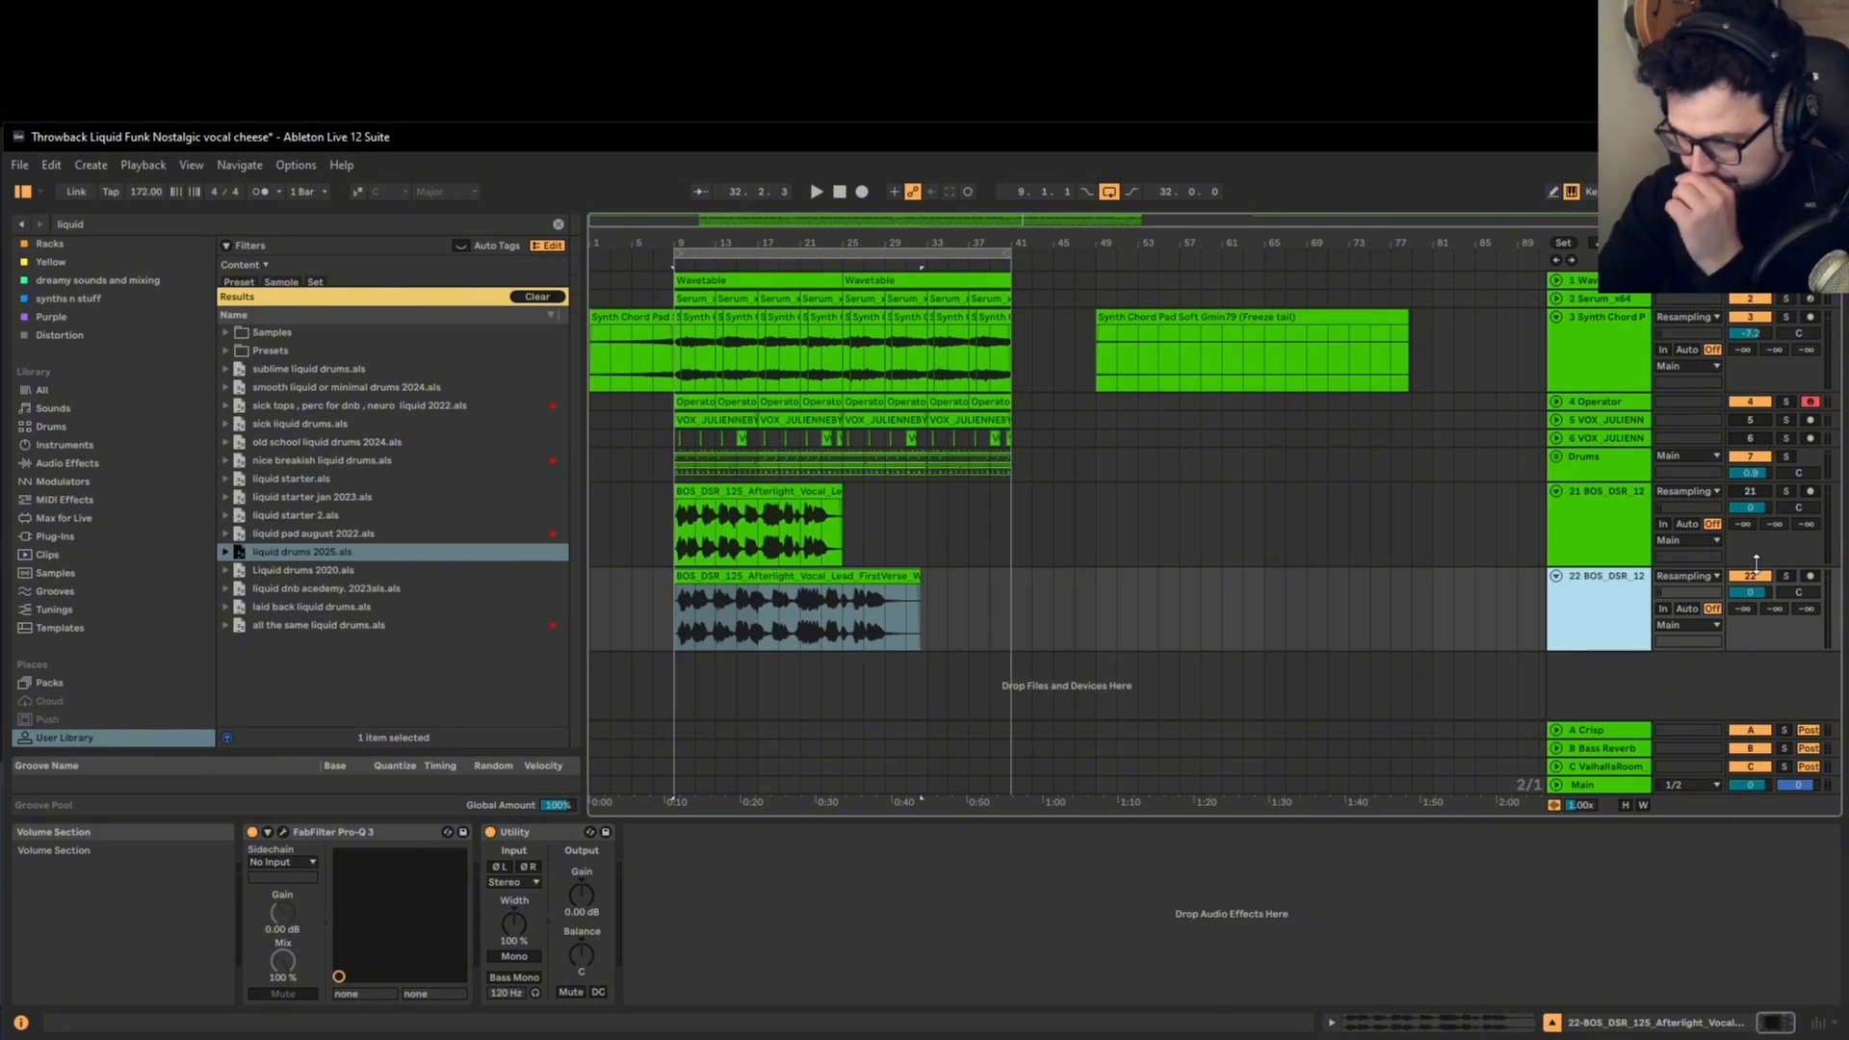
Step: Solo the newly added lower vocal track and play it from bar 17
click(1786, 576)
click(805, 624)
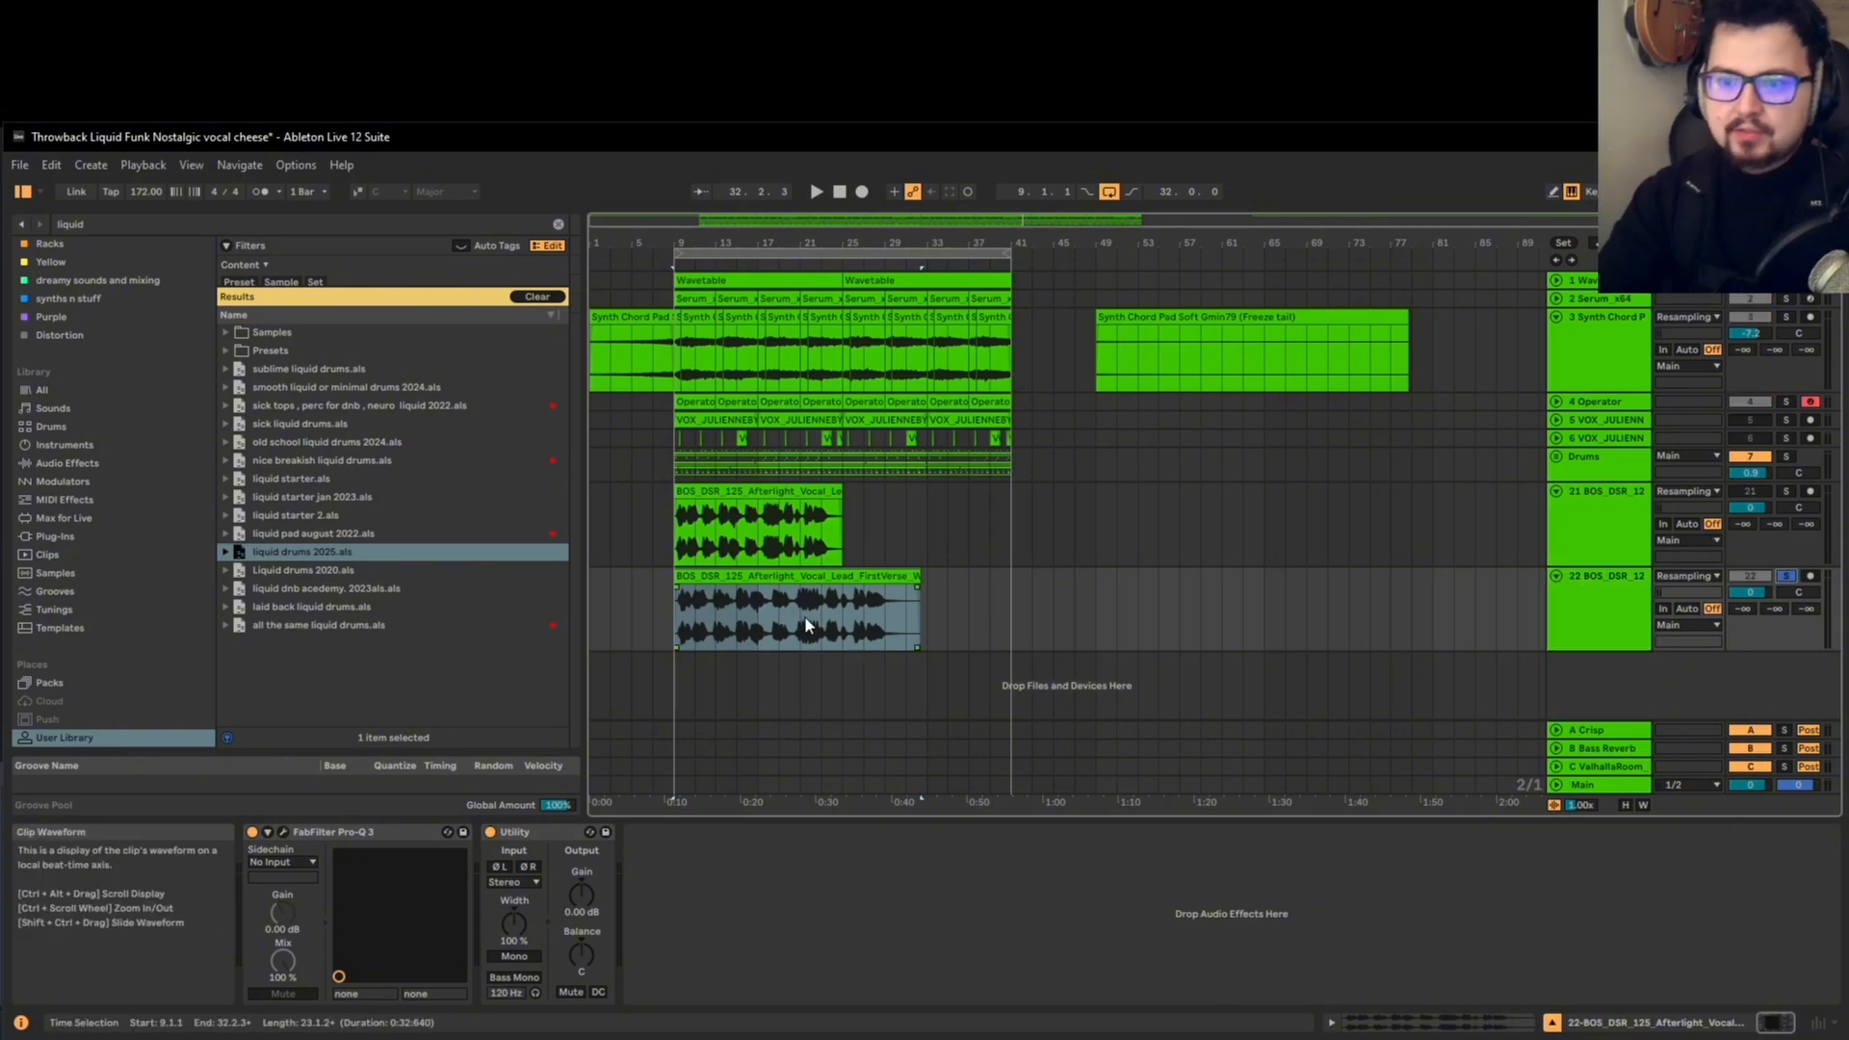
click(749, 578)
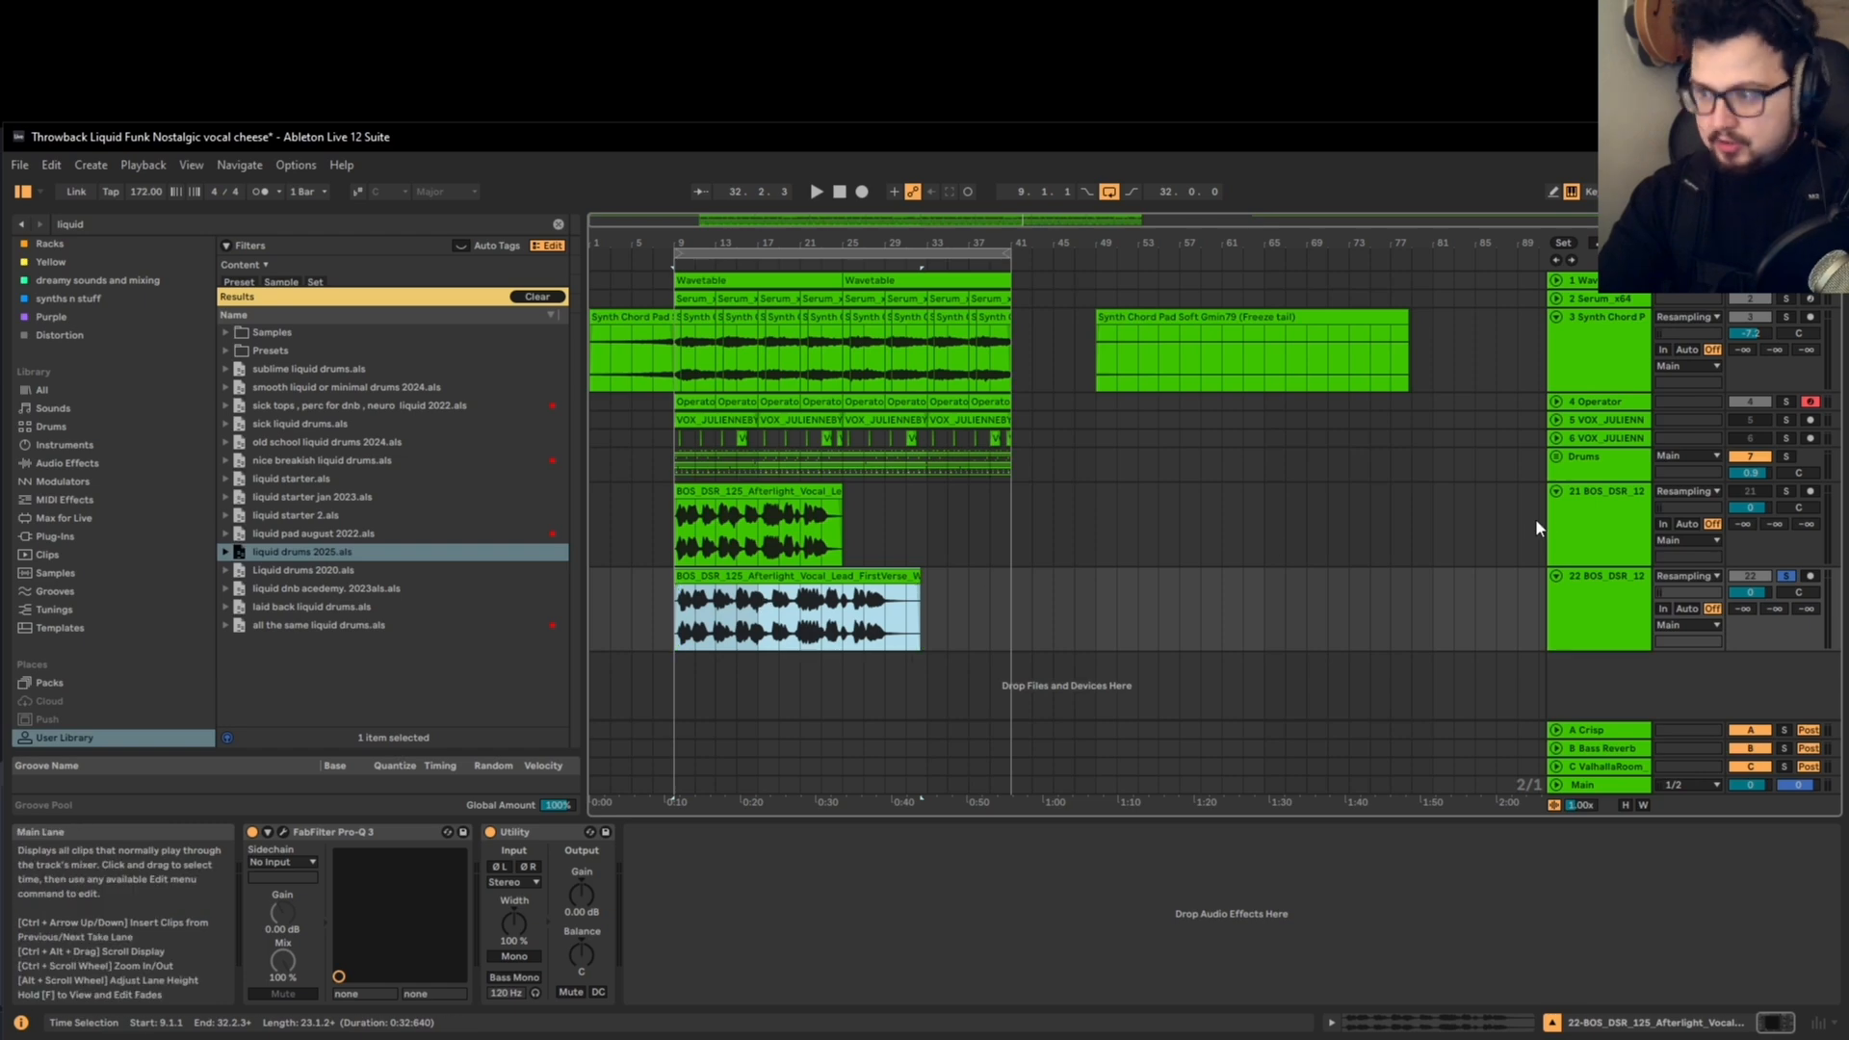
click(1579, 523)
scroll(732, 618, up, 3)
scroll(724, 615, down, 3)
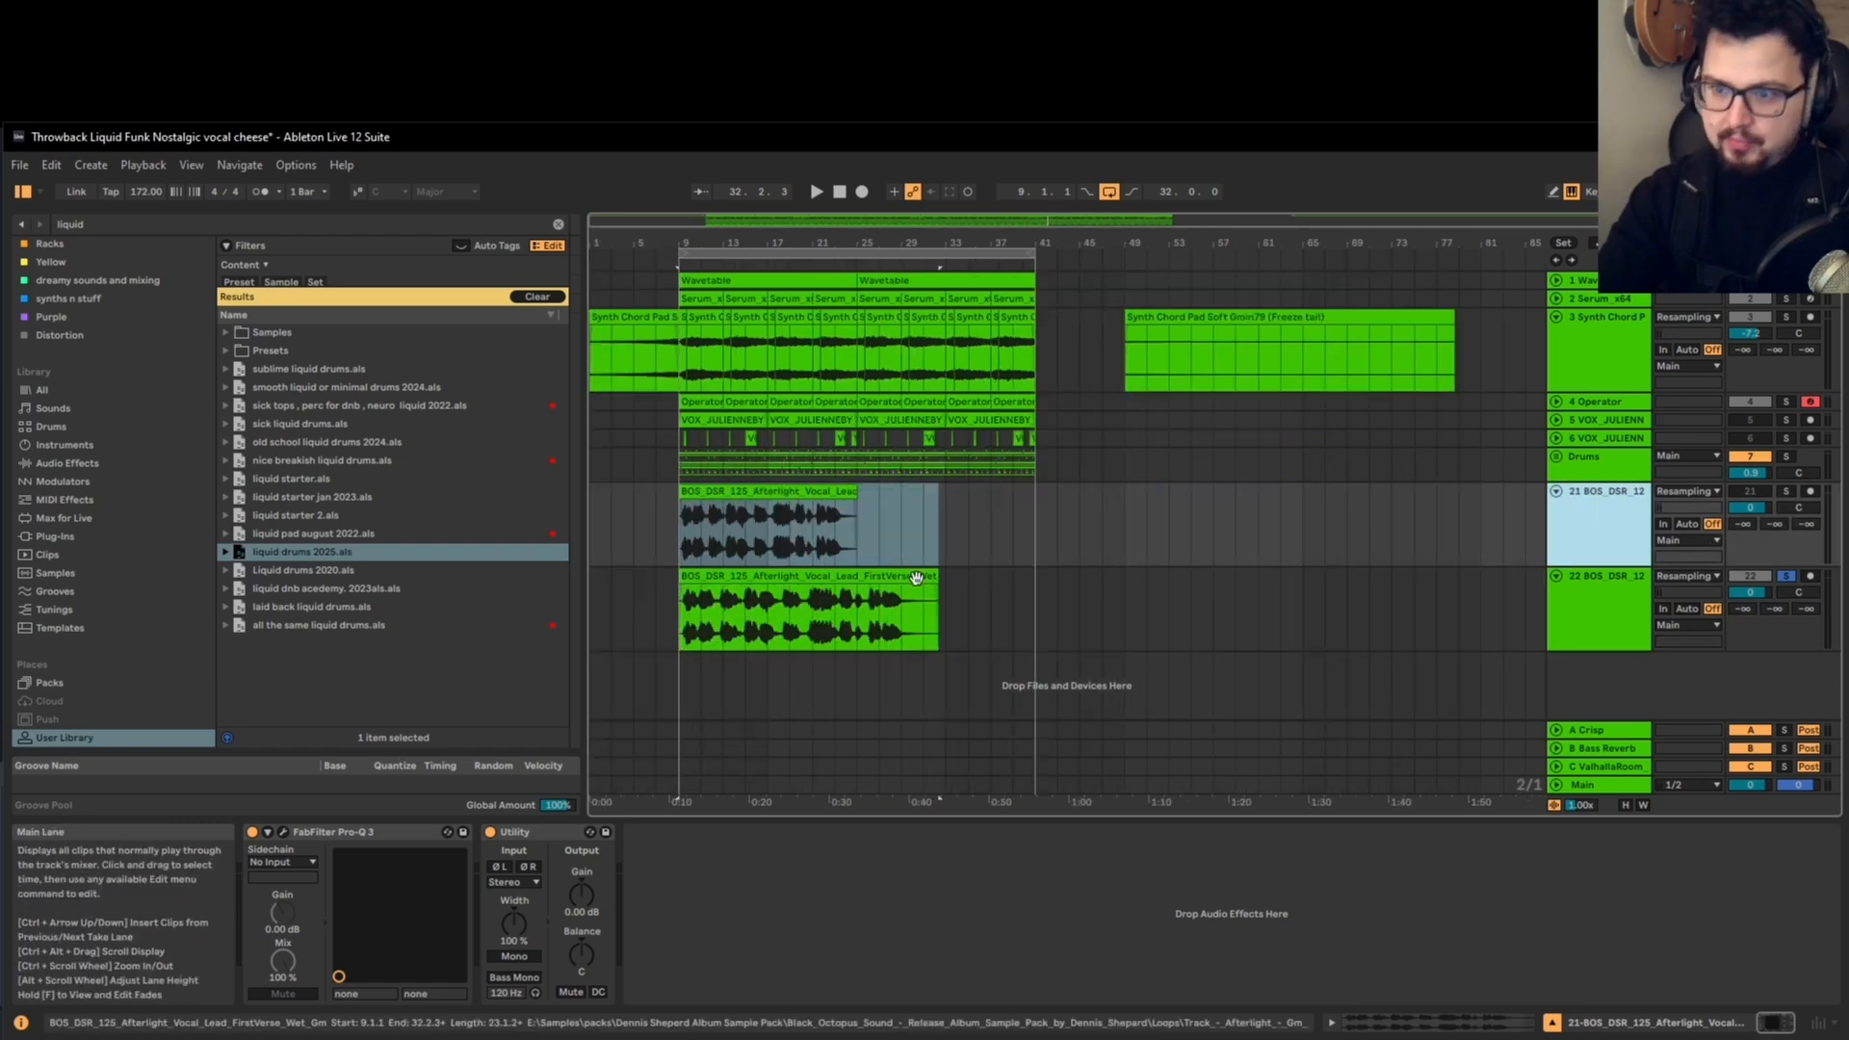
click(778, 593)
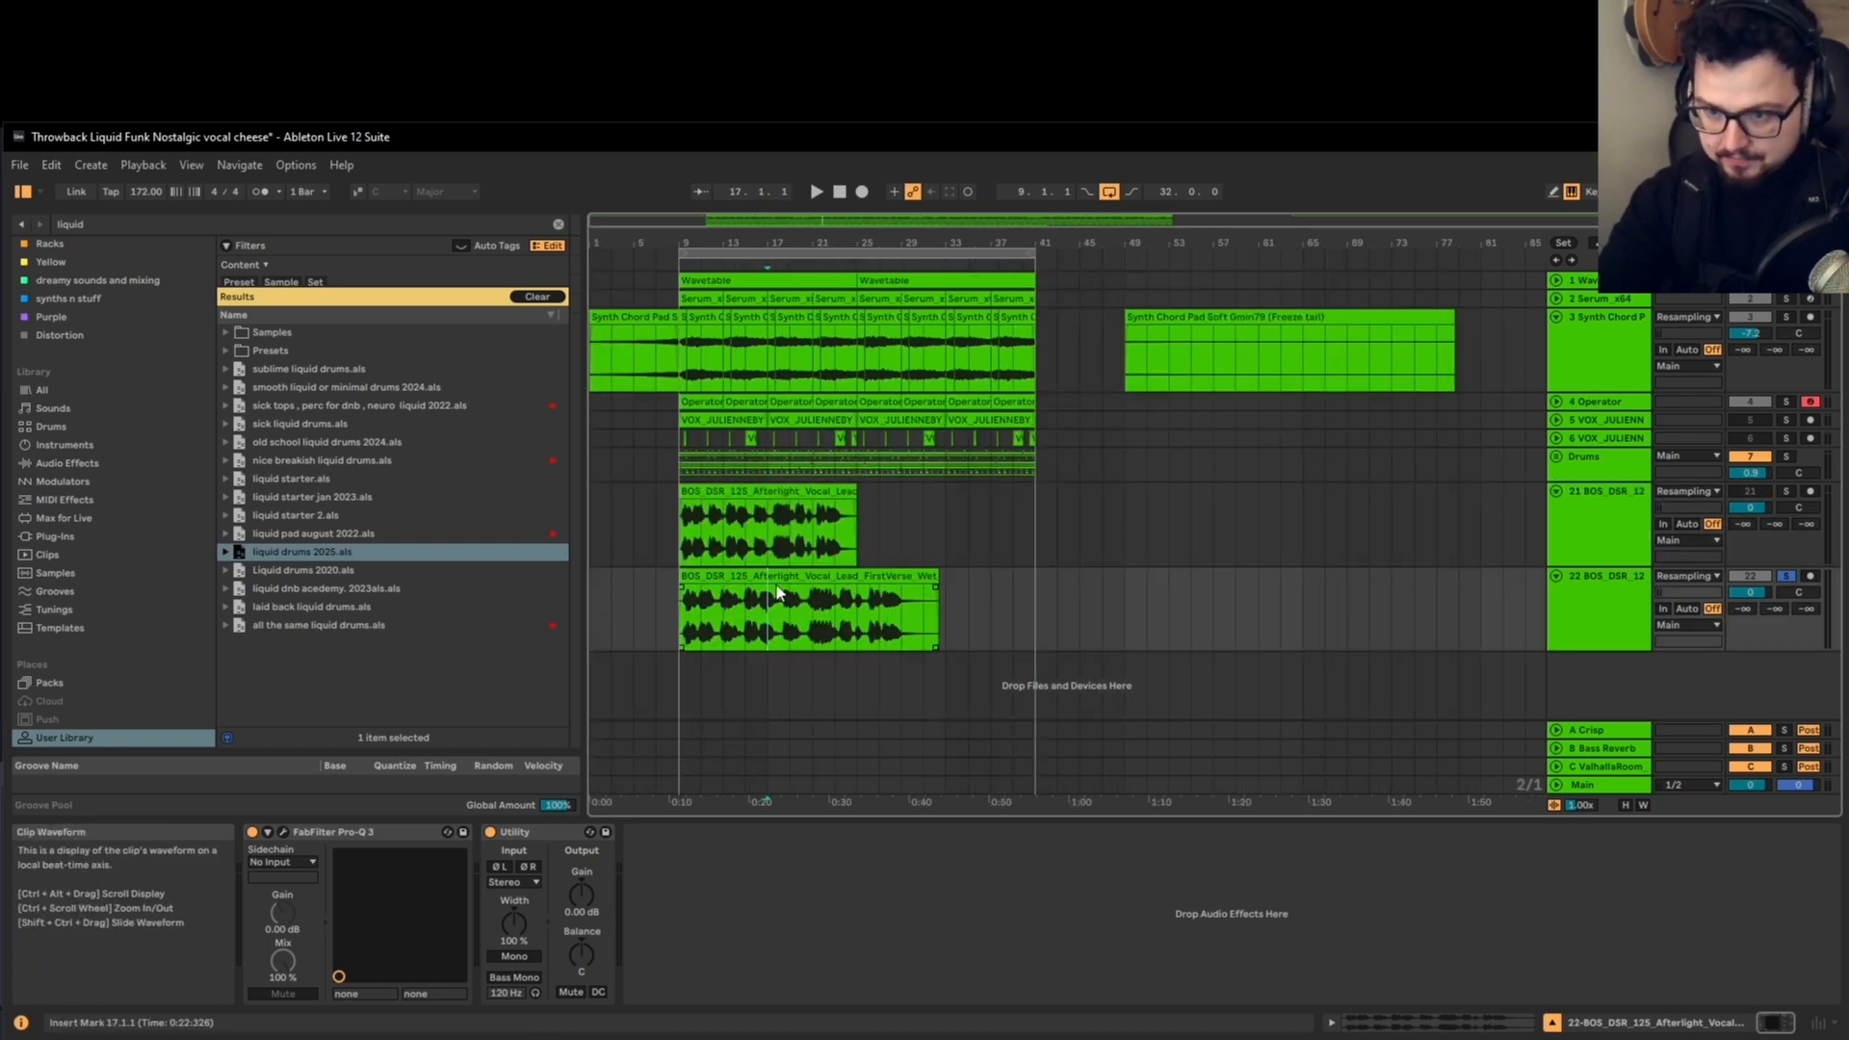
key(space)
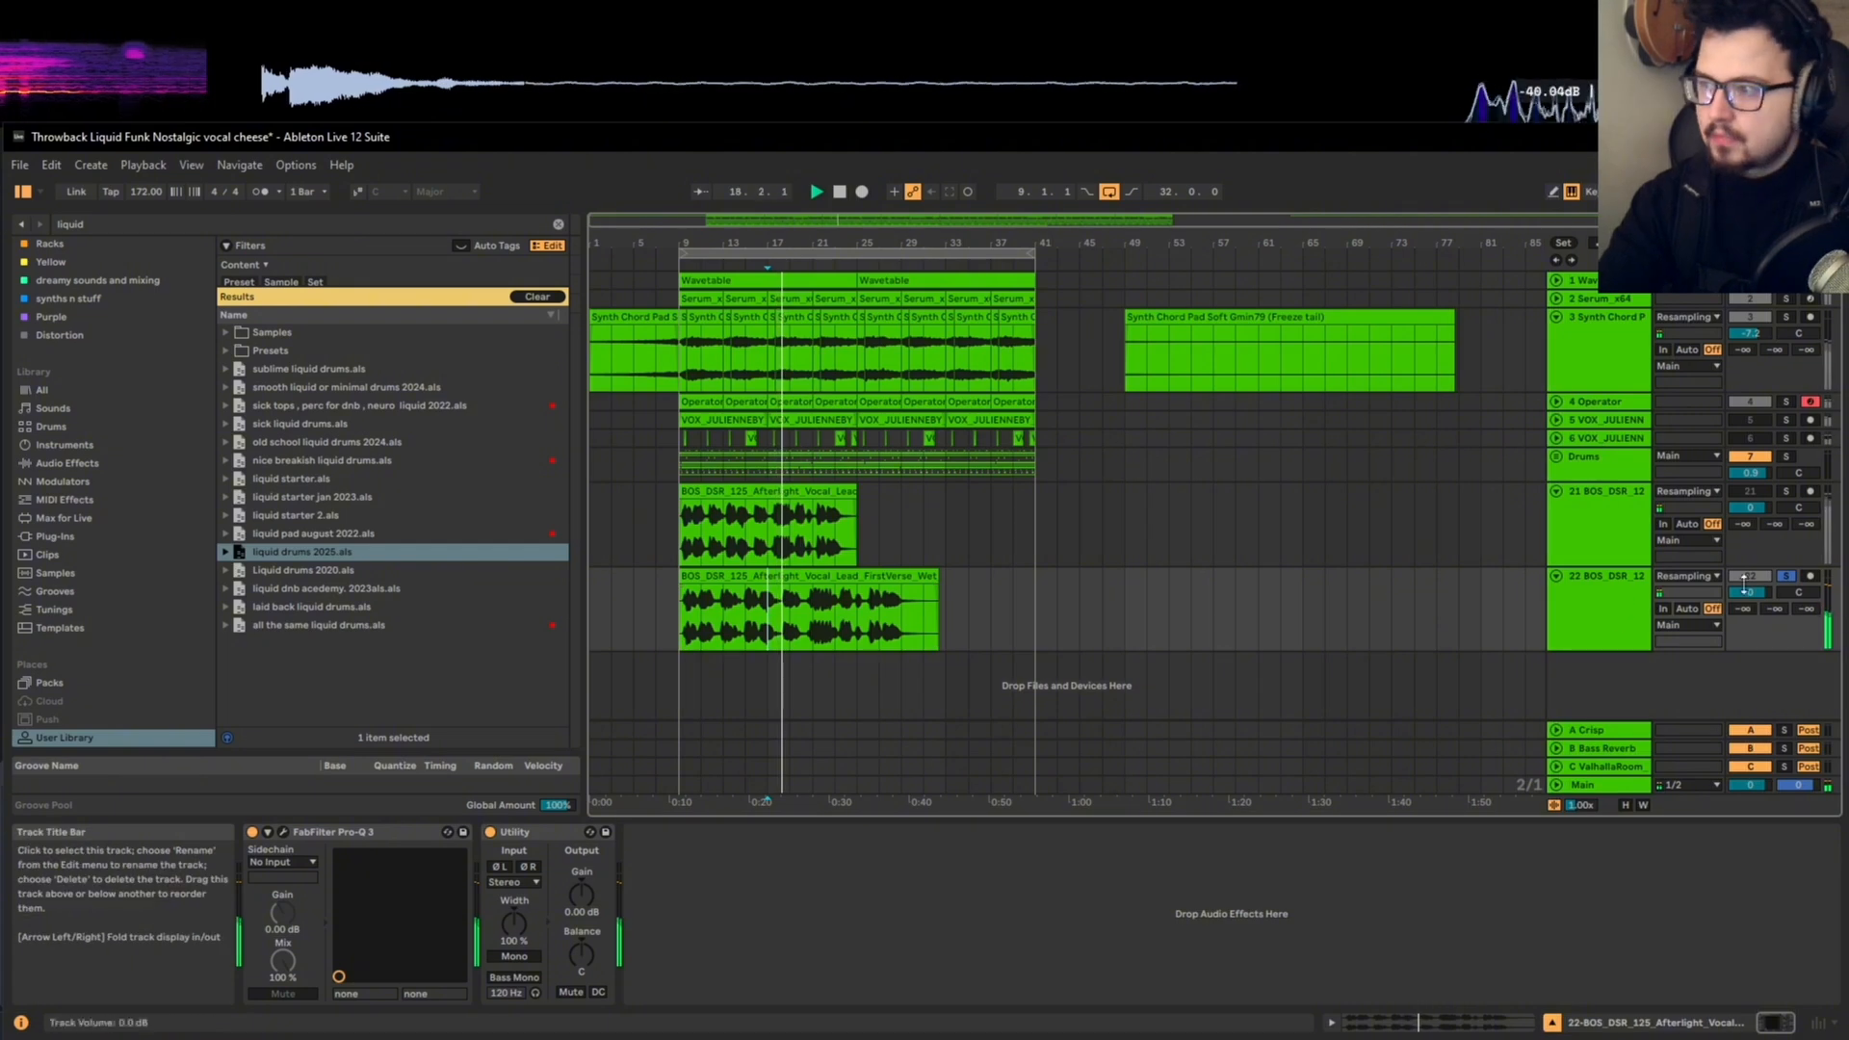
Step: Inspect the lower vocal clip's sample and warp settings, then return to the track's effects
click(845, 575)
double_click(844, 575)
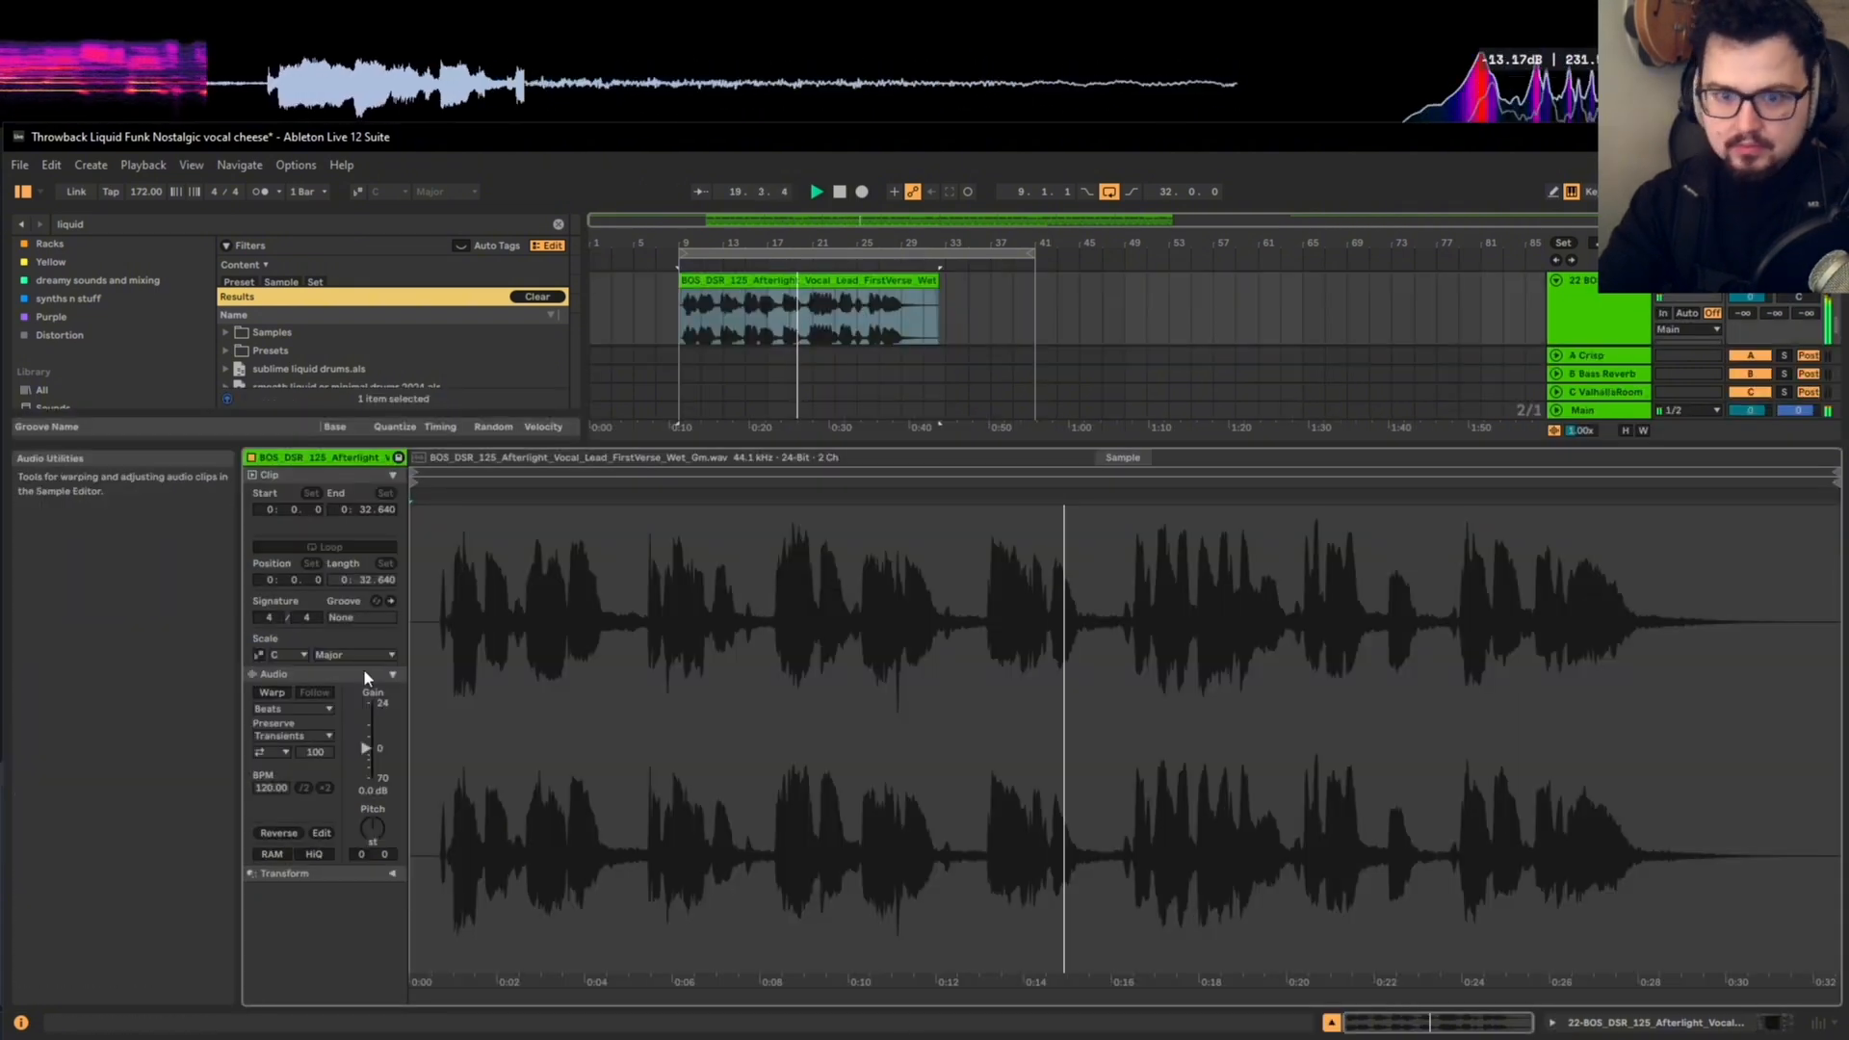
key(shift+Tab)
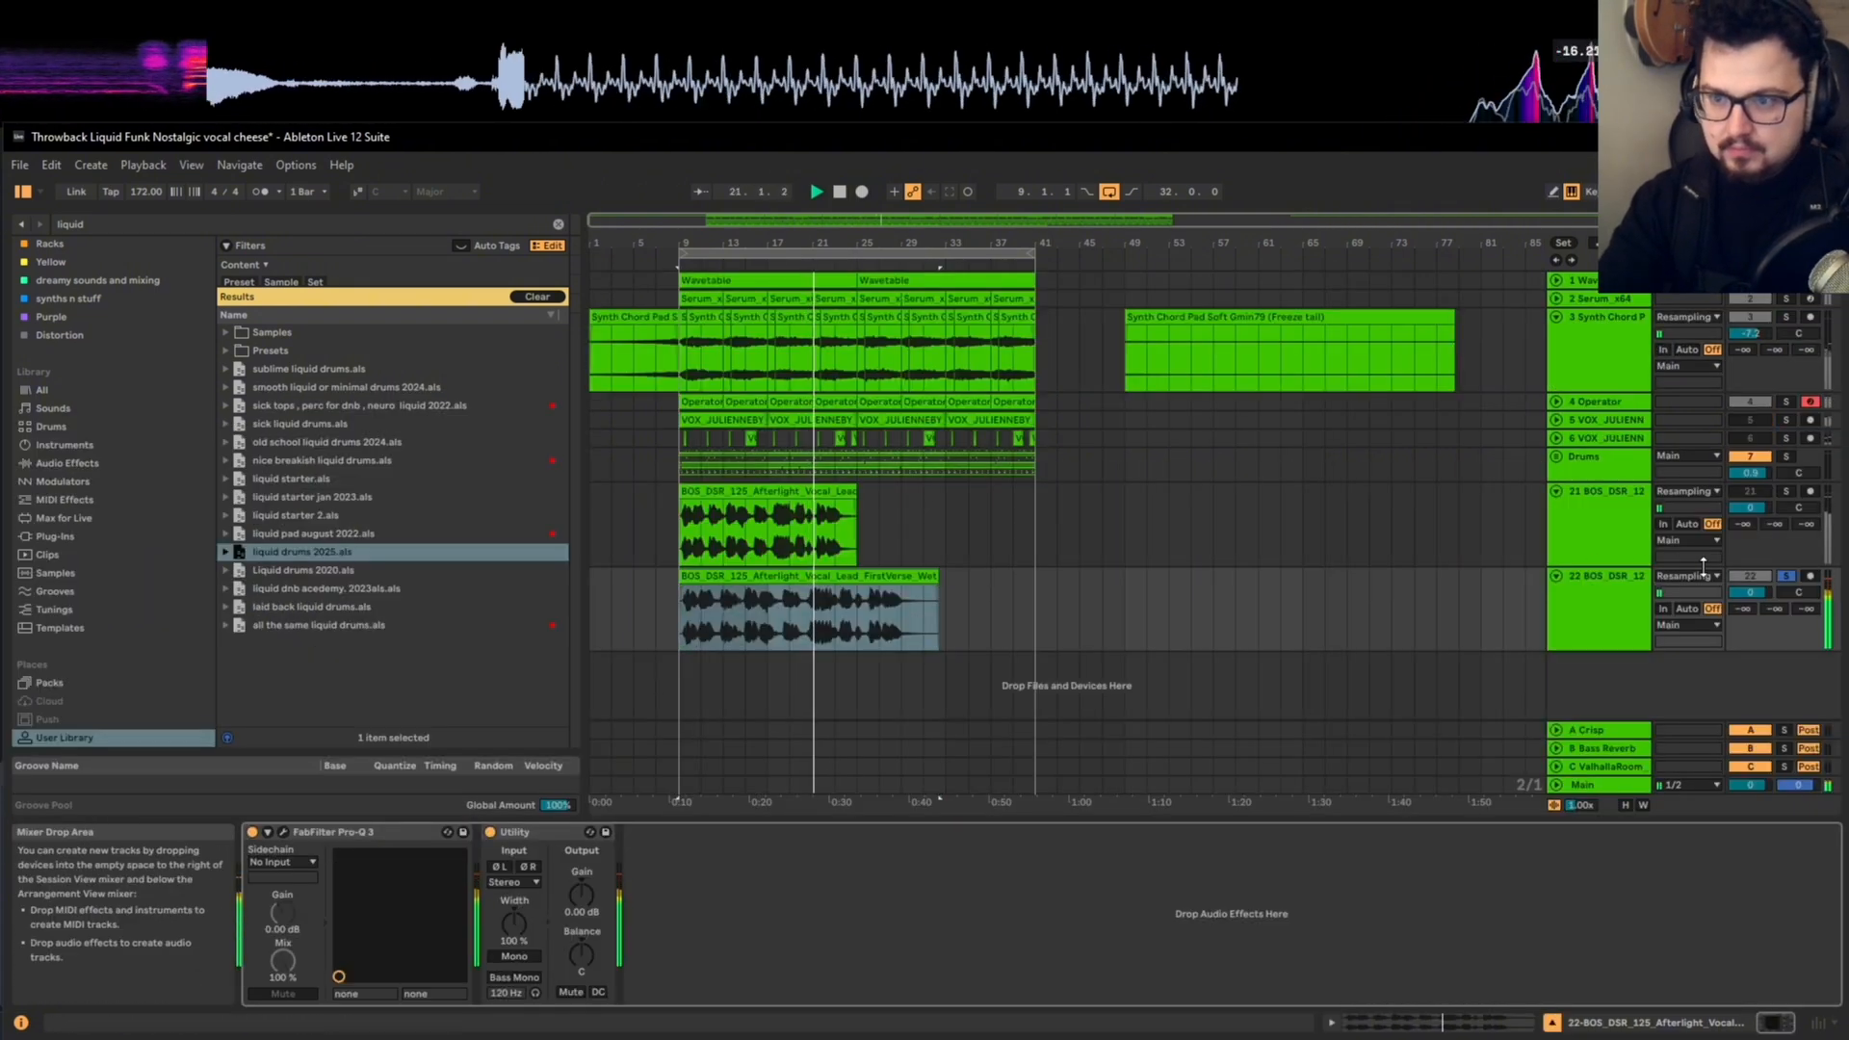
Step: Unsolo the lower vocal track and play its clip with the full arrangement from bar 9
click(786, 577)
click(788, 571)
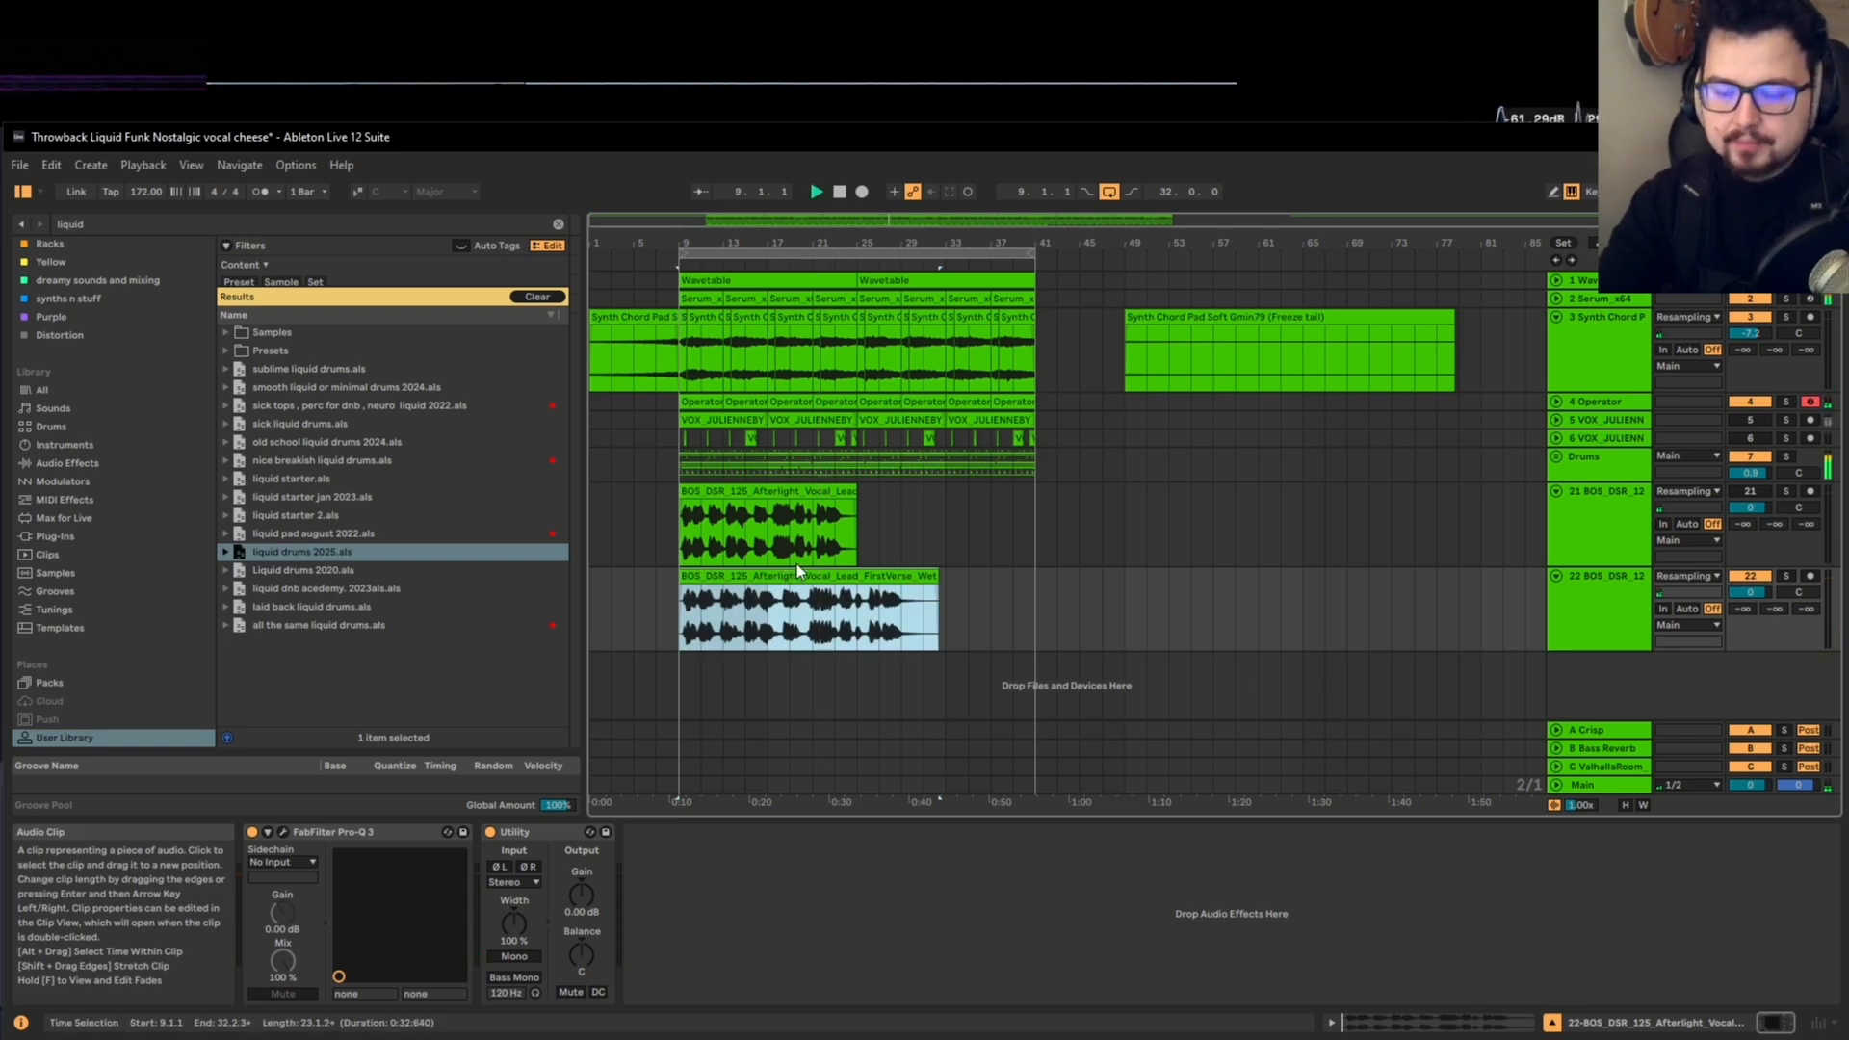
key(space)
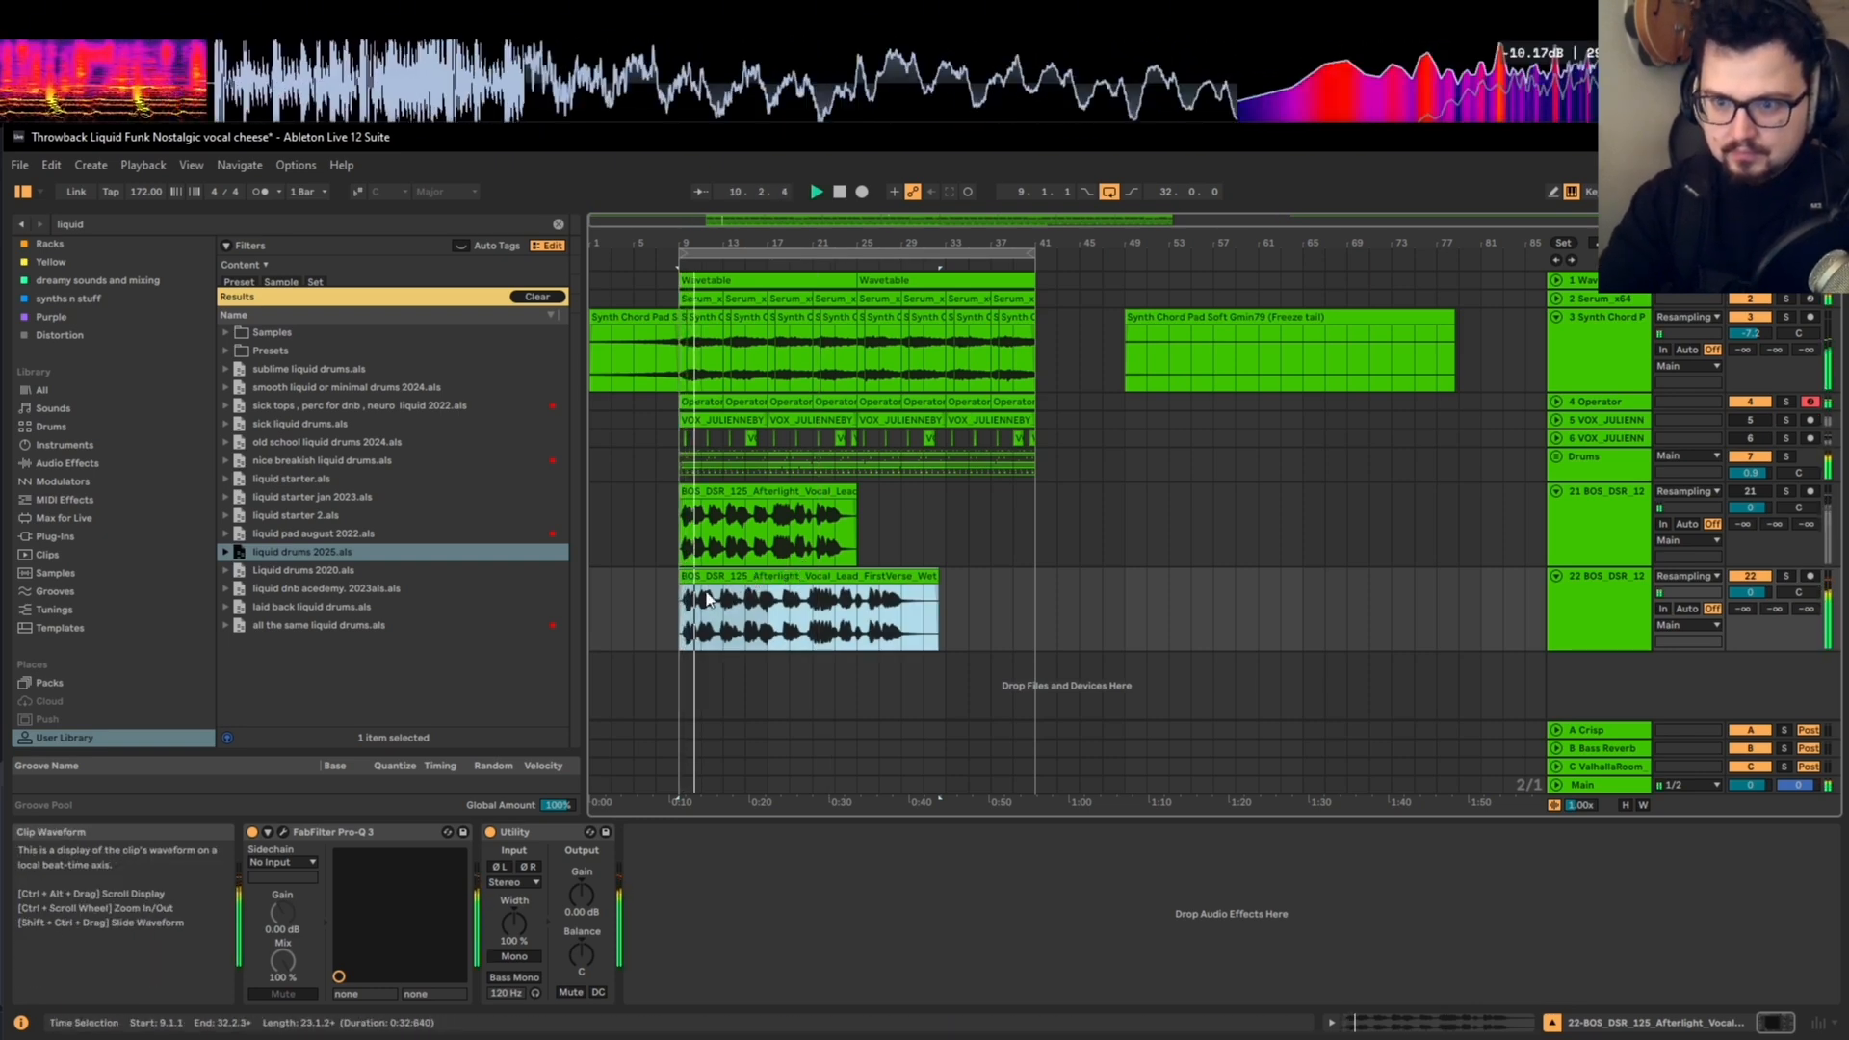
Step: Shorten the lower vocal clip to 13 bars so it ends at bar 22
scroll(702, 599, up, 4)
scroll(826, 599, down, 2)
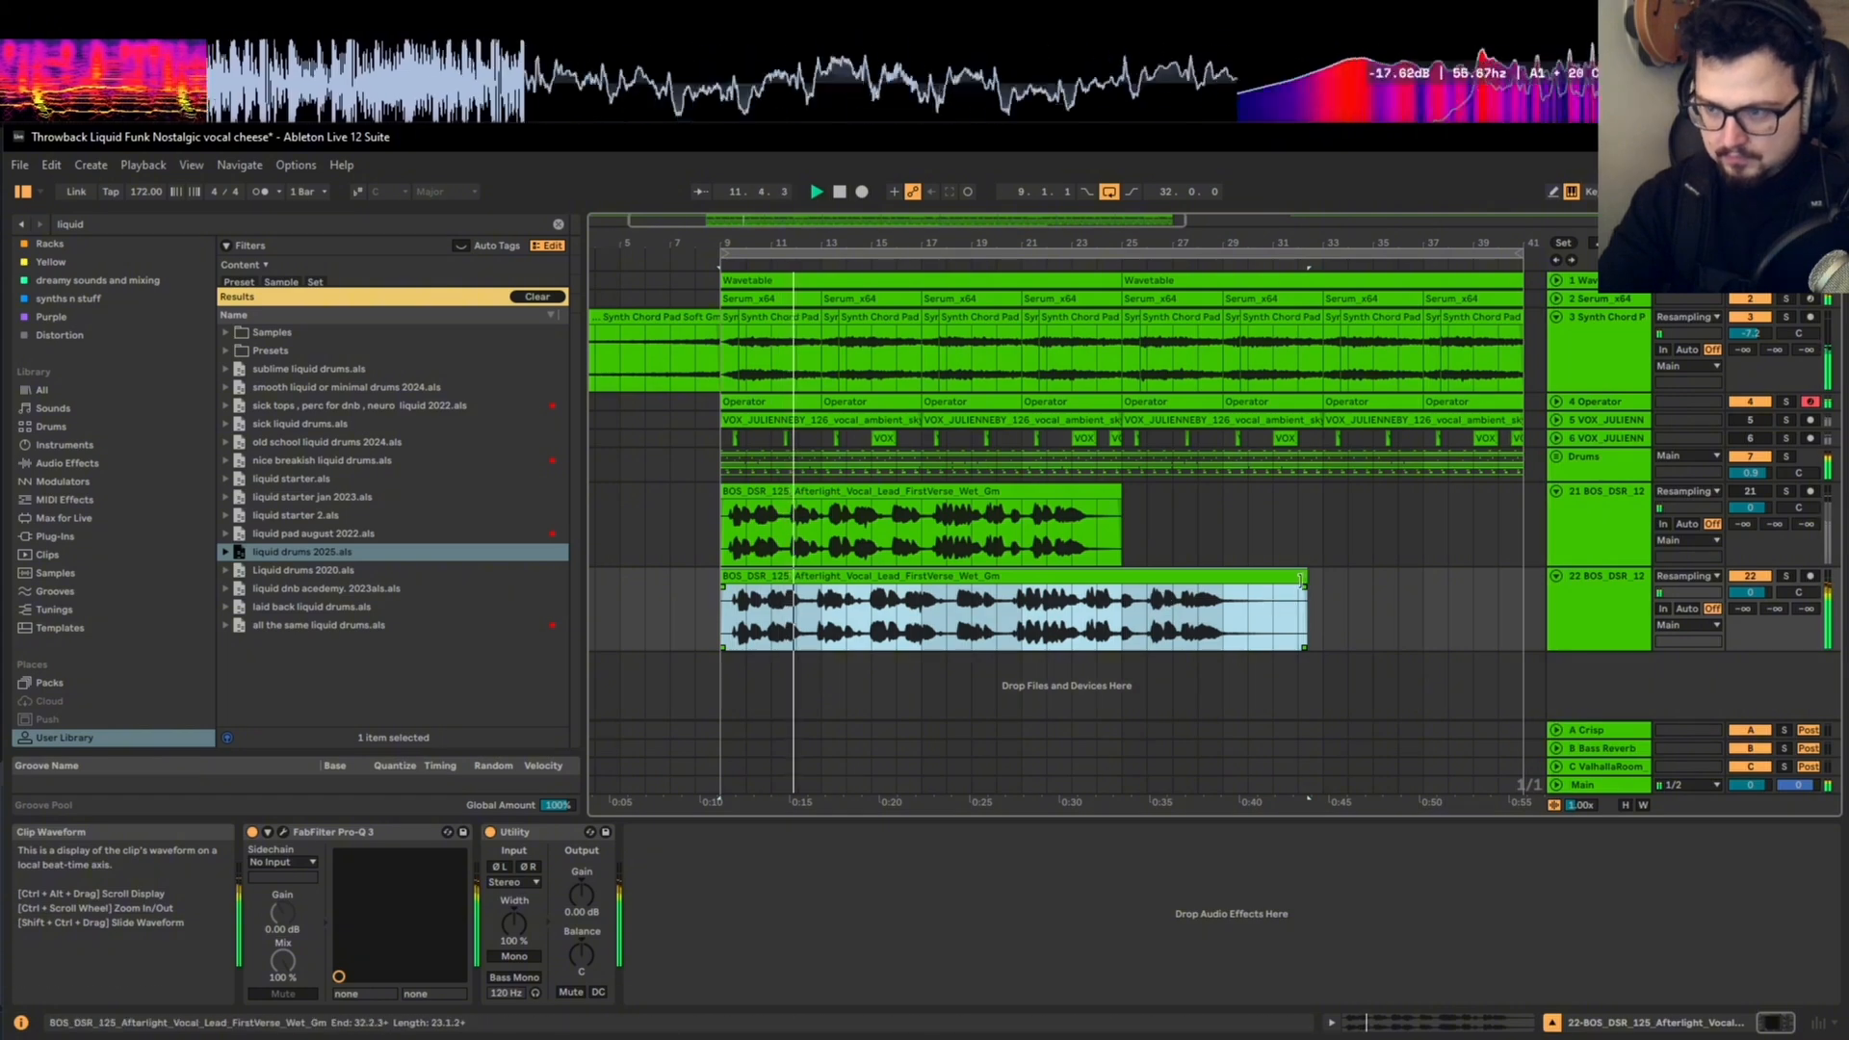
drag(1305, 607, 1046, 618)
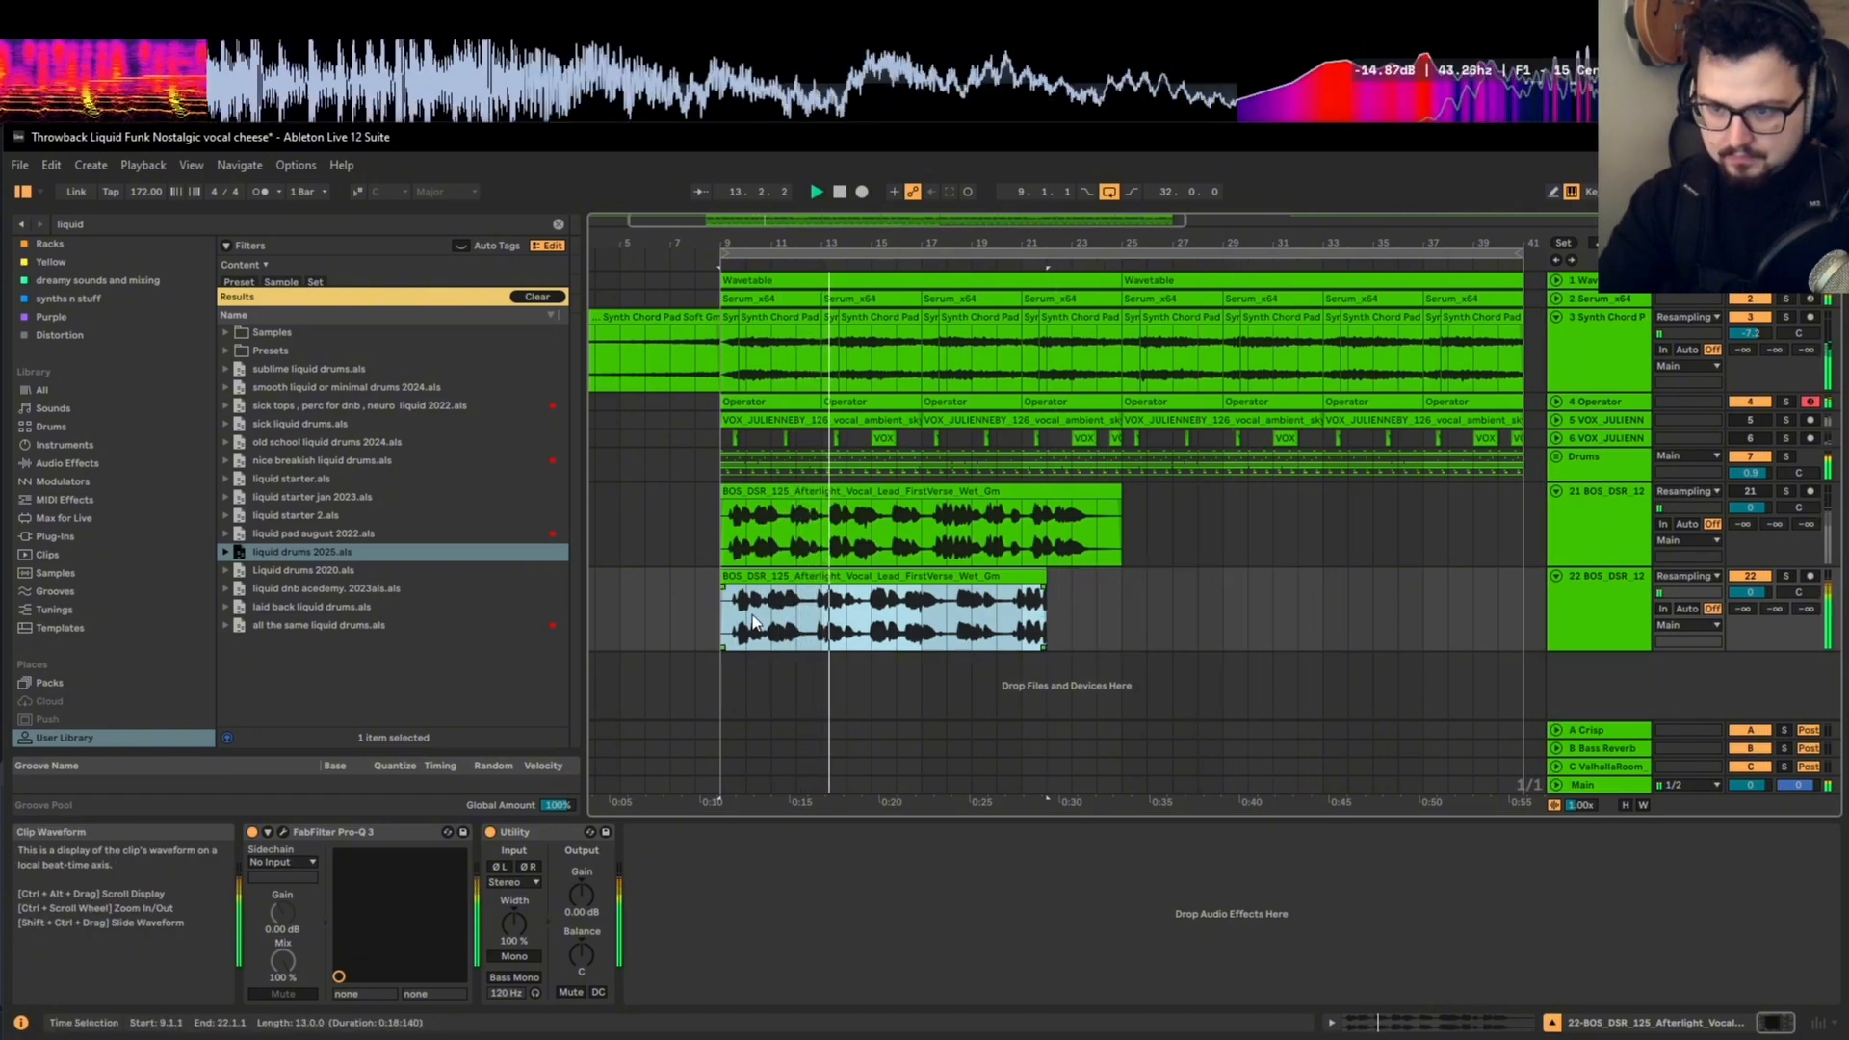
Step: Toggle warping on the shortened vocal clip, compress it to end at 21.2.1 and audition it against the arrangement
scroll(746, 616, up, 2)
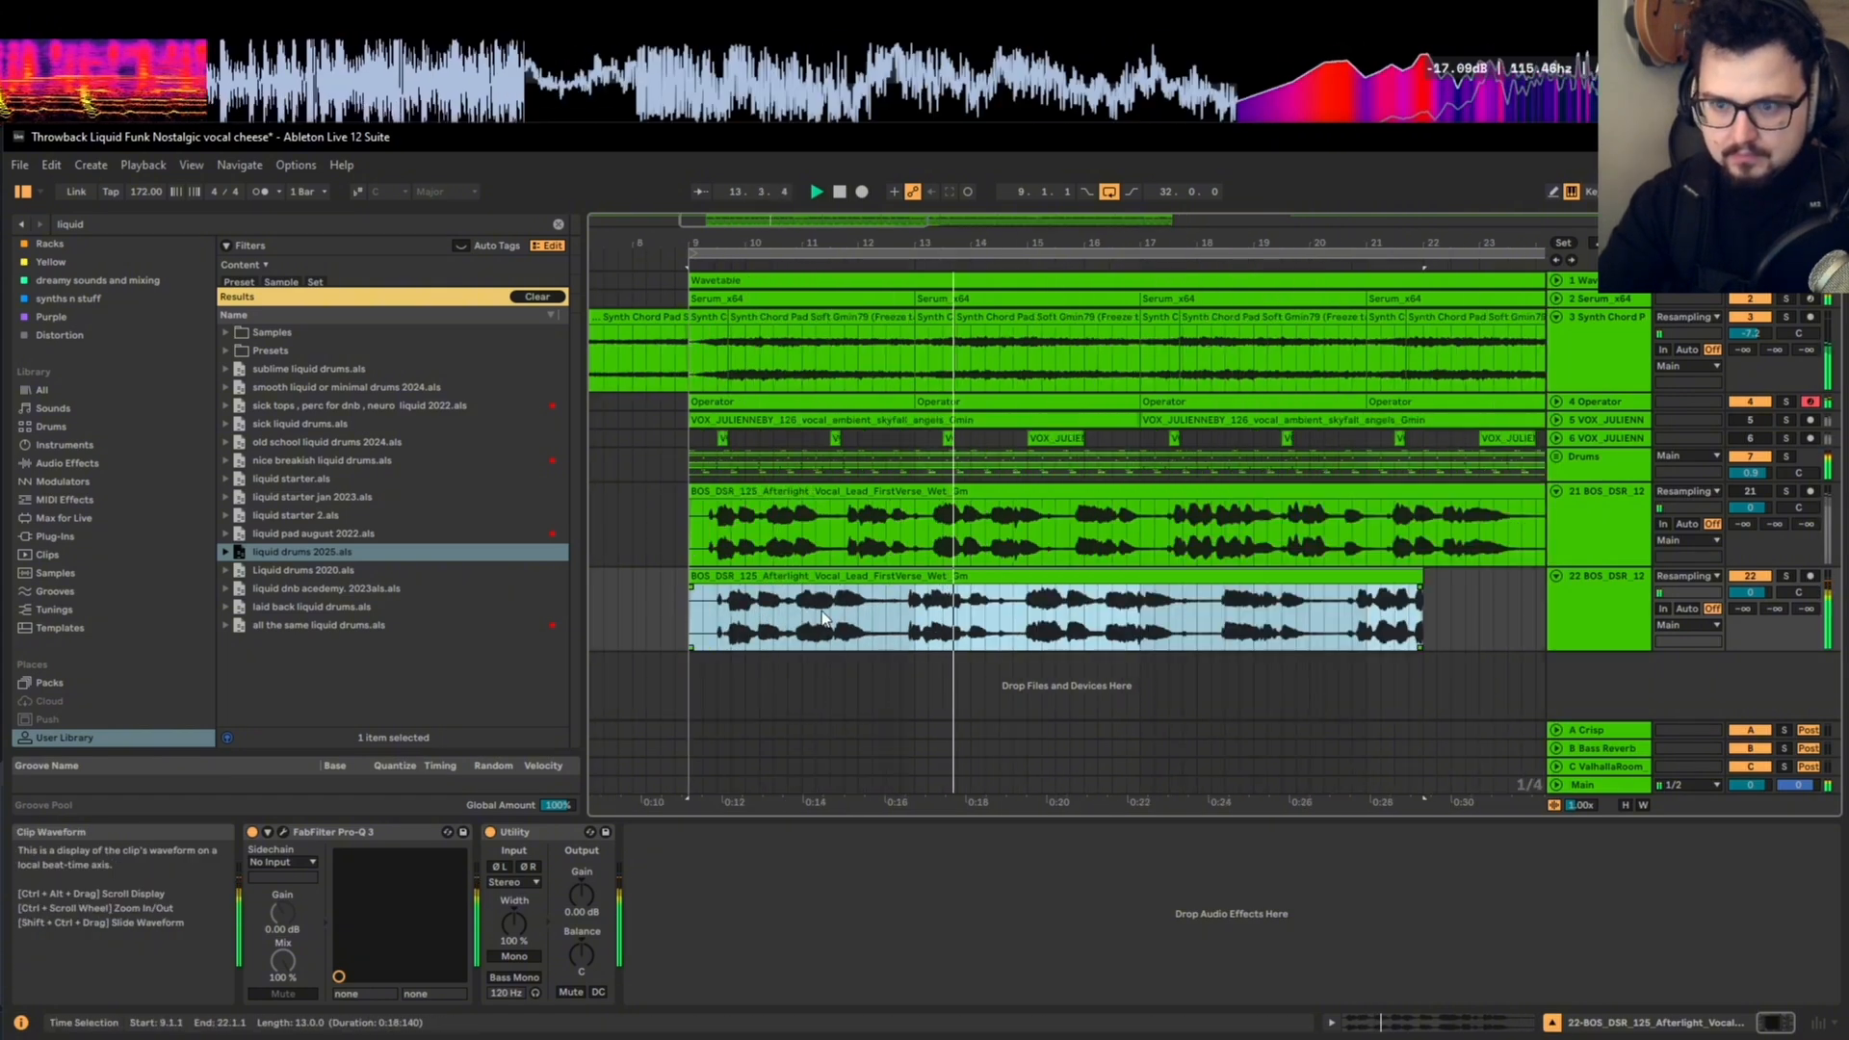
double_click(1409, 576)
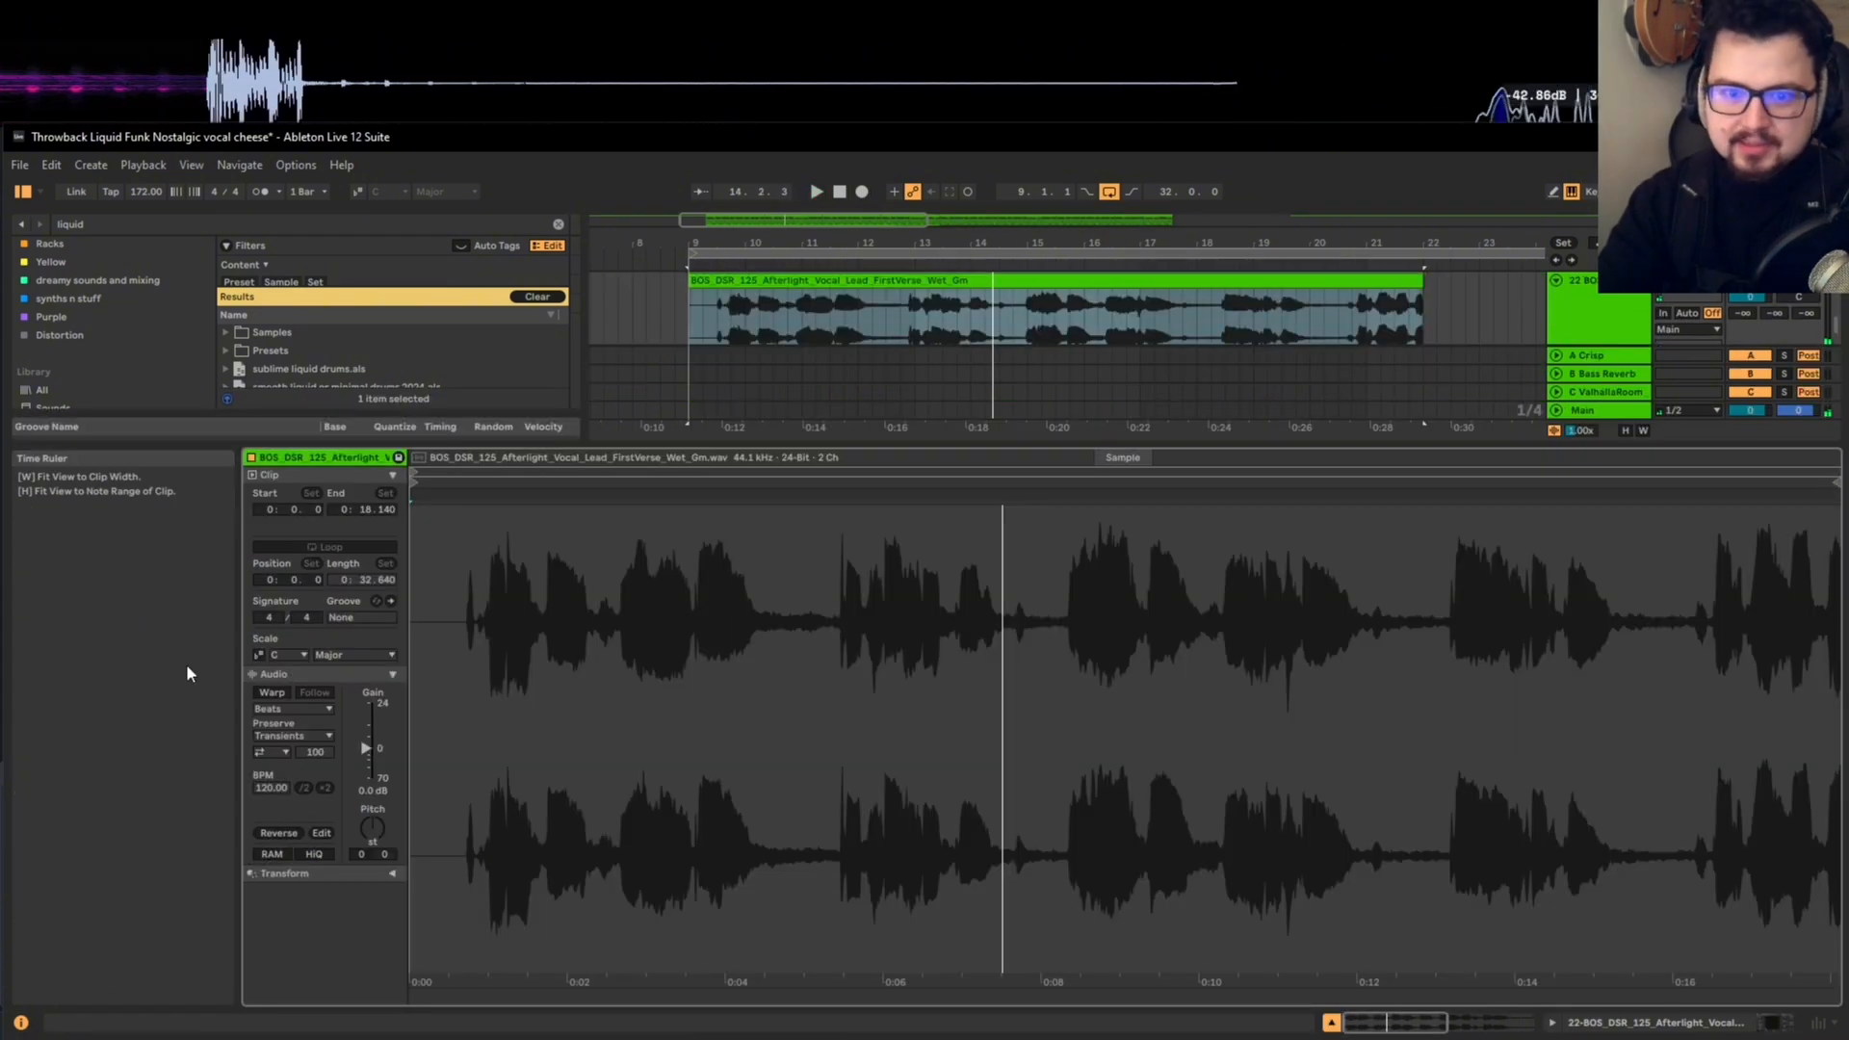
click(276, 690)
key(shift+Tab)
drag(1413, 578, 1380, 578)
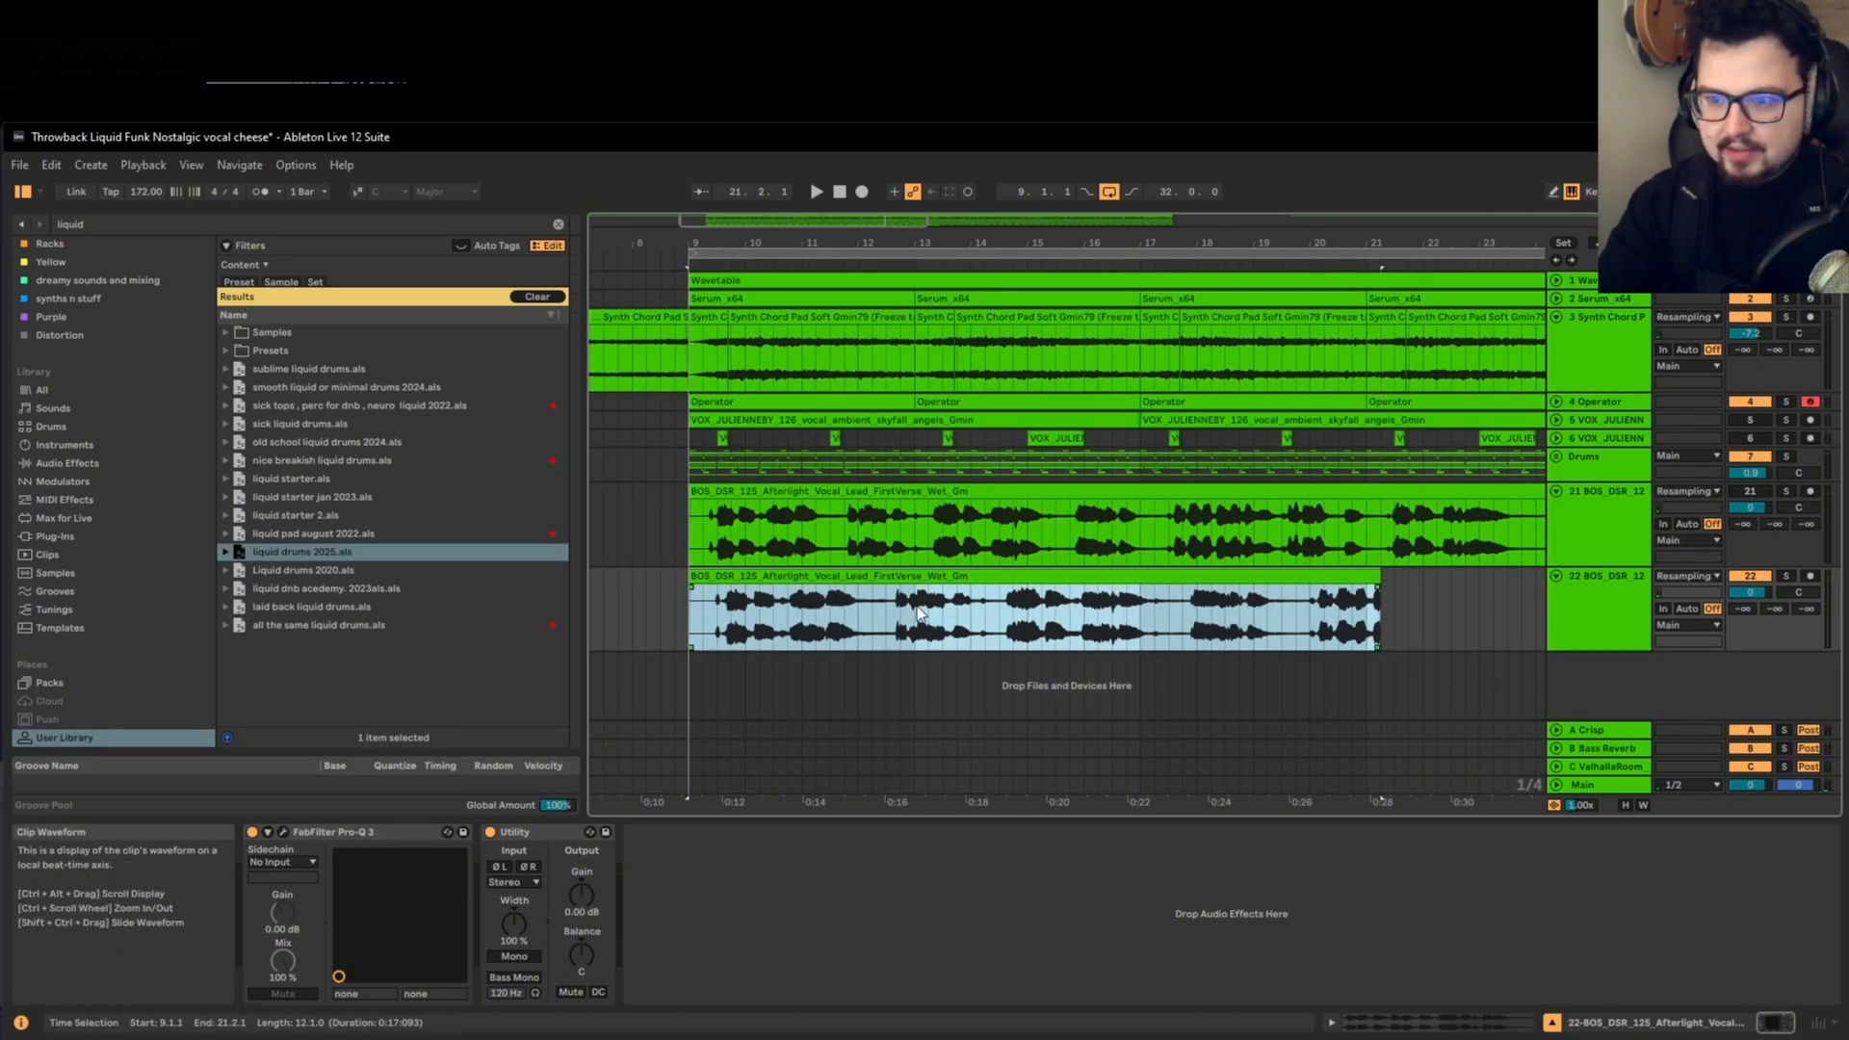
key(space)
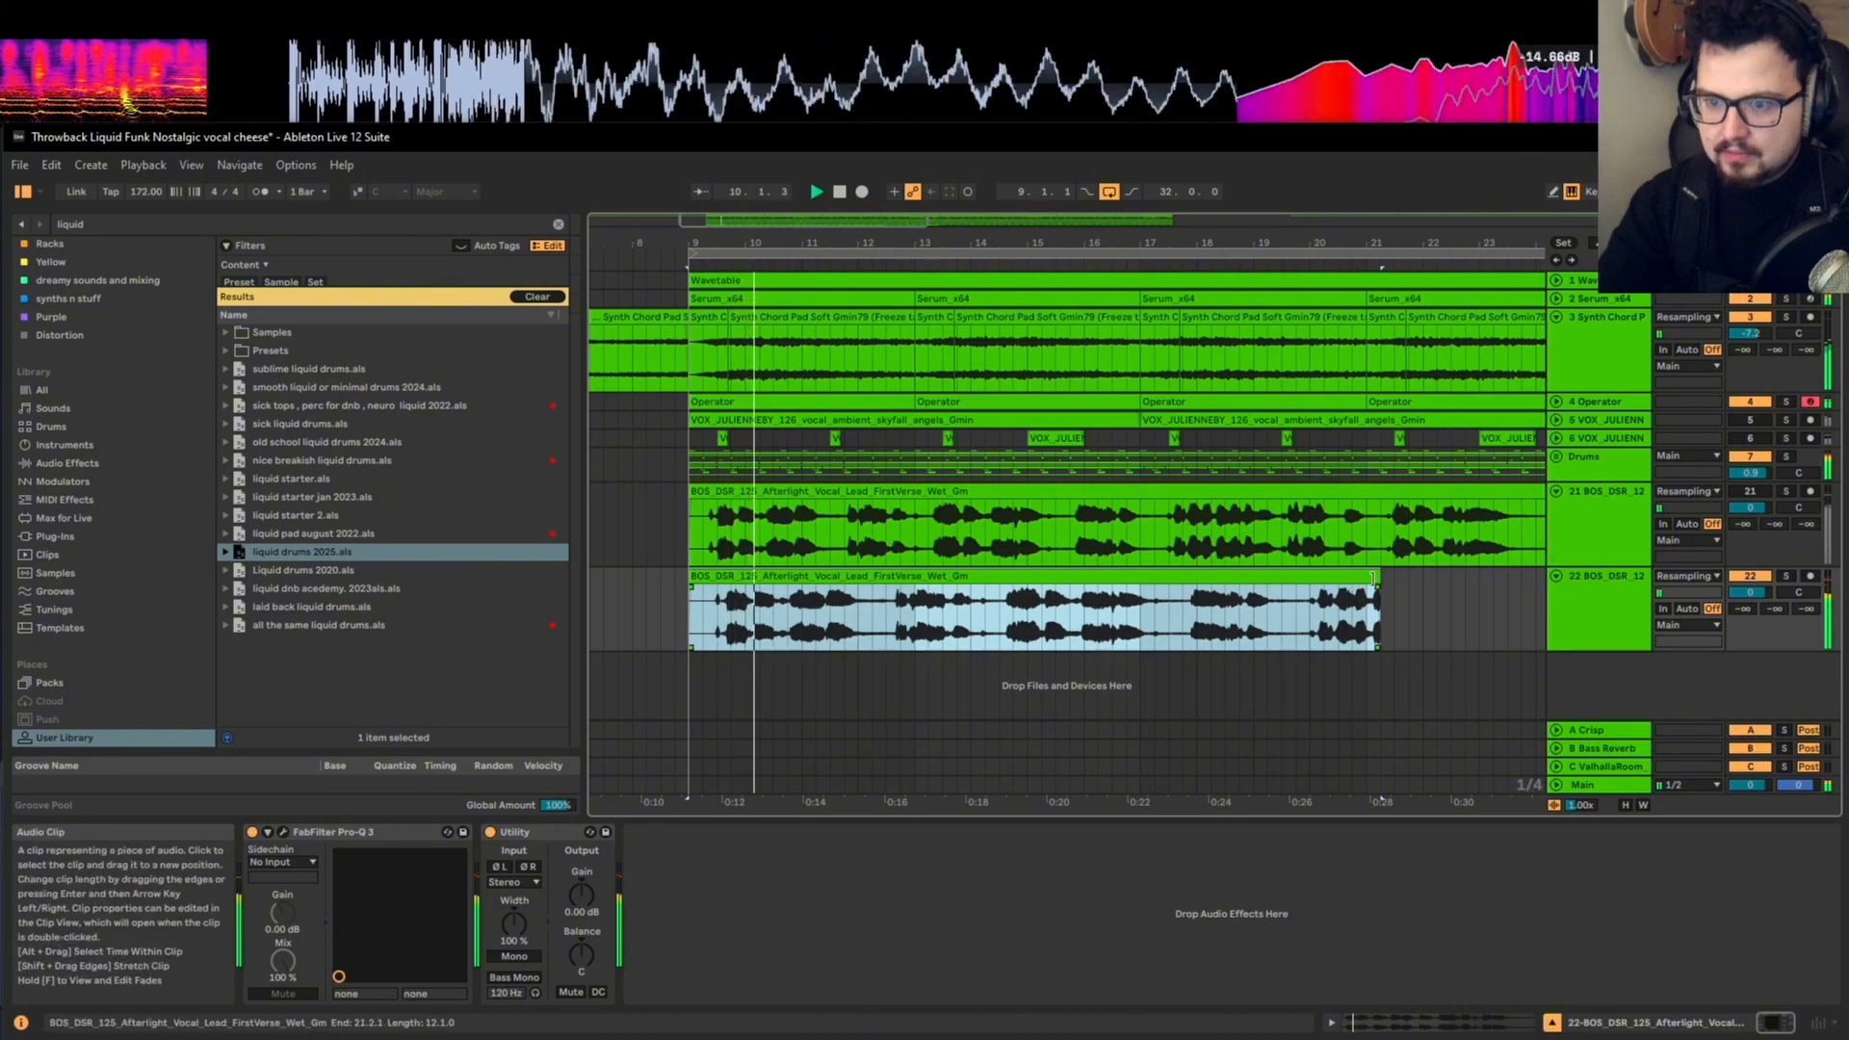
key(space)
Step: Restore the lower vocal clip's full length and compress it to 16 bars, ending at bar 25 like the clip above
scroll(830, 617, down, 3)
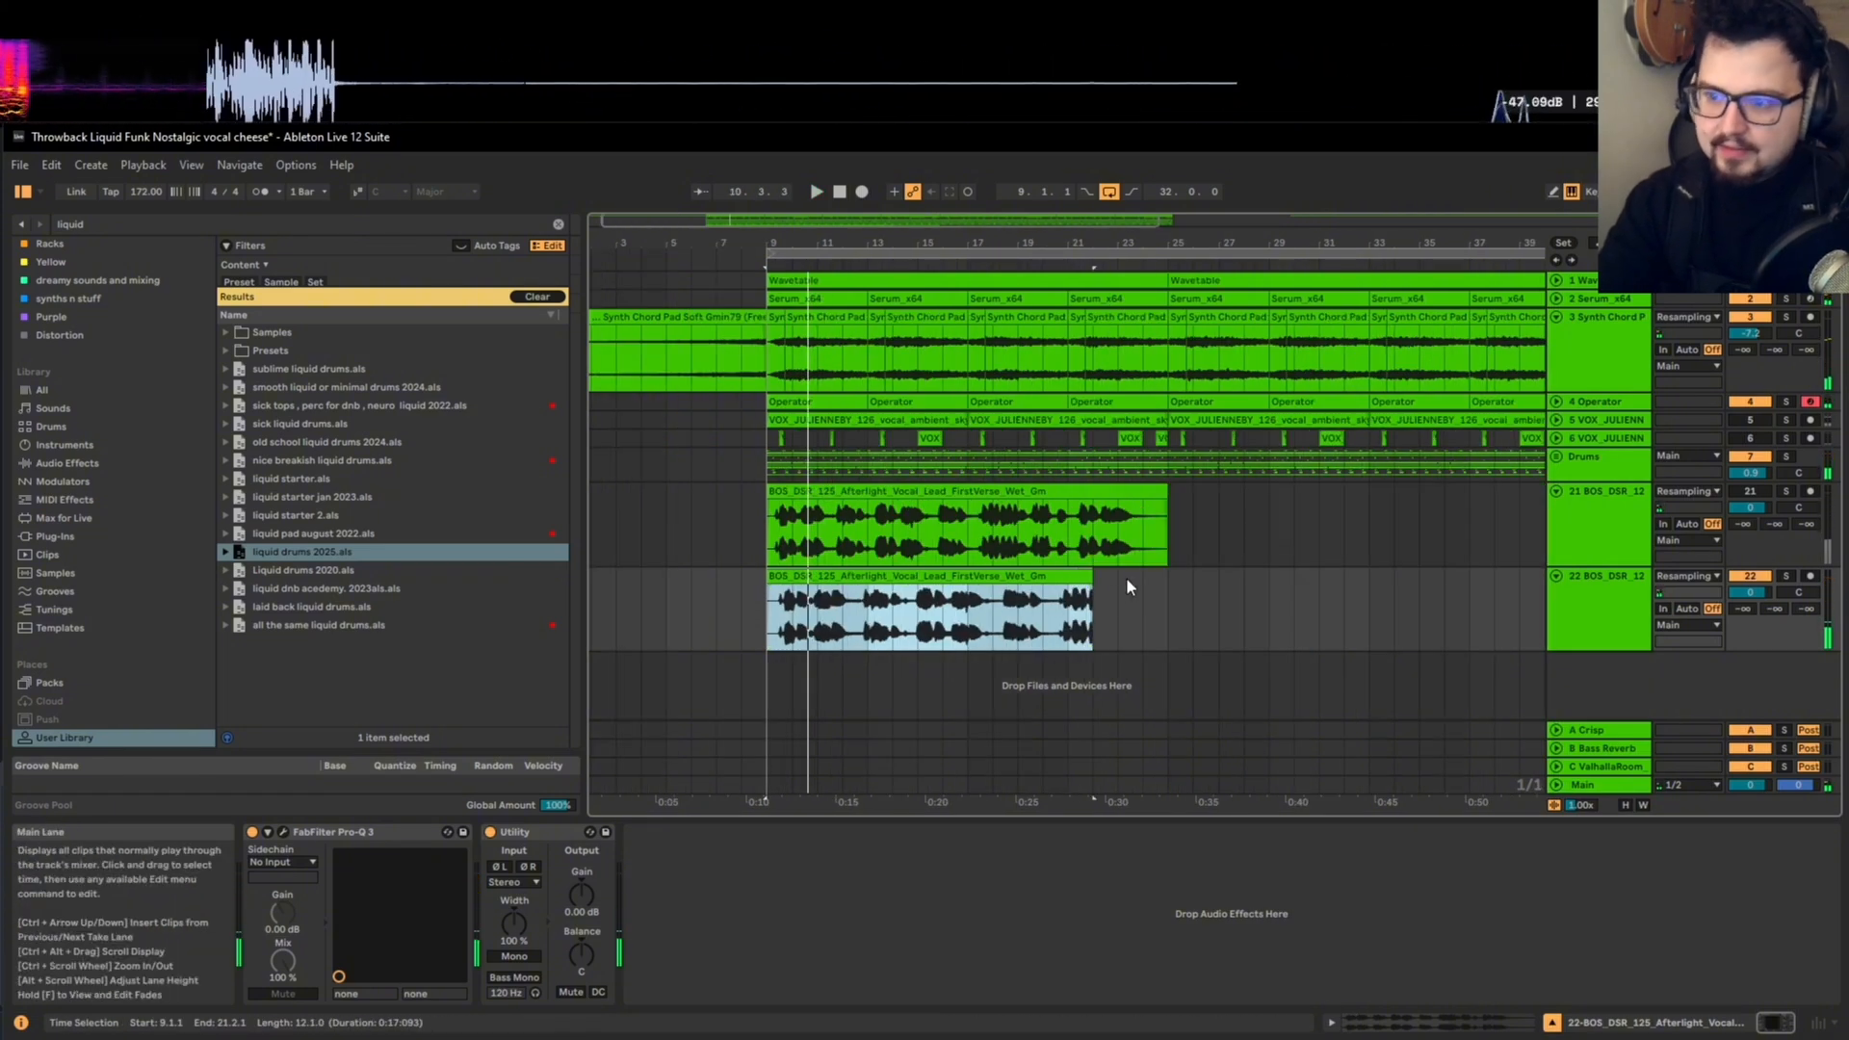
drag(1092, 597, 1353, 602)
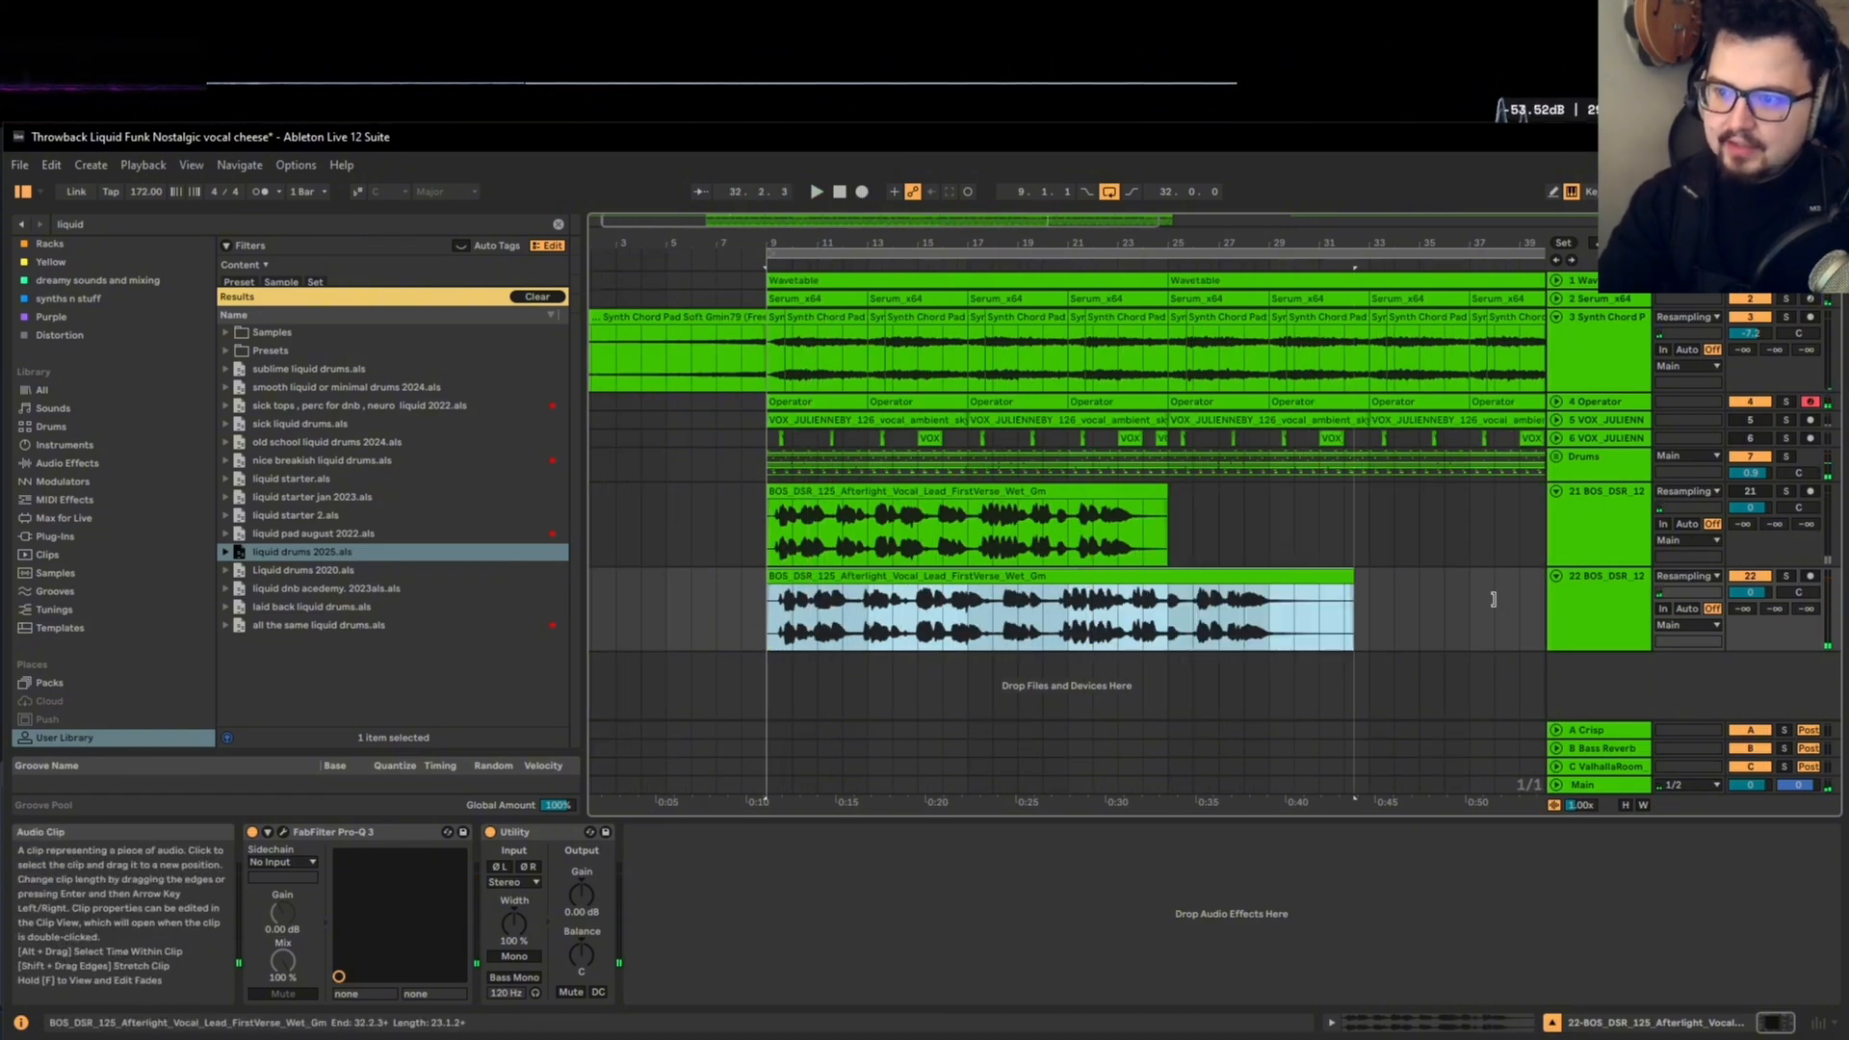
click(1267, 614)
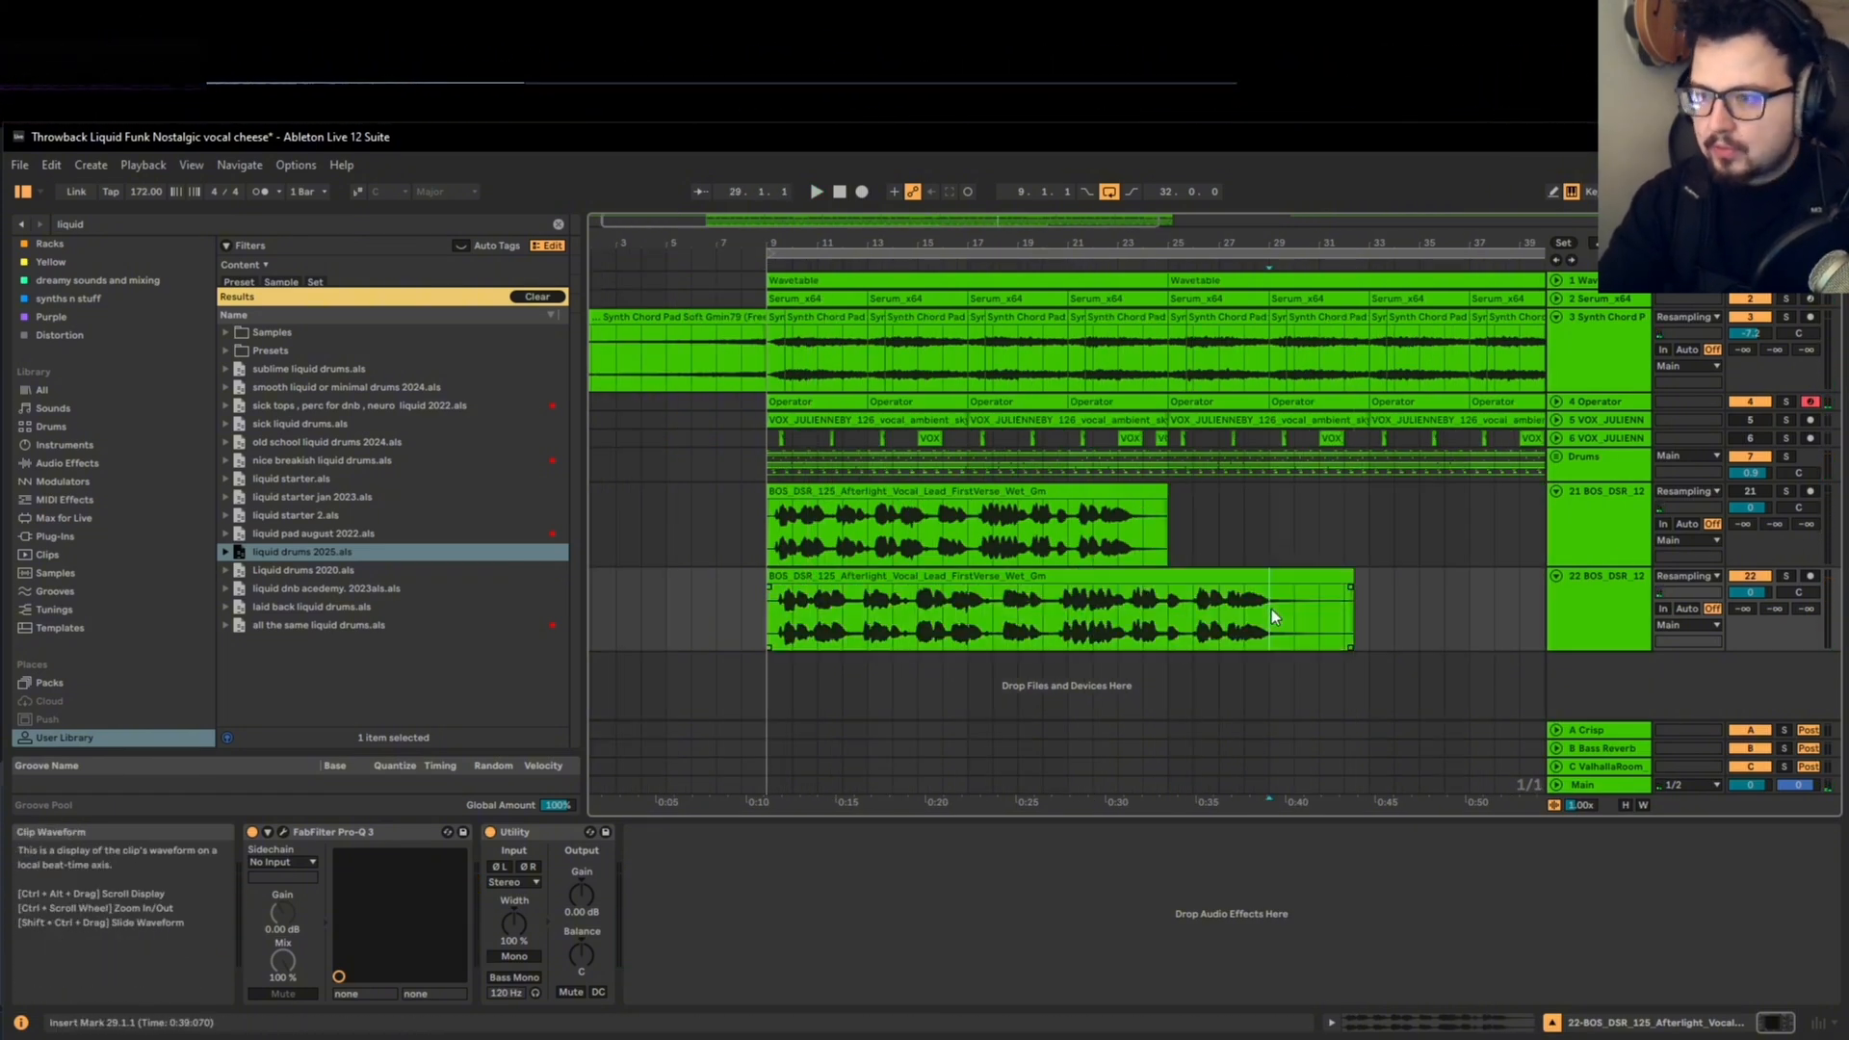
click(1345, 576)
drag(1346, 576, 1168, 588)
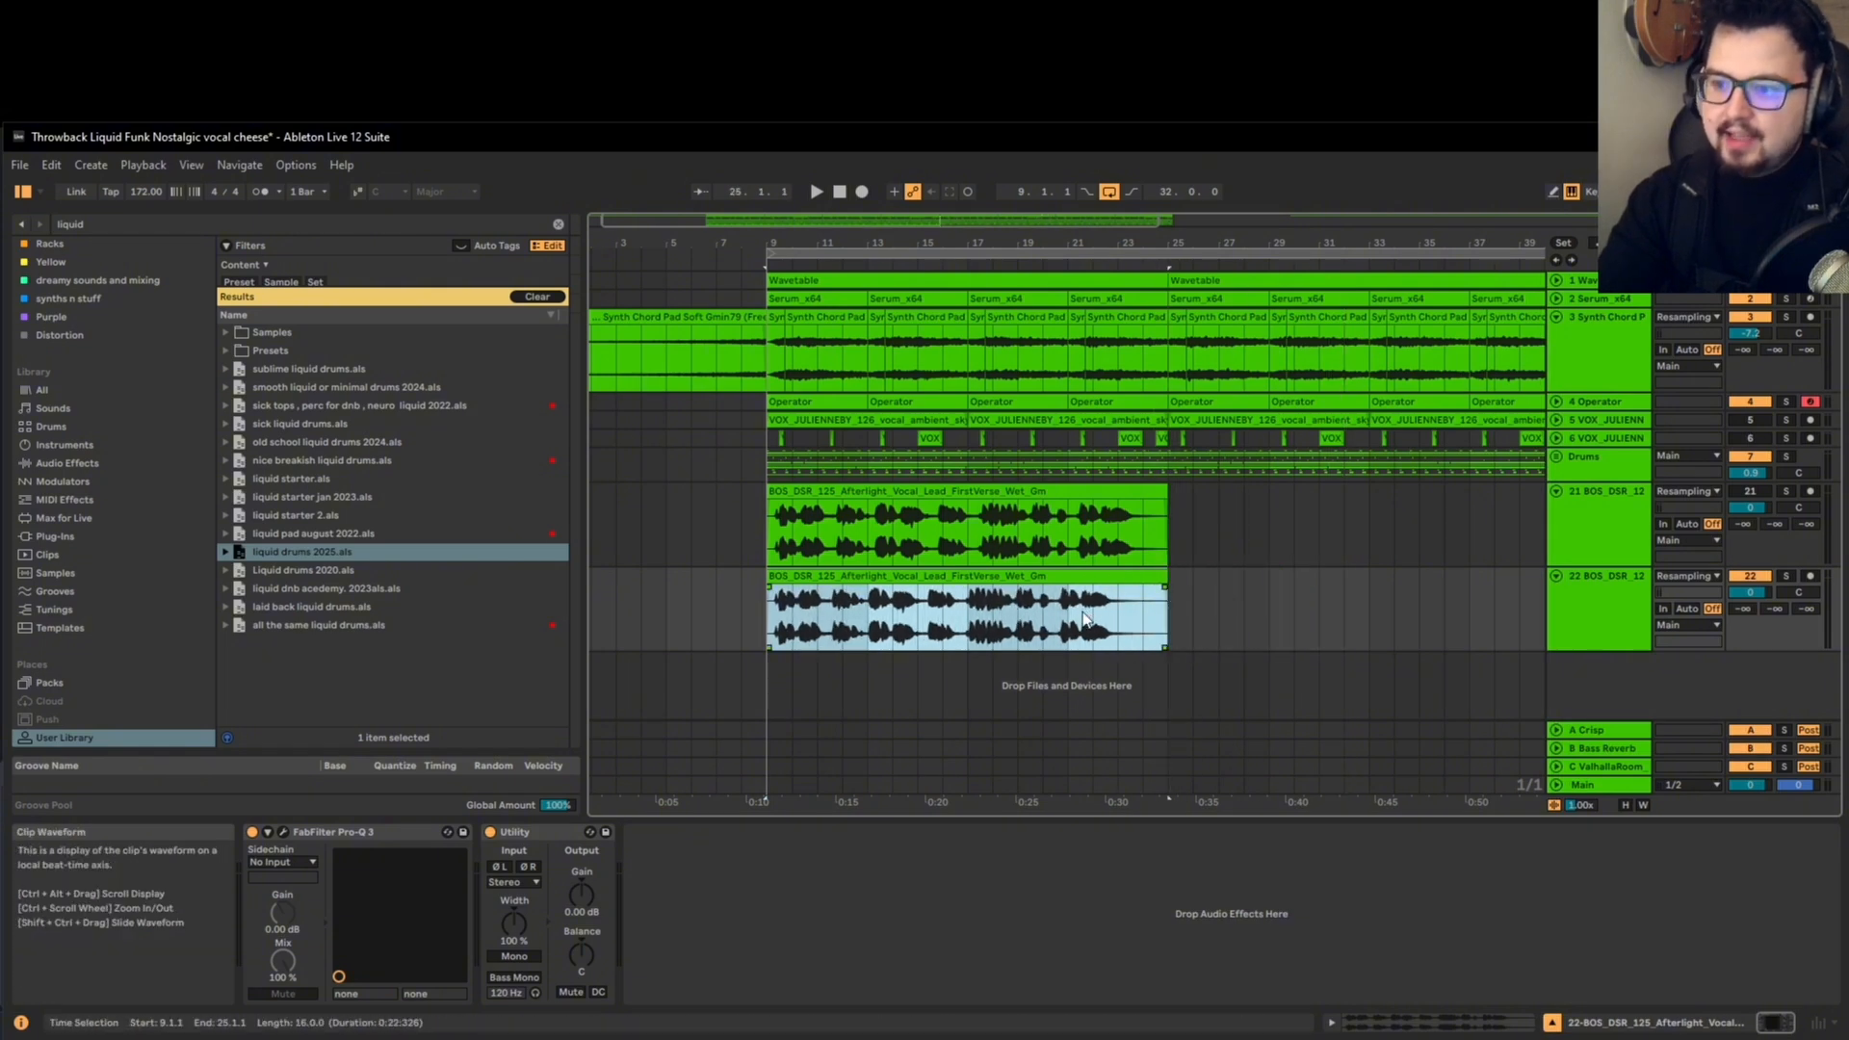
Step: Highlight the lower clip's tail from bar 23 to 25 and audition the compressed vocal from bar 9
click(1038, 576)
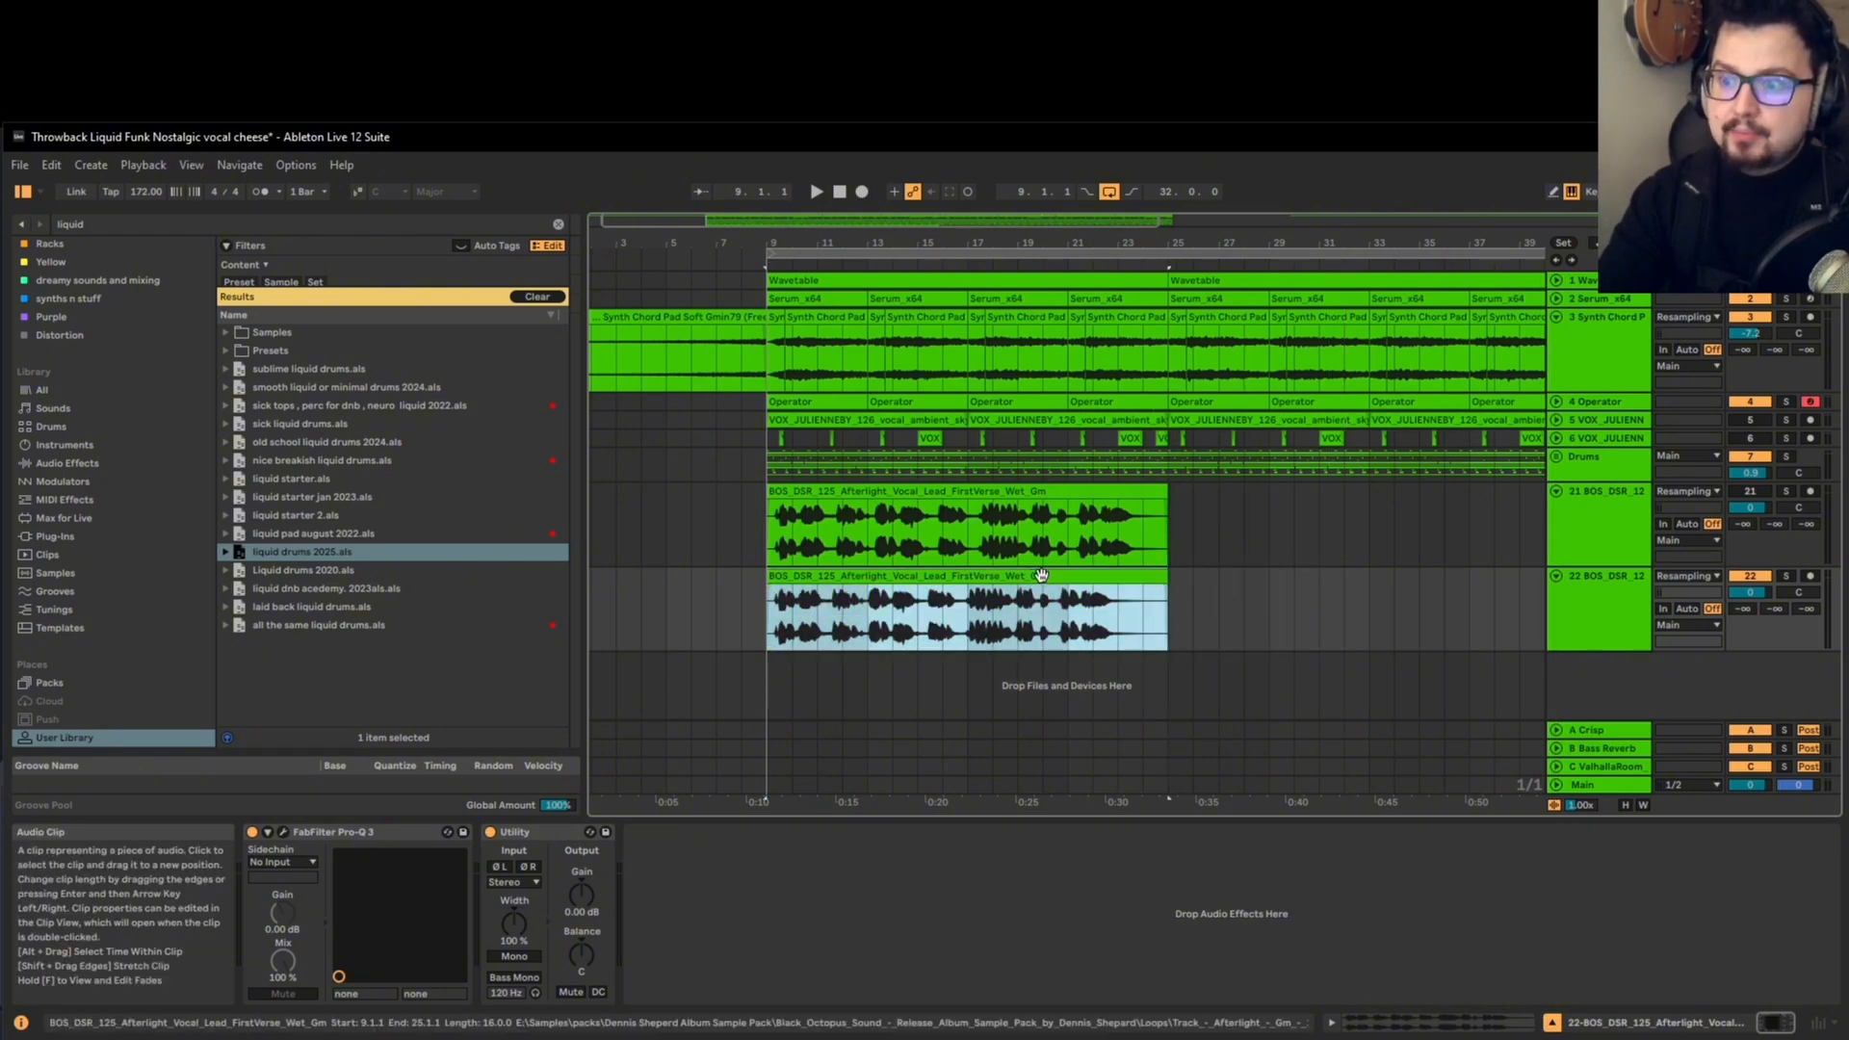
click(1105, 624)
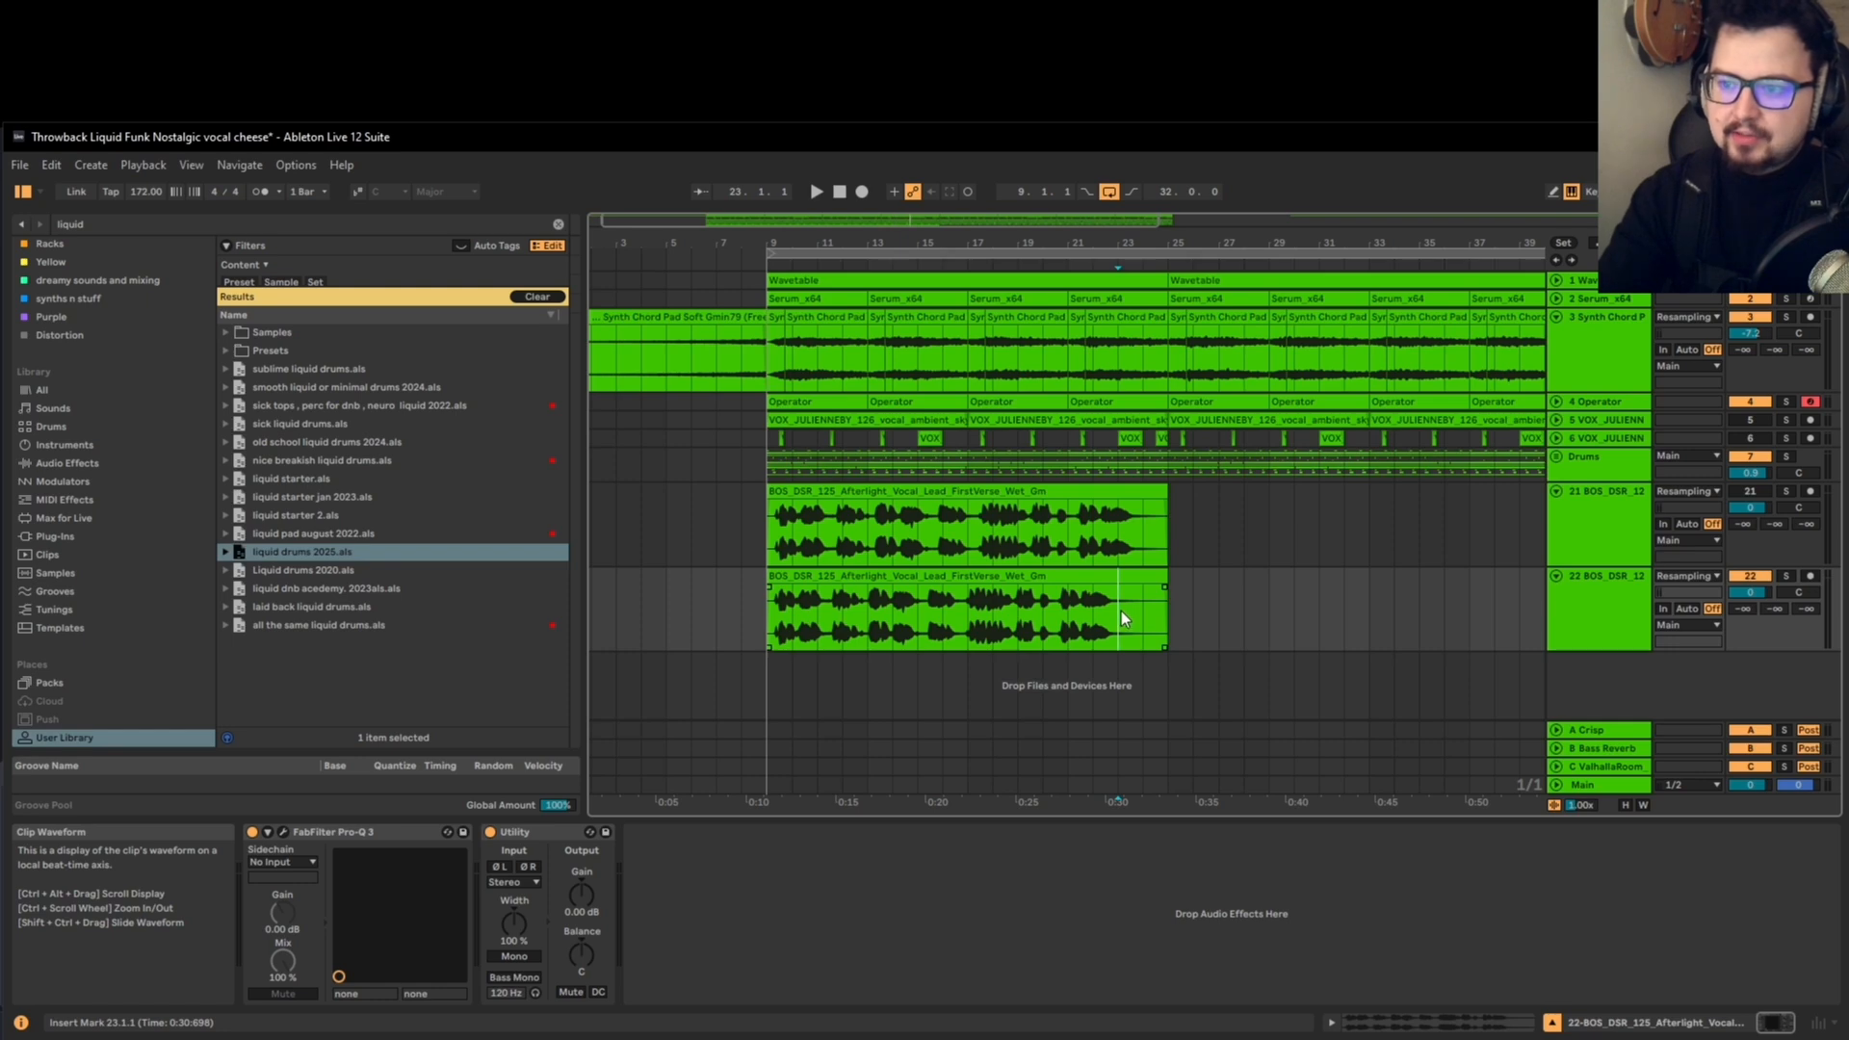
drag(1121, 616, 1164, 591)
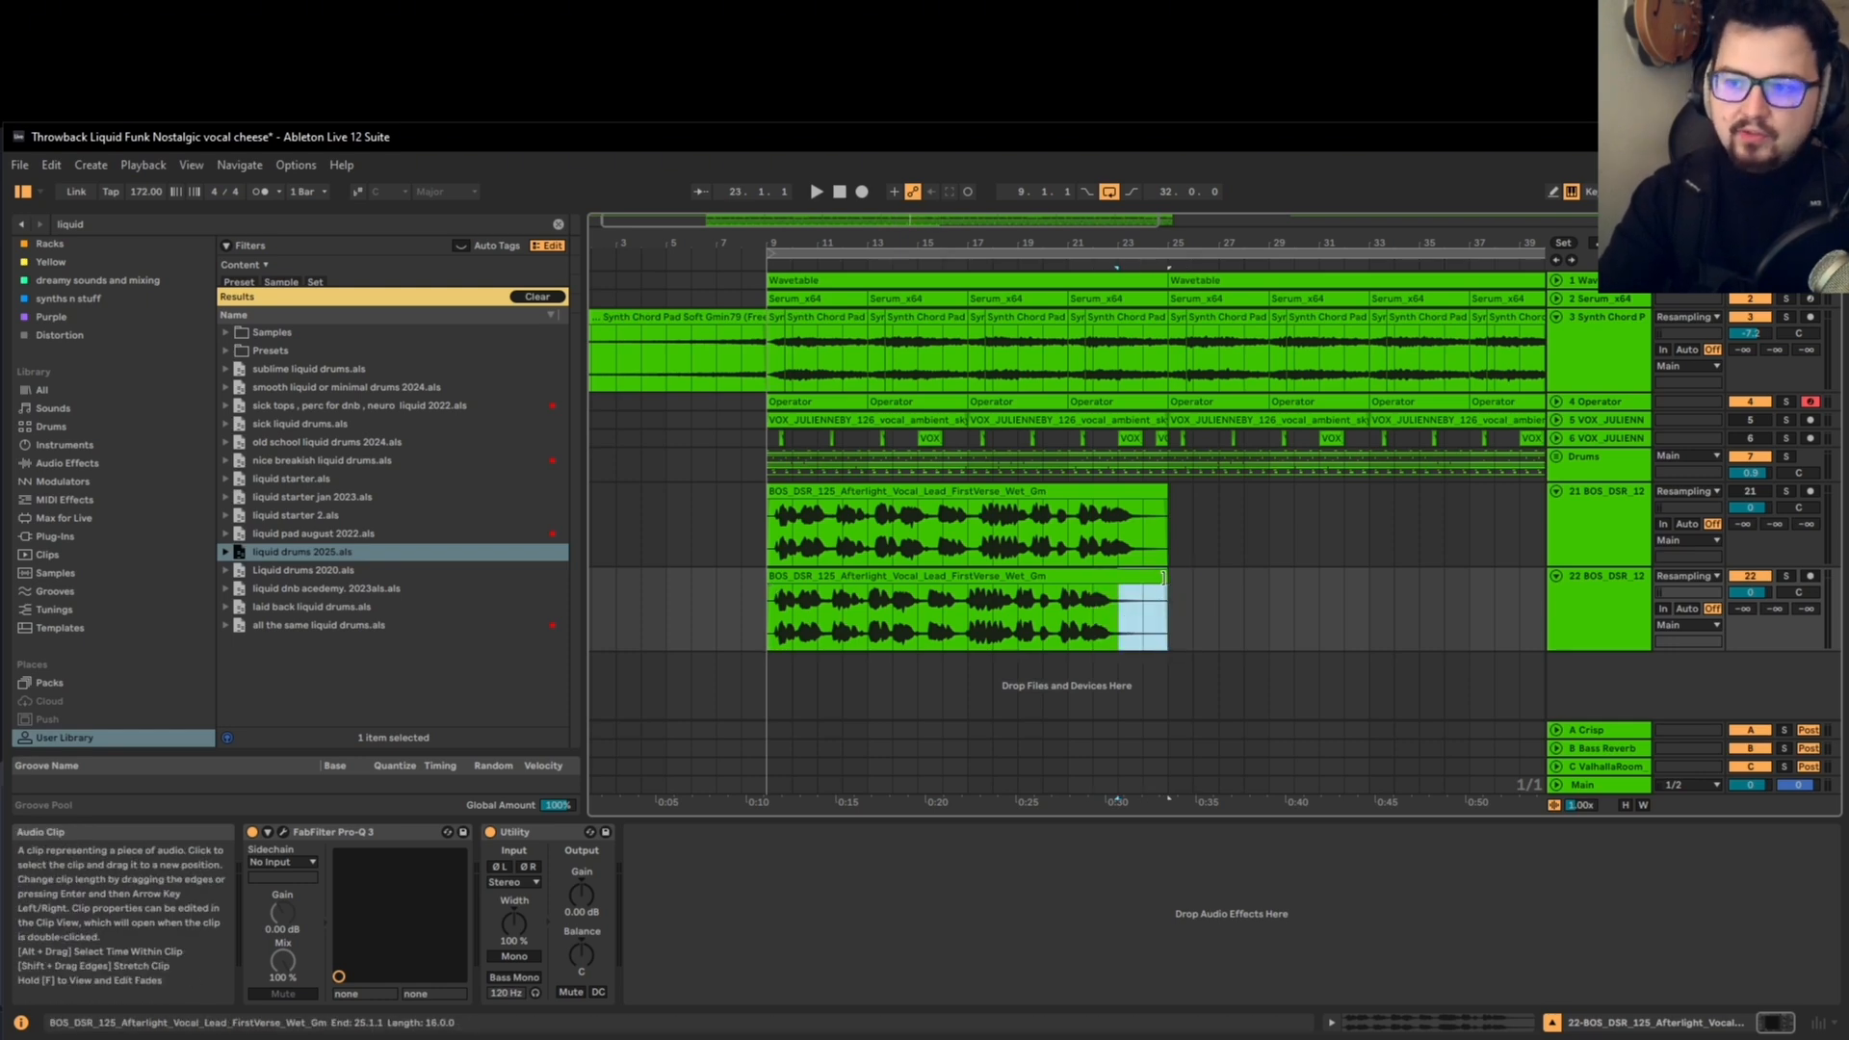
click(1136, 574)
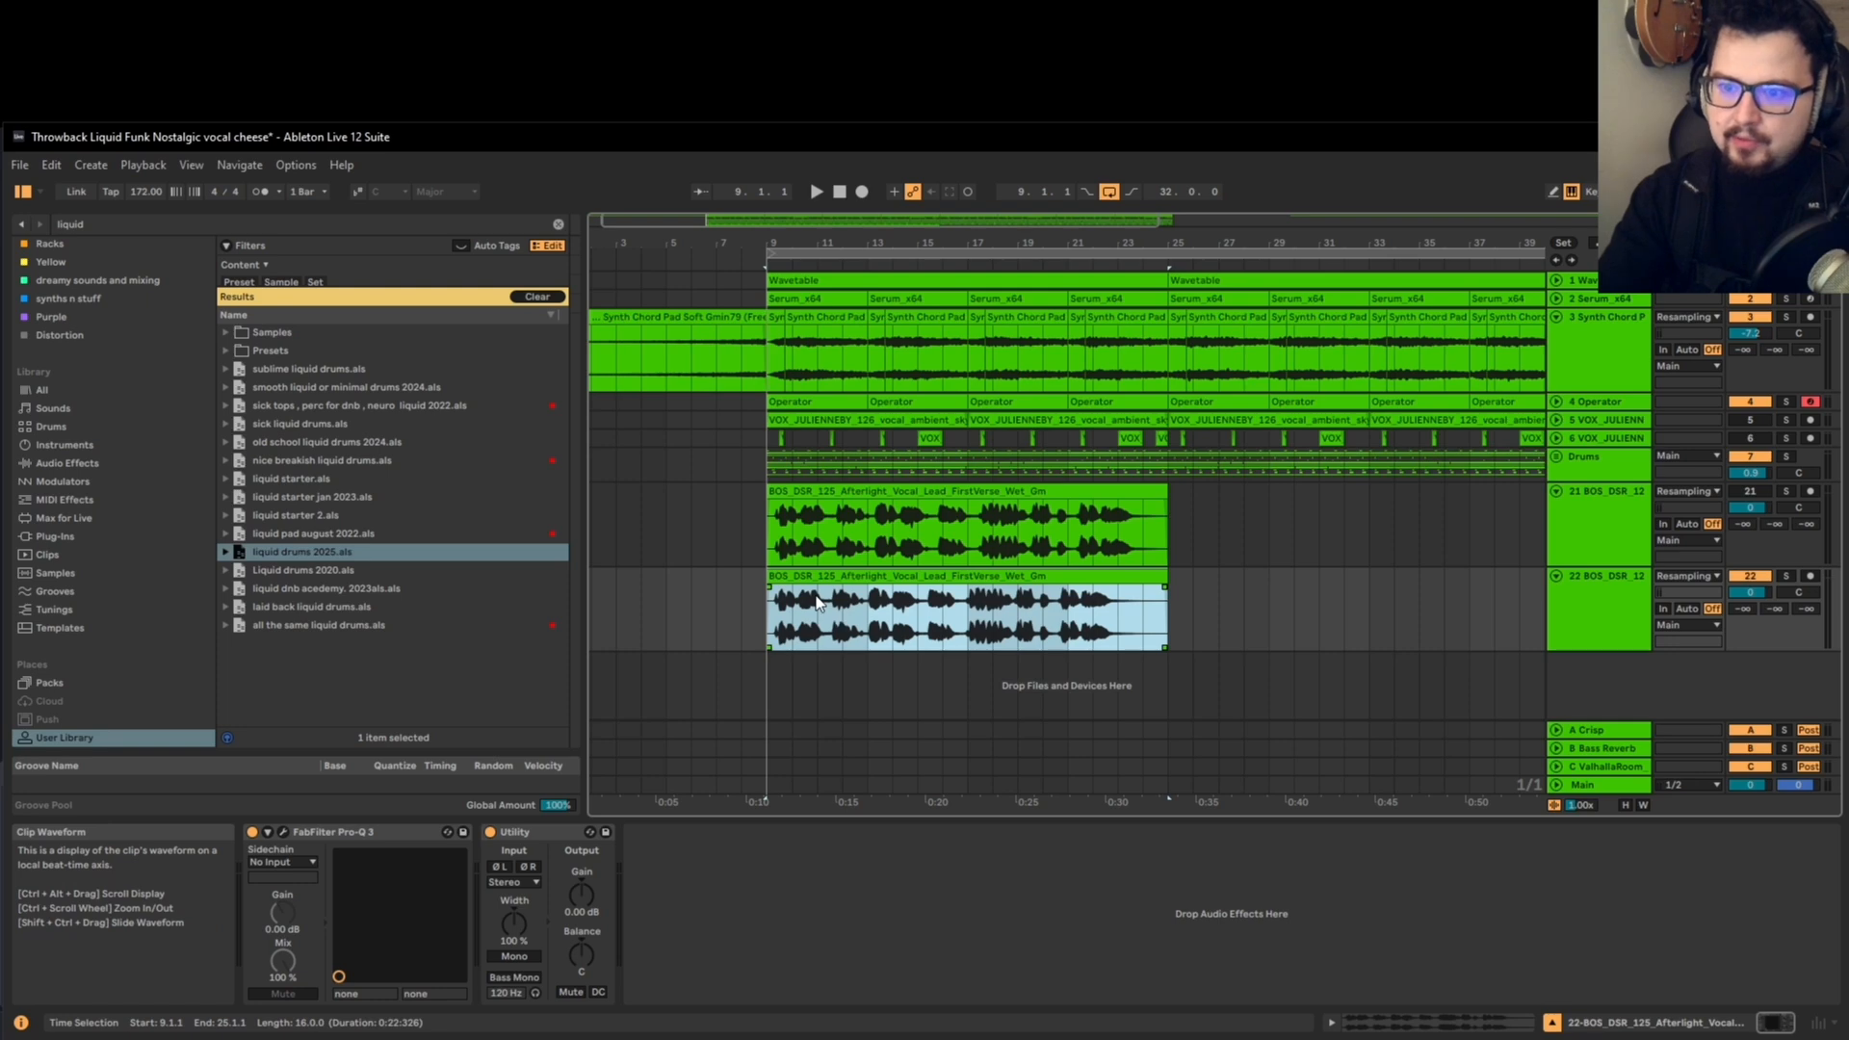
key(space)
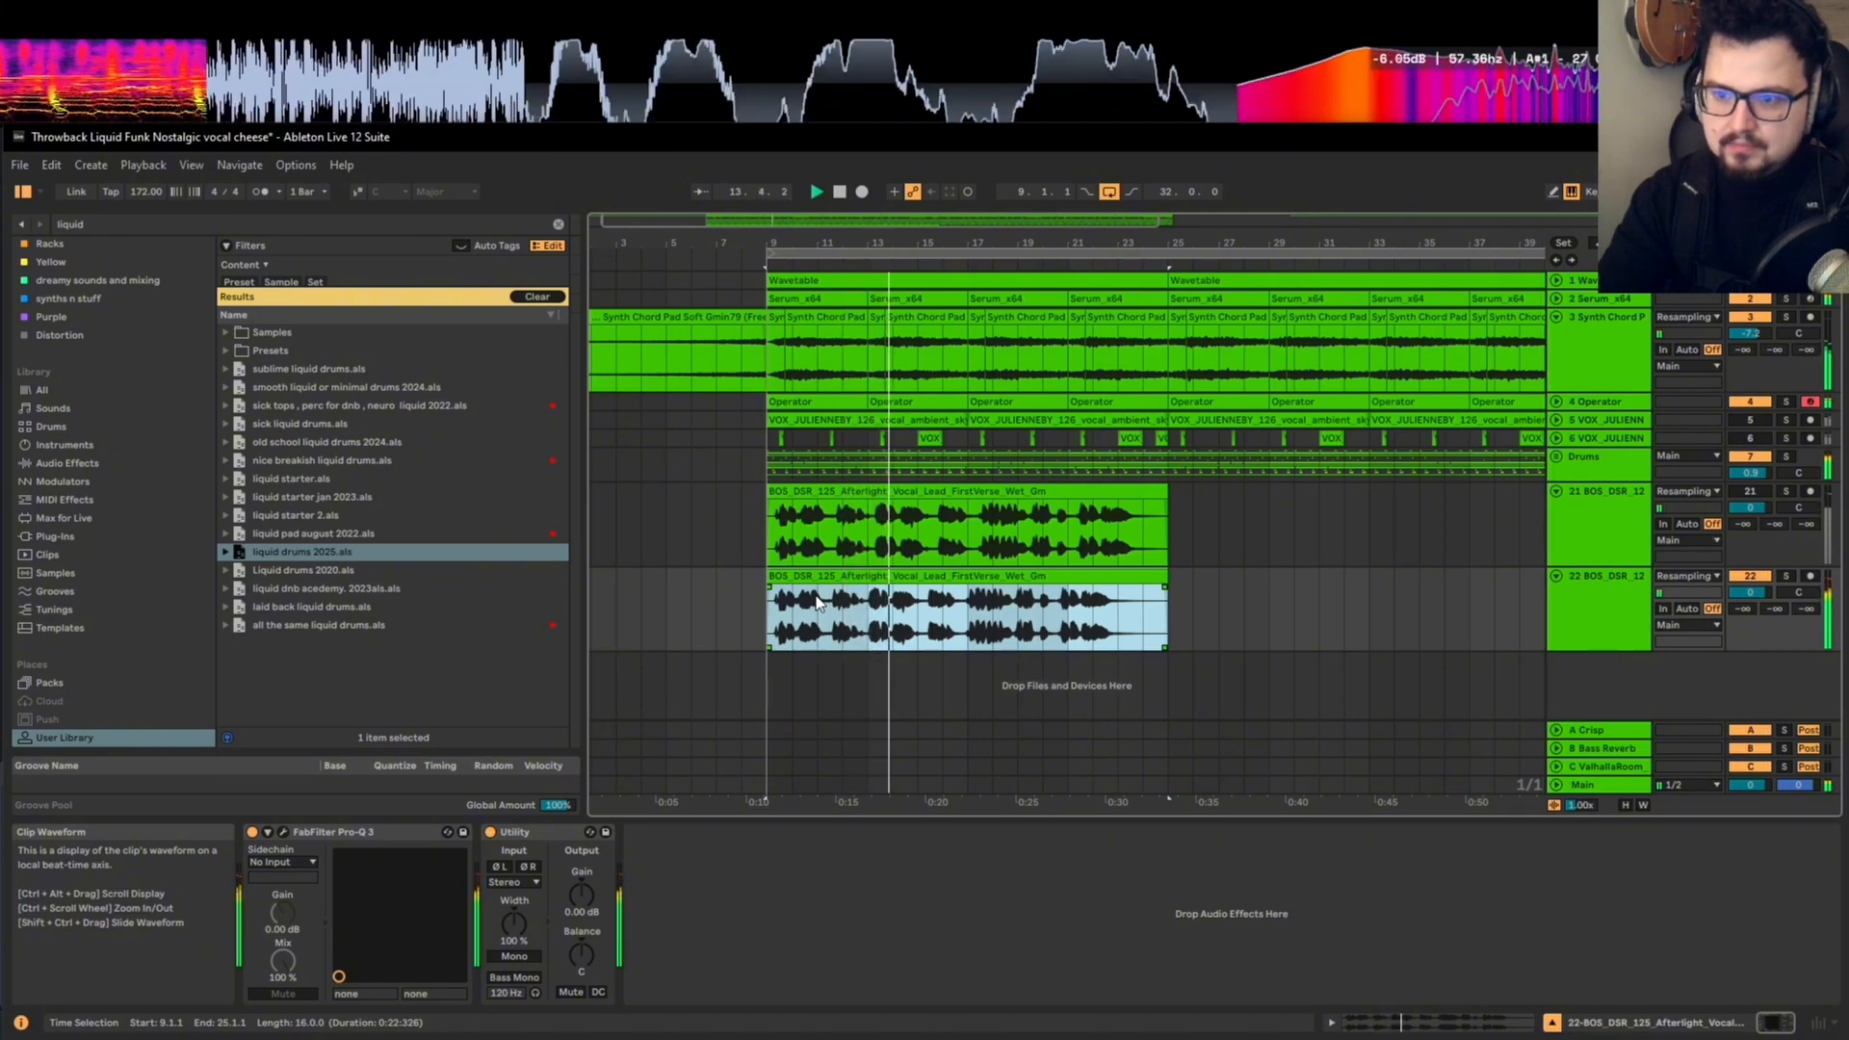
key(space)
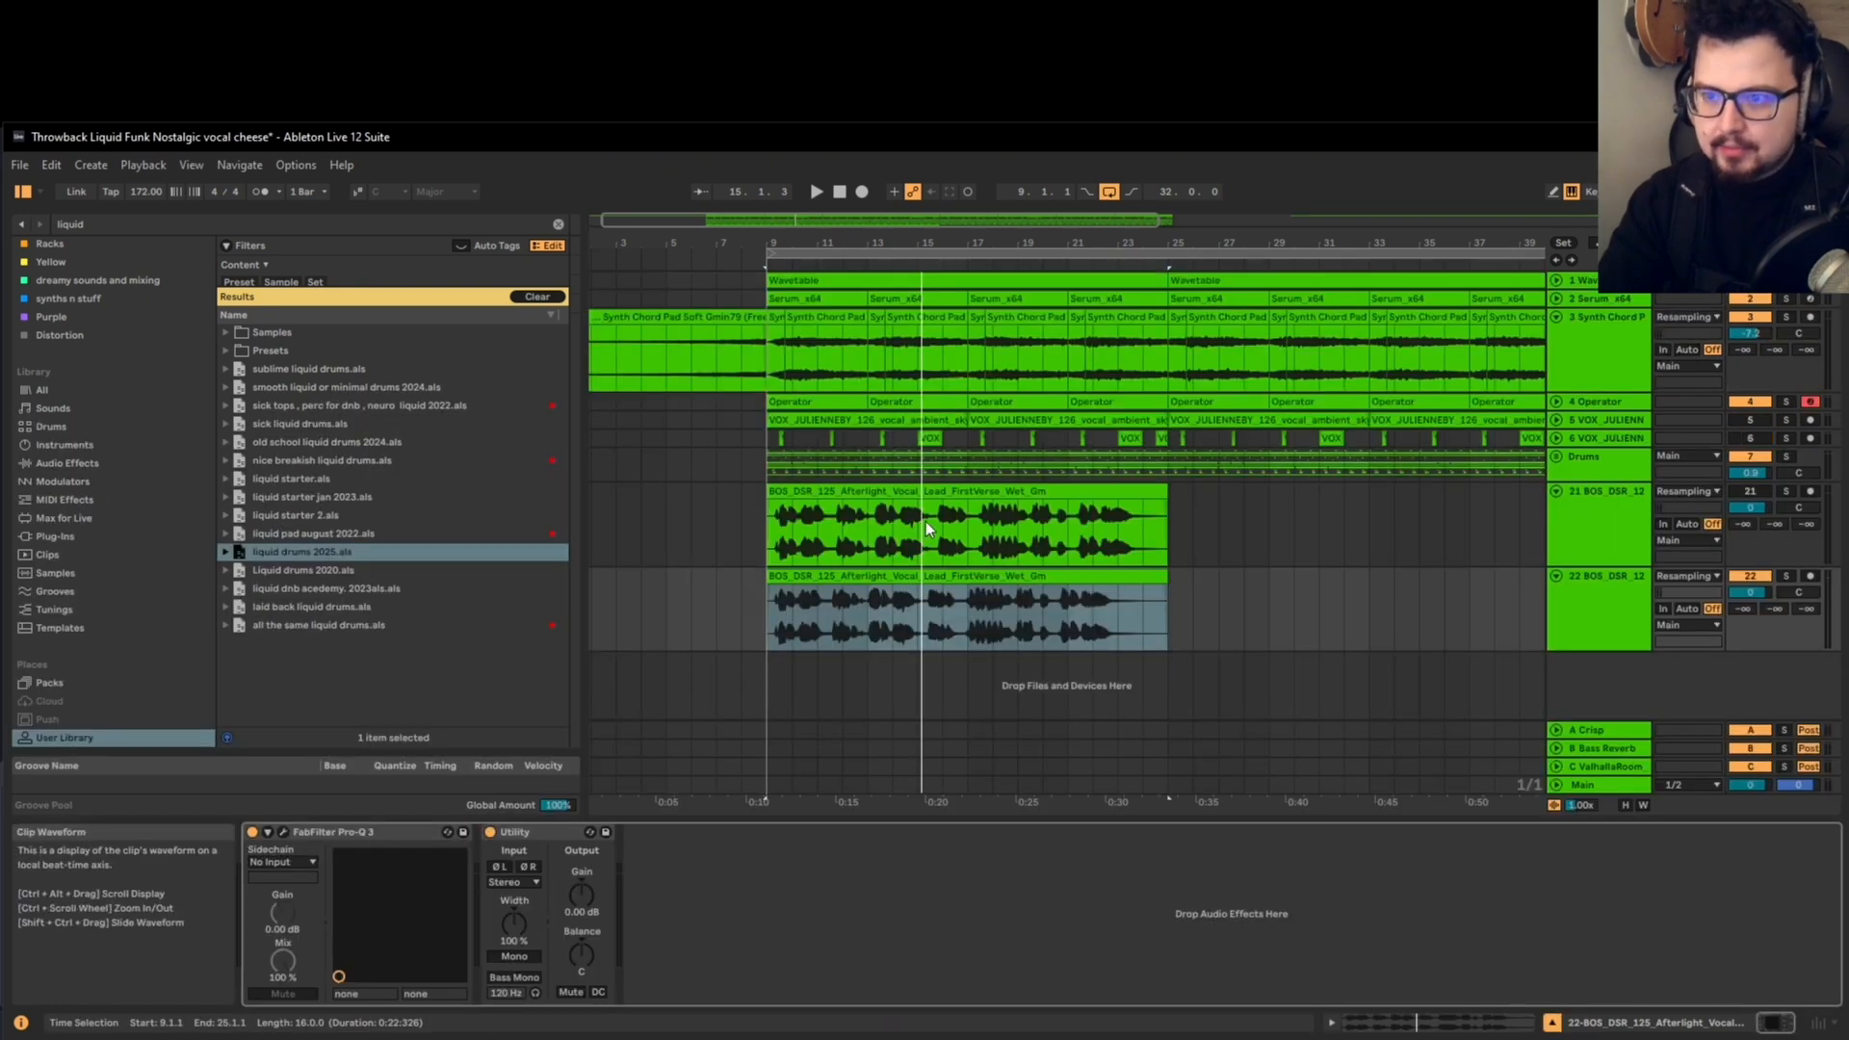
Step: Delete the compressed lower vocal clip and re-import the original FirstVerse vocal sample from the sample library app at bar 9
key(Delete)
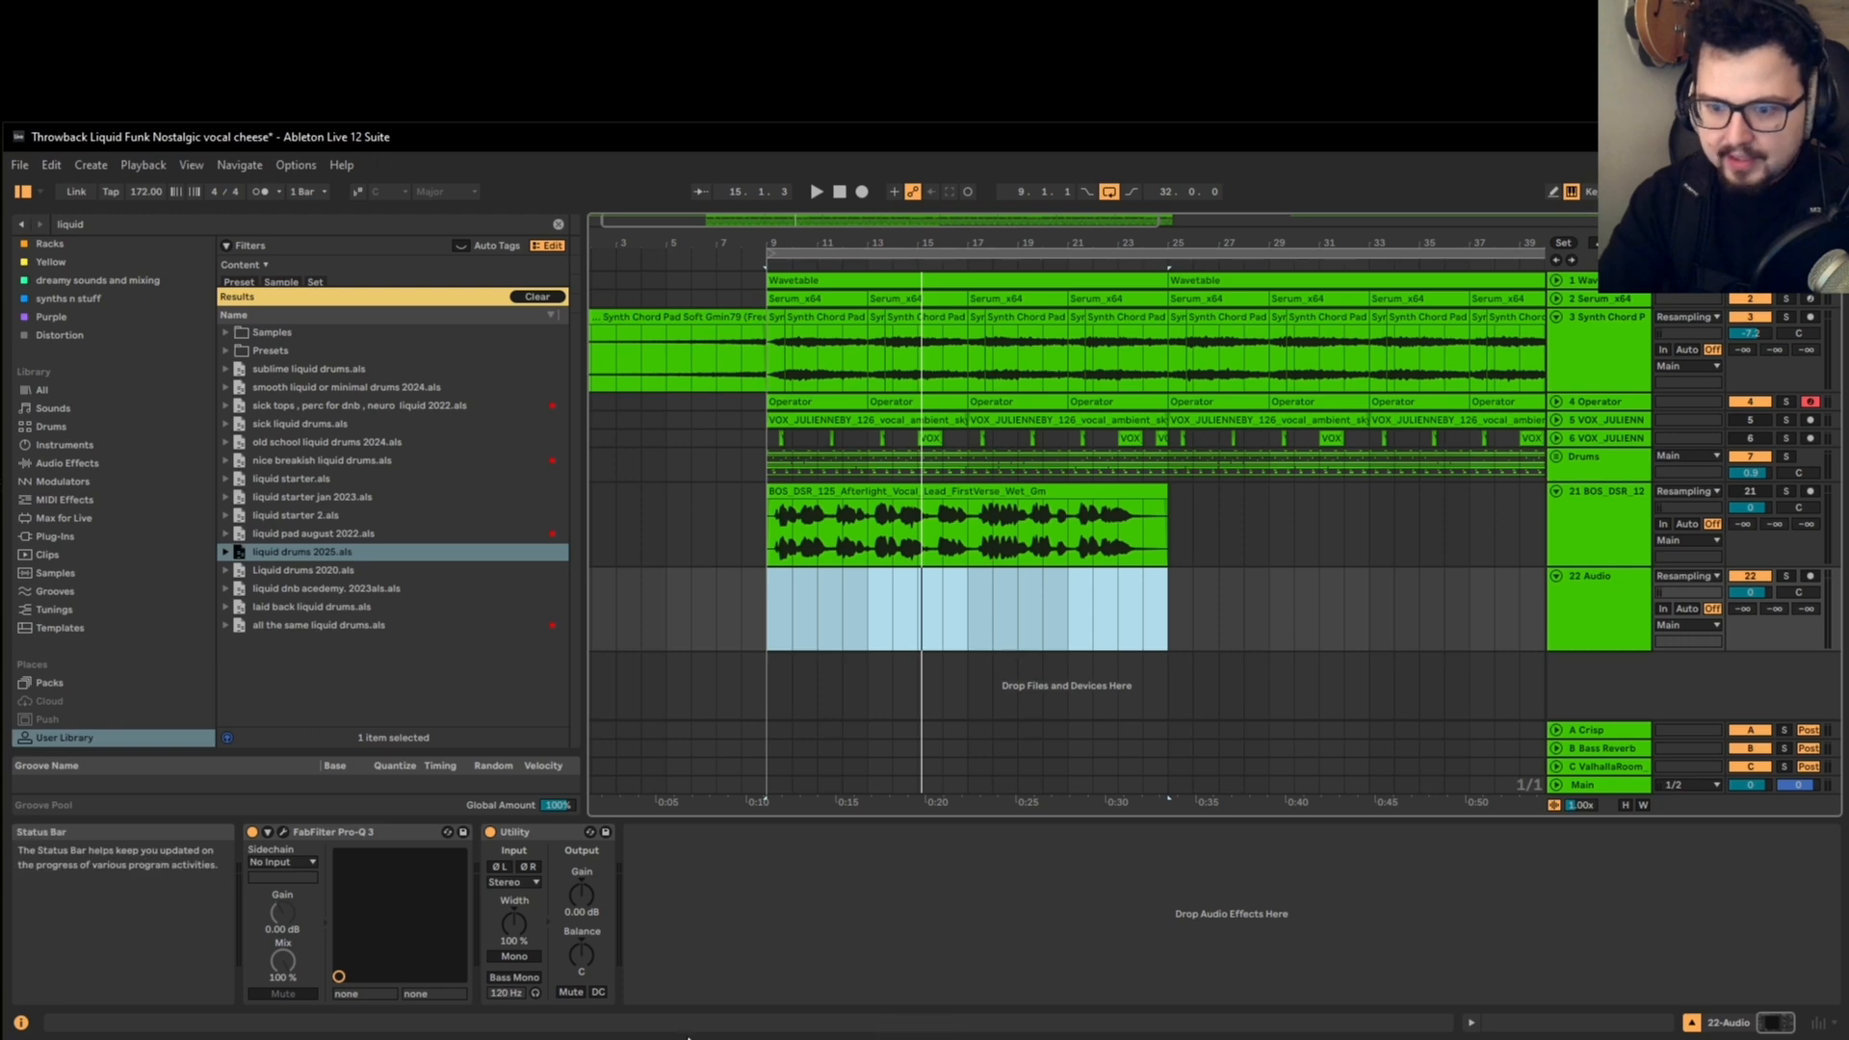
click(924, 1038)
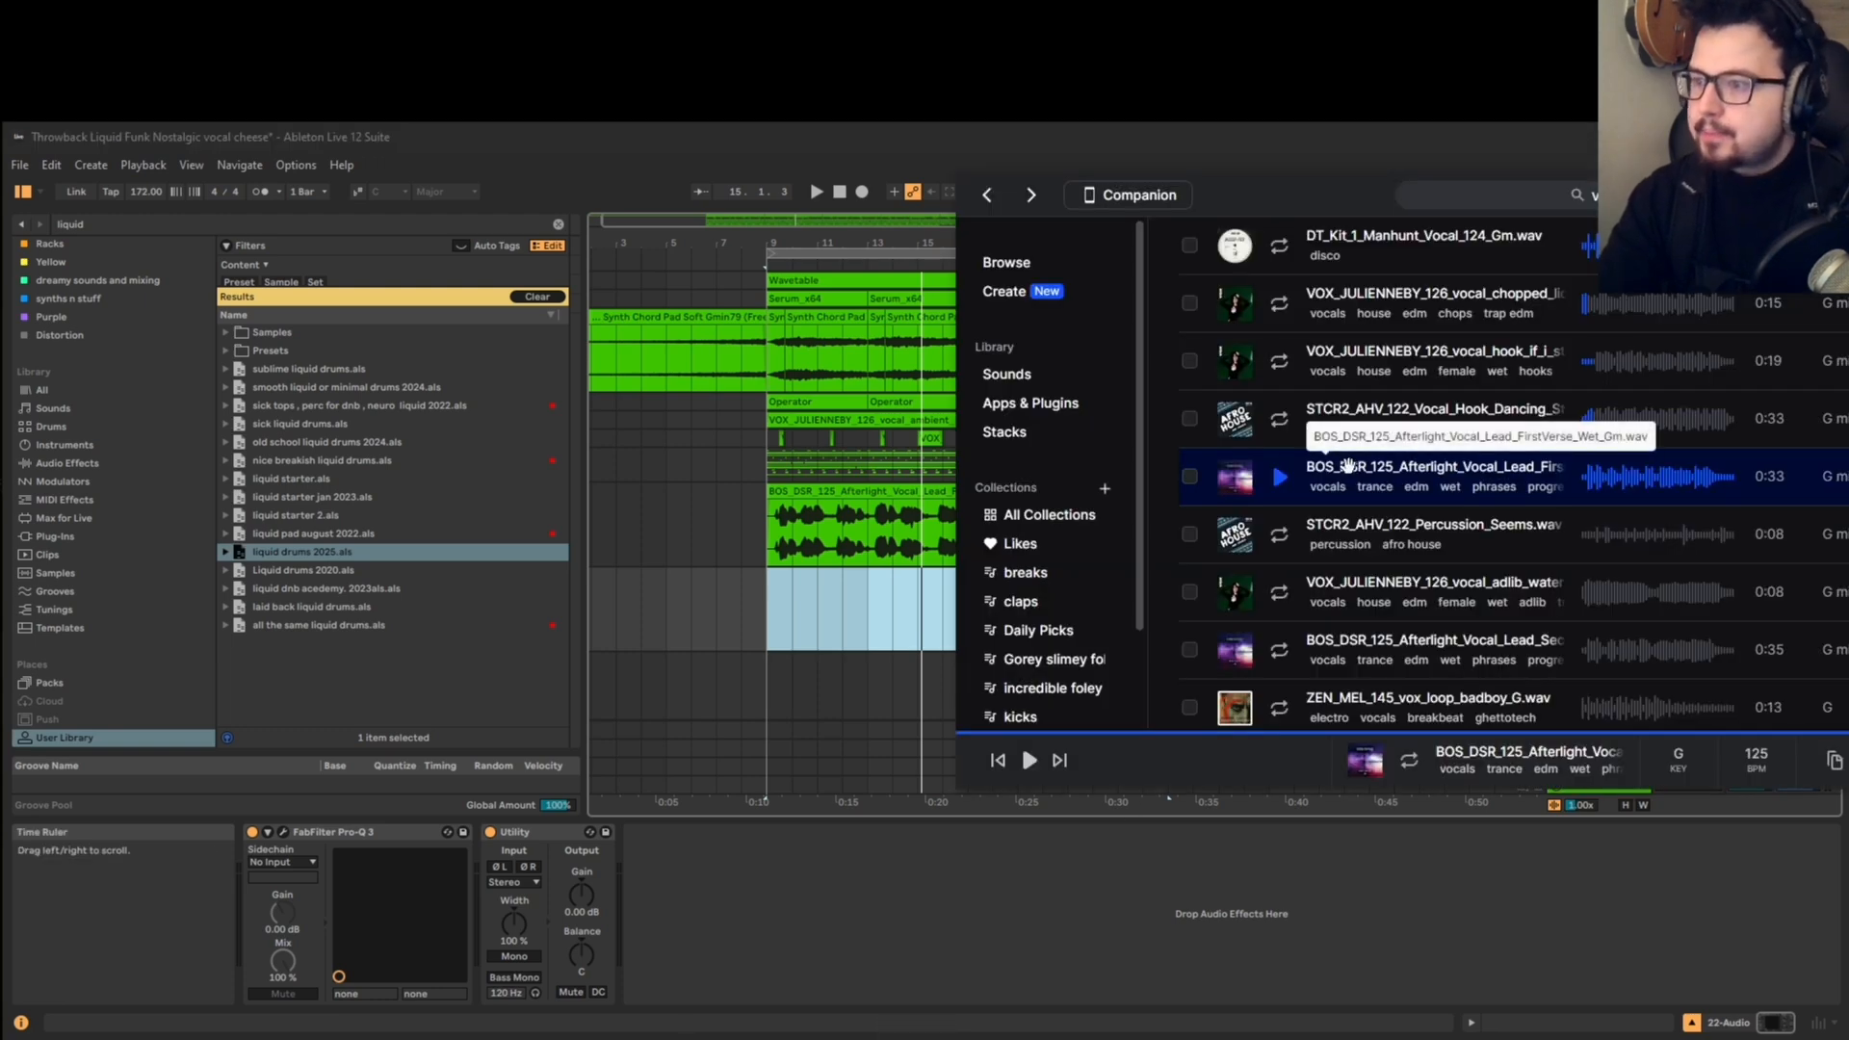
drag(1347, 466, 785, 607)
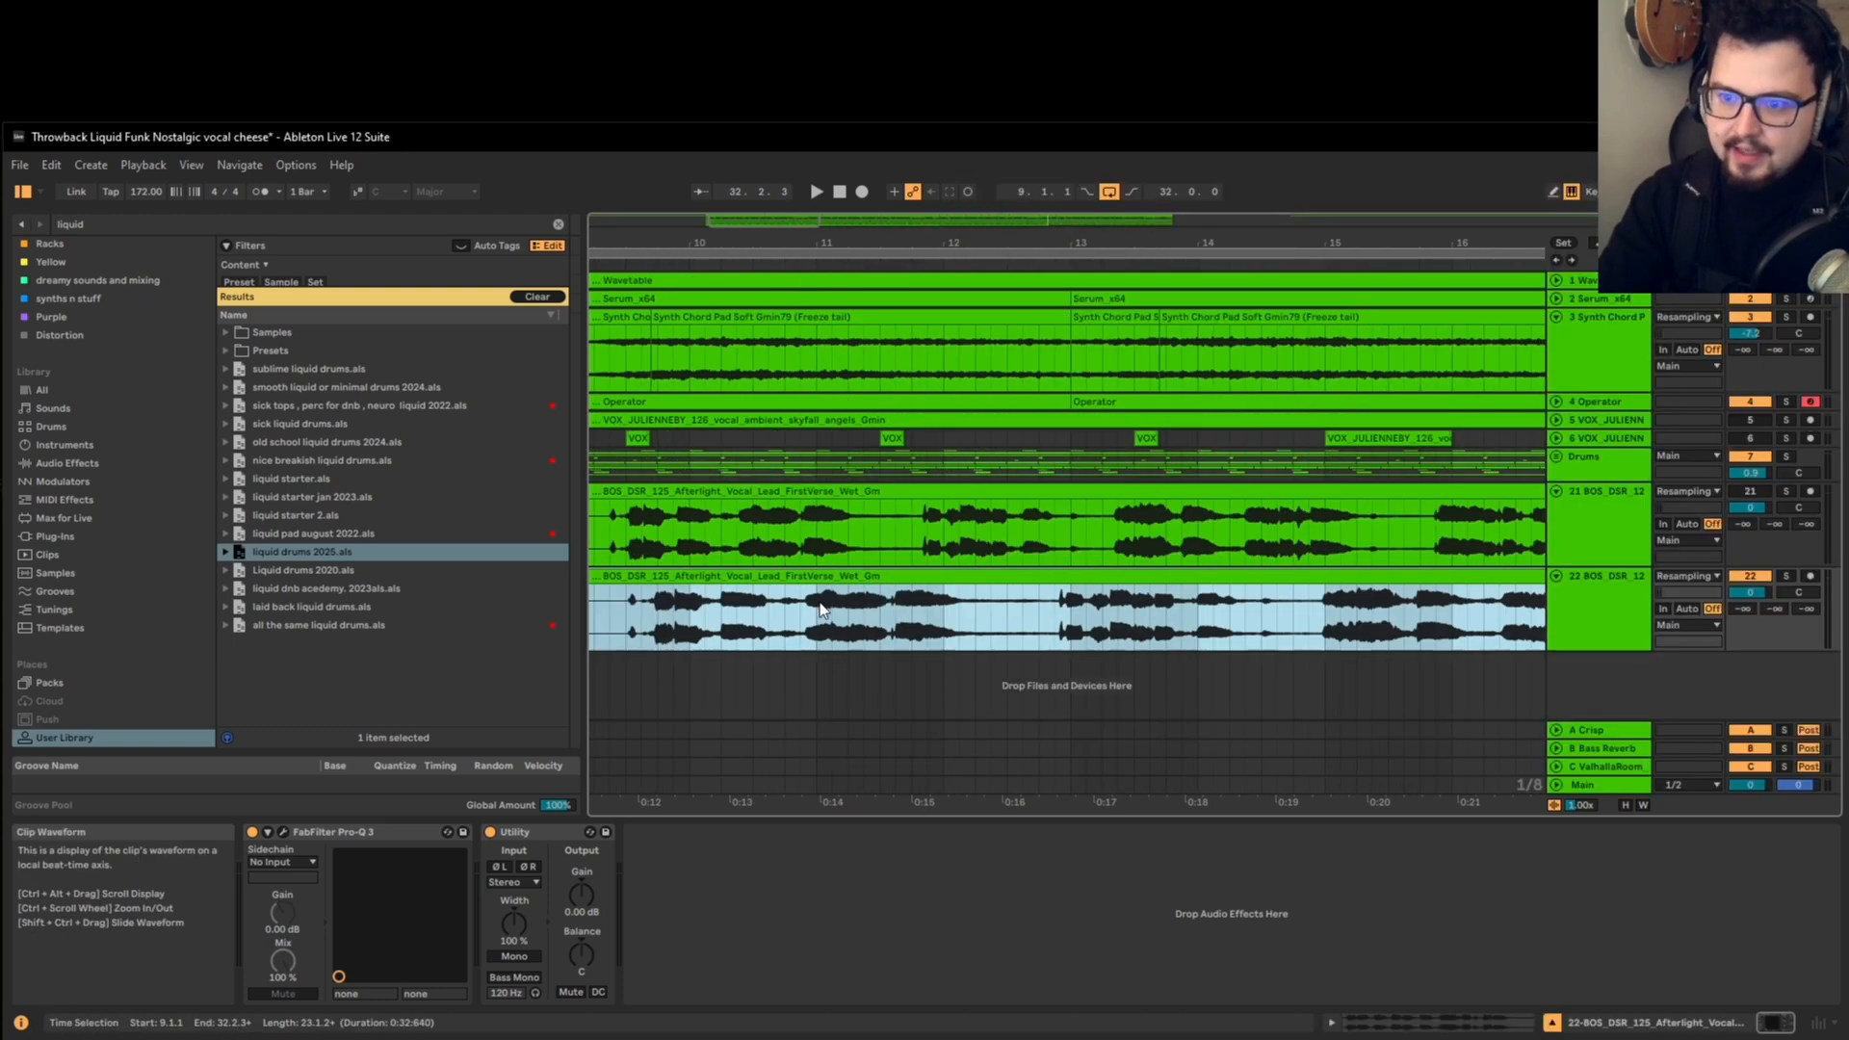
Step: Set the project tempo to 125 BPM to compare the unwarped vocal with the clip above
scroll(792, 584, down, 2)
scroll(753, 590, up, 4)
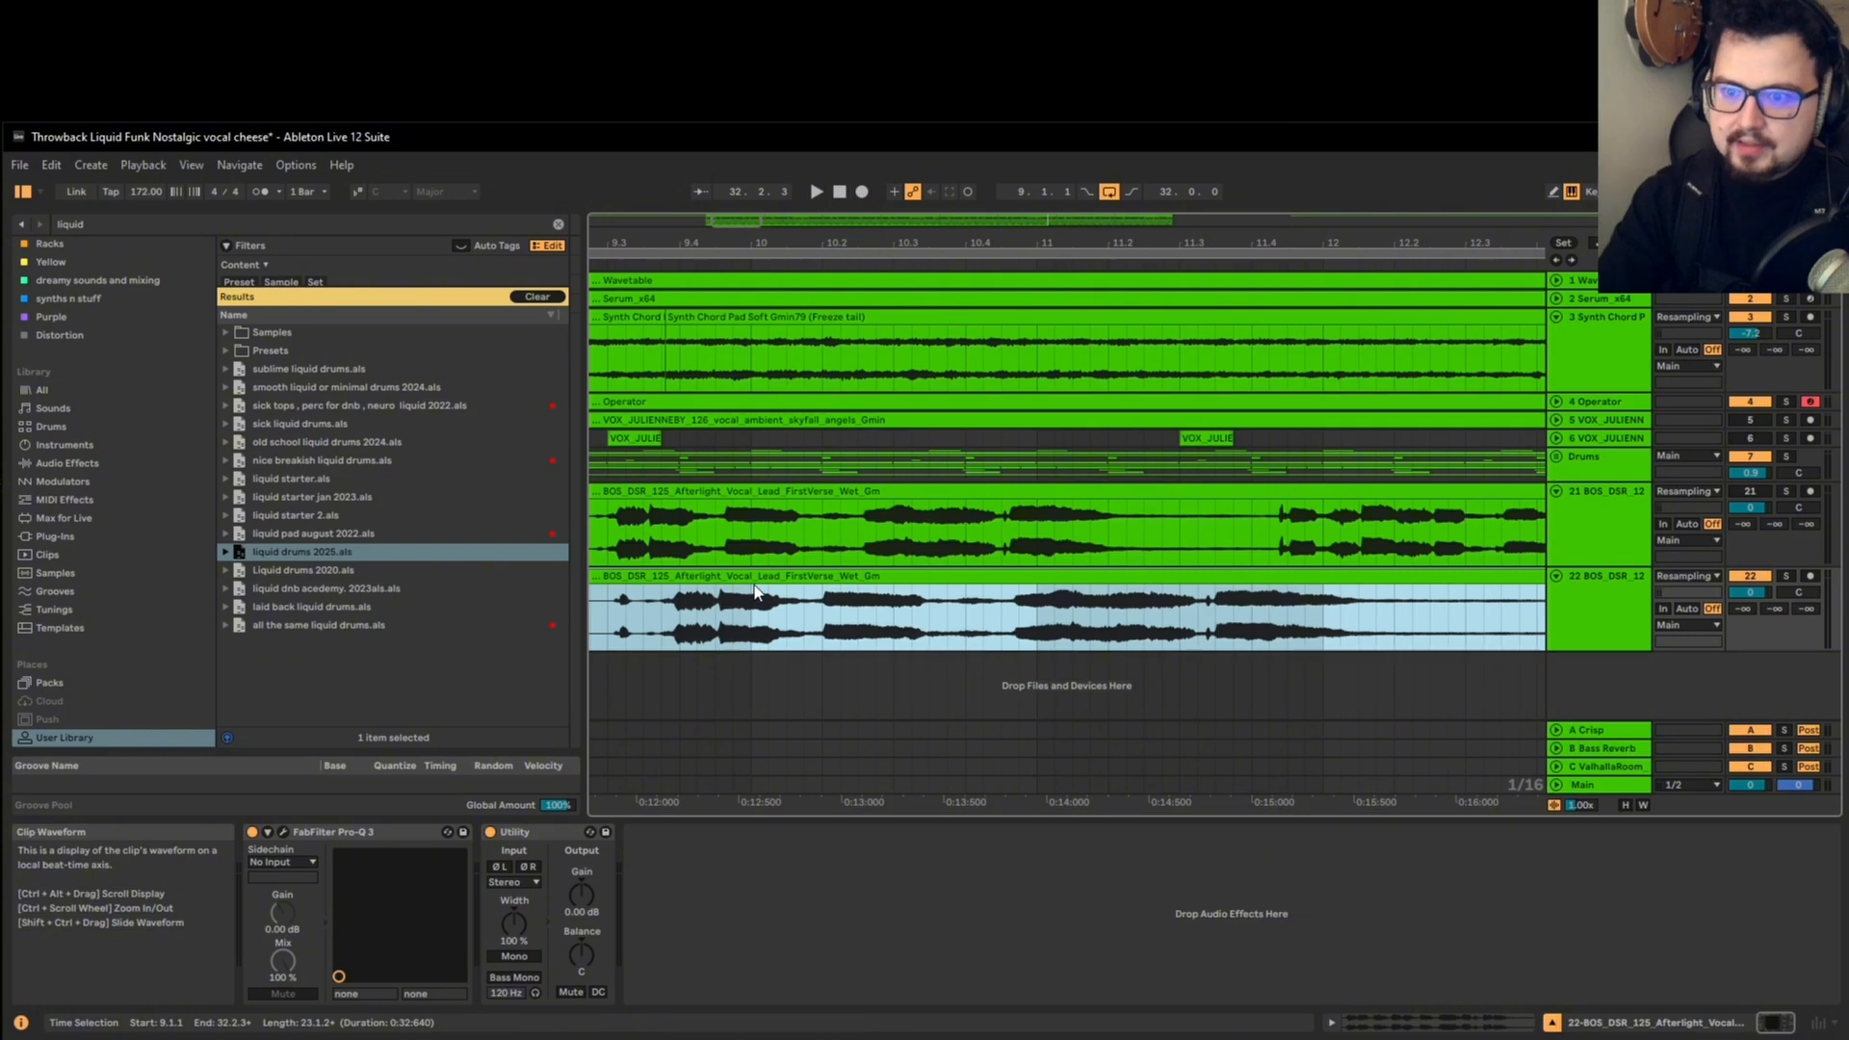
scroll(756, 592, down, 3)
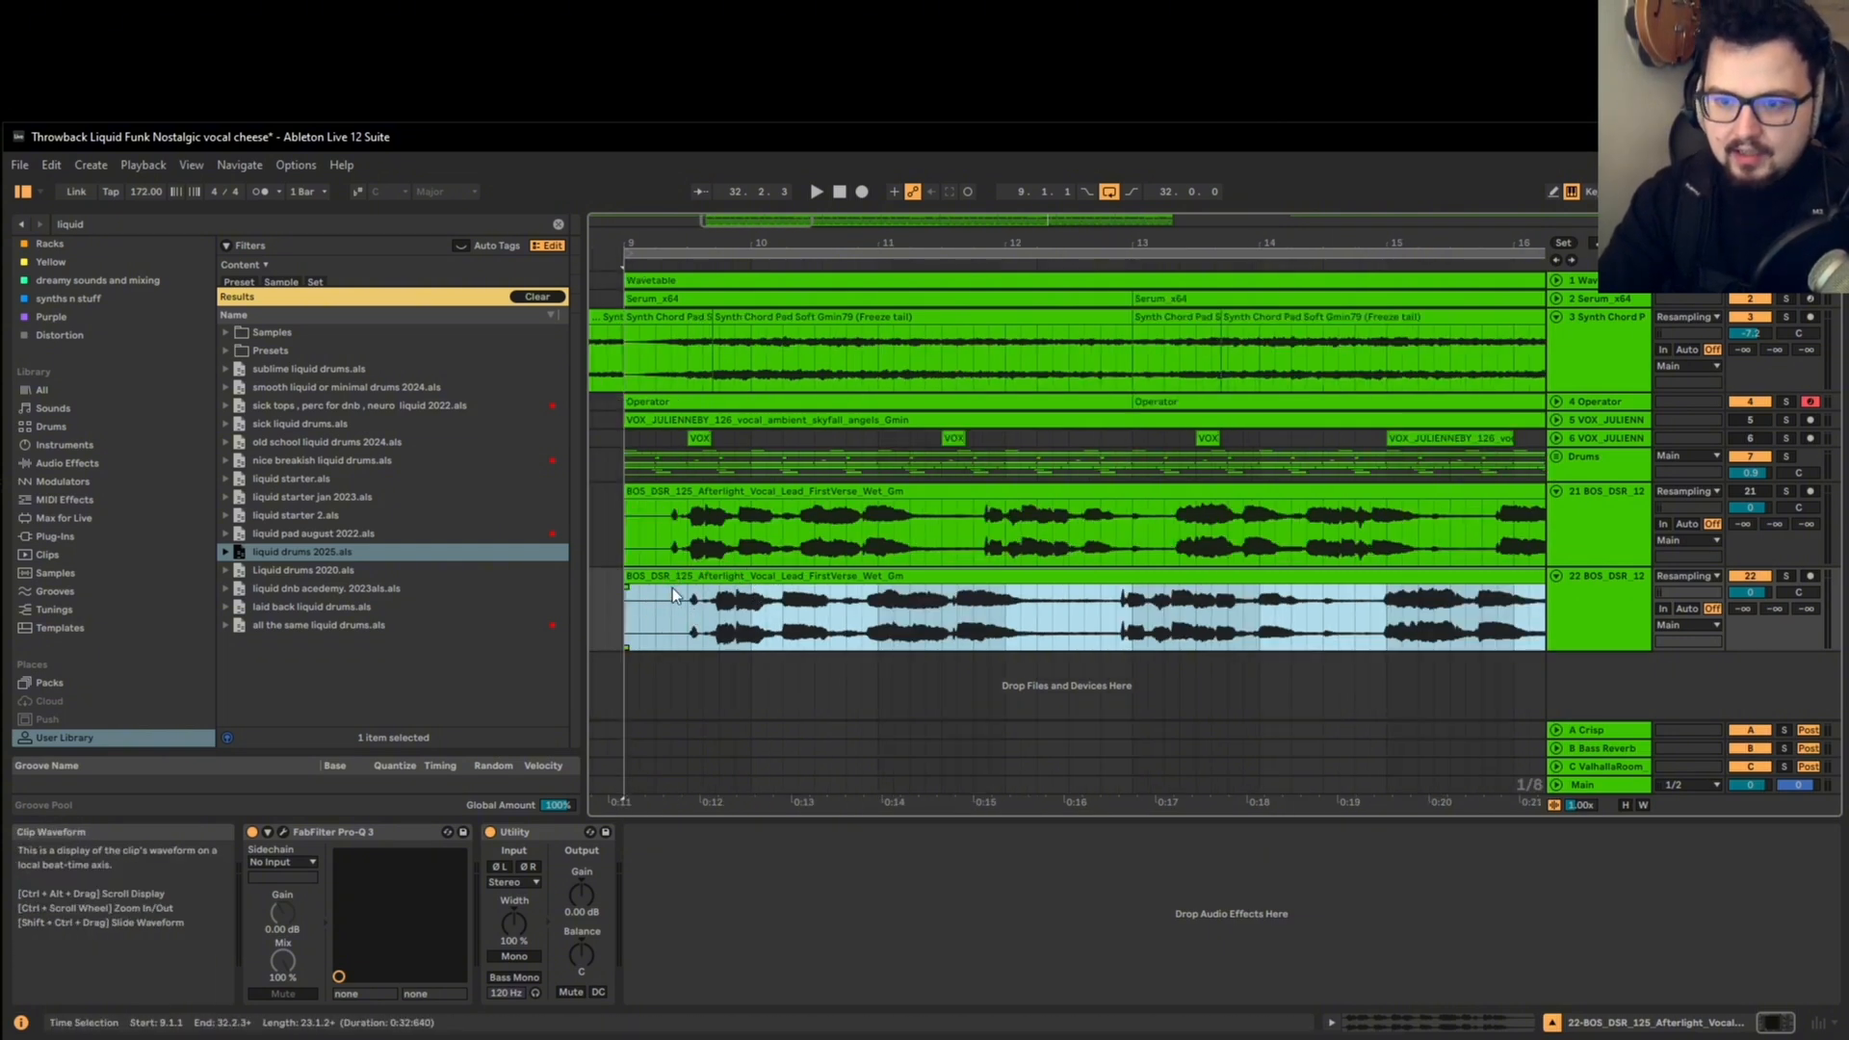
scroll(672, 588, up, 4)
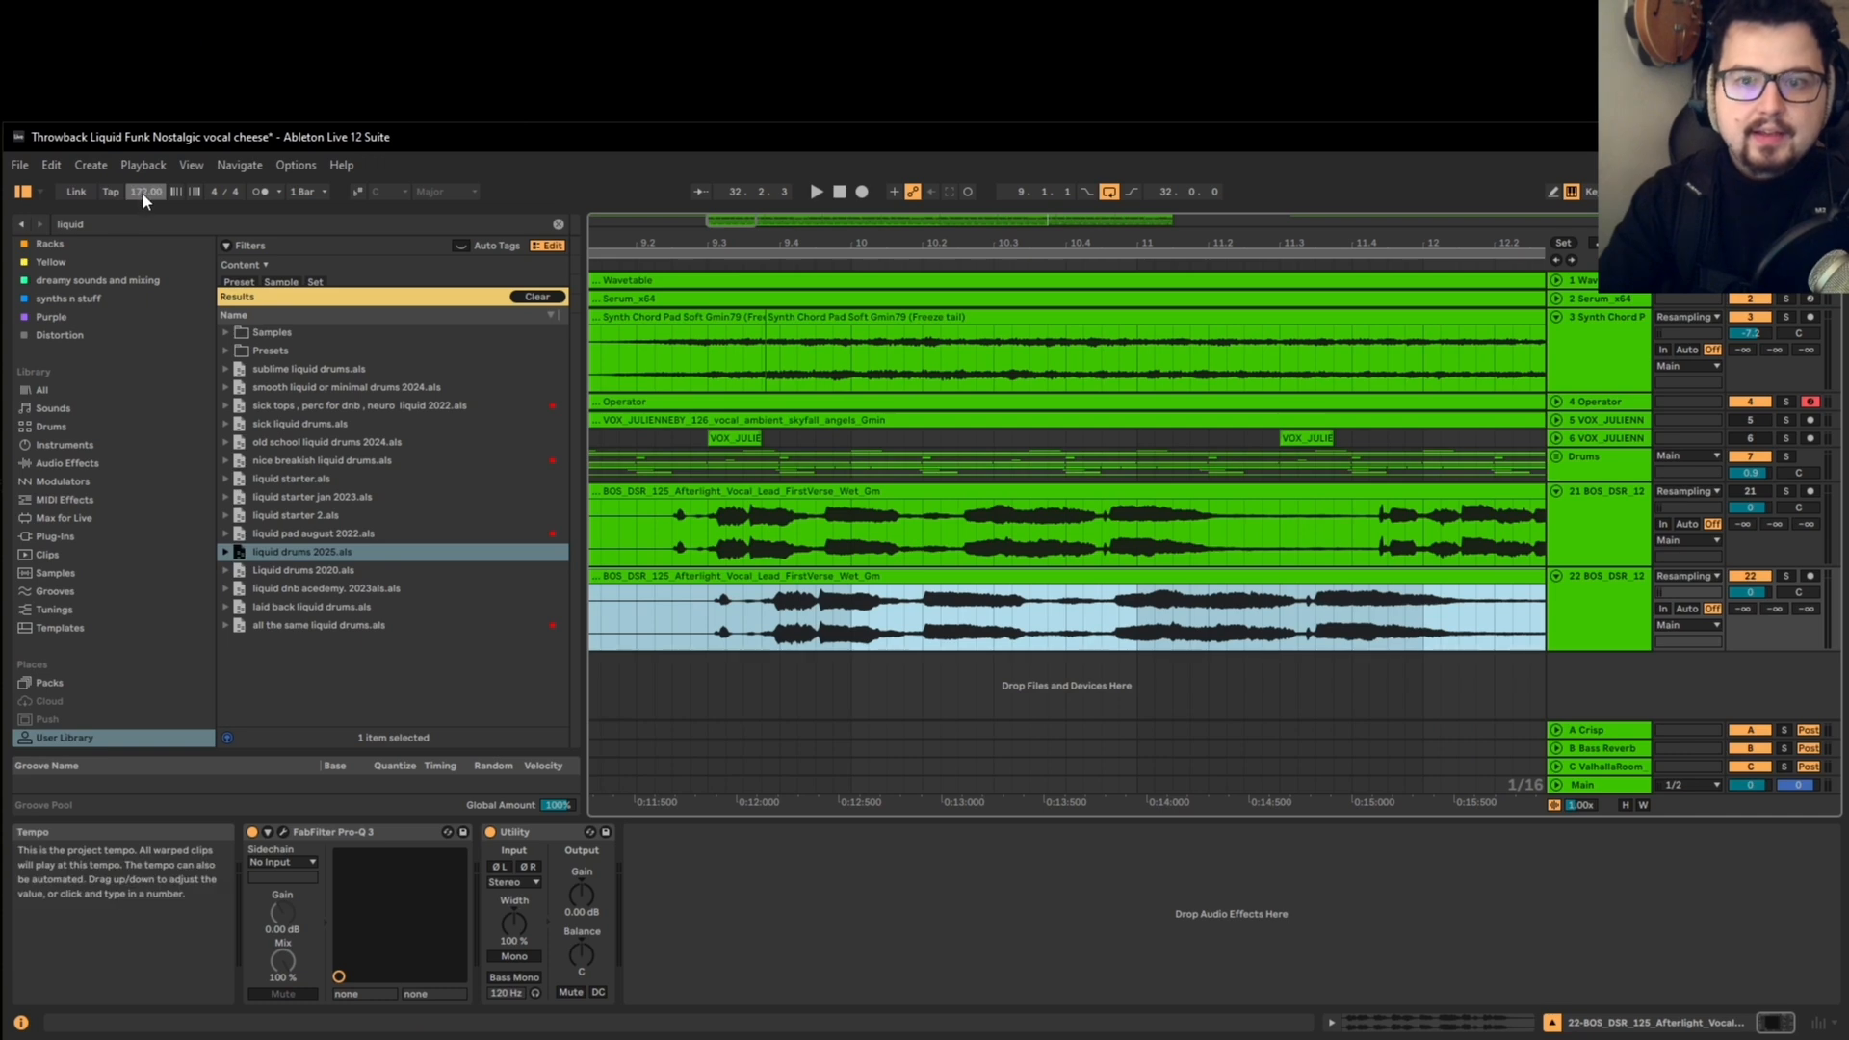
drag(137, 189, 137, 192)
scroll(972, 549, down, 8)
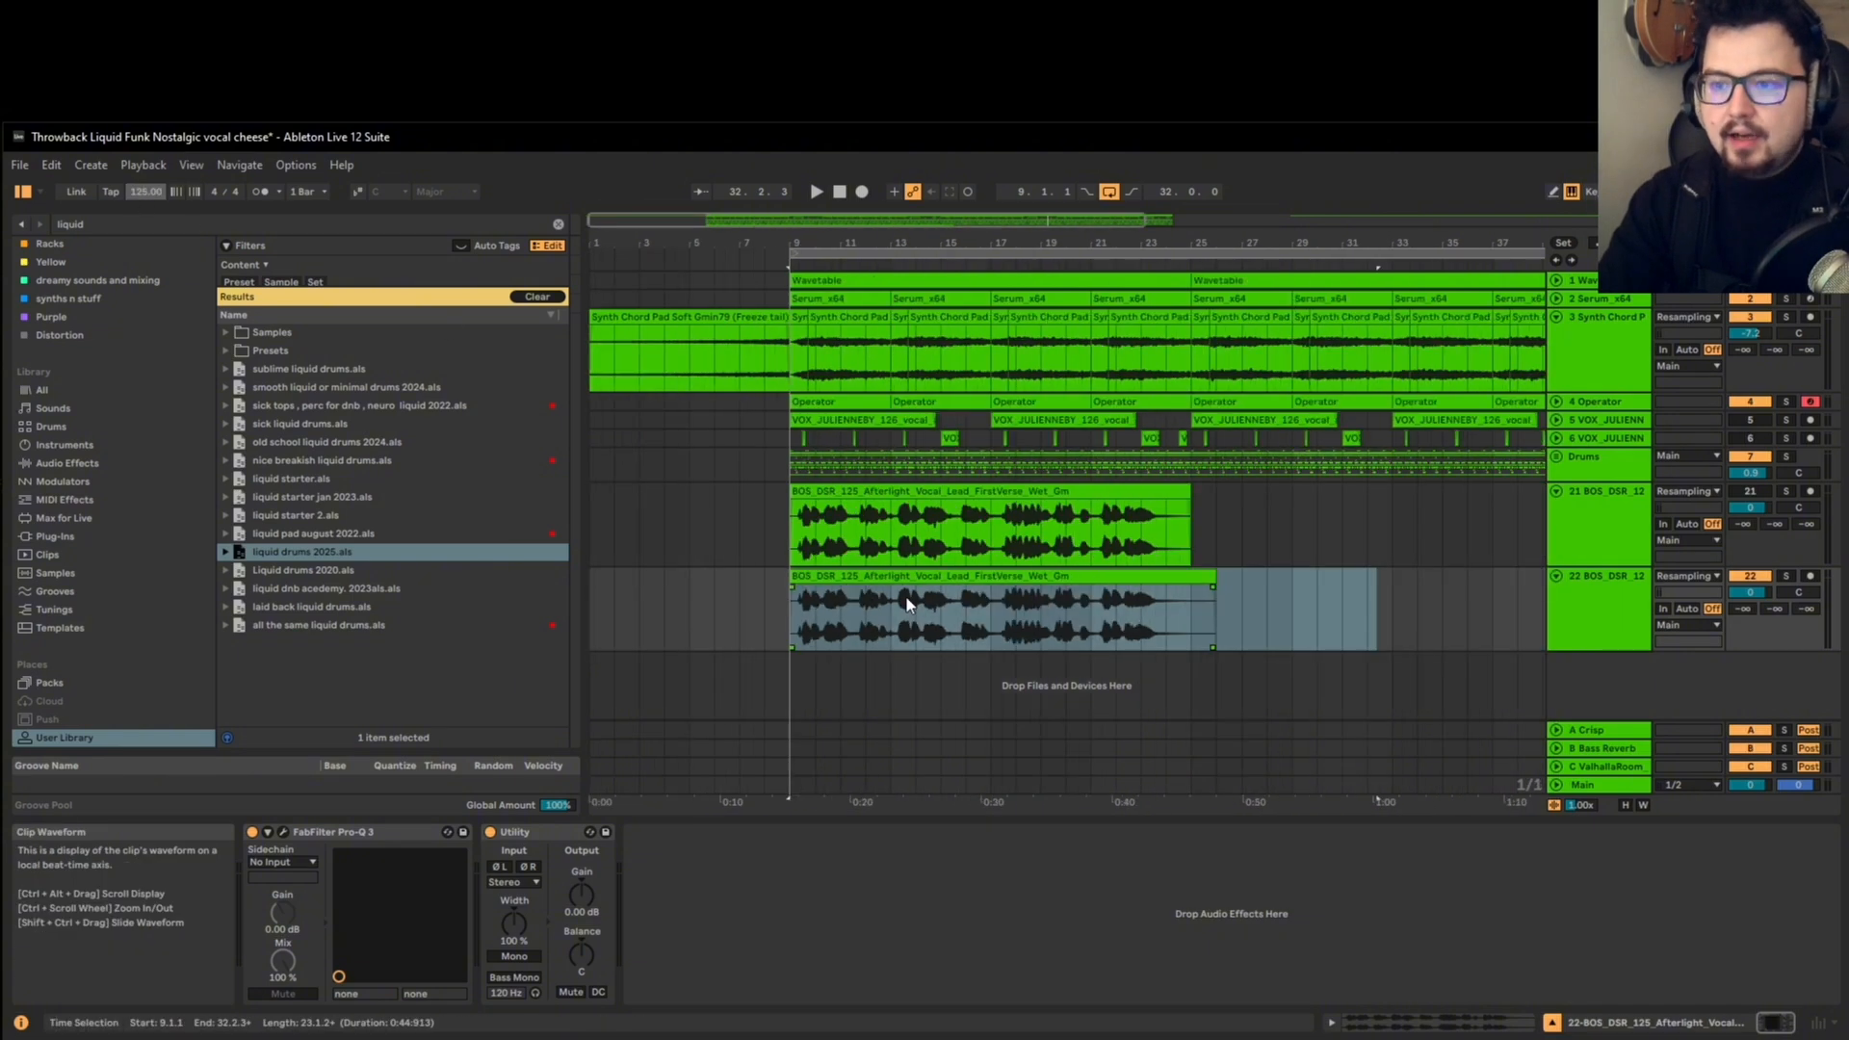
Step: Examine the end of the unwarped lower vocal clip and highlight the excess tail from bar 25 past the clip's end
click(797, 577)
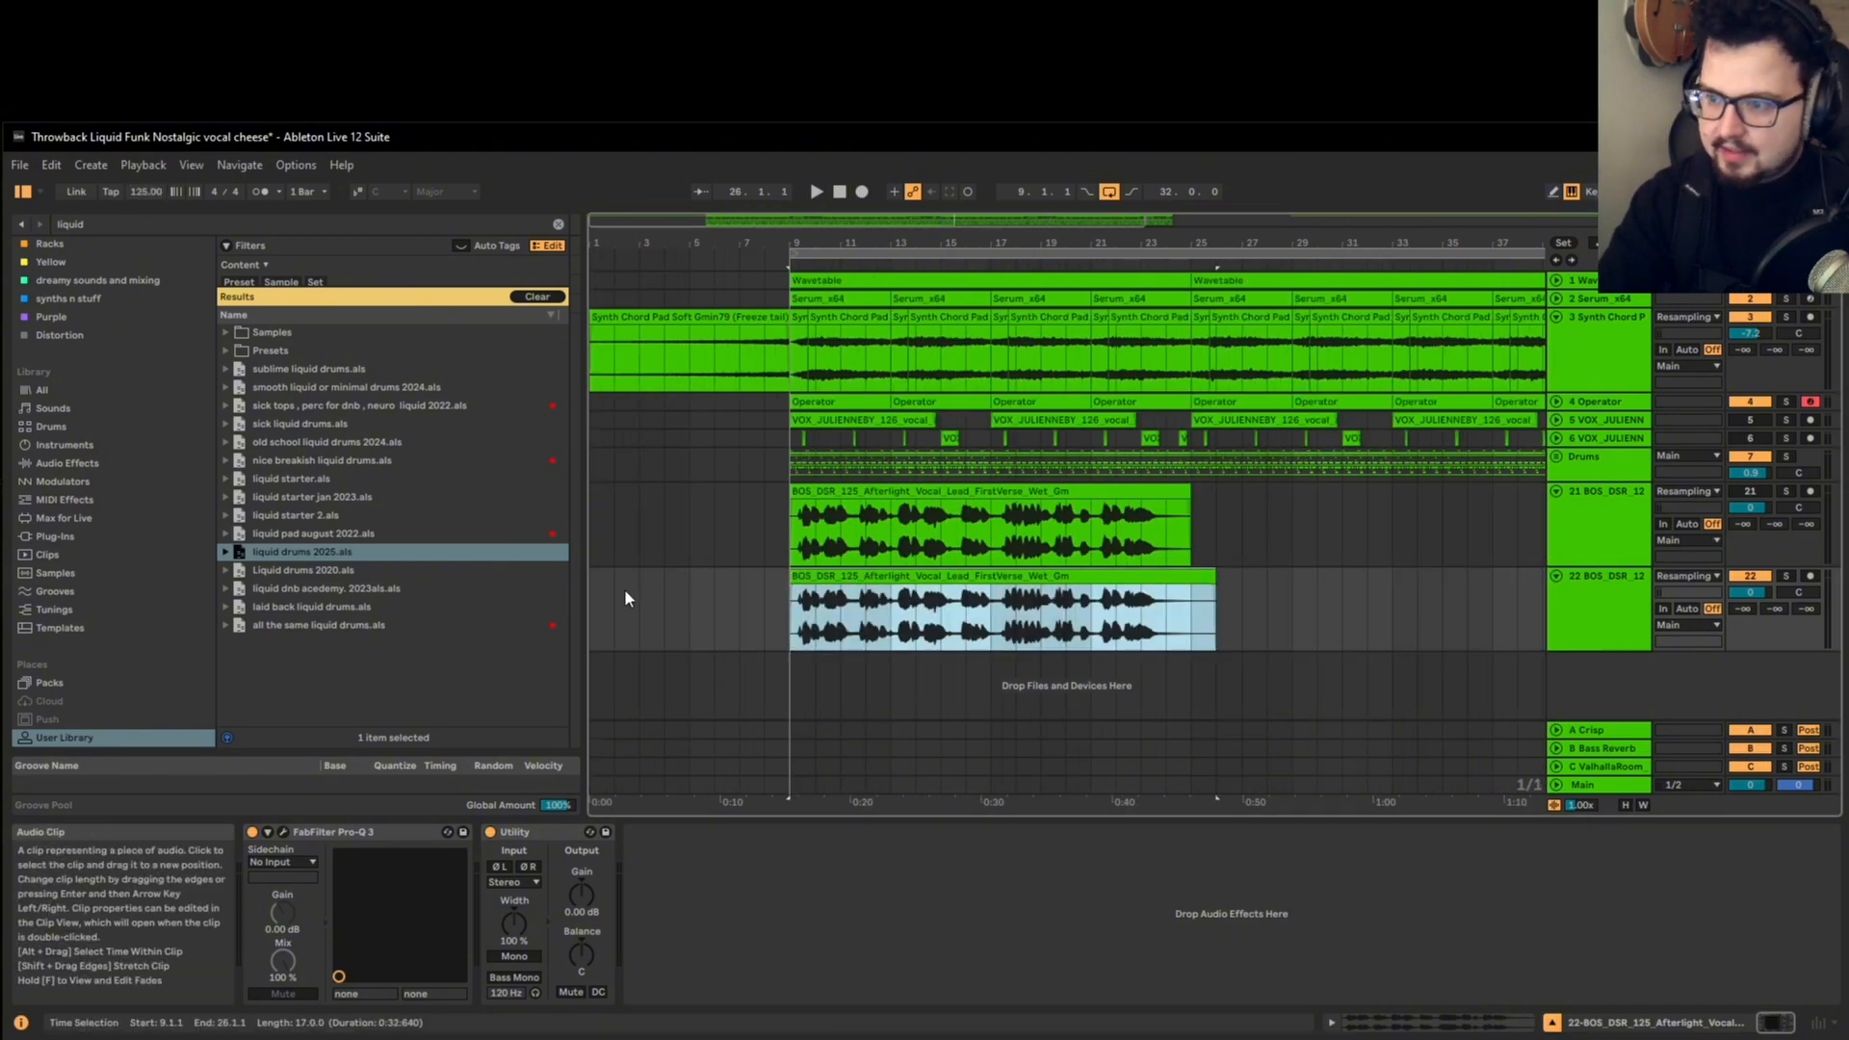
scroll(1216, 592, up, 5)
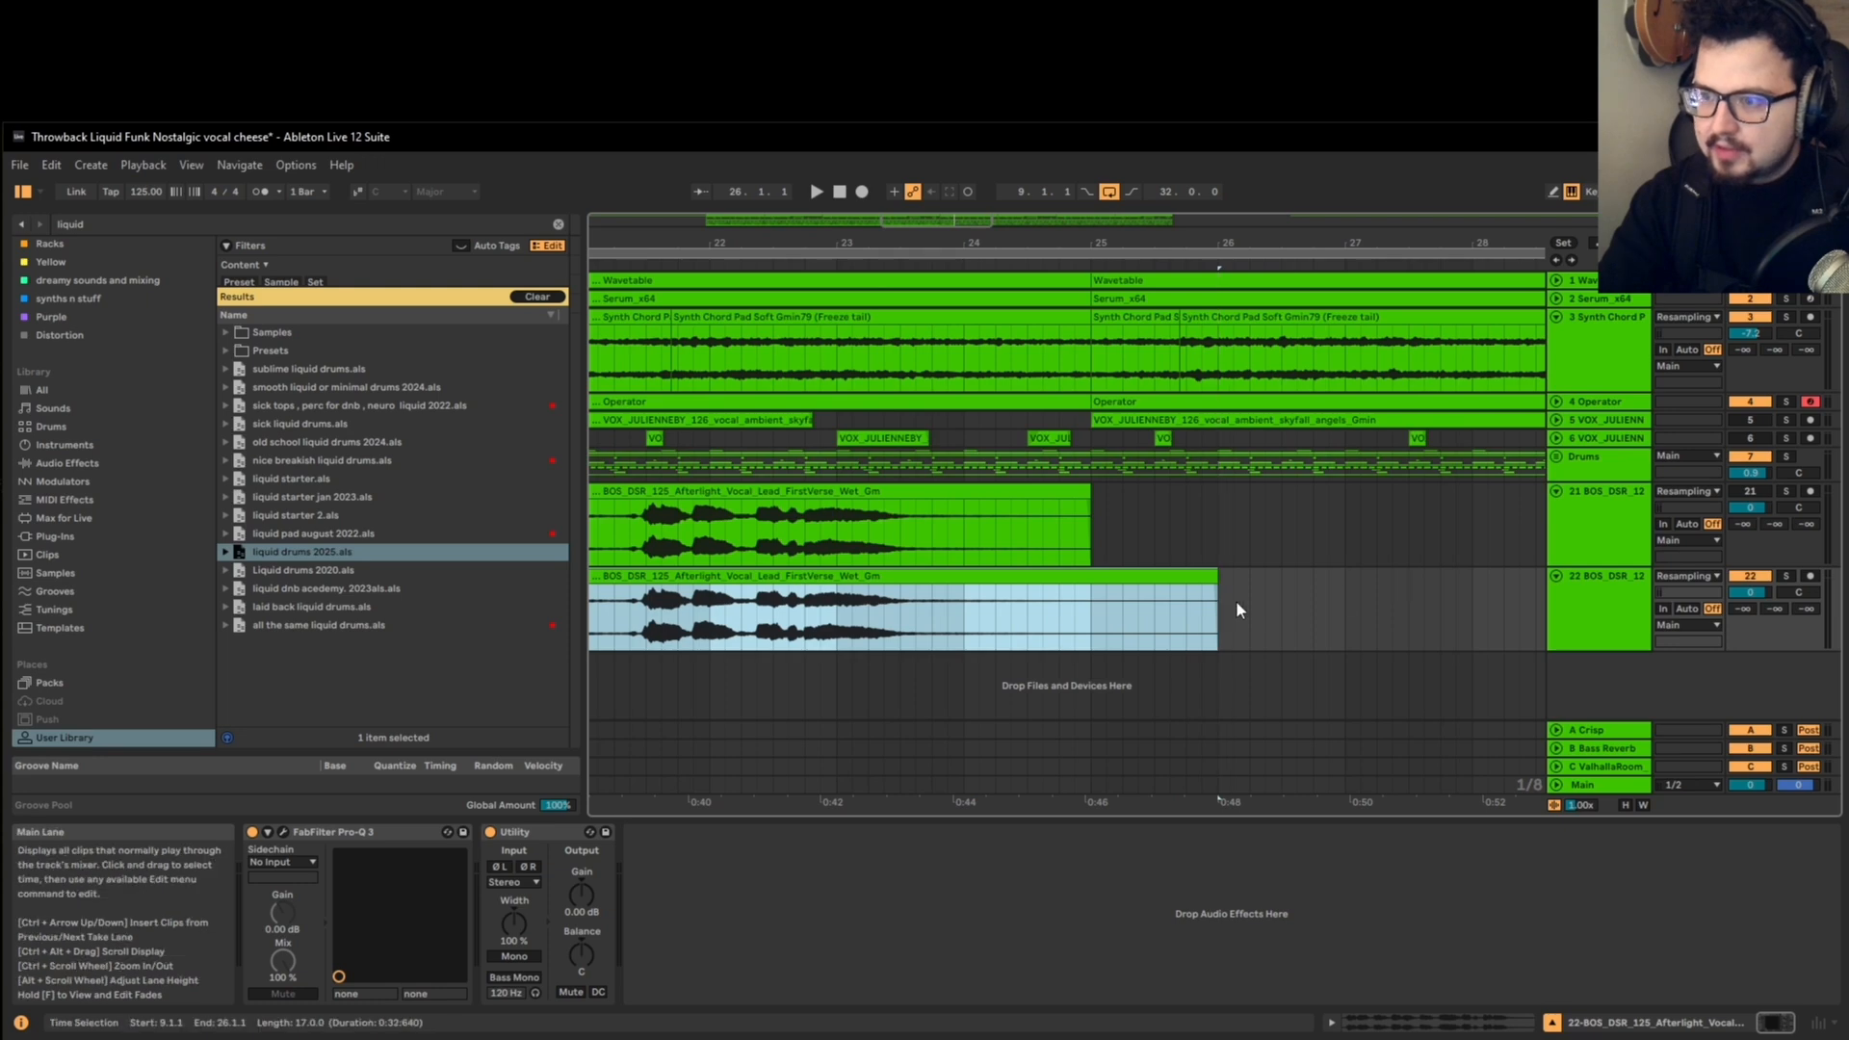
scroll(1217, 587, up, 8)
scroll(1233, 590, down, 7)
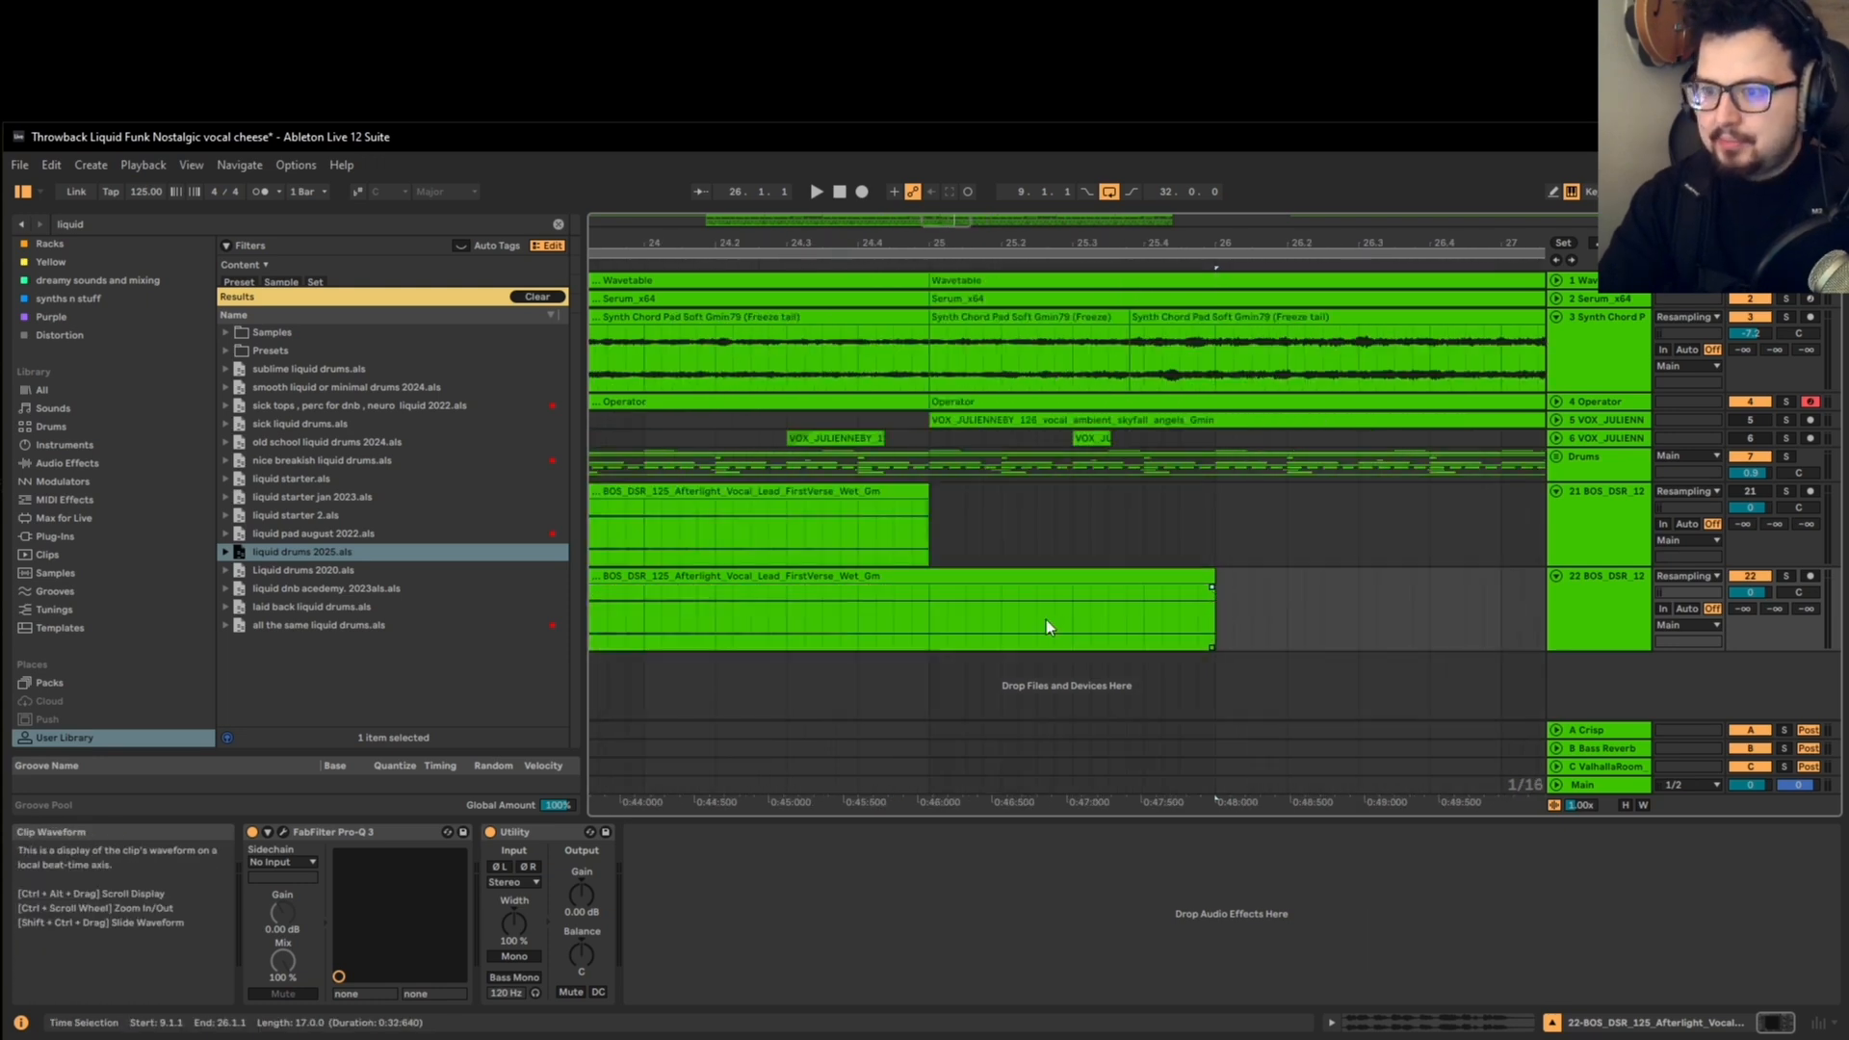
scroll(943, 624, down, 5)
drag(940, 623, 1023, 609)
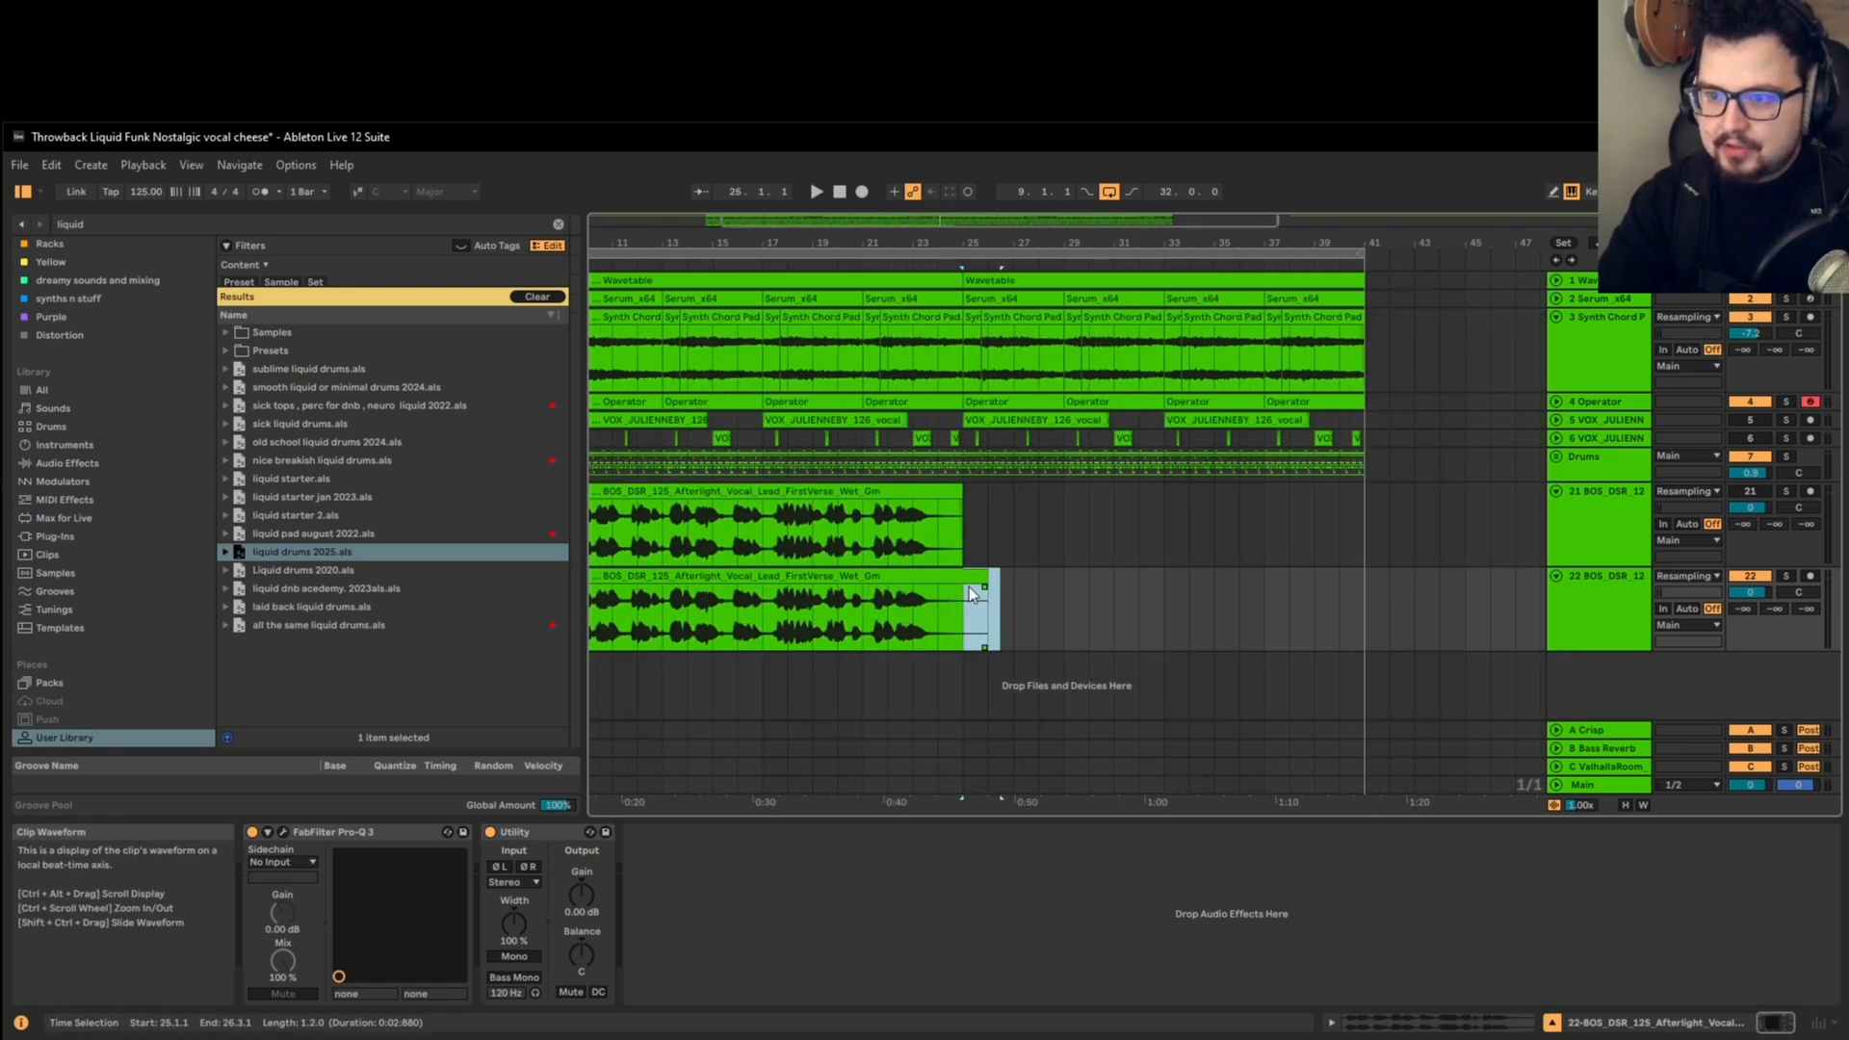
scroll(969, 586, down, 6)
scroll(616, 656, up, 3)
Step: Trim the end of the lower vocal clip to bar 25 so it spans 16 bars like the clip above
click(777, 578)
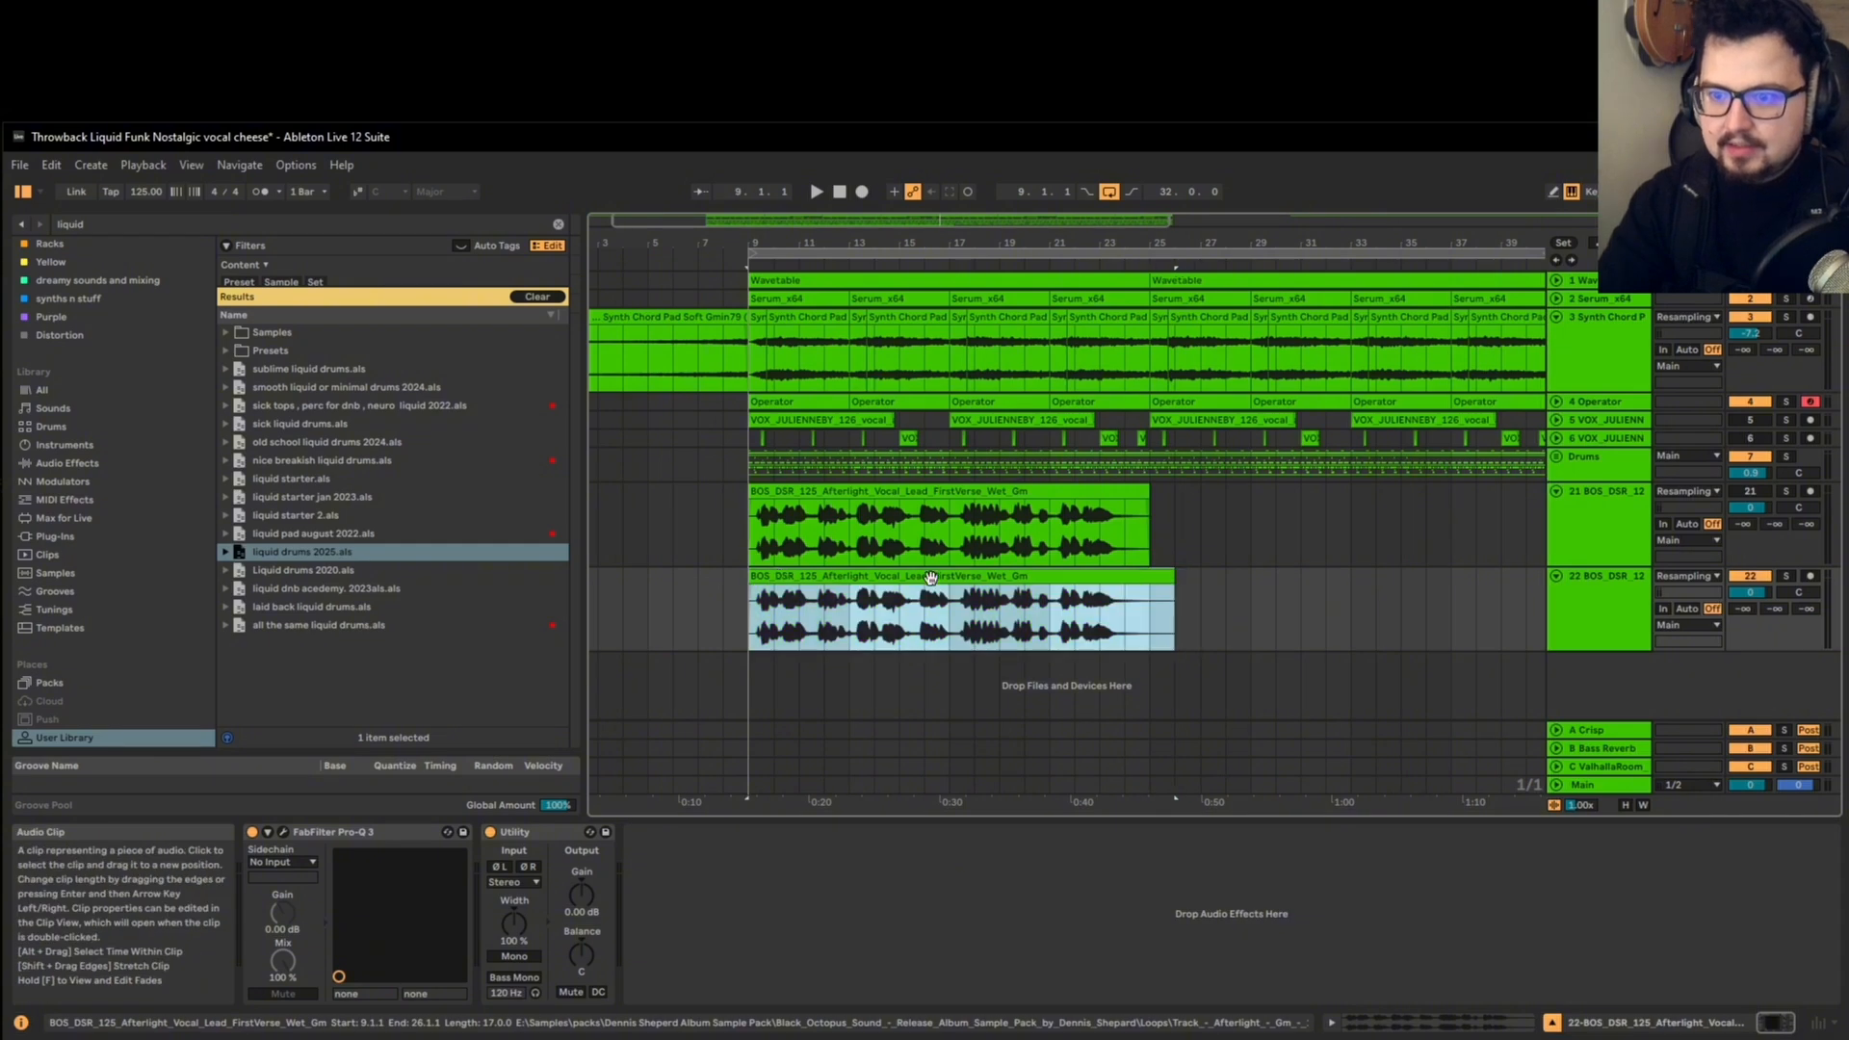
click(1143, 609)
click(1163, 576)
drag(1163, 576, 1140, 575)
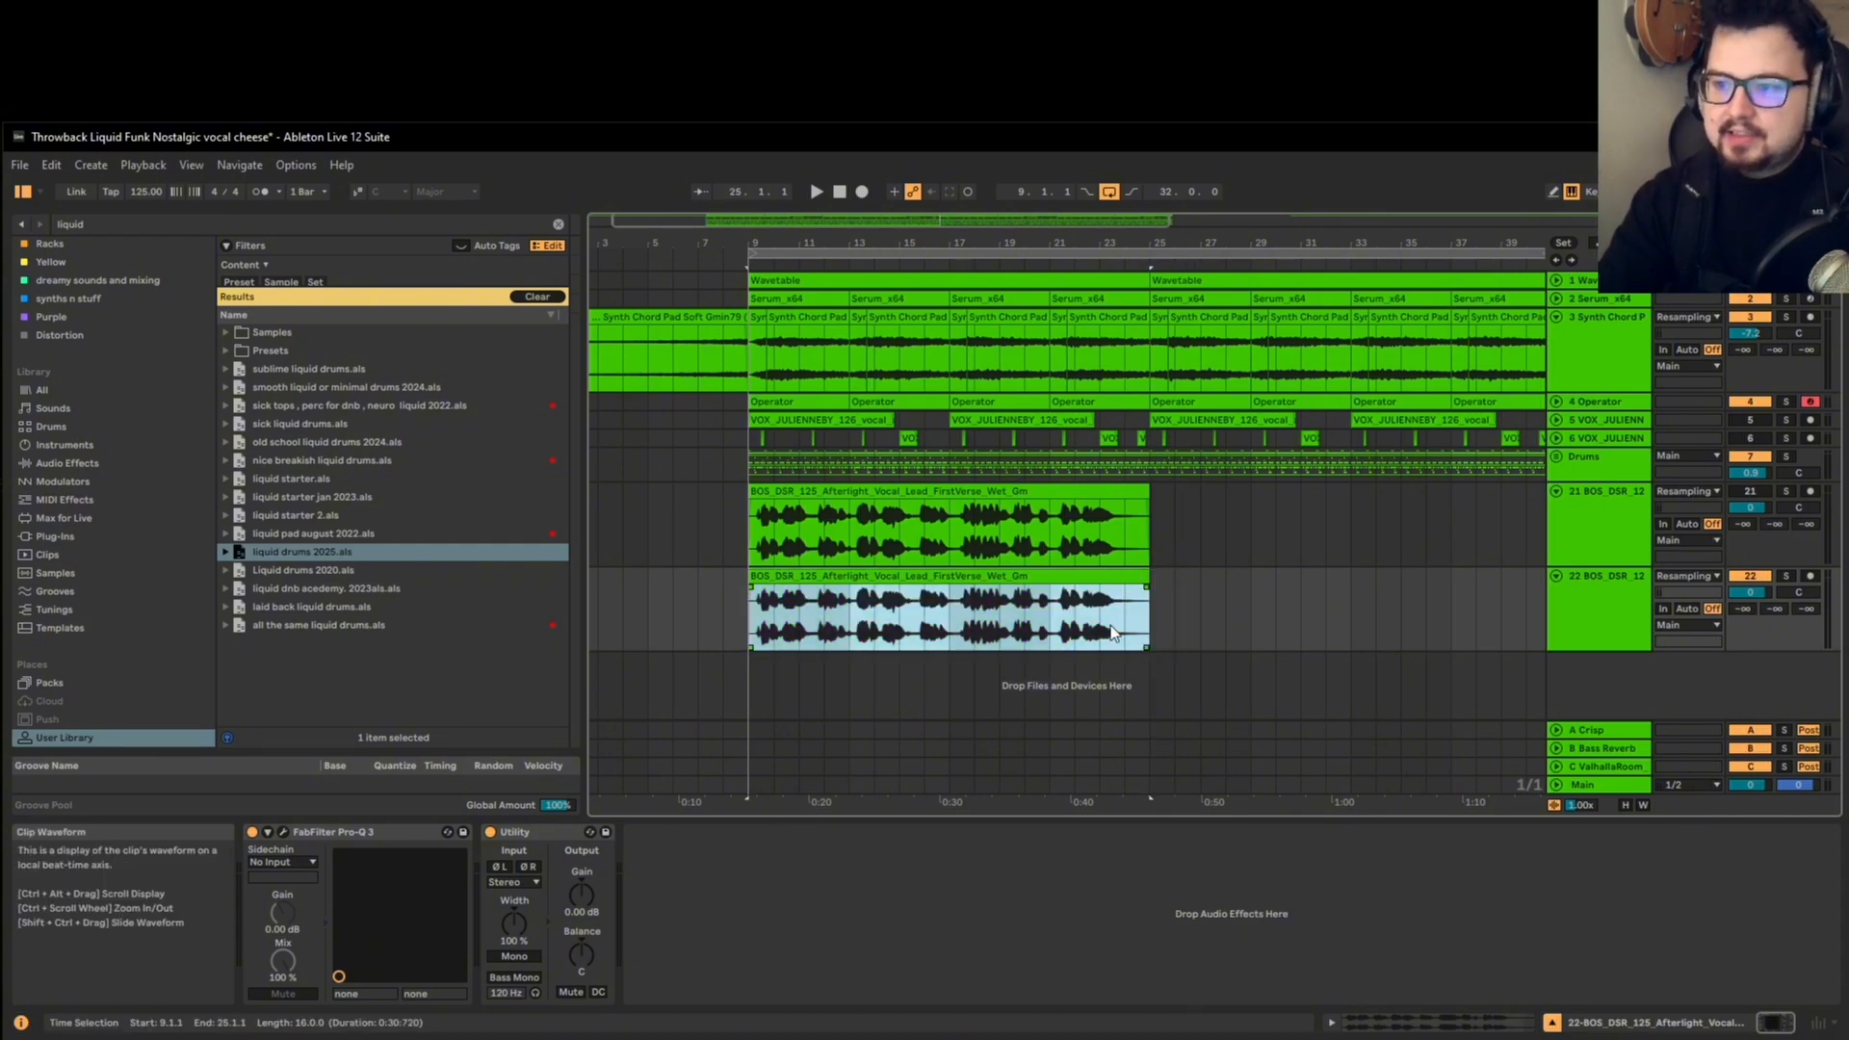
drag(1148, 581, 1307, 583)
drag(1140, 632, 1149, 580)
click(1160, 578)
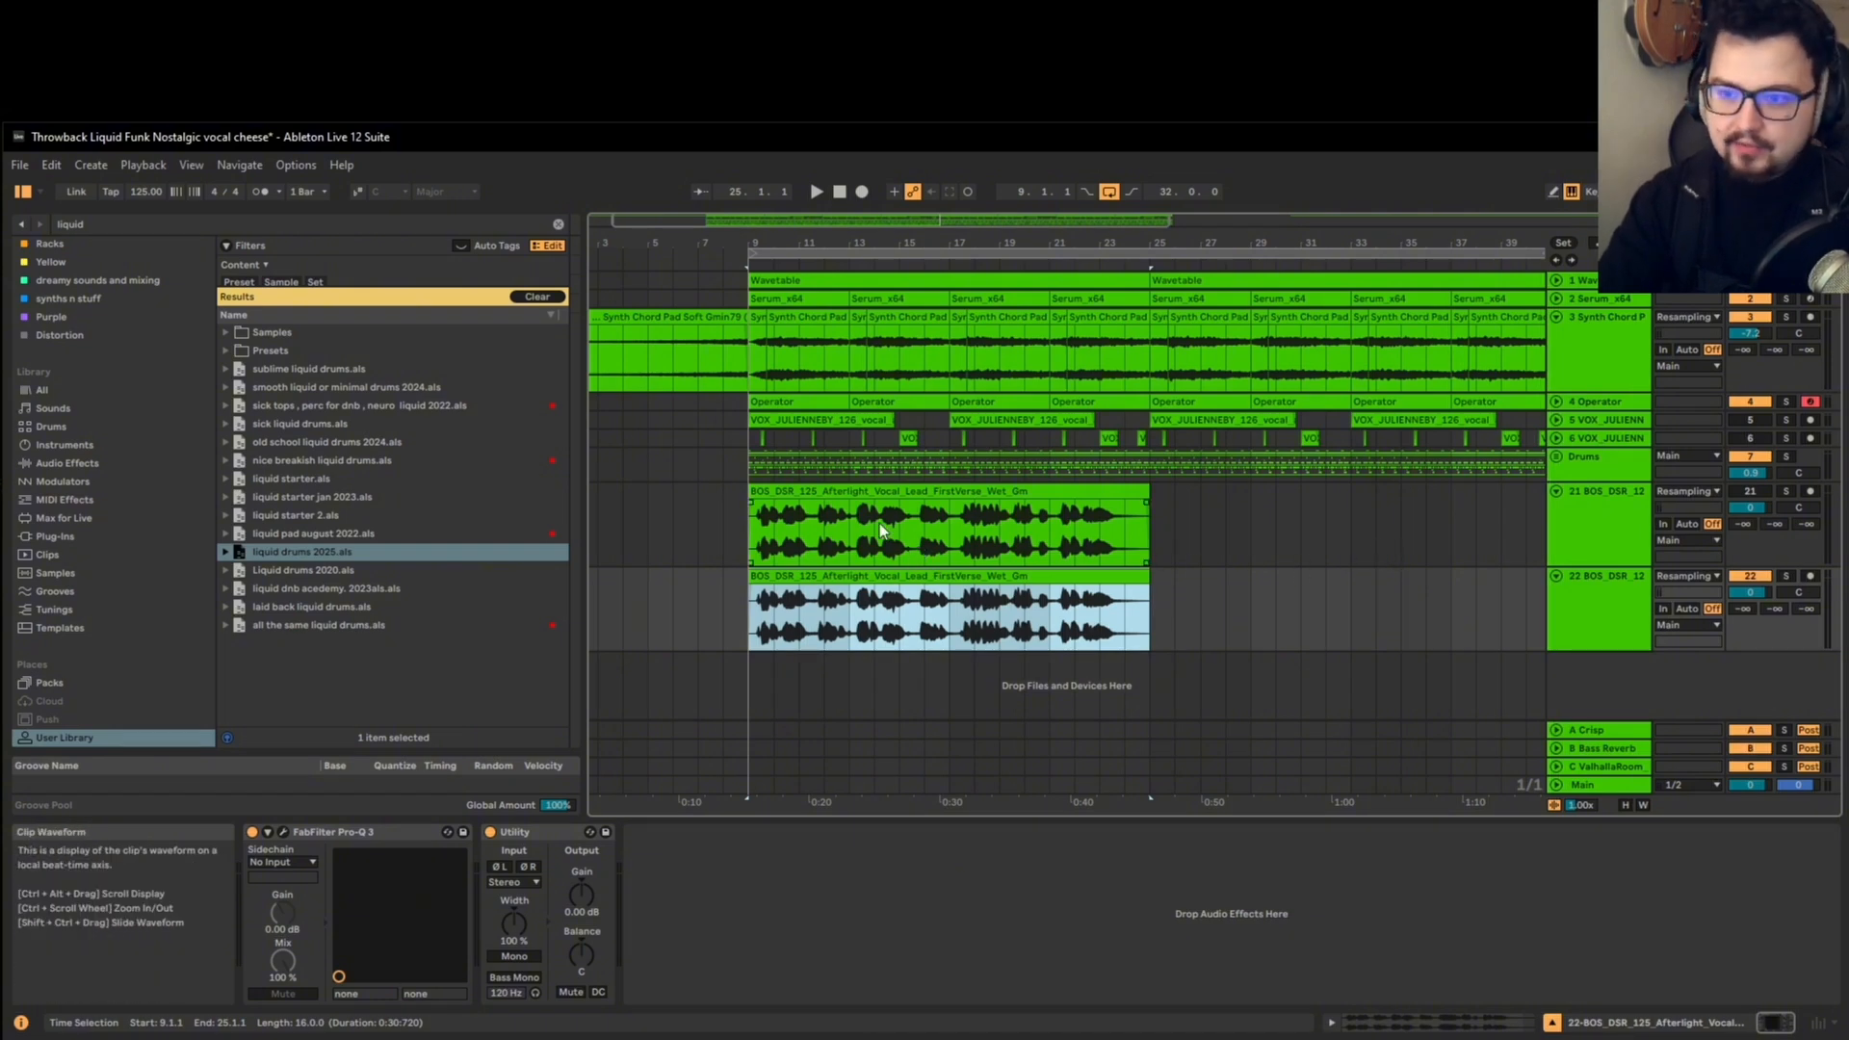
Step: Audition the trimmed vocal from bar 9, try raising the project tempo, and undo the tempo change
key(space)
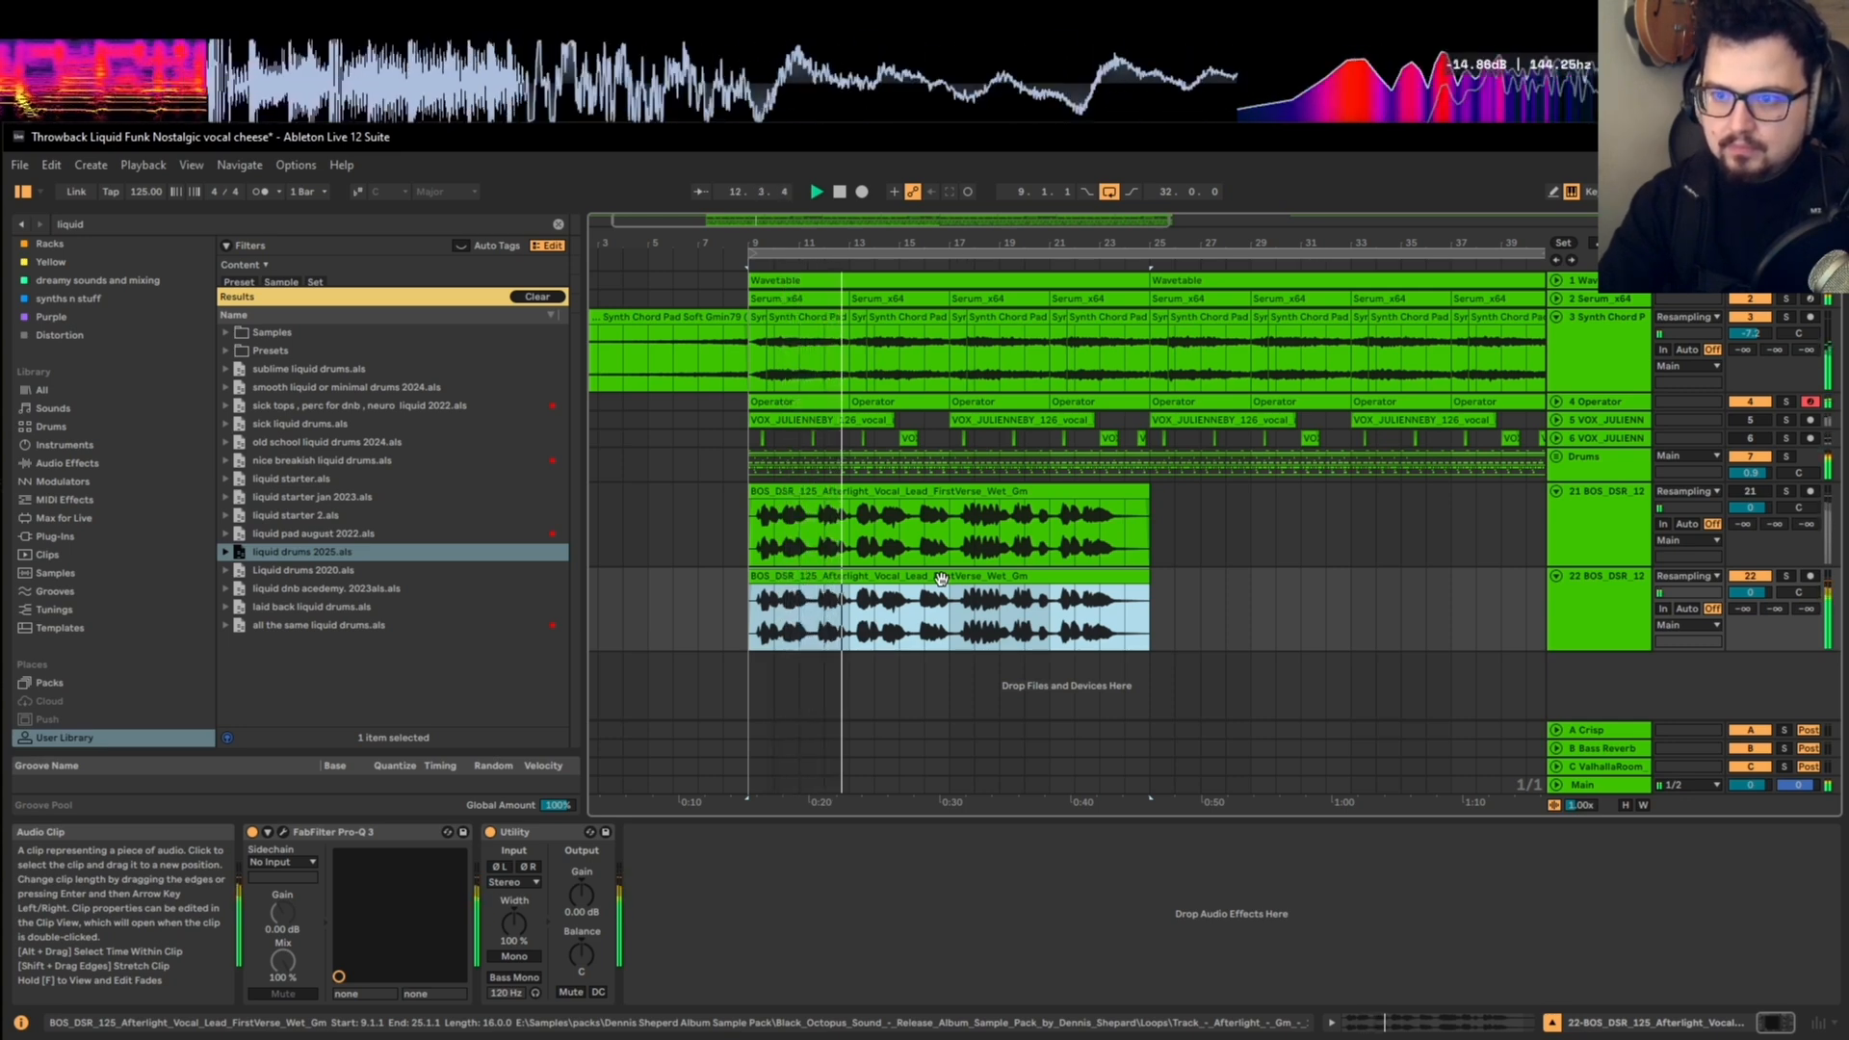
key(space)
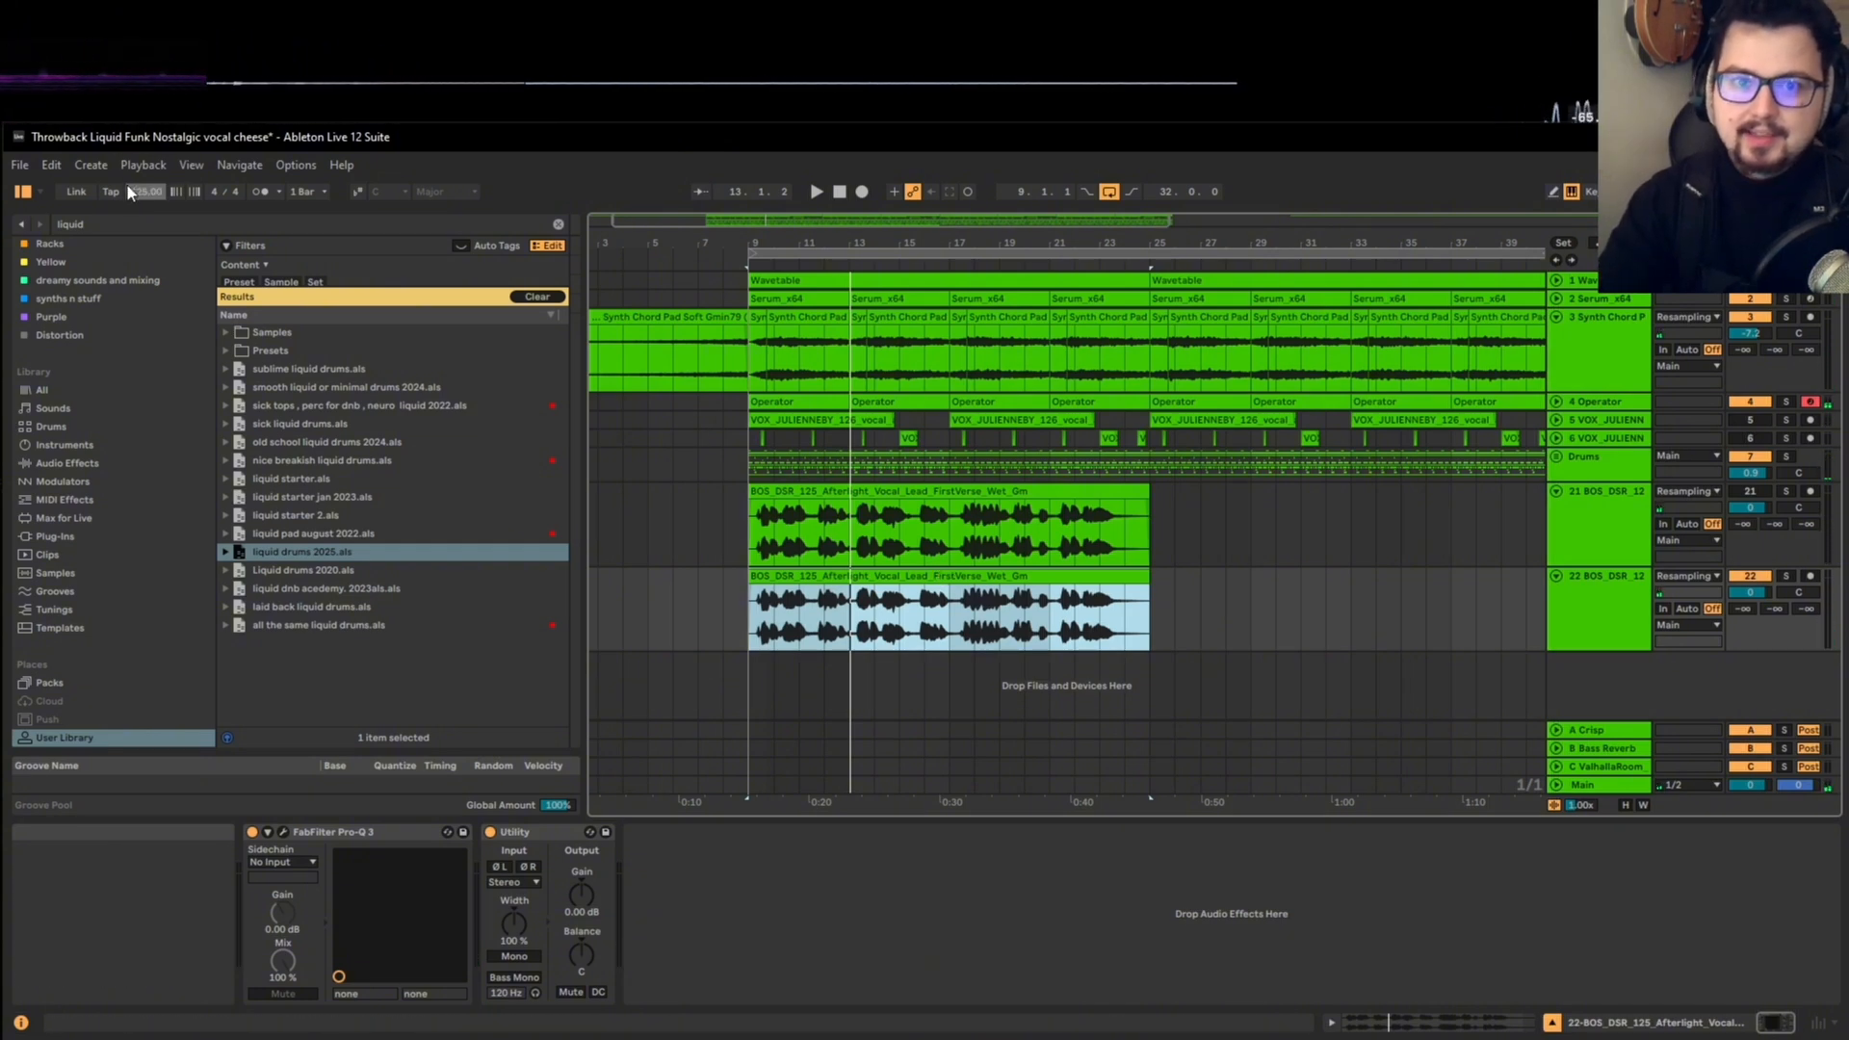
drag(140, 194, 141, 153)
key(ctrl+z)
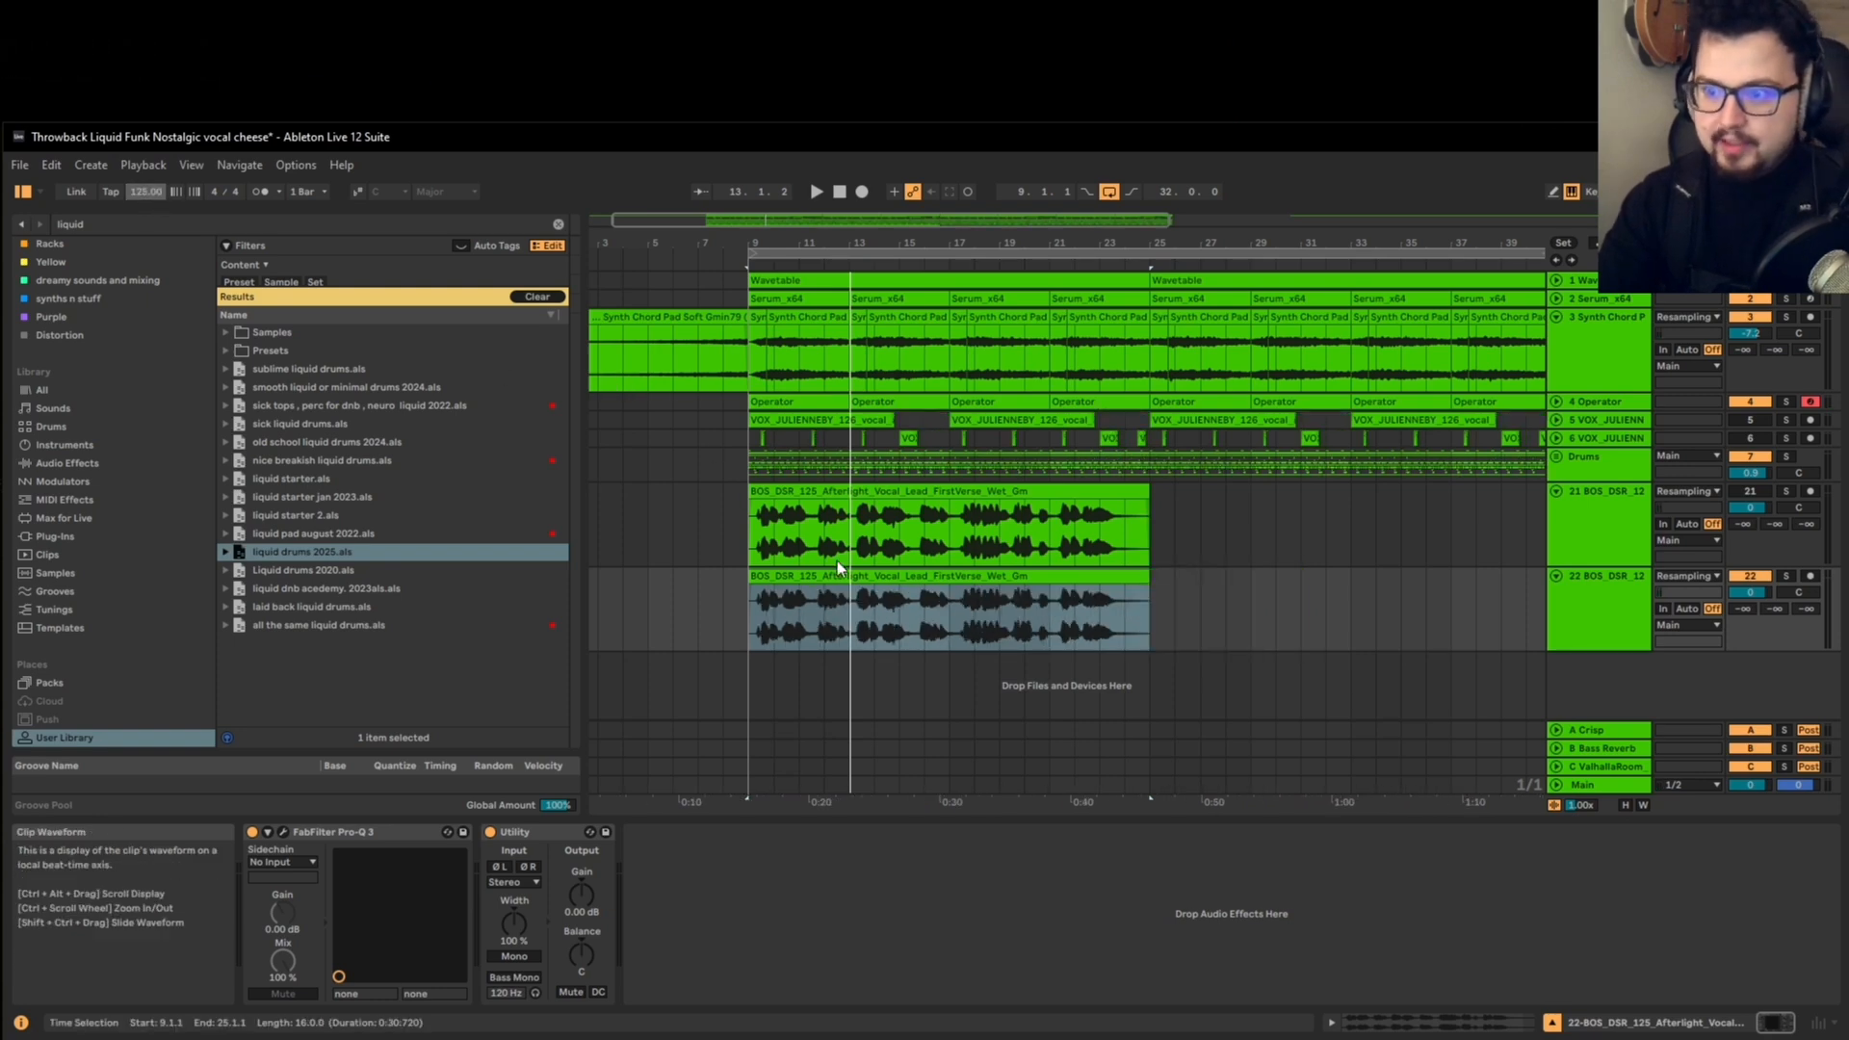
Step: Turn on Warp for the lower vocal clip and set the project tempo to 172 BPM
click(856, 563)
double_click(850, 573)
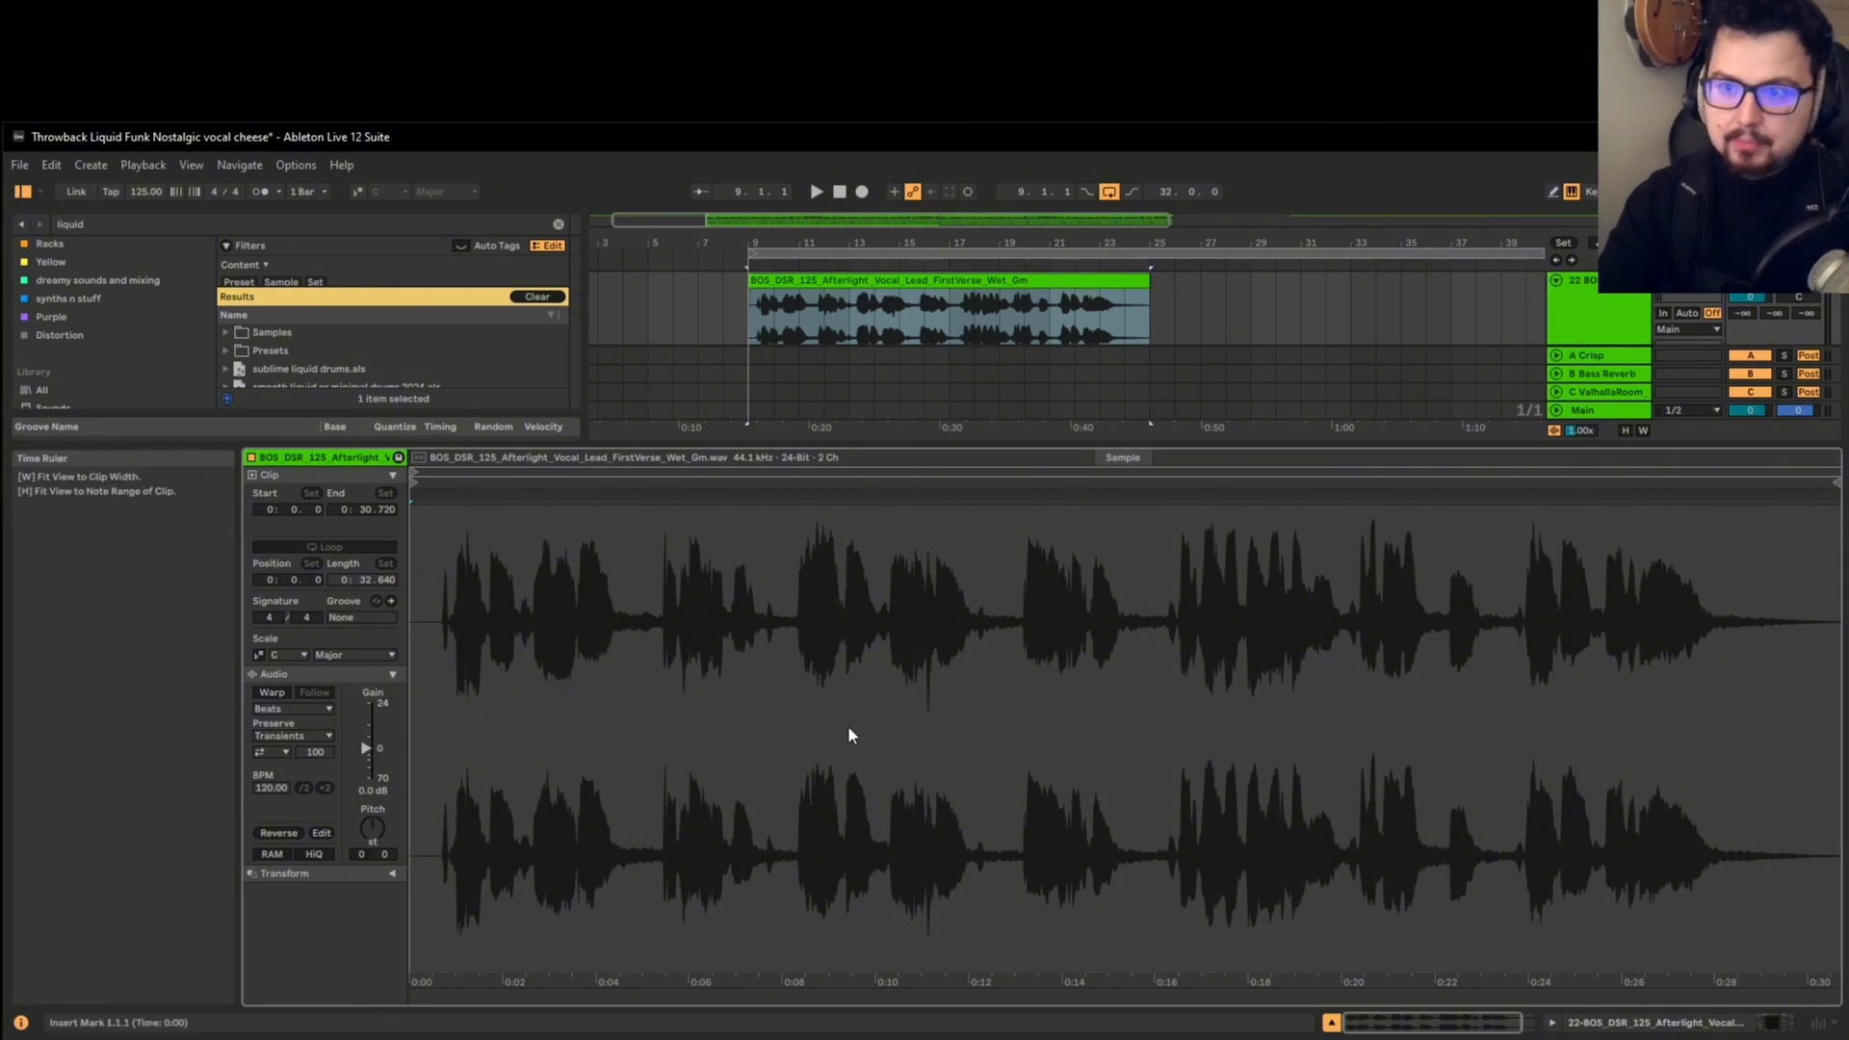
click(275, 695)
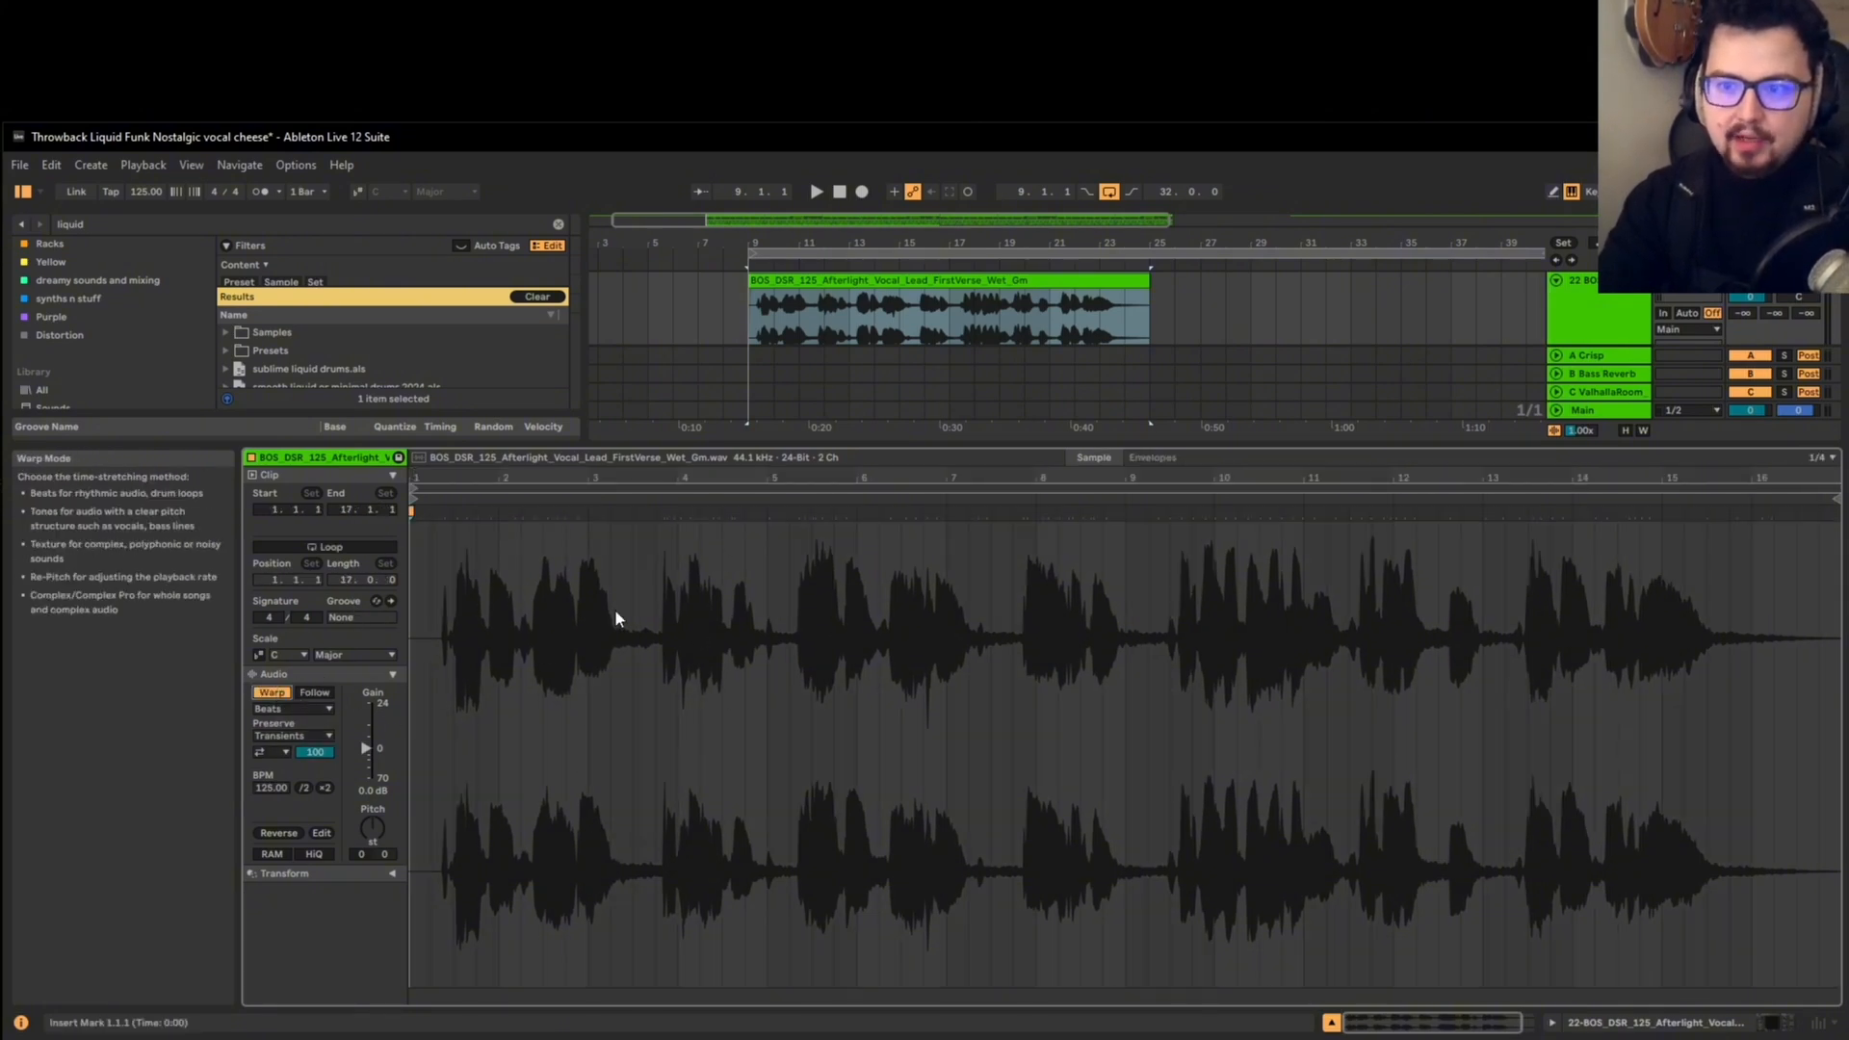
key(shift+Tab)
drag(133, 194, 133, 183)
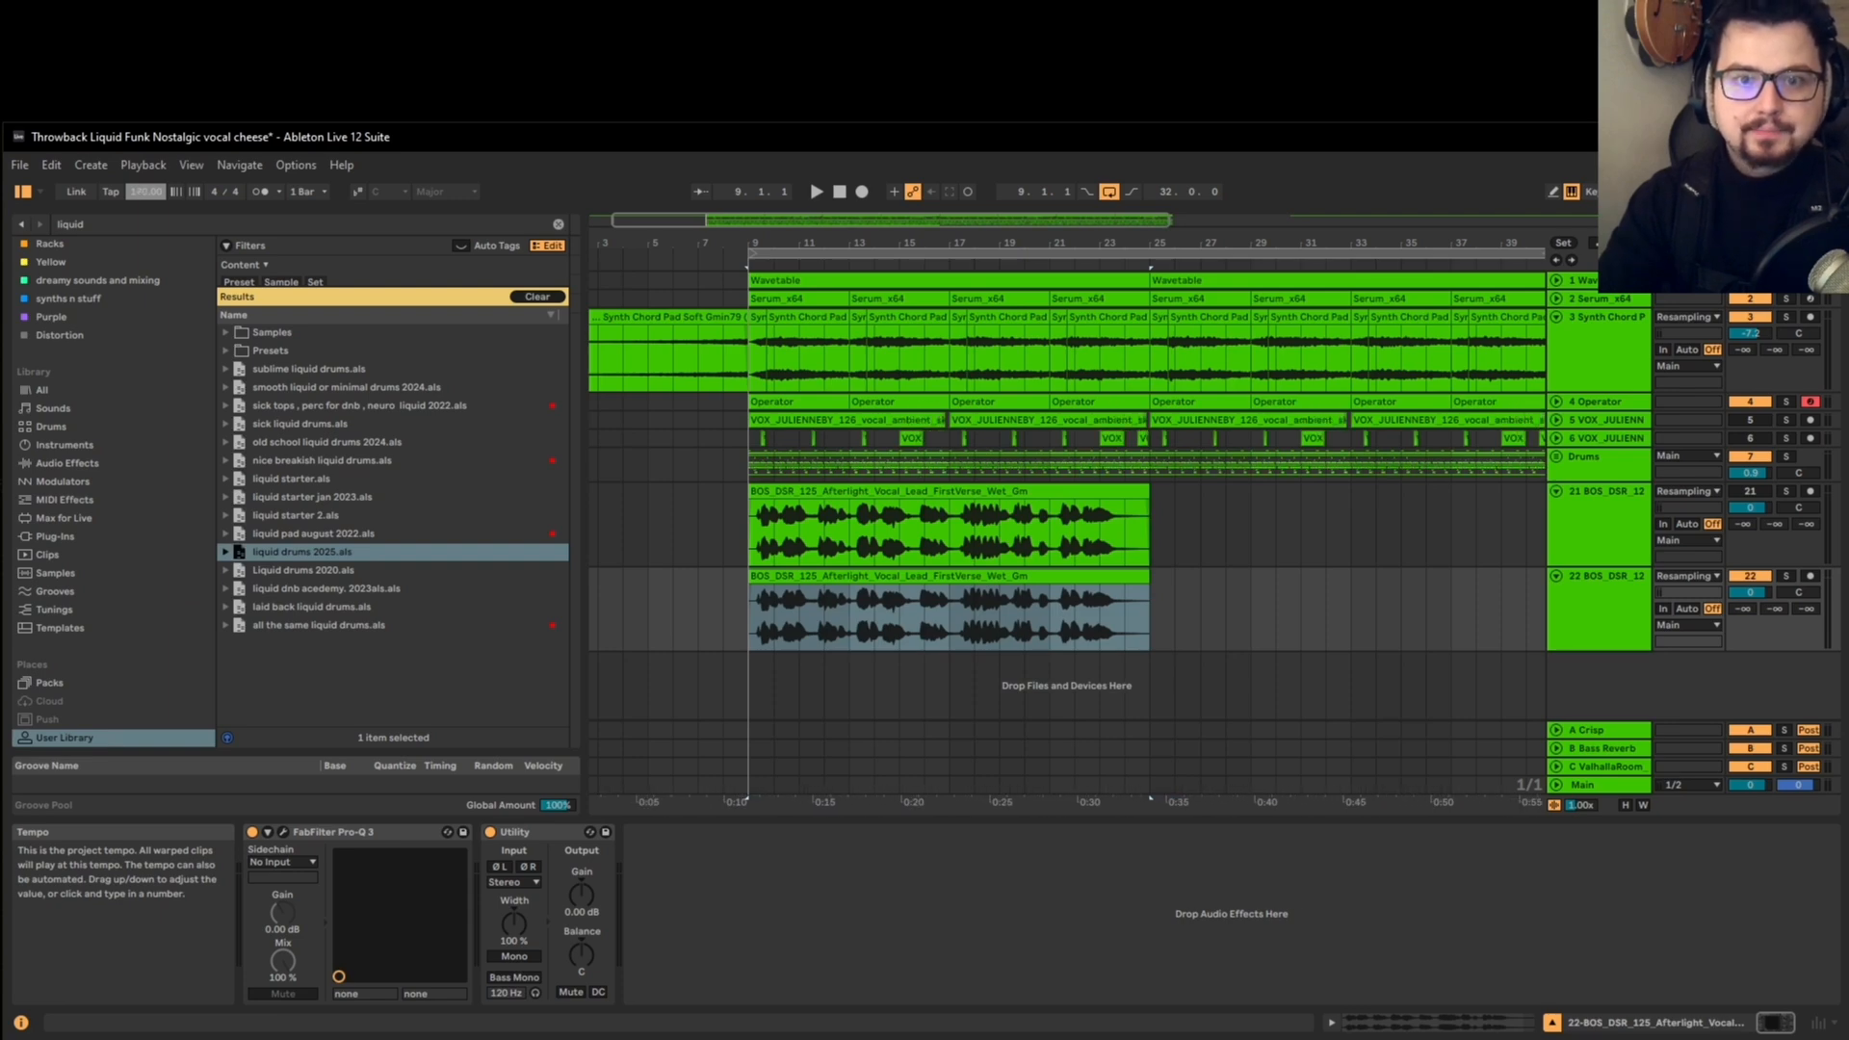
Step: Audition the warped vocal with the full arrangement from bar 9 to 25 and solo the lower vocal track
click(809, 576)
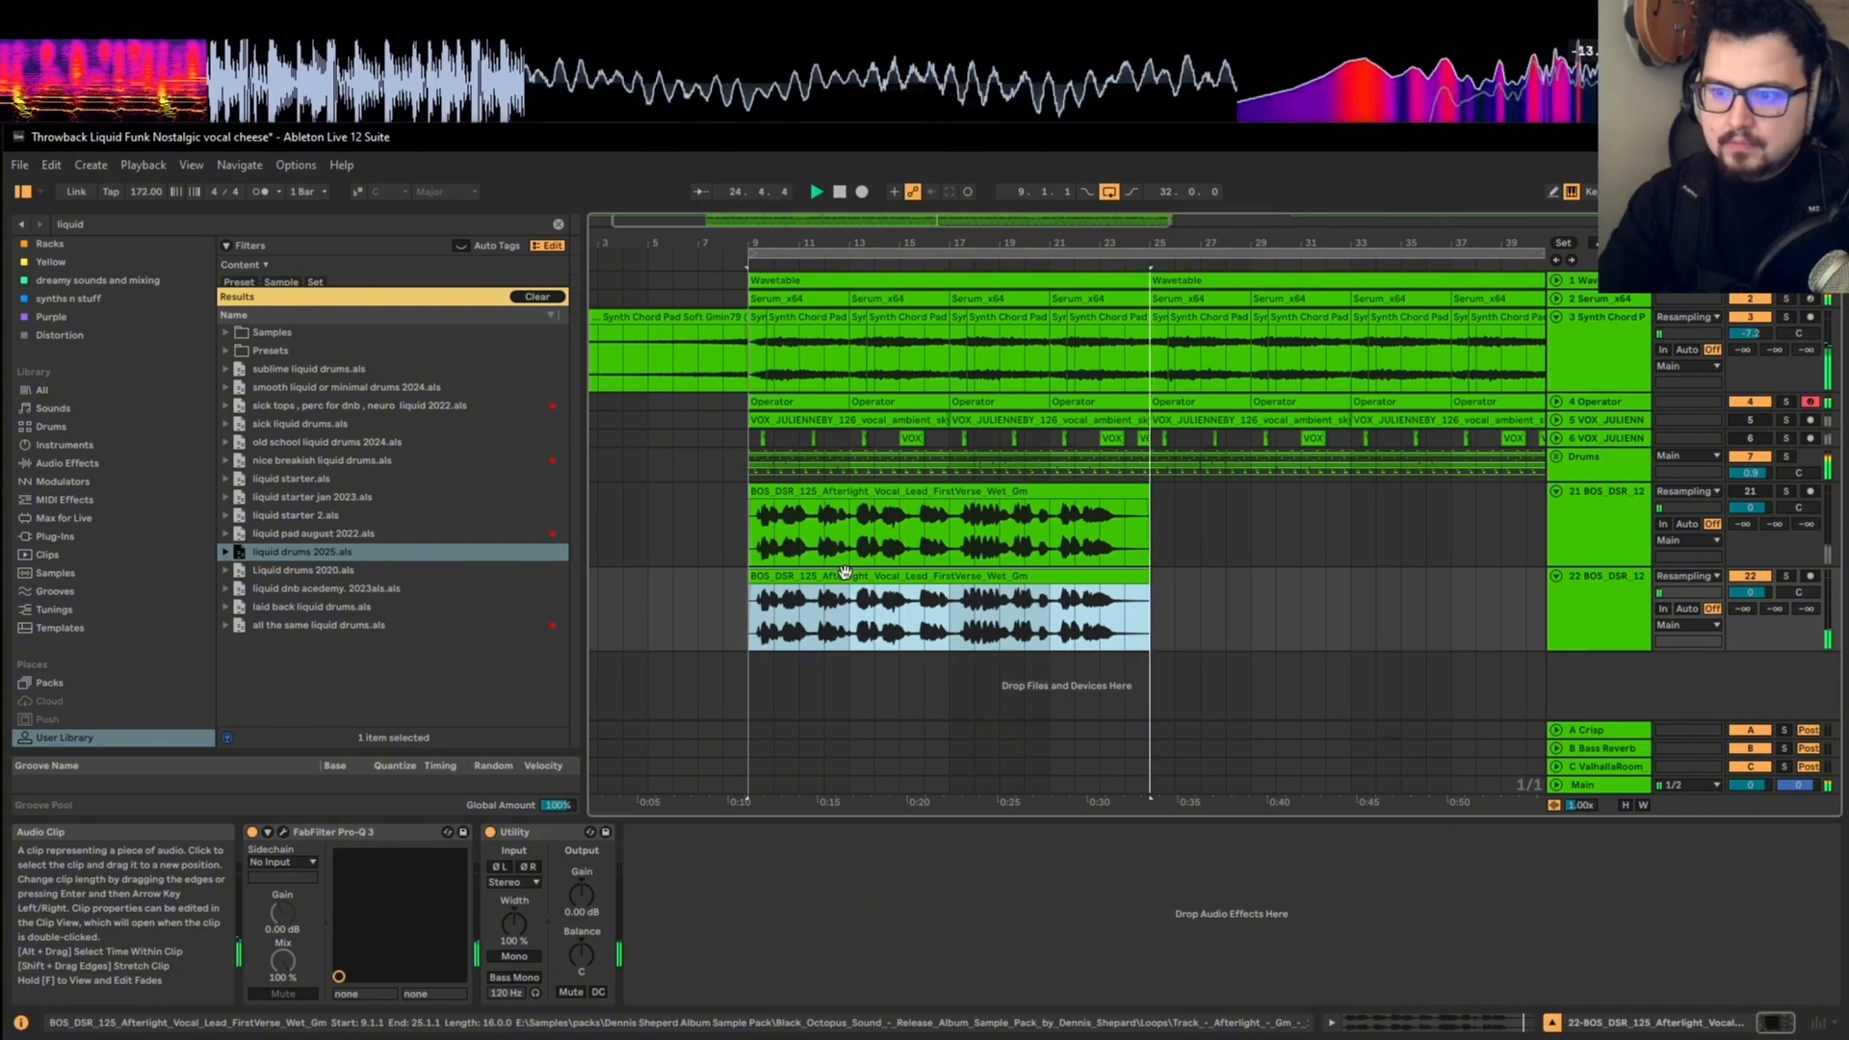
click(1581, 615)
click(990, 574)
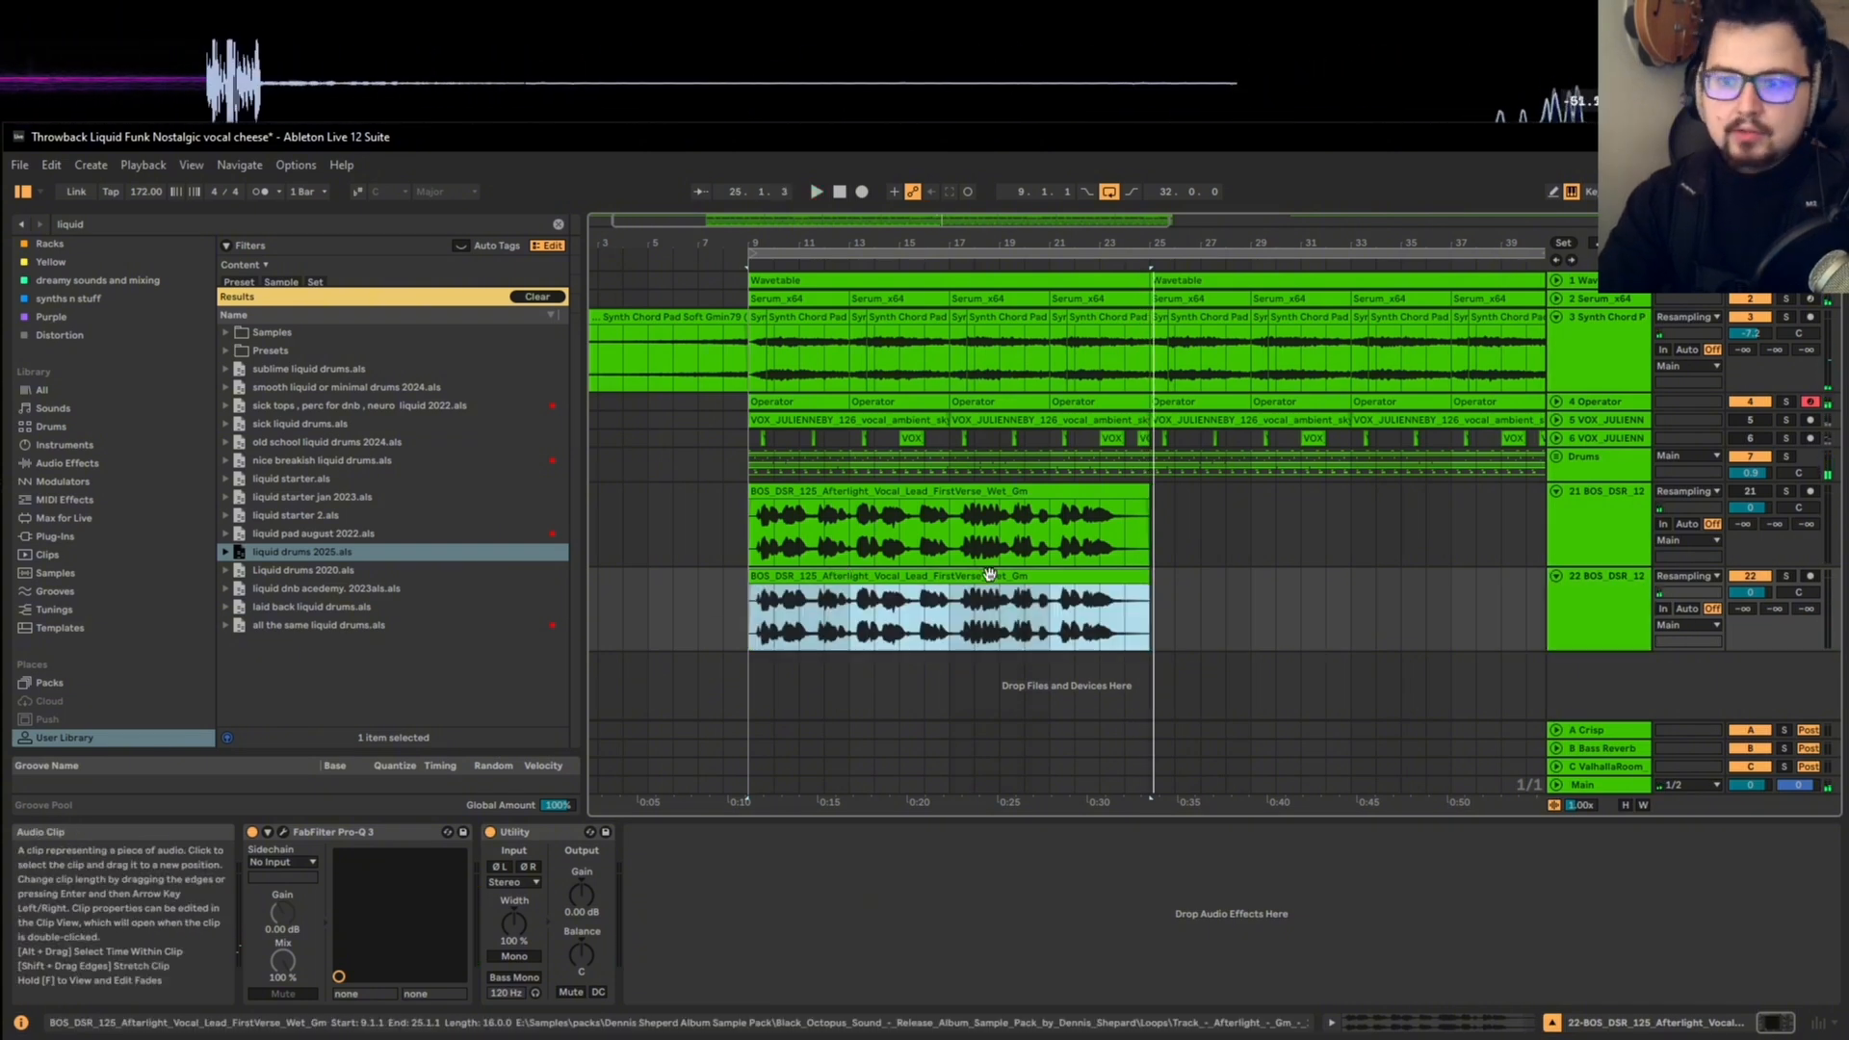
click(1787, 575)
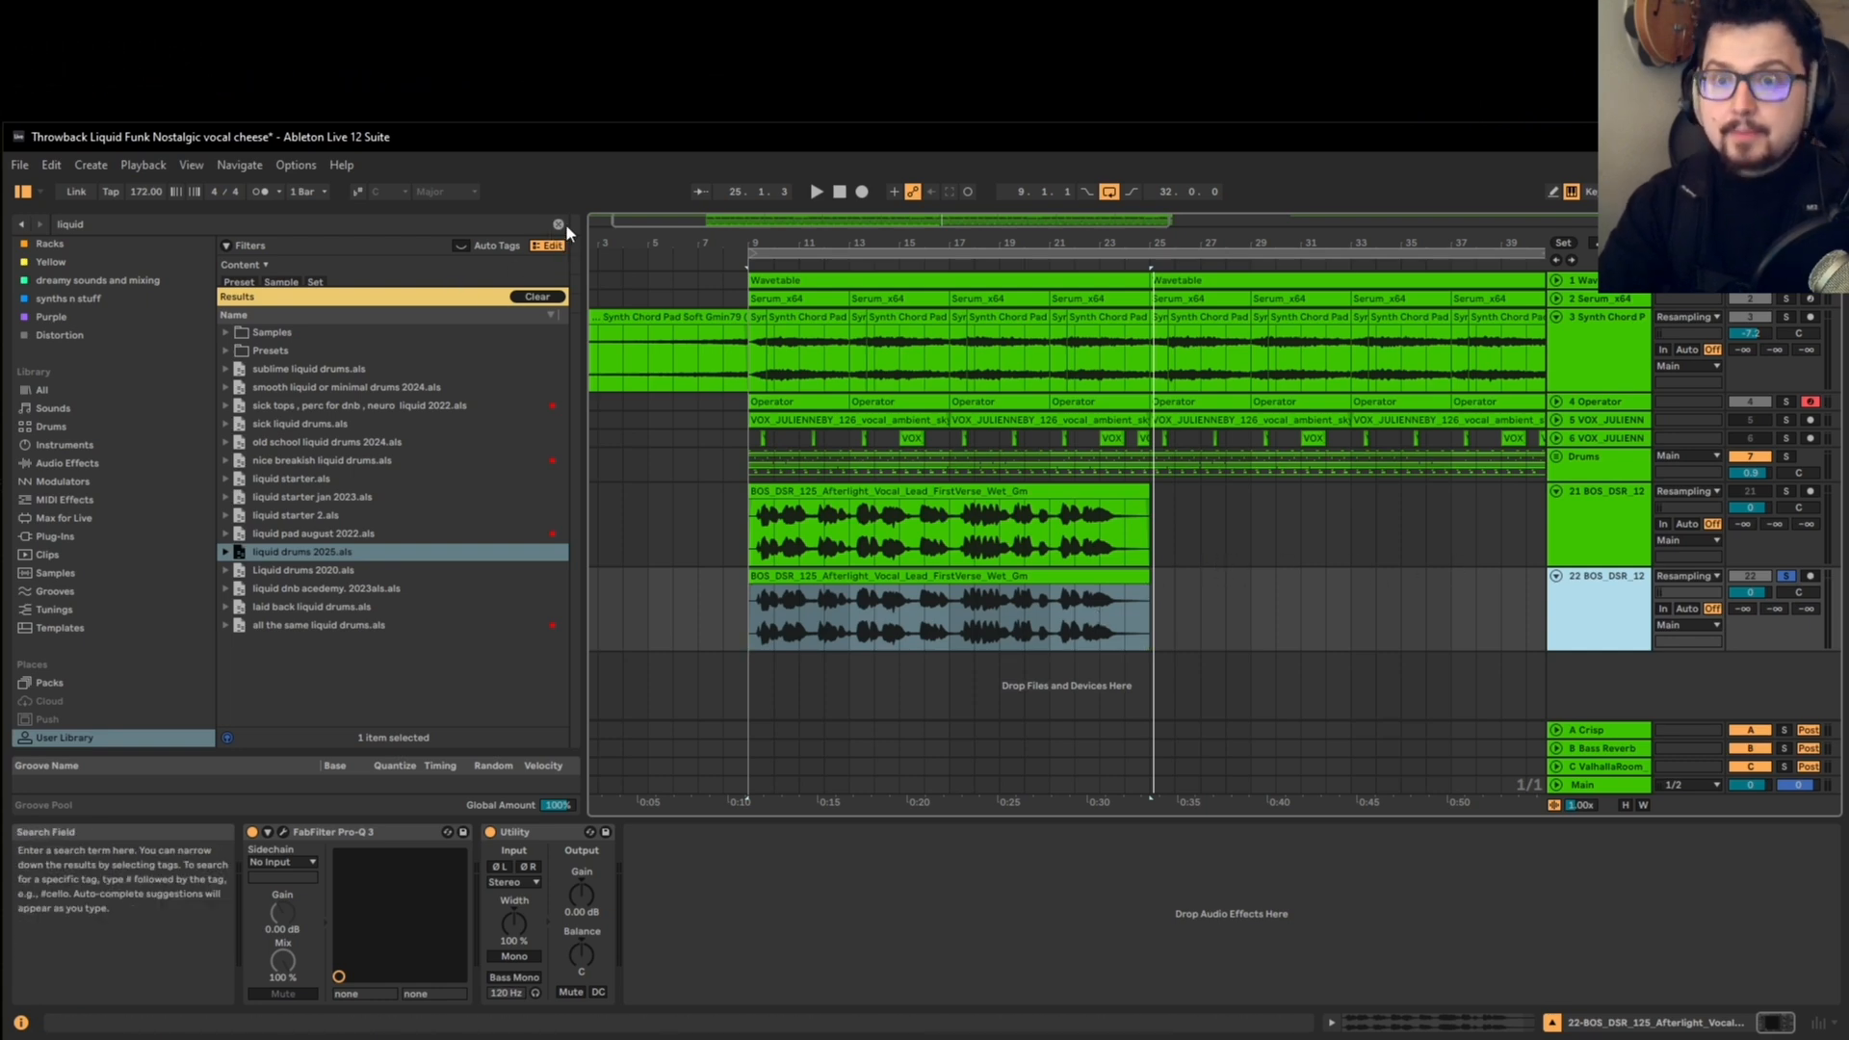
right_click(729, 1035)
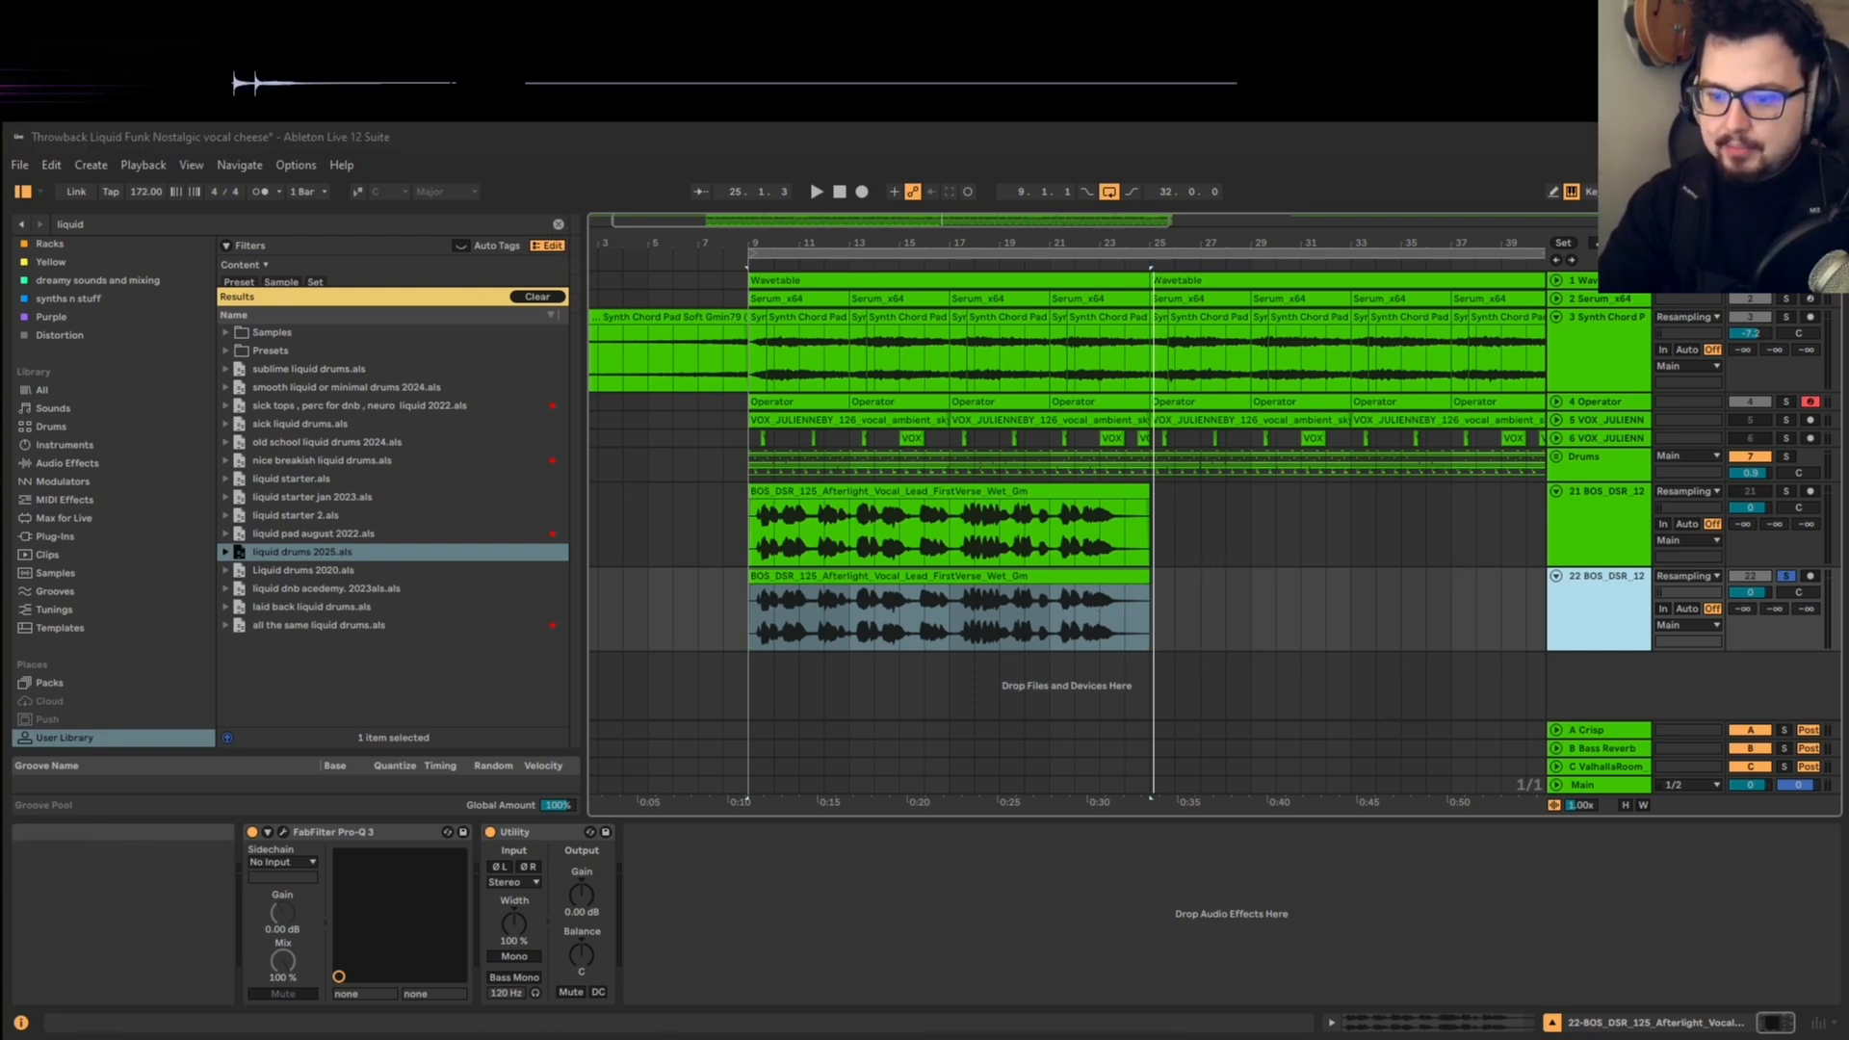
click(729, 1031)
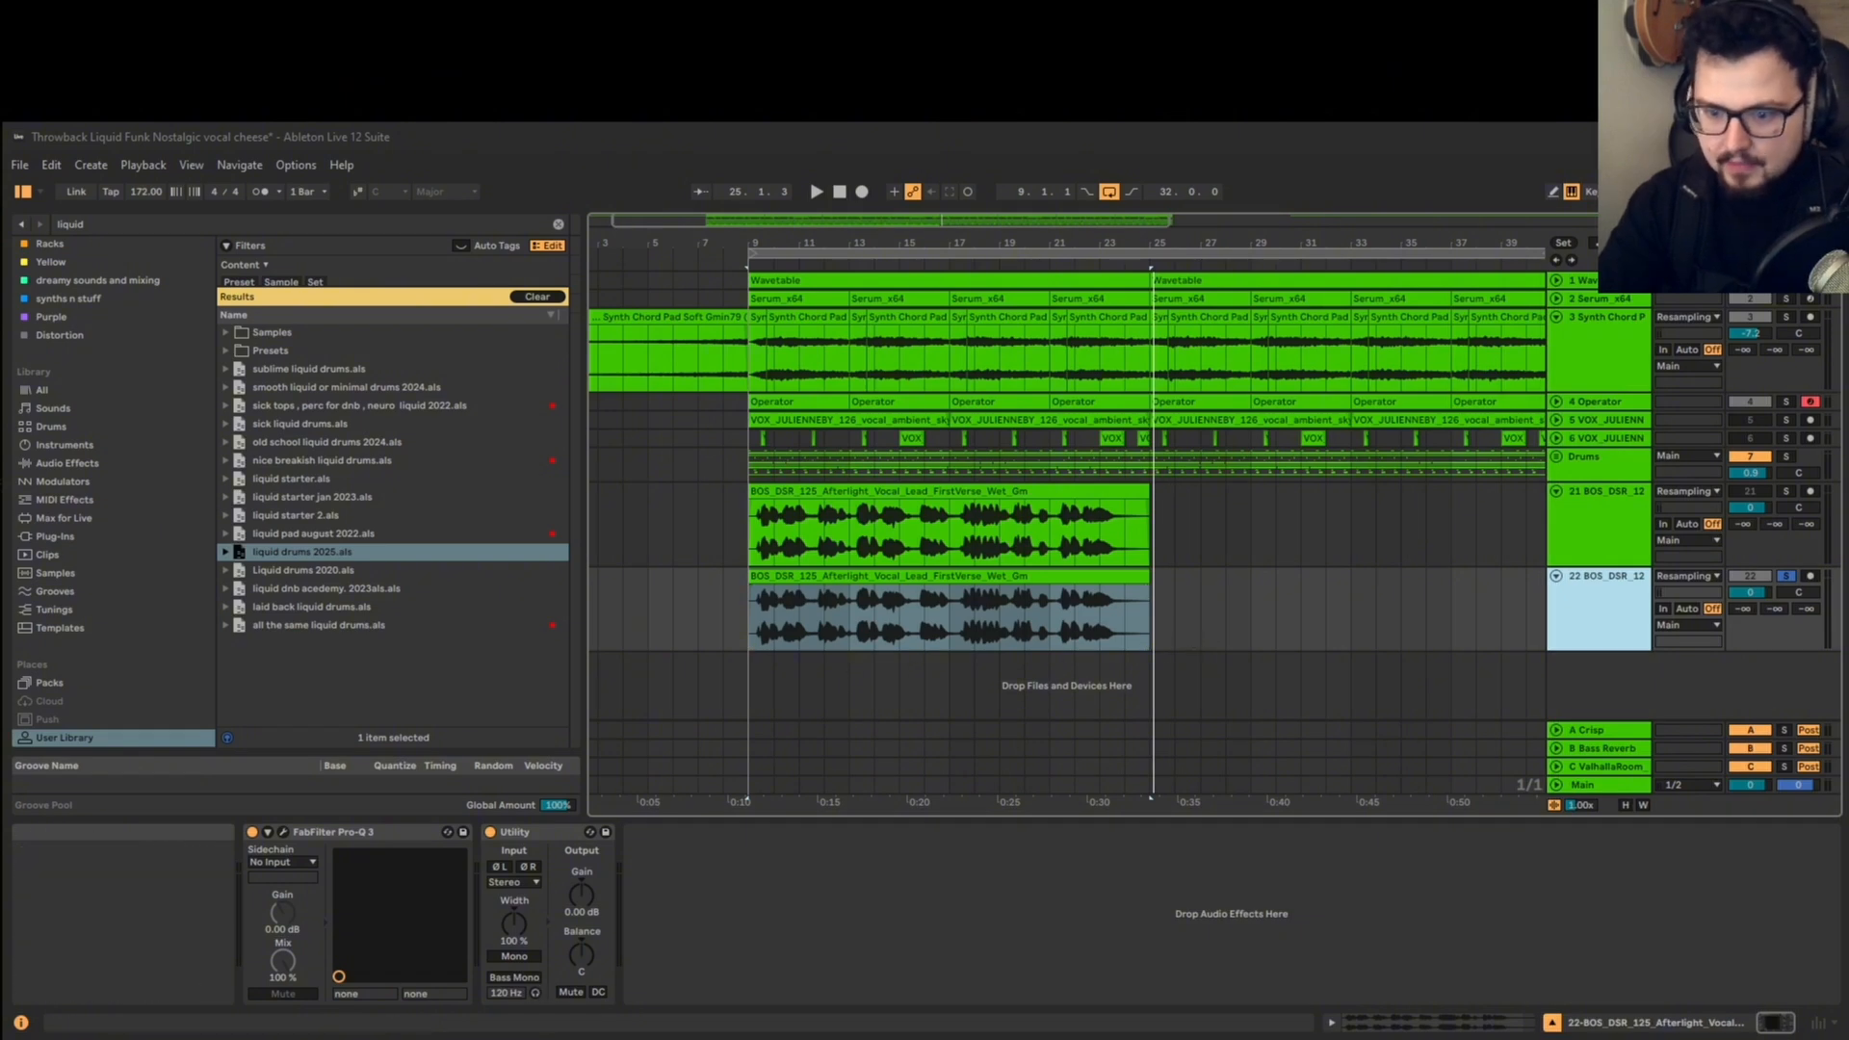
right_click(584, 1036)
click(581, 1023)
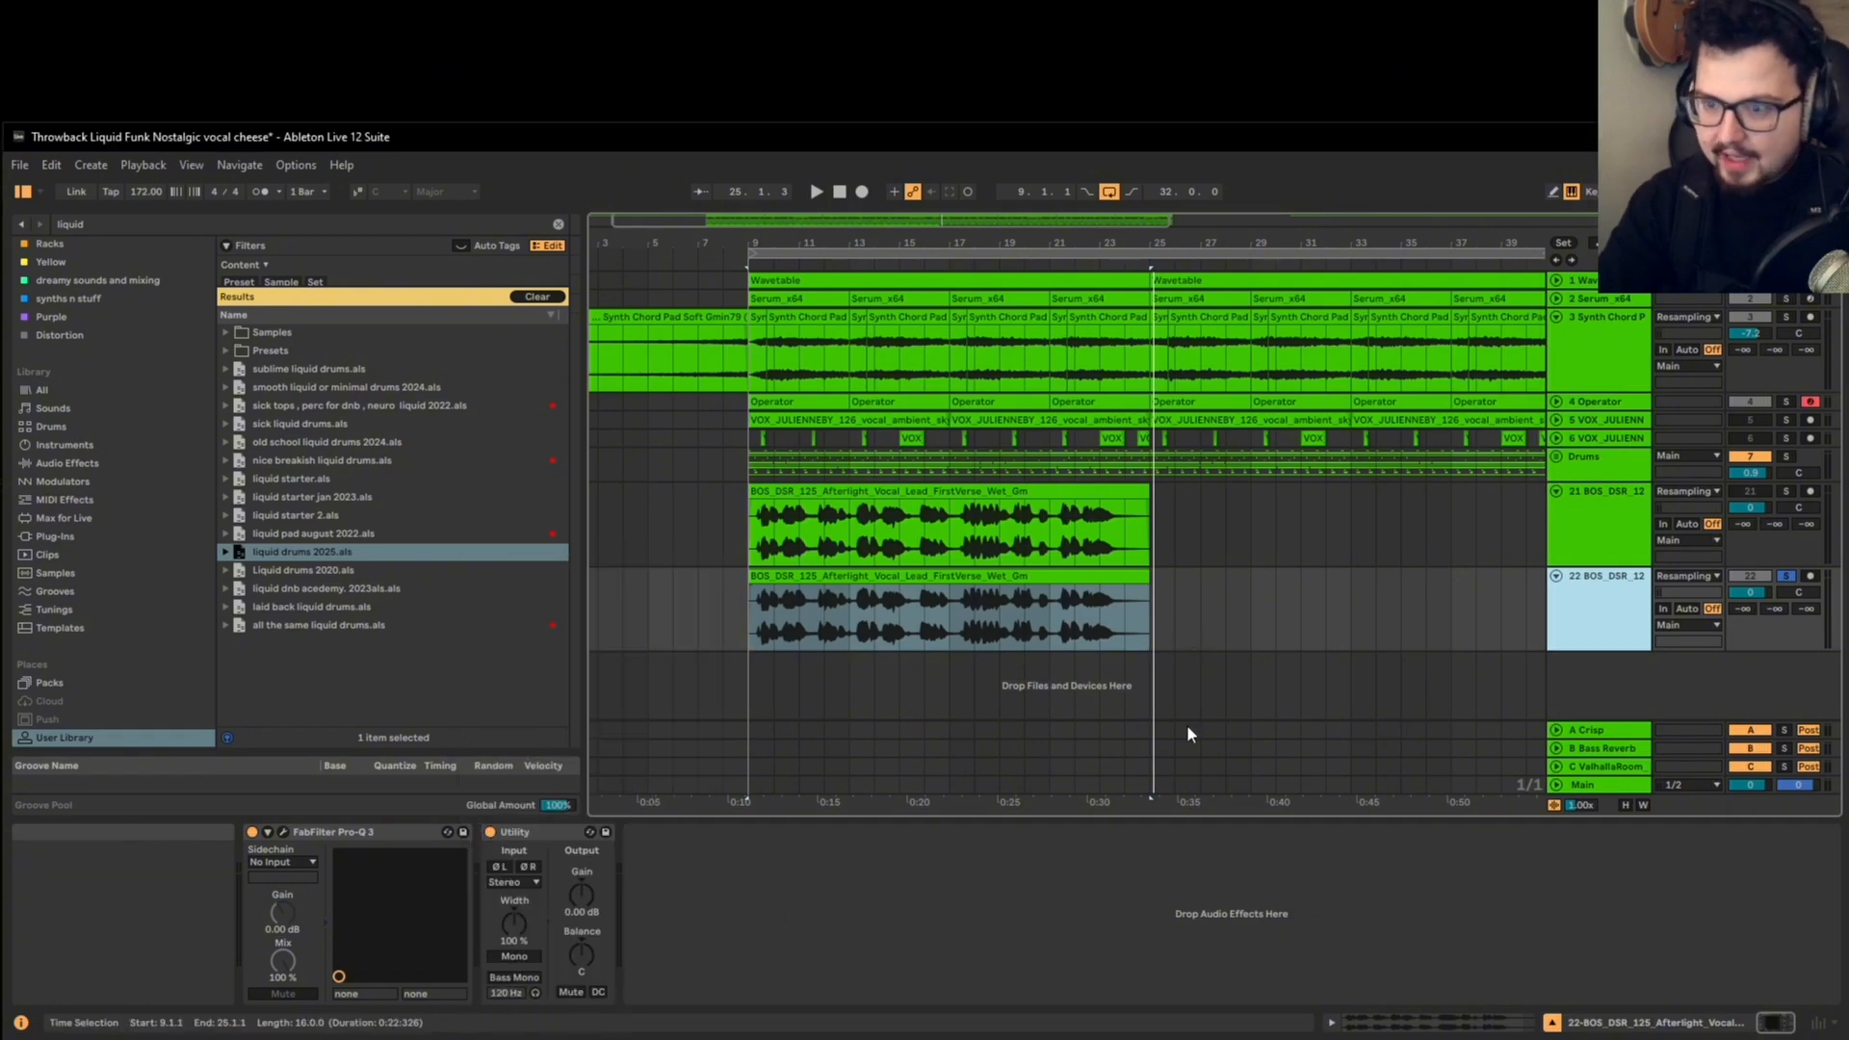
Step: Examine the lower vocal clip's waveform and warp settings and audition the soloed vocal from bar 9
click(870, 576)
scroll(677, 625, up, 3)
scroll(868, 631, up, 5)
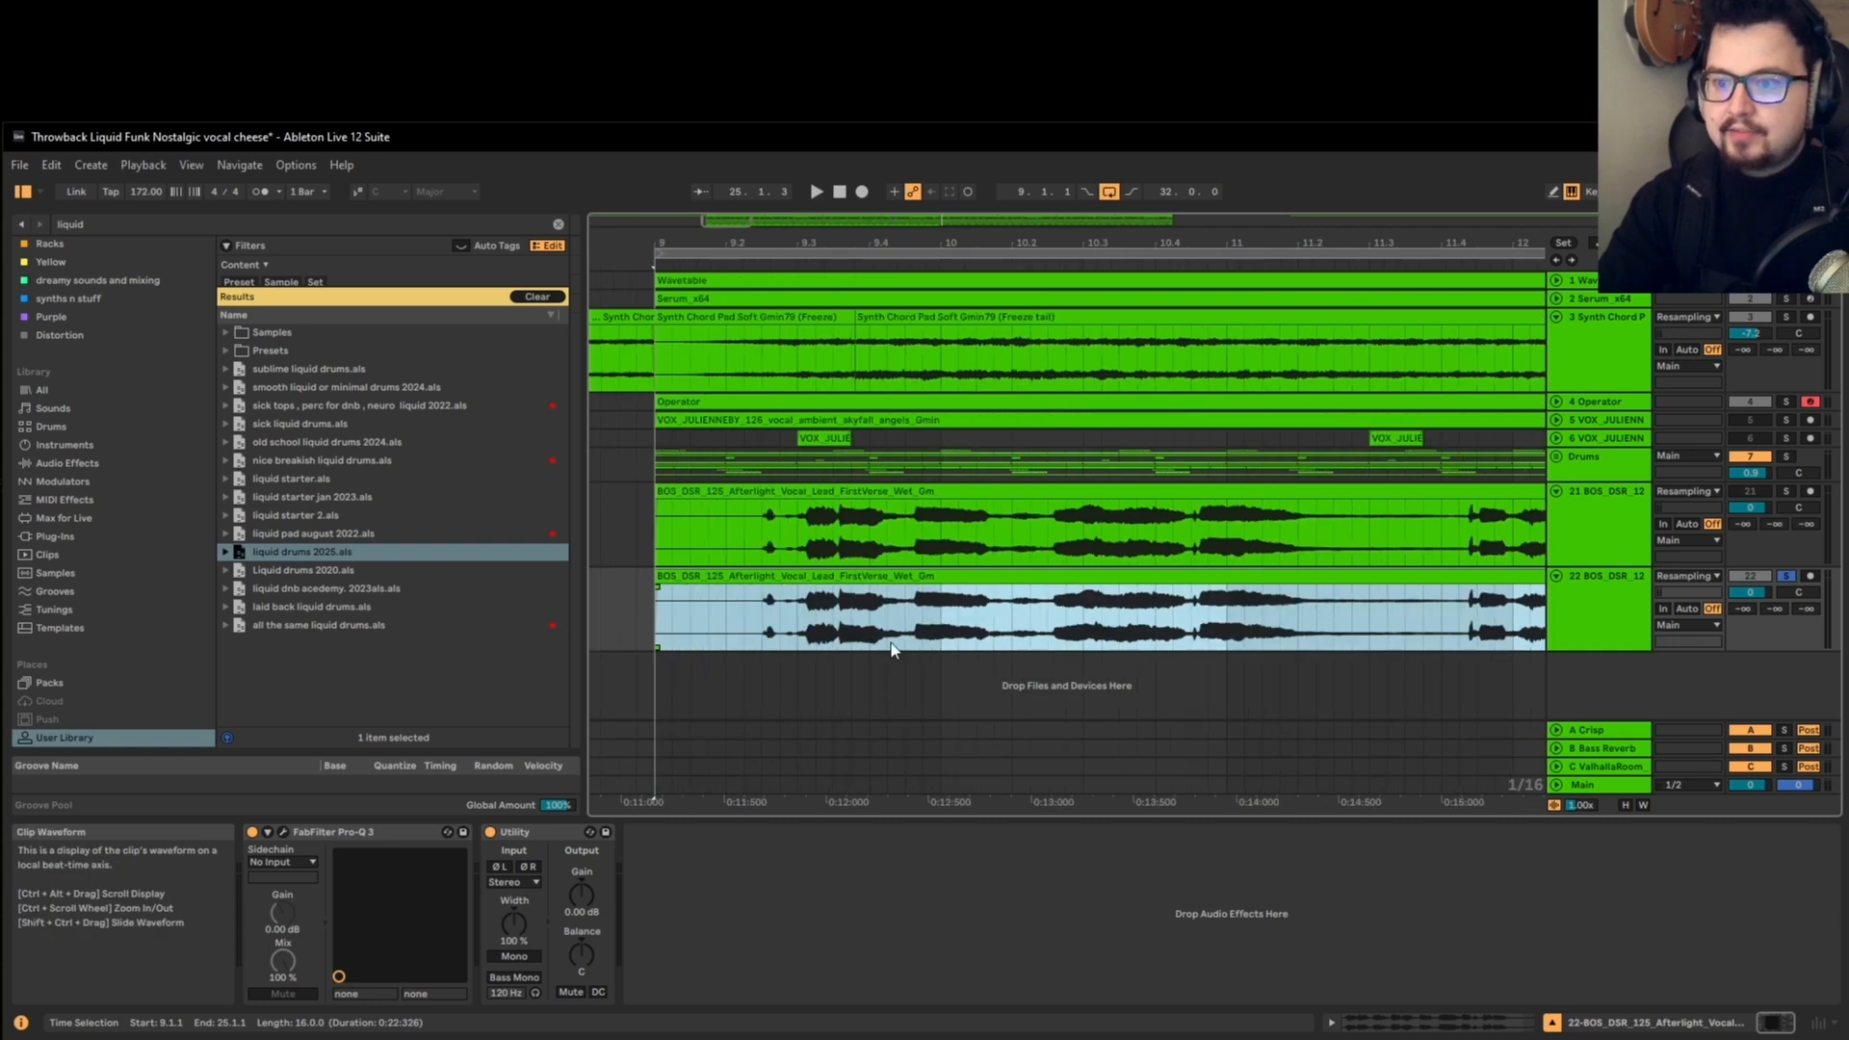
scroll(785, 631, down, 3)
scroll(781, 630, down, 3)
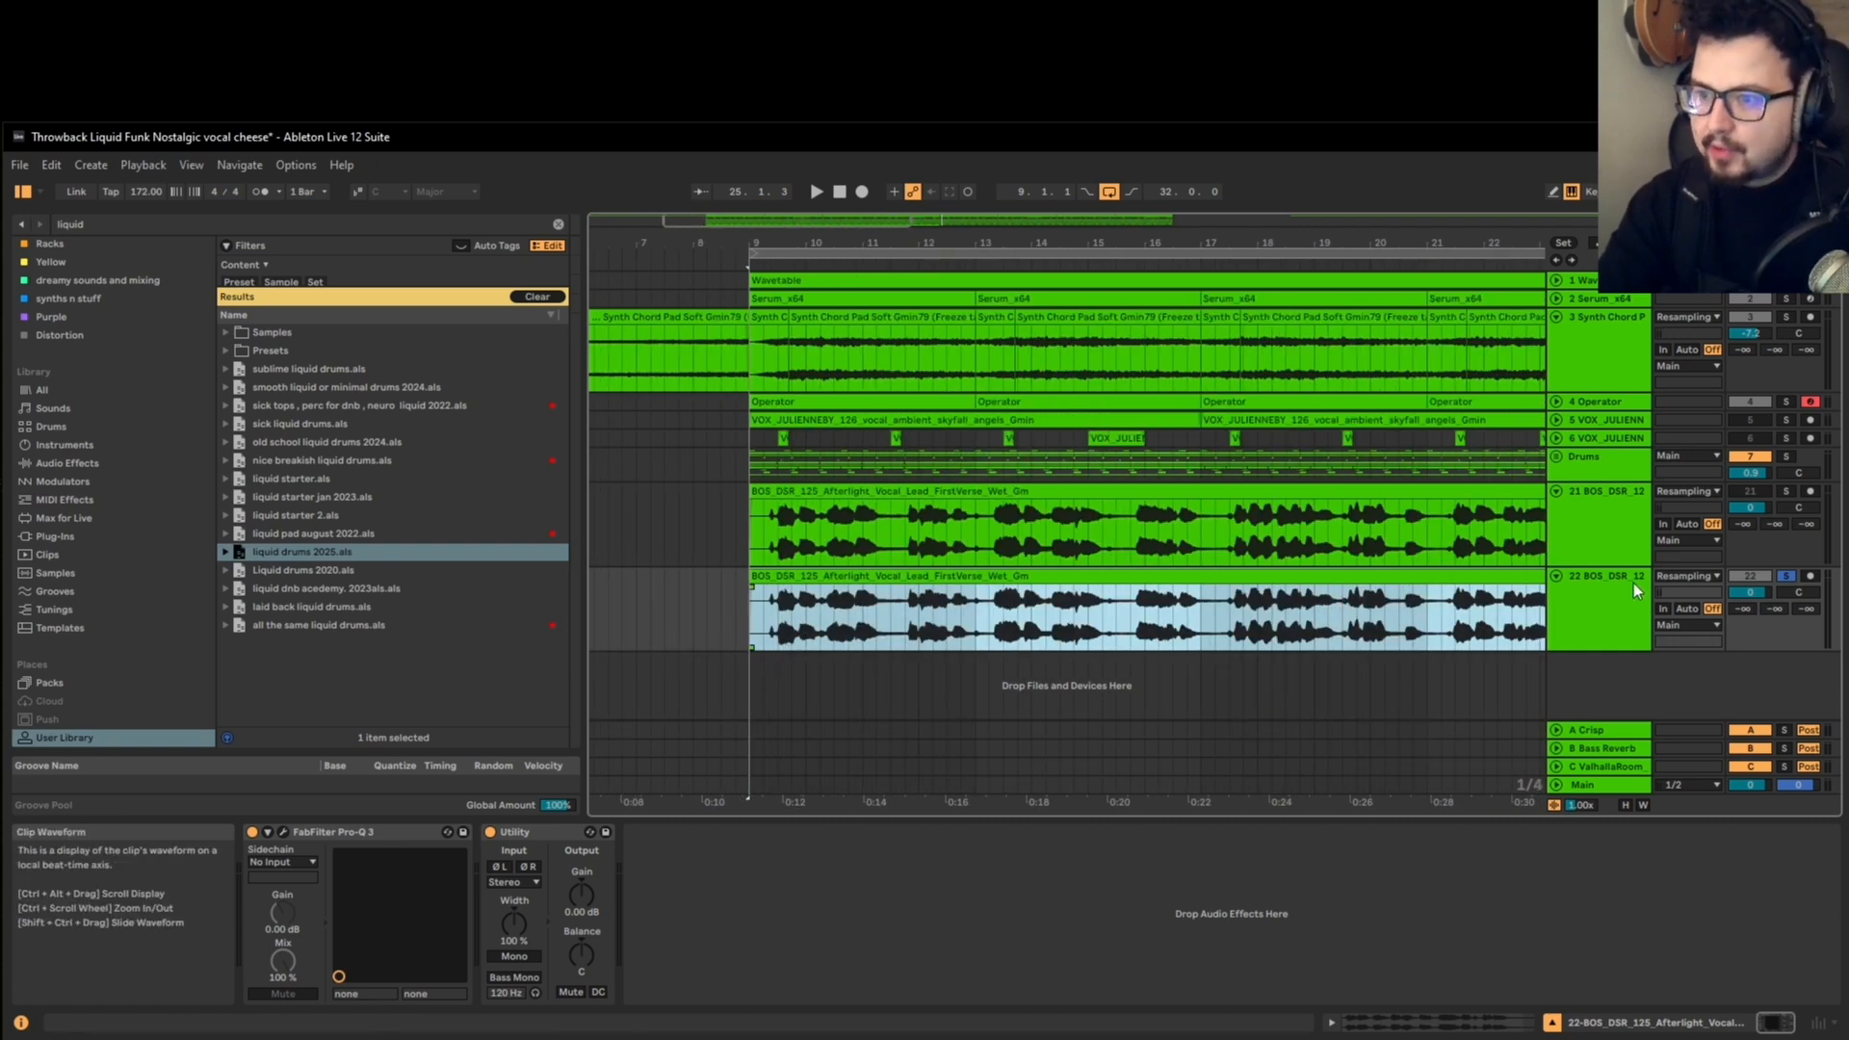
double_click(1541, 583)
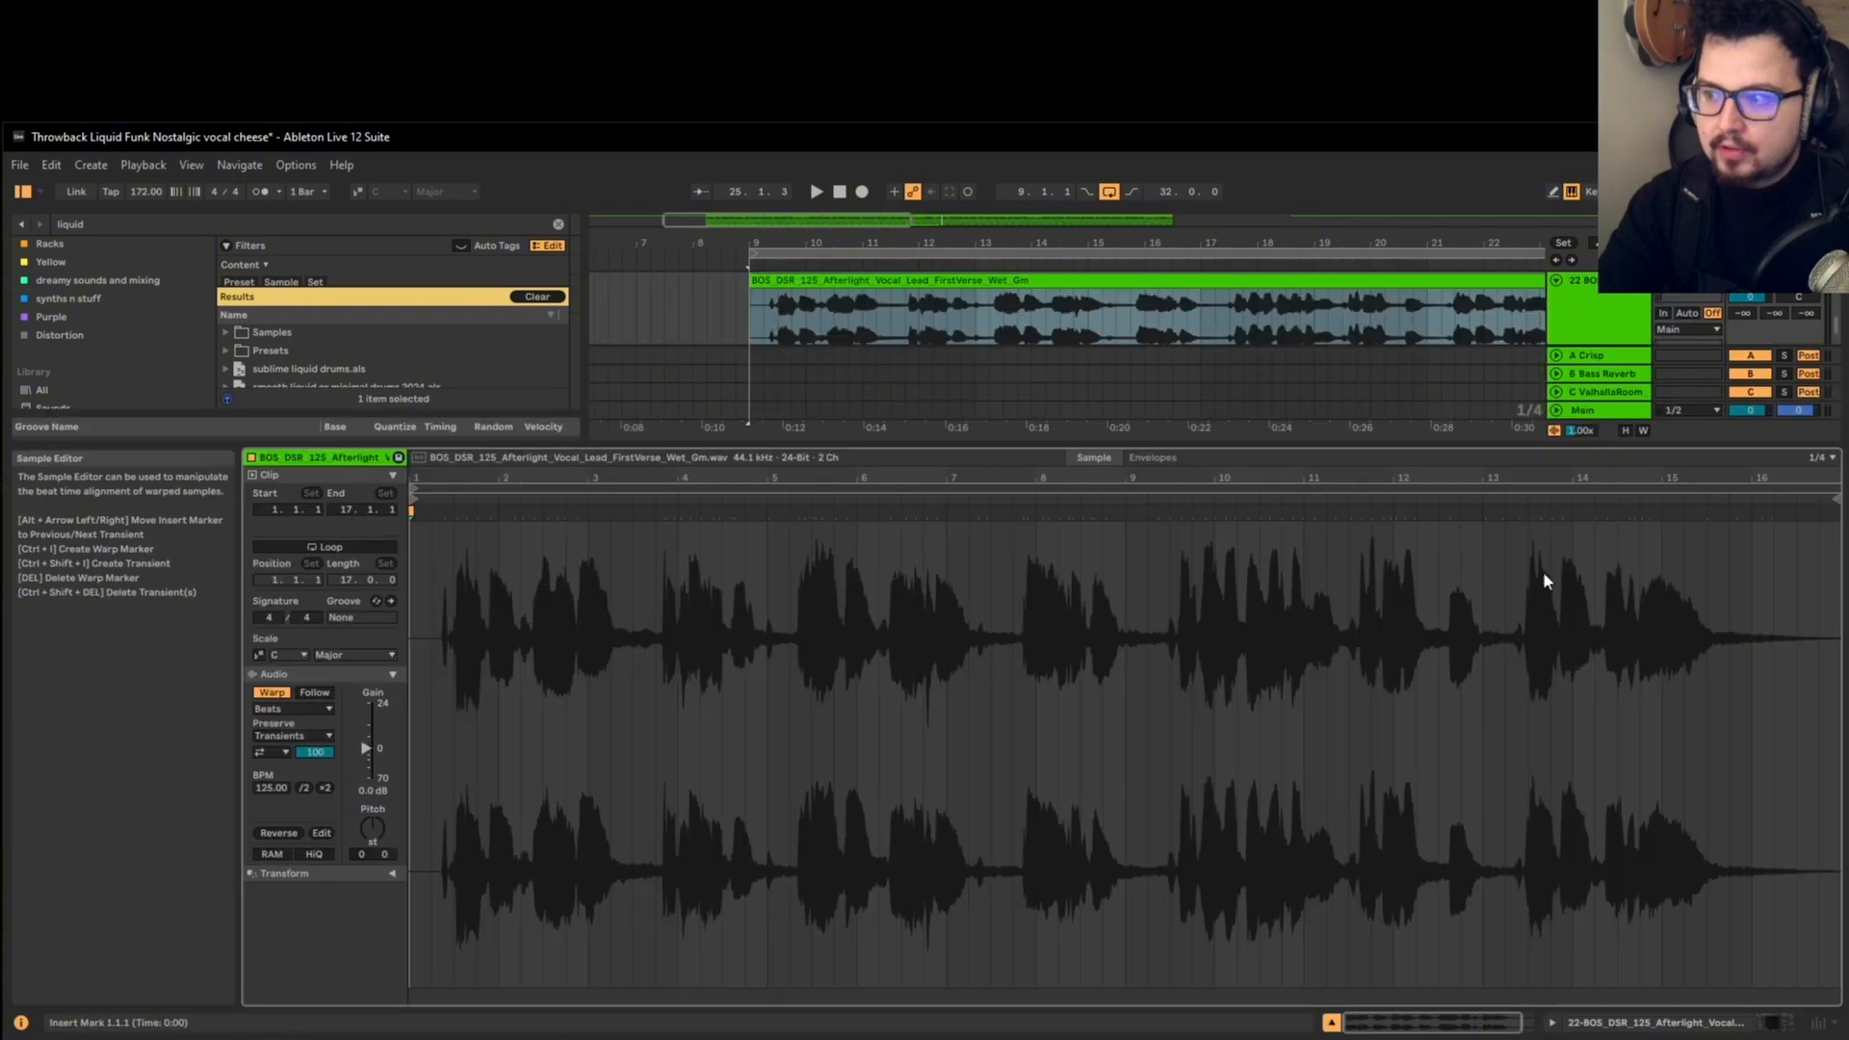
key(shift+Tab)
key(space)
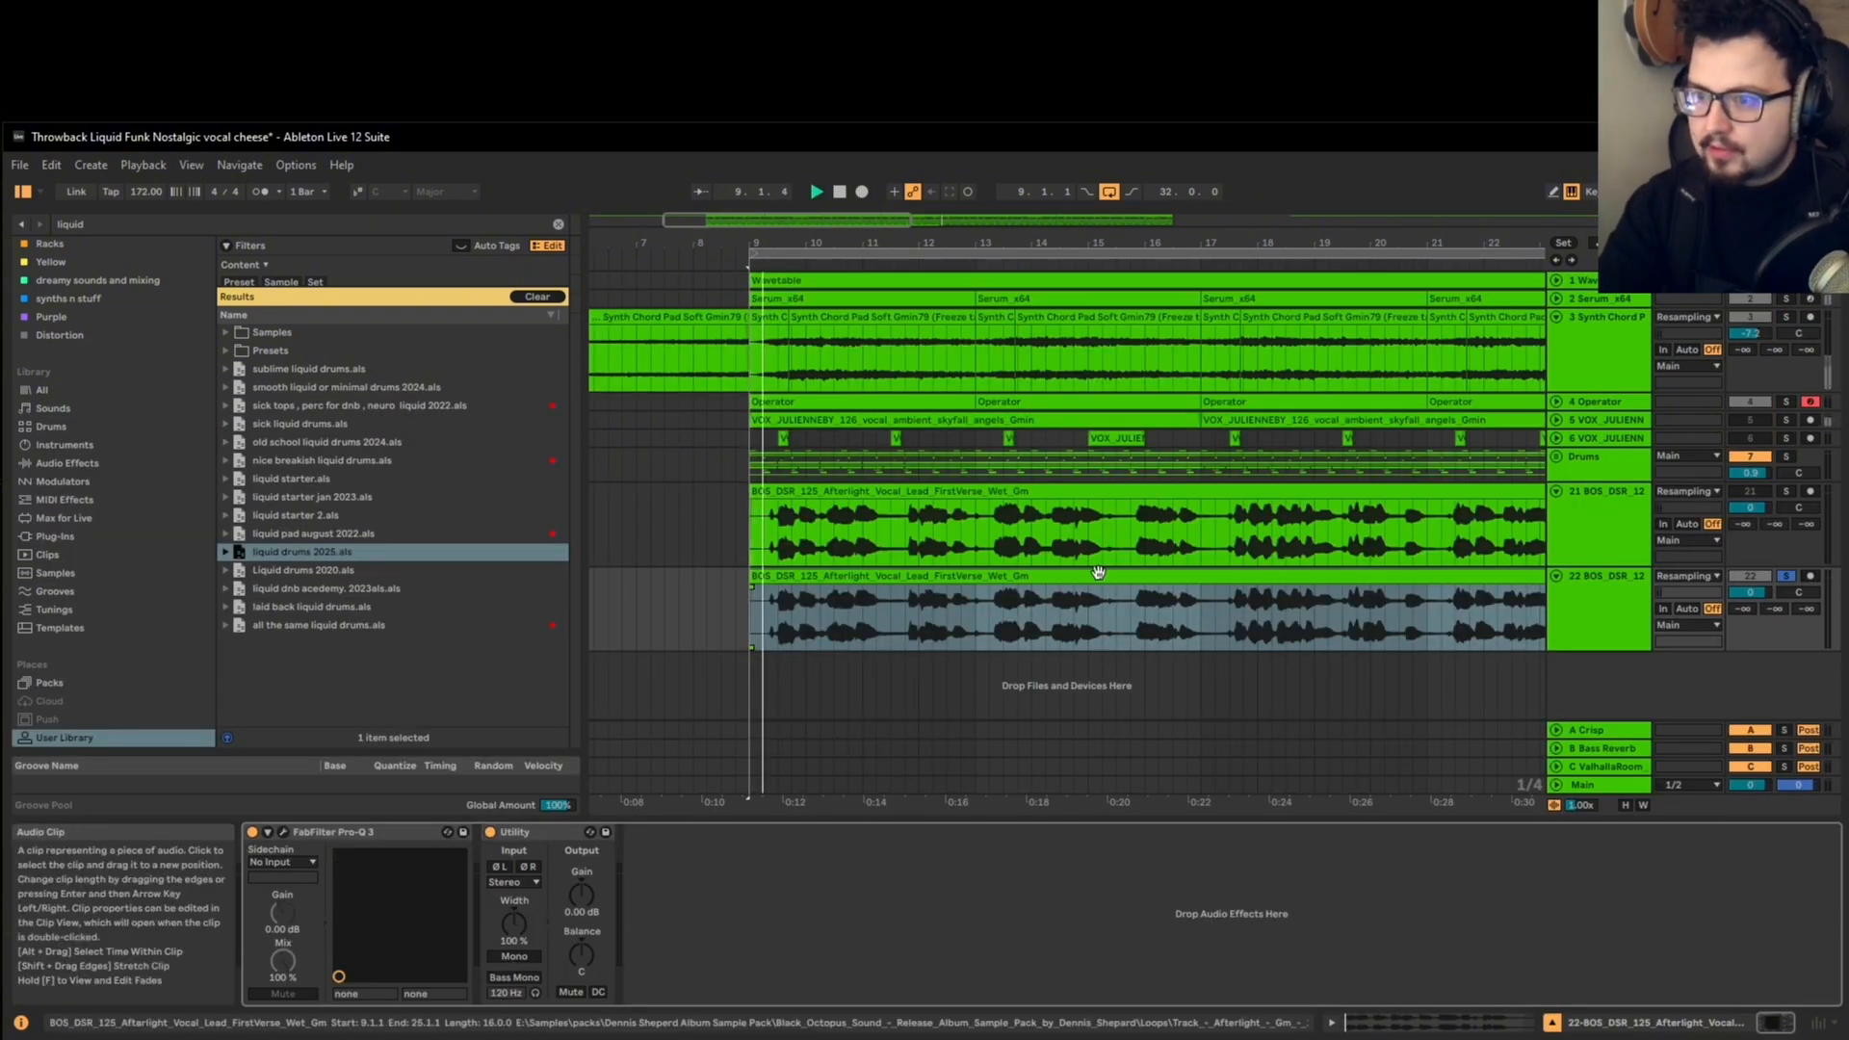
Step: Set the lower vocal clip's warp mode to Complex
double_click(1097, 573)
click(321, 708)
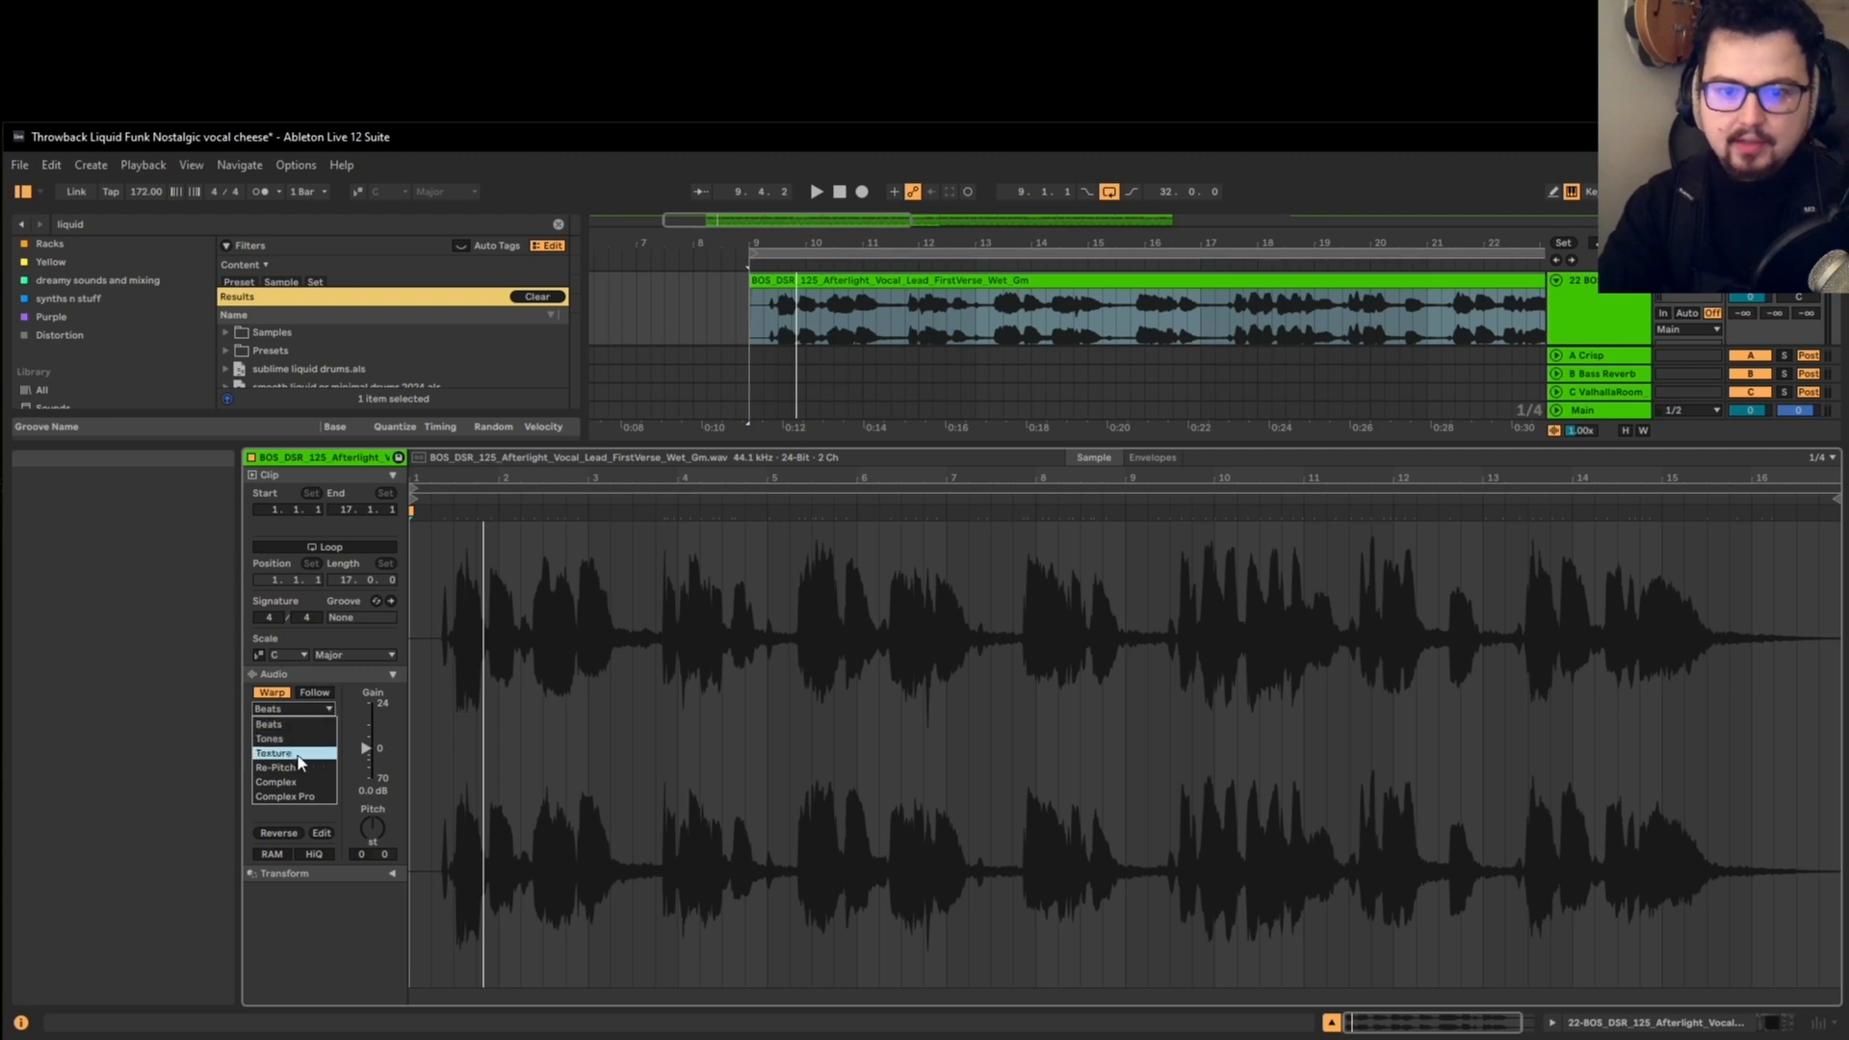
click(293, 783)
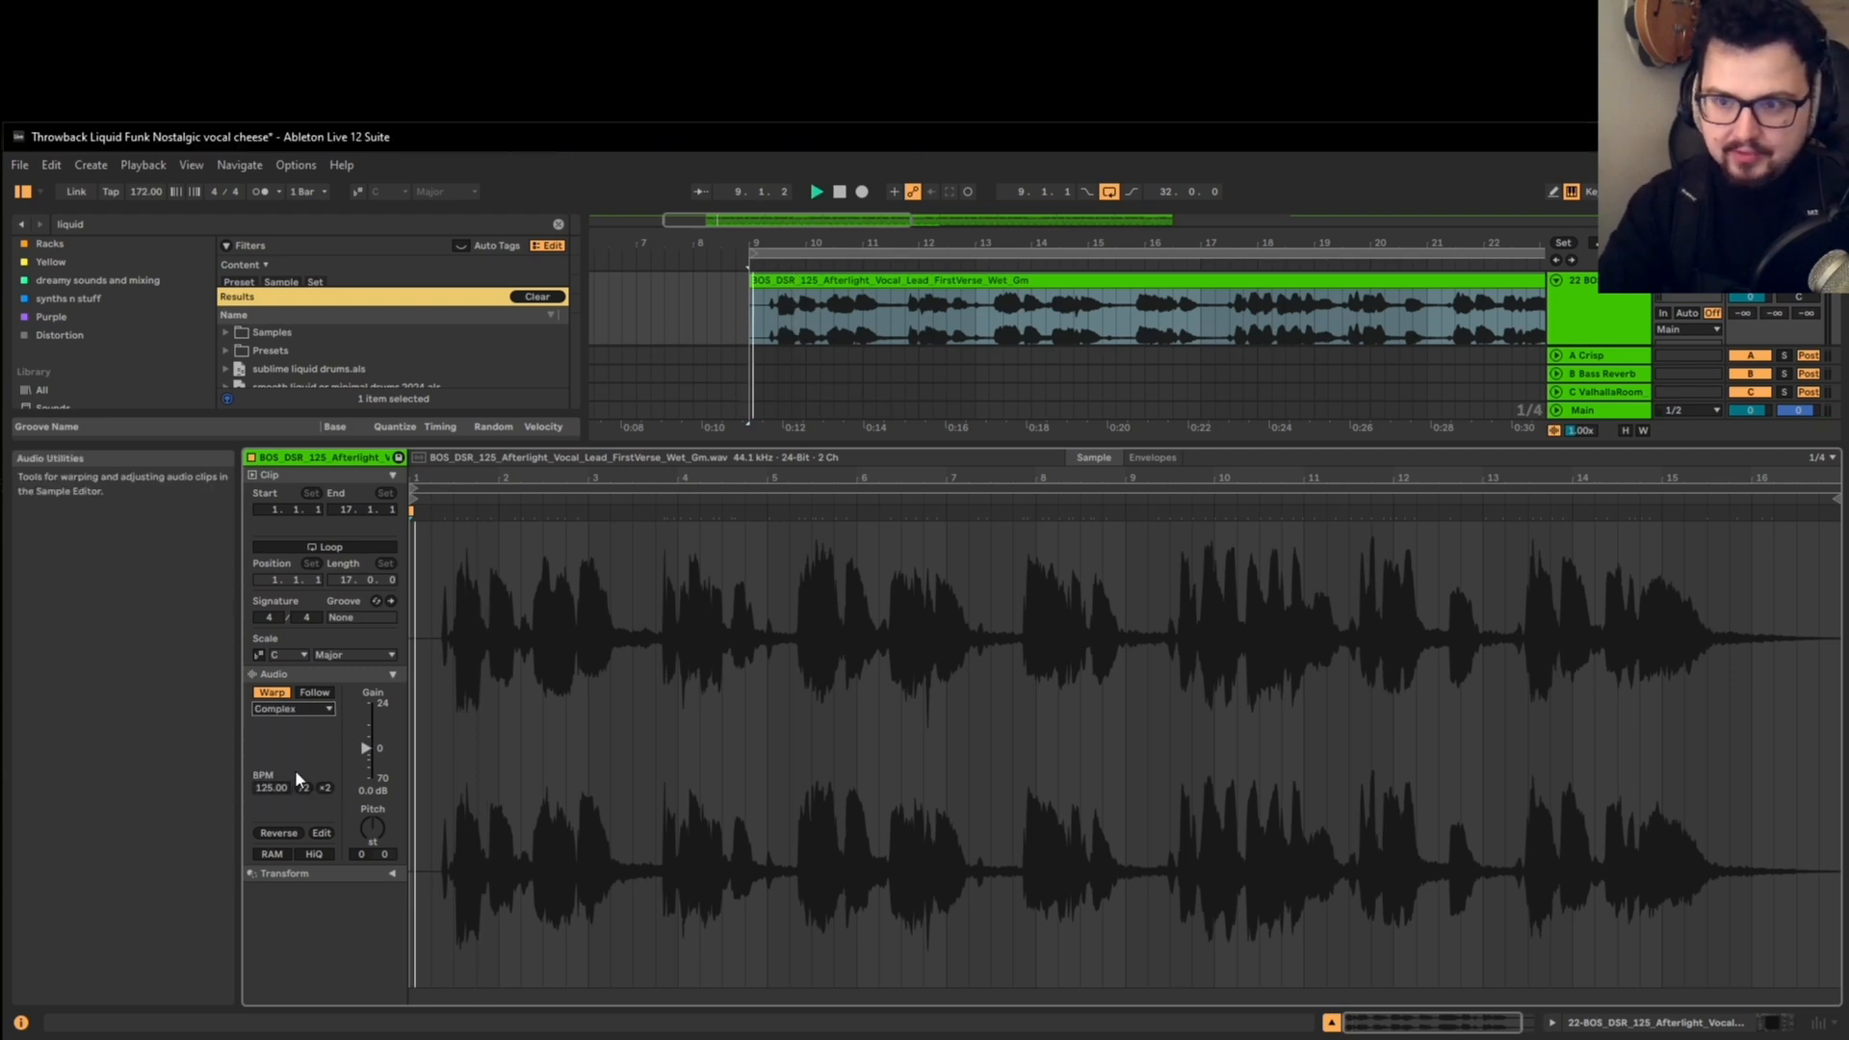
Step: Compare the Complex Pro warp mode on the playing vocal and switch the clip back to Complex
click(285, 706)
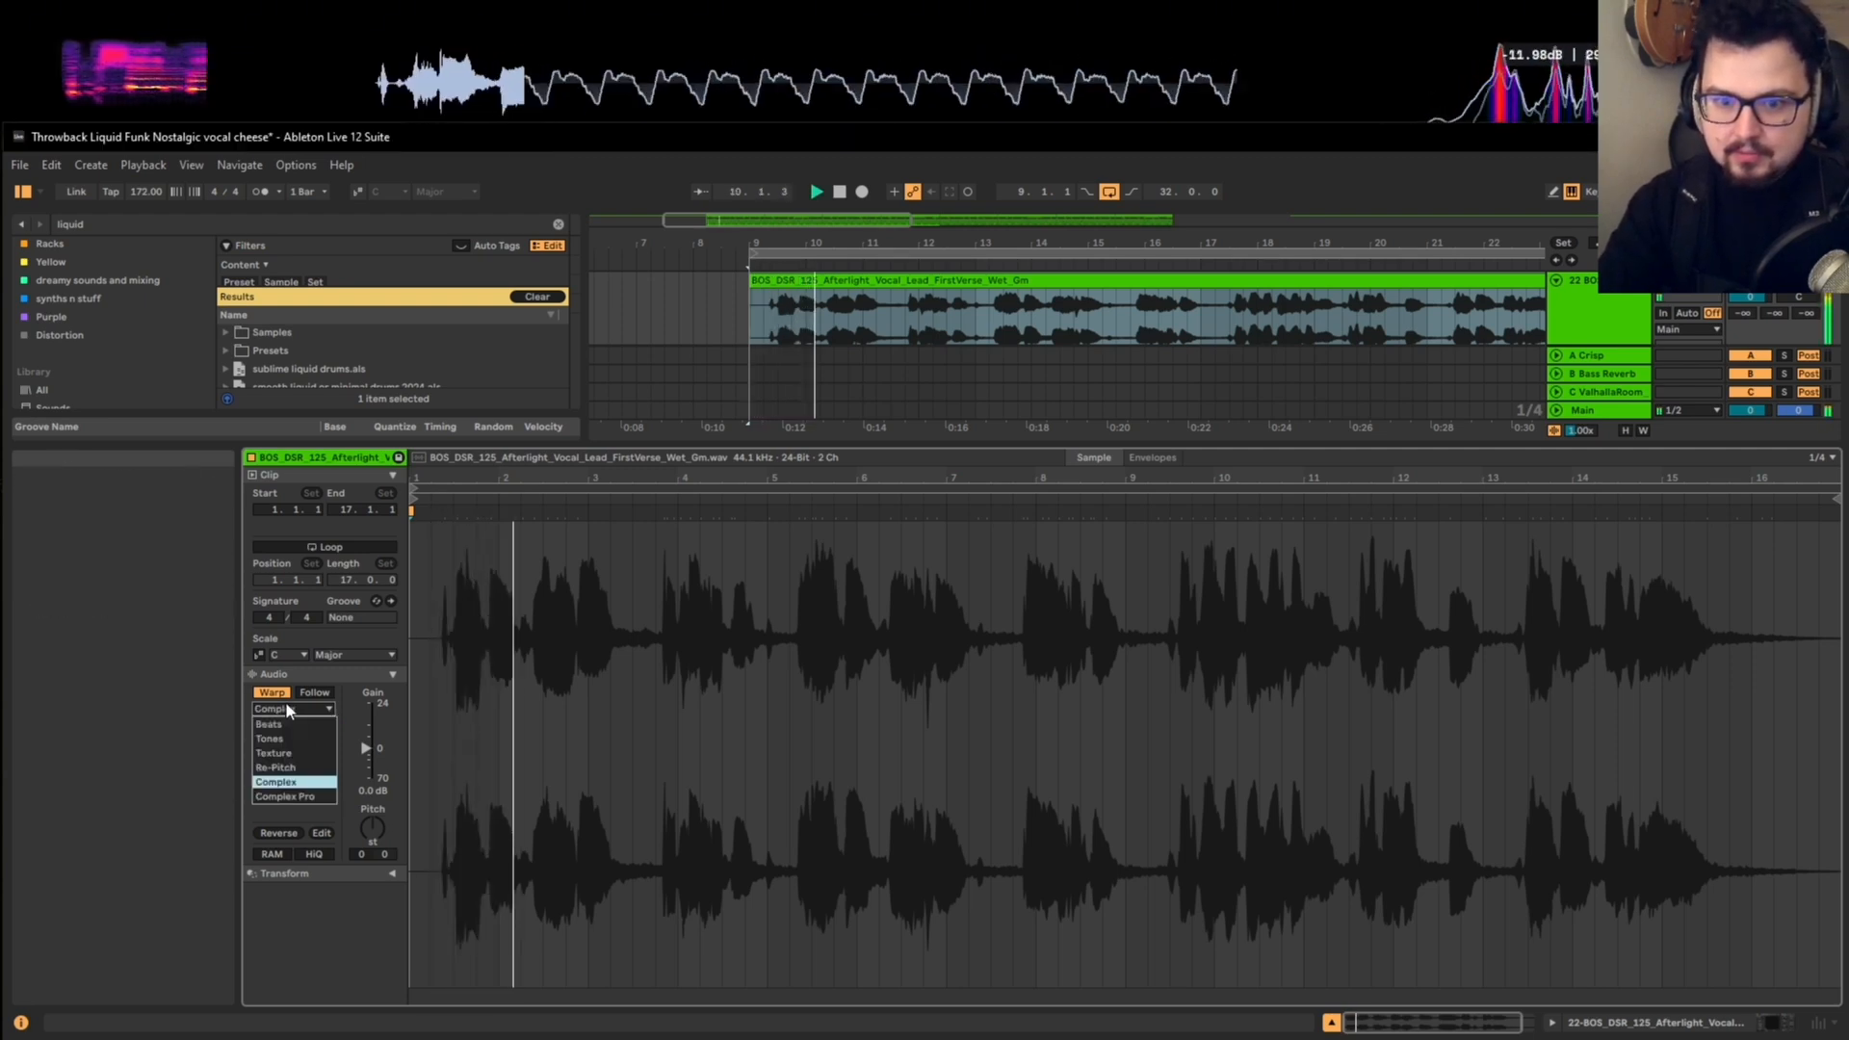
click(277, 792)
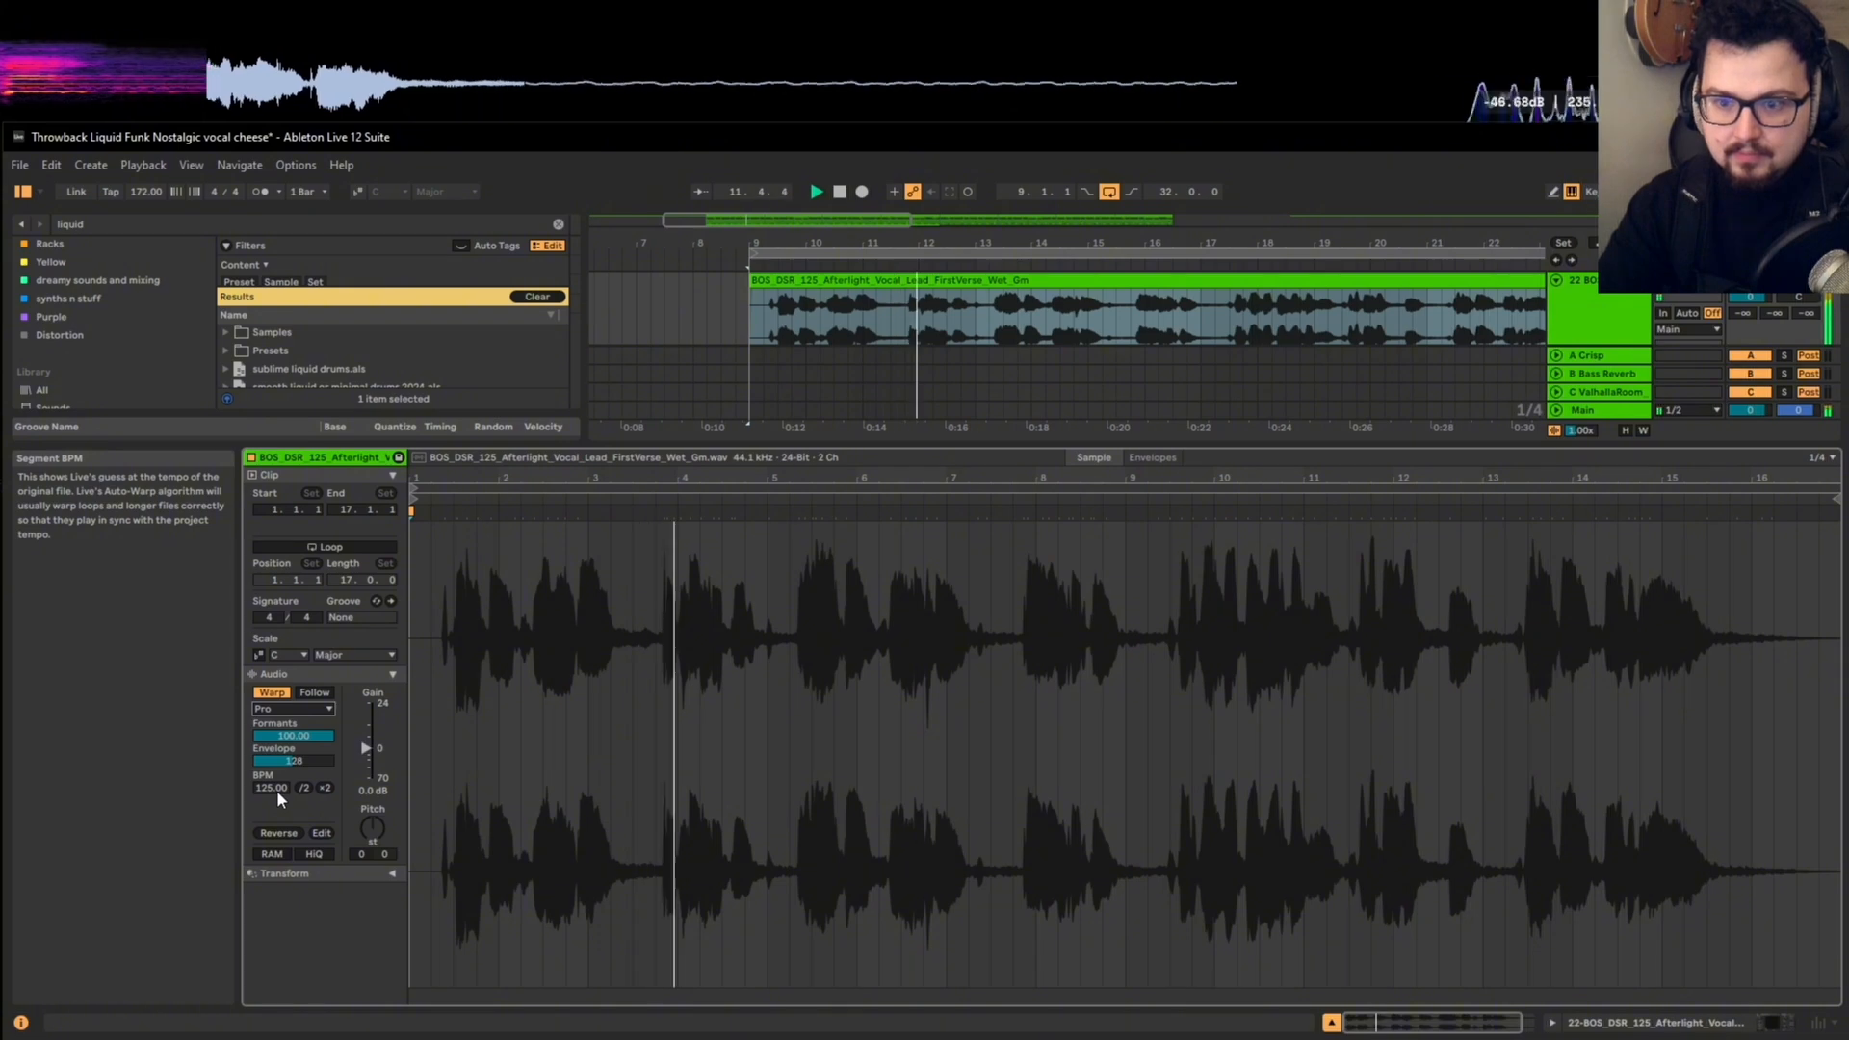
click(285, 707)
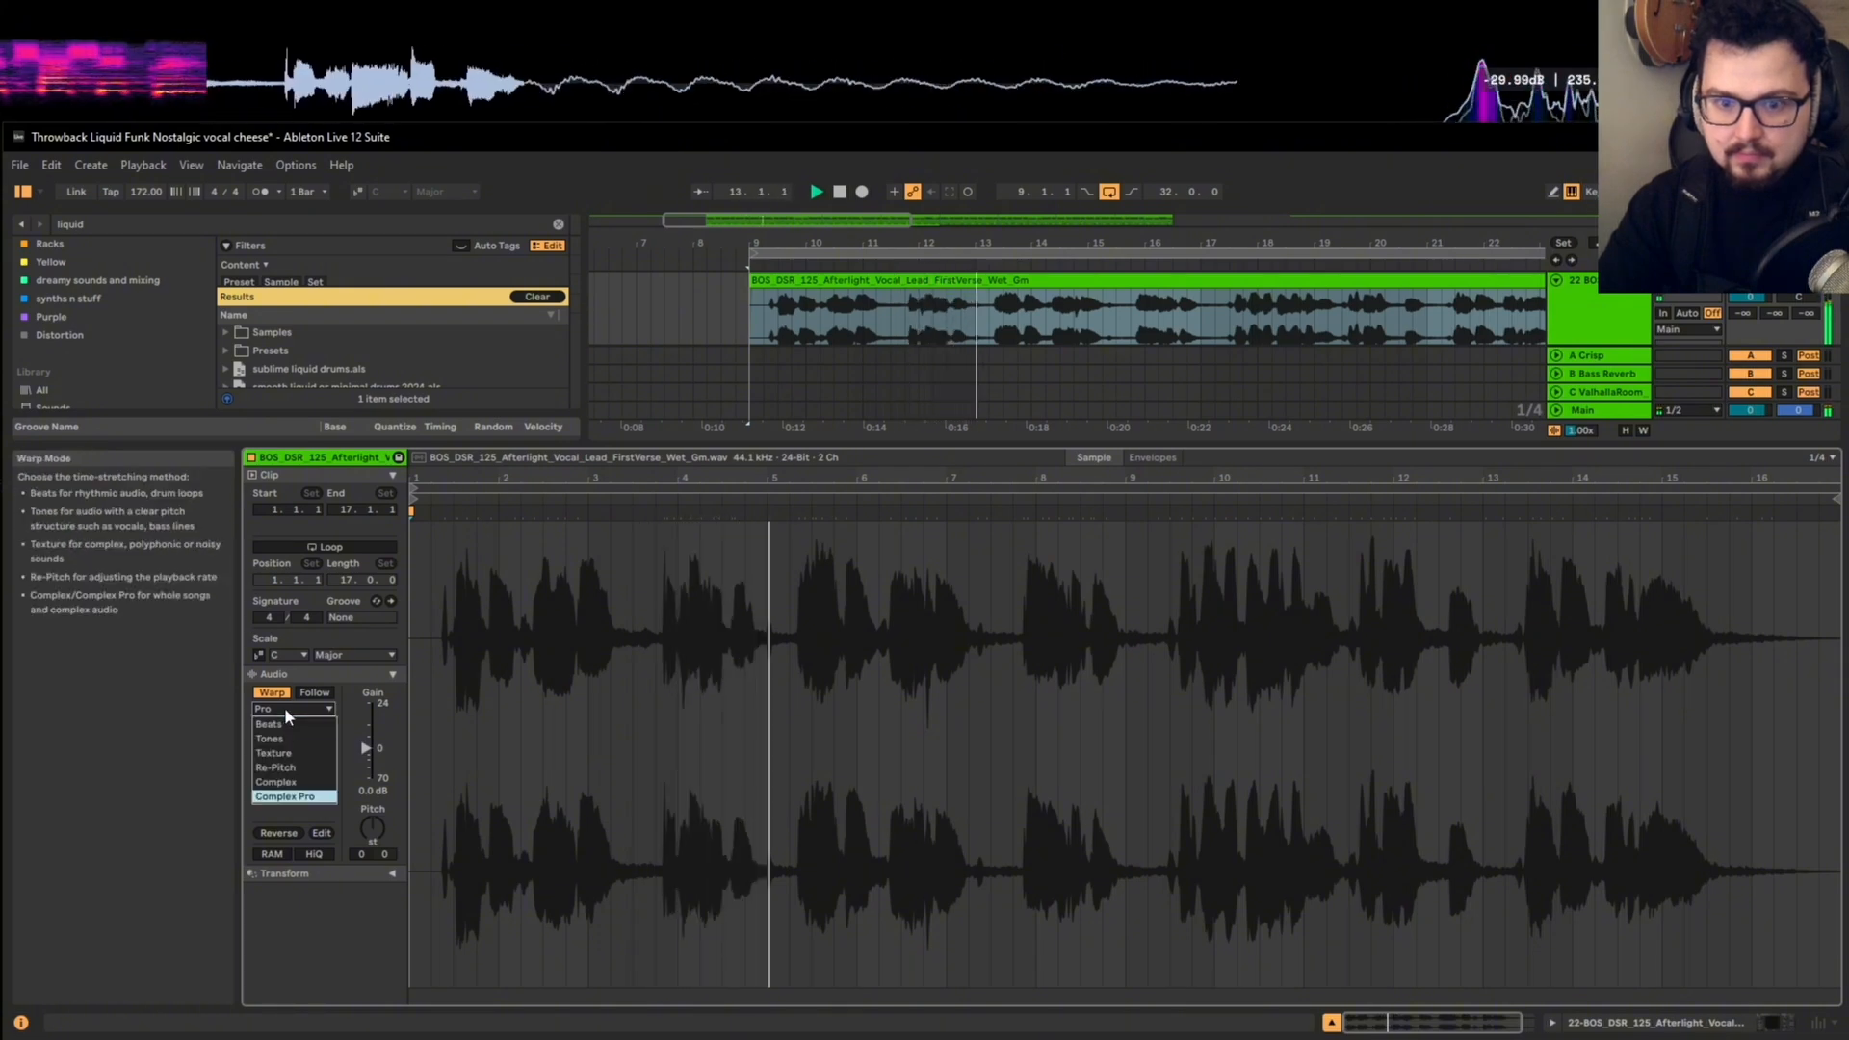
click(279, 776)
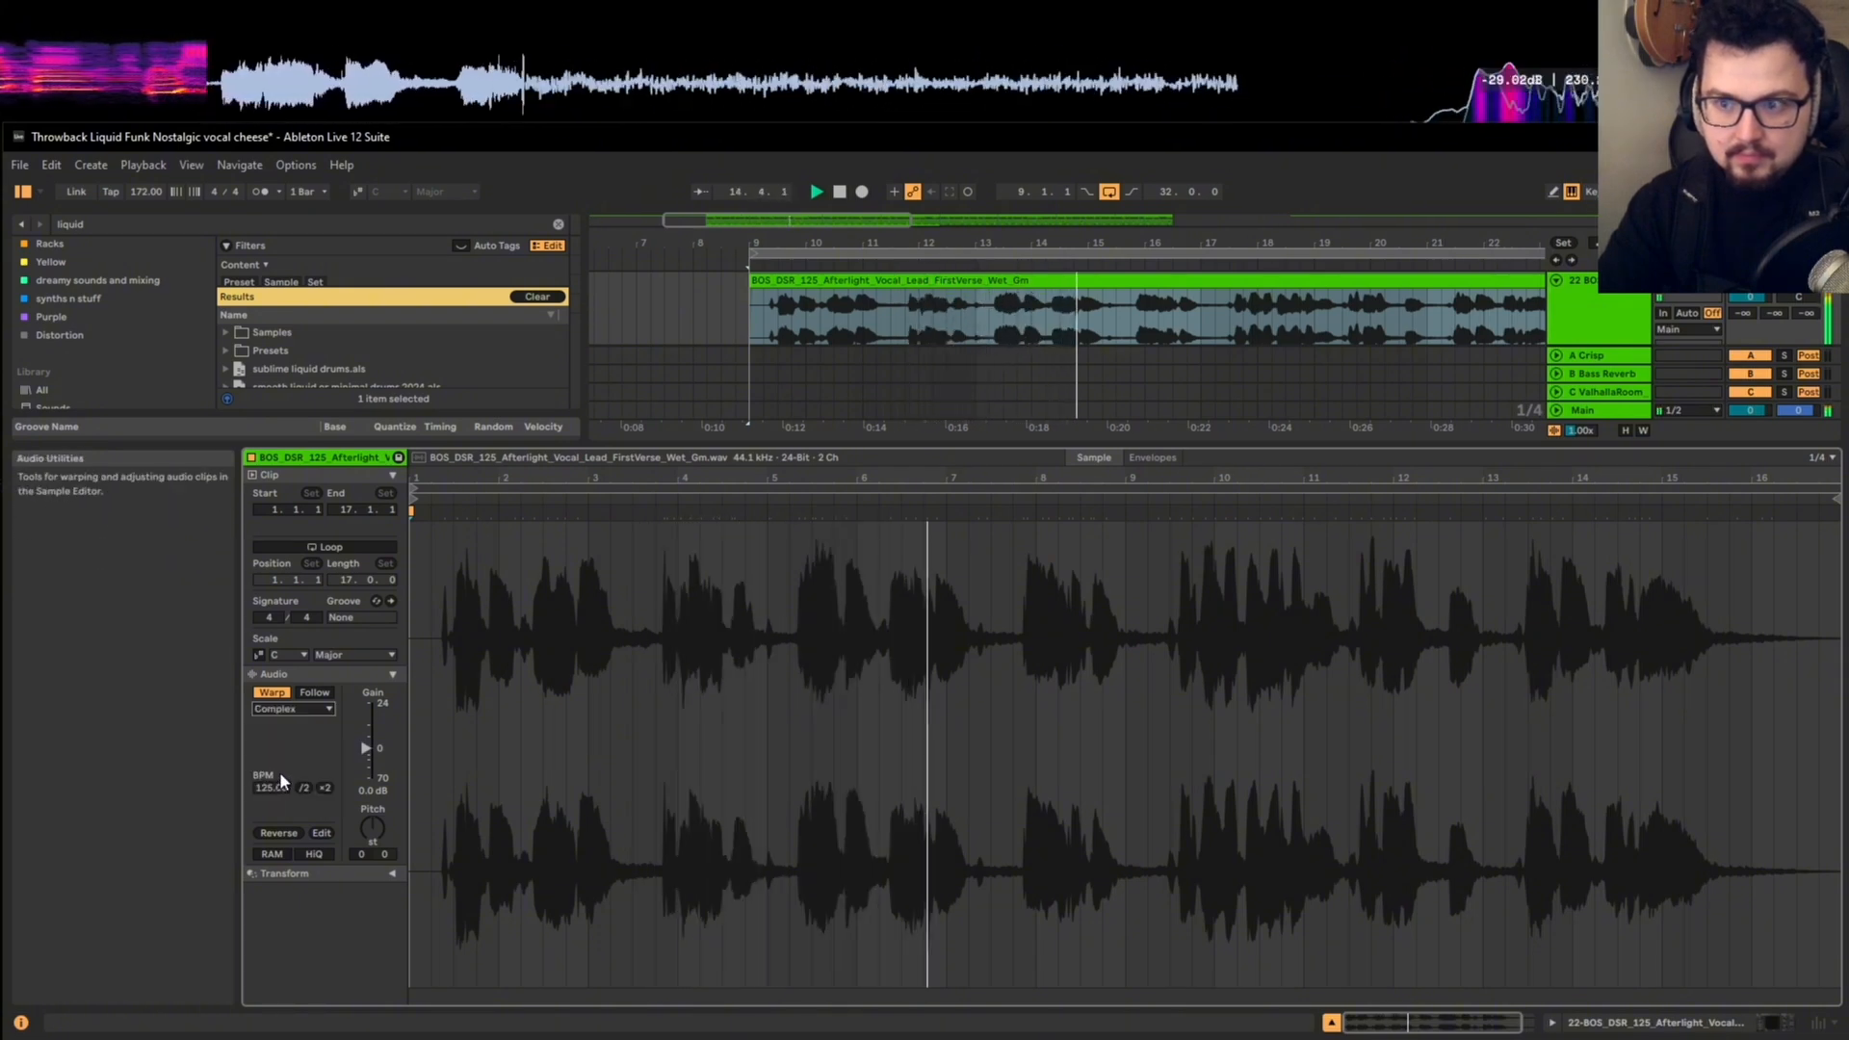
Step: Search the plug-ins for "chor" and add the Choral effect to the lower vocal track
key(shift+Tab)
click(558, 223)
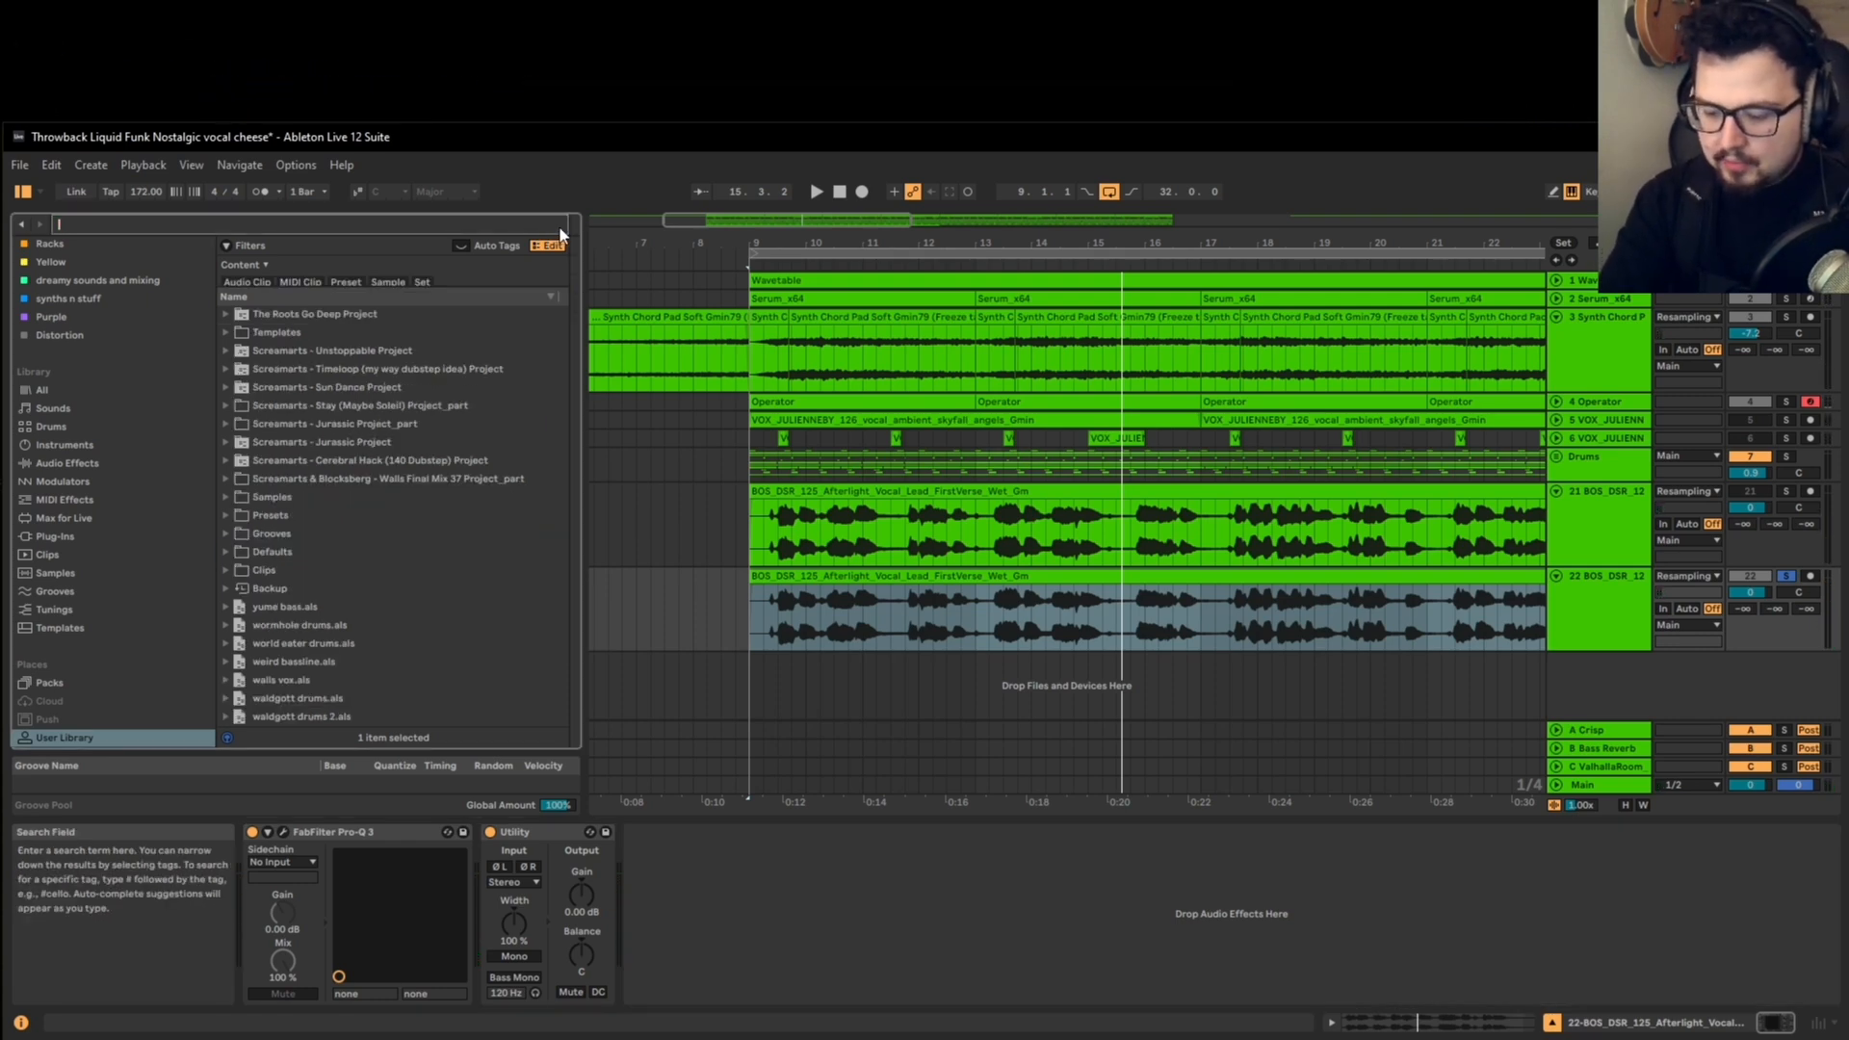
text(chor)
click(87, 536)
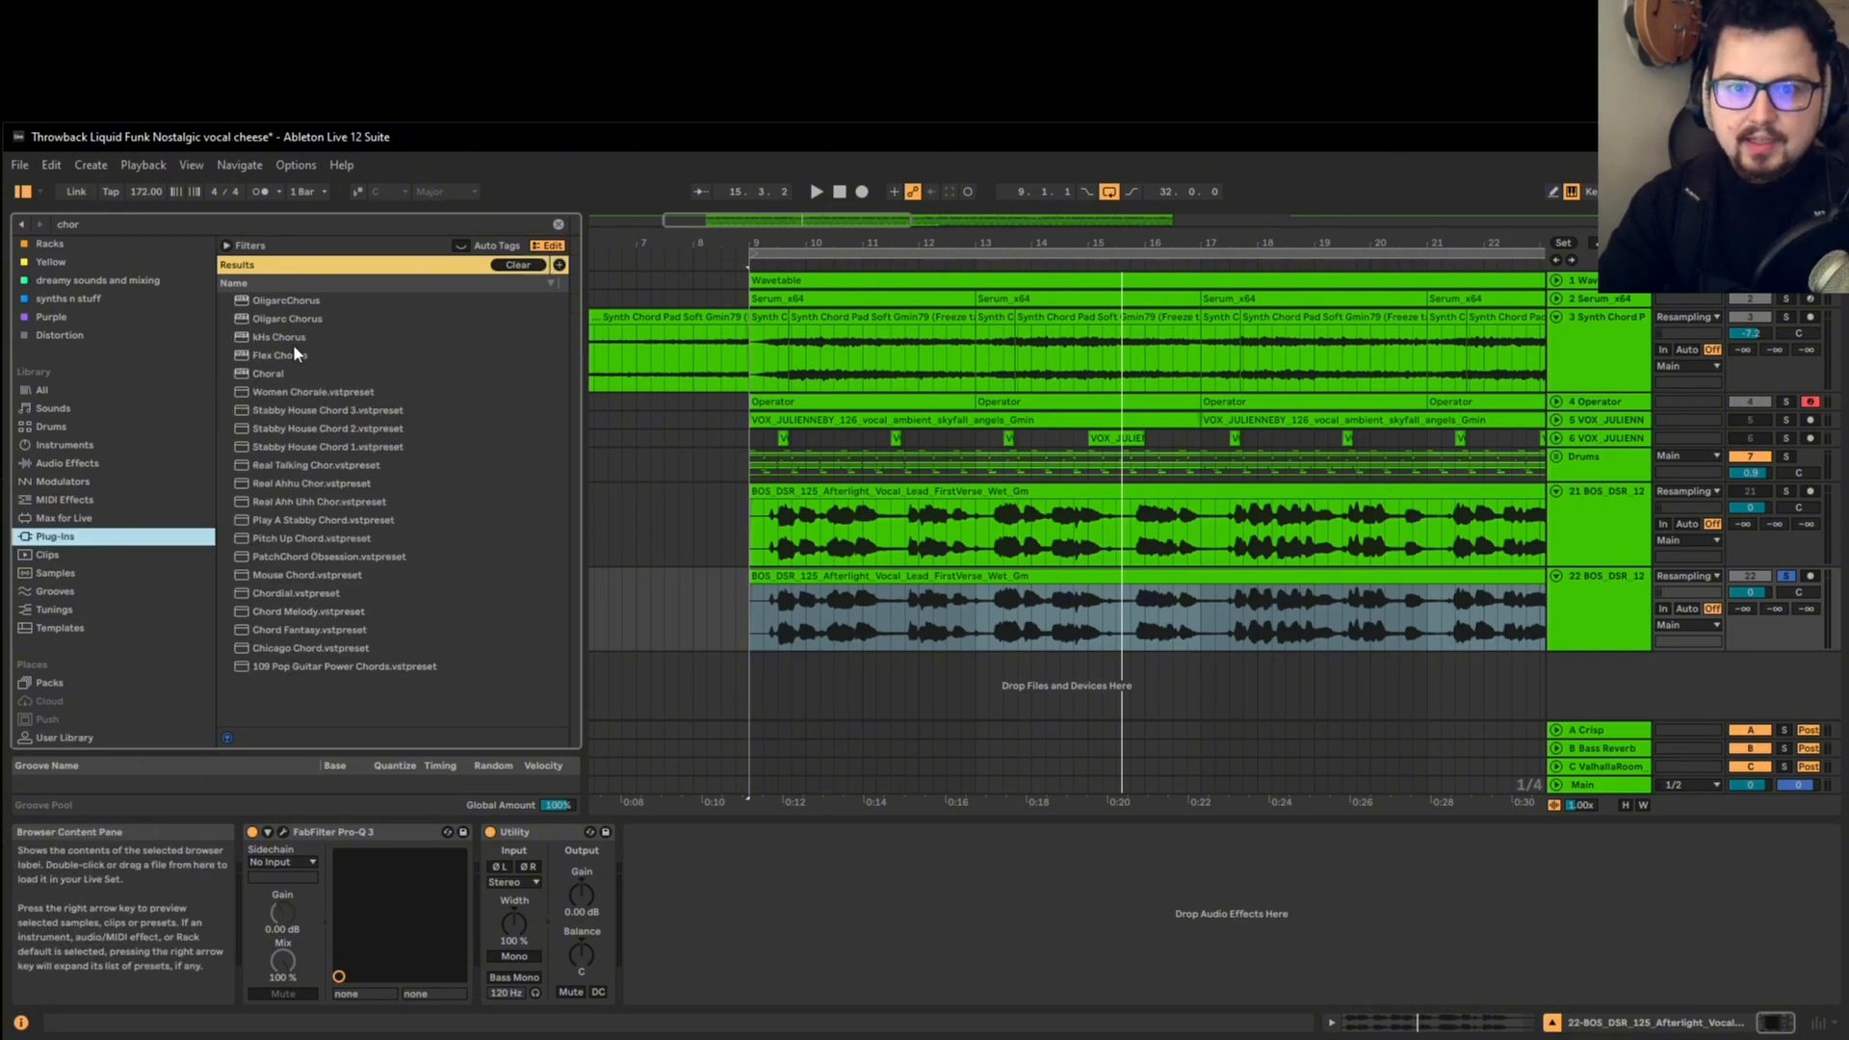
click(279, 374)
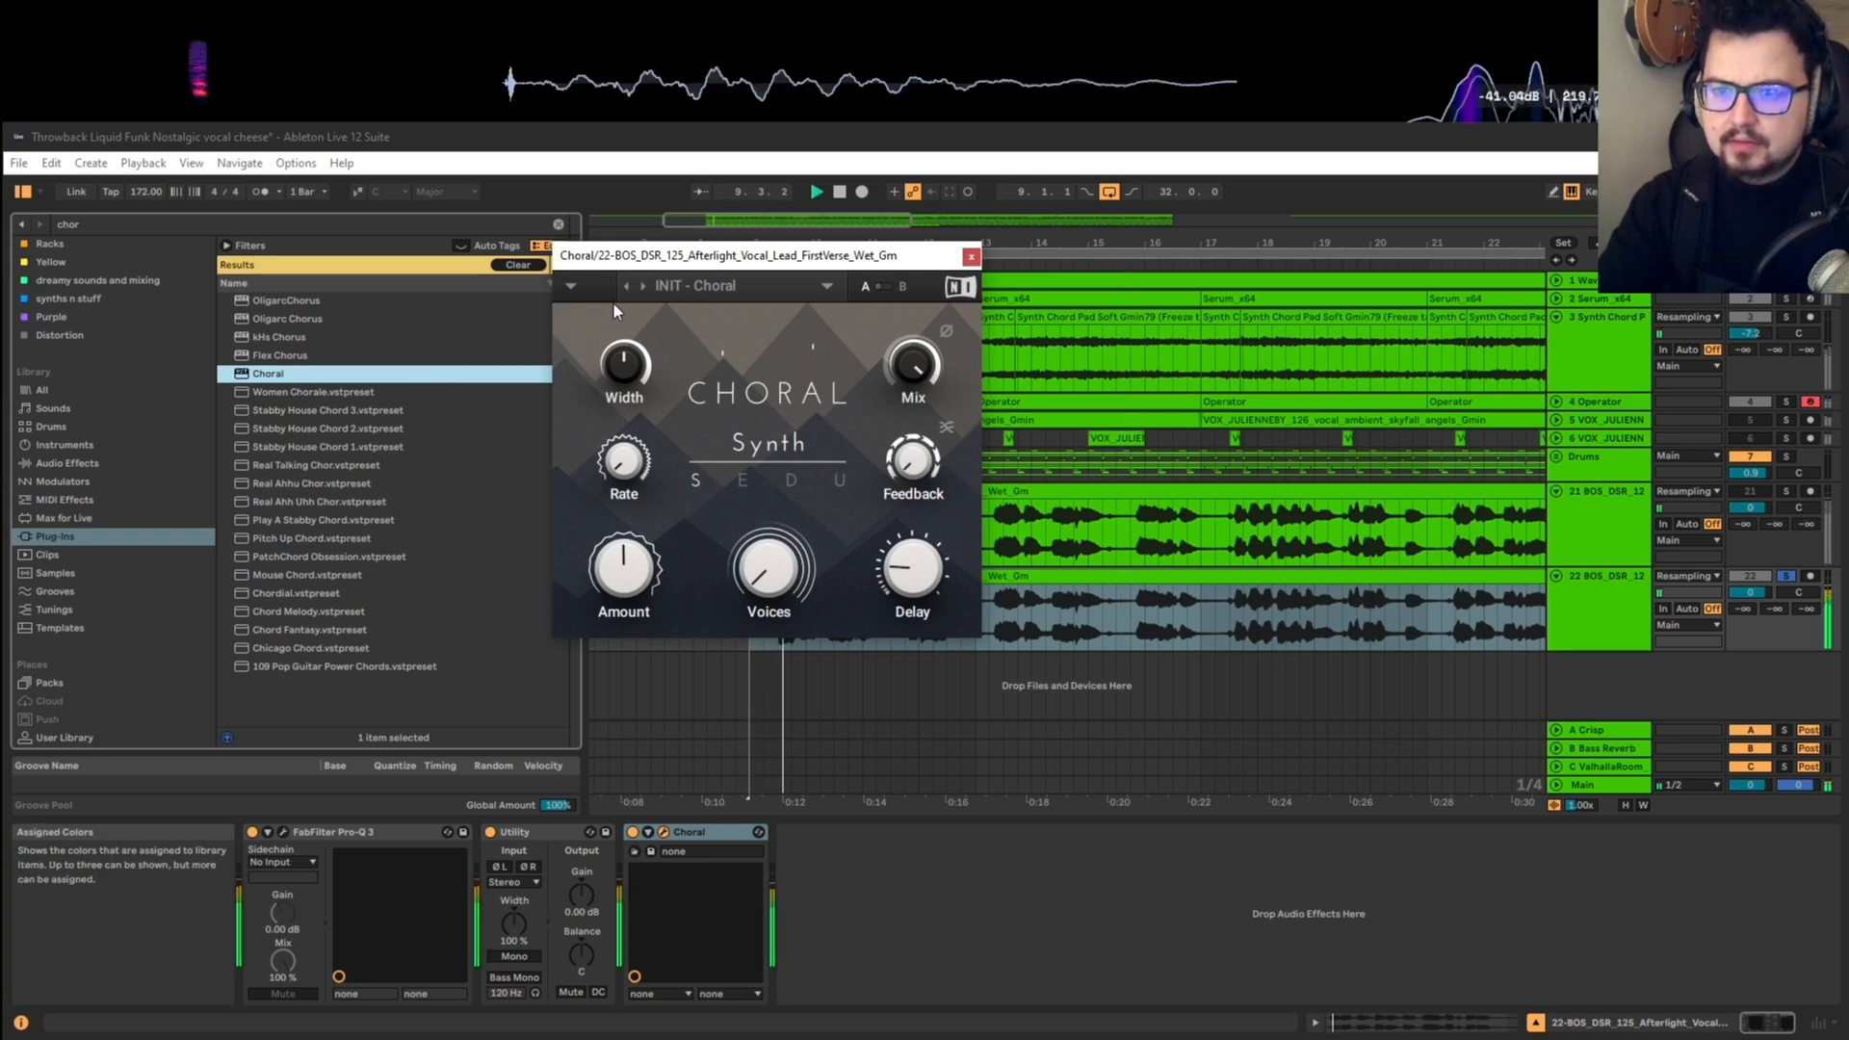
Step: Load the Night Mood preset in Choral and audition the soloed vocal, keeping the arrangement in view
click(643, 282)
click(643, 282)
click(644, 282)
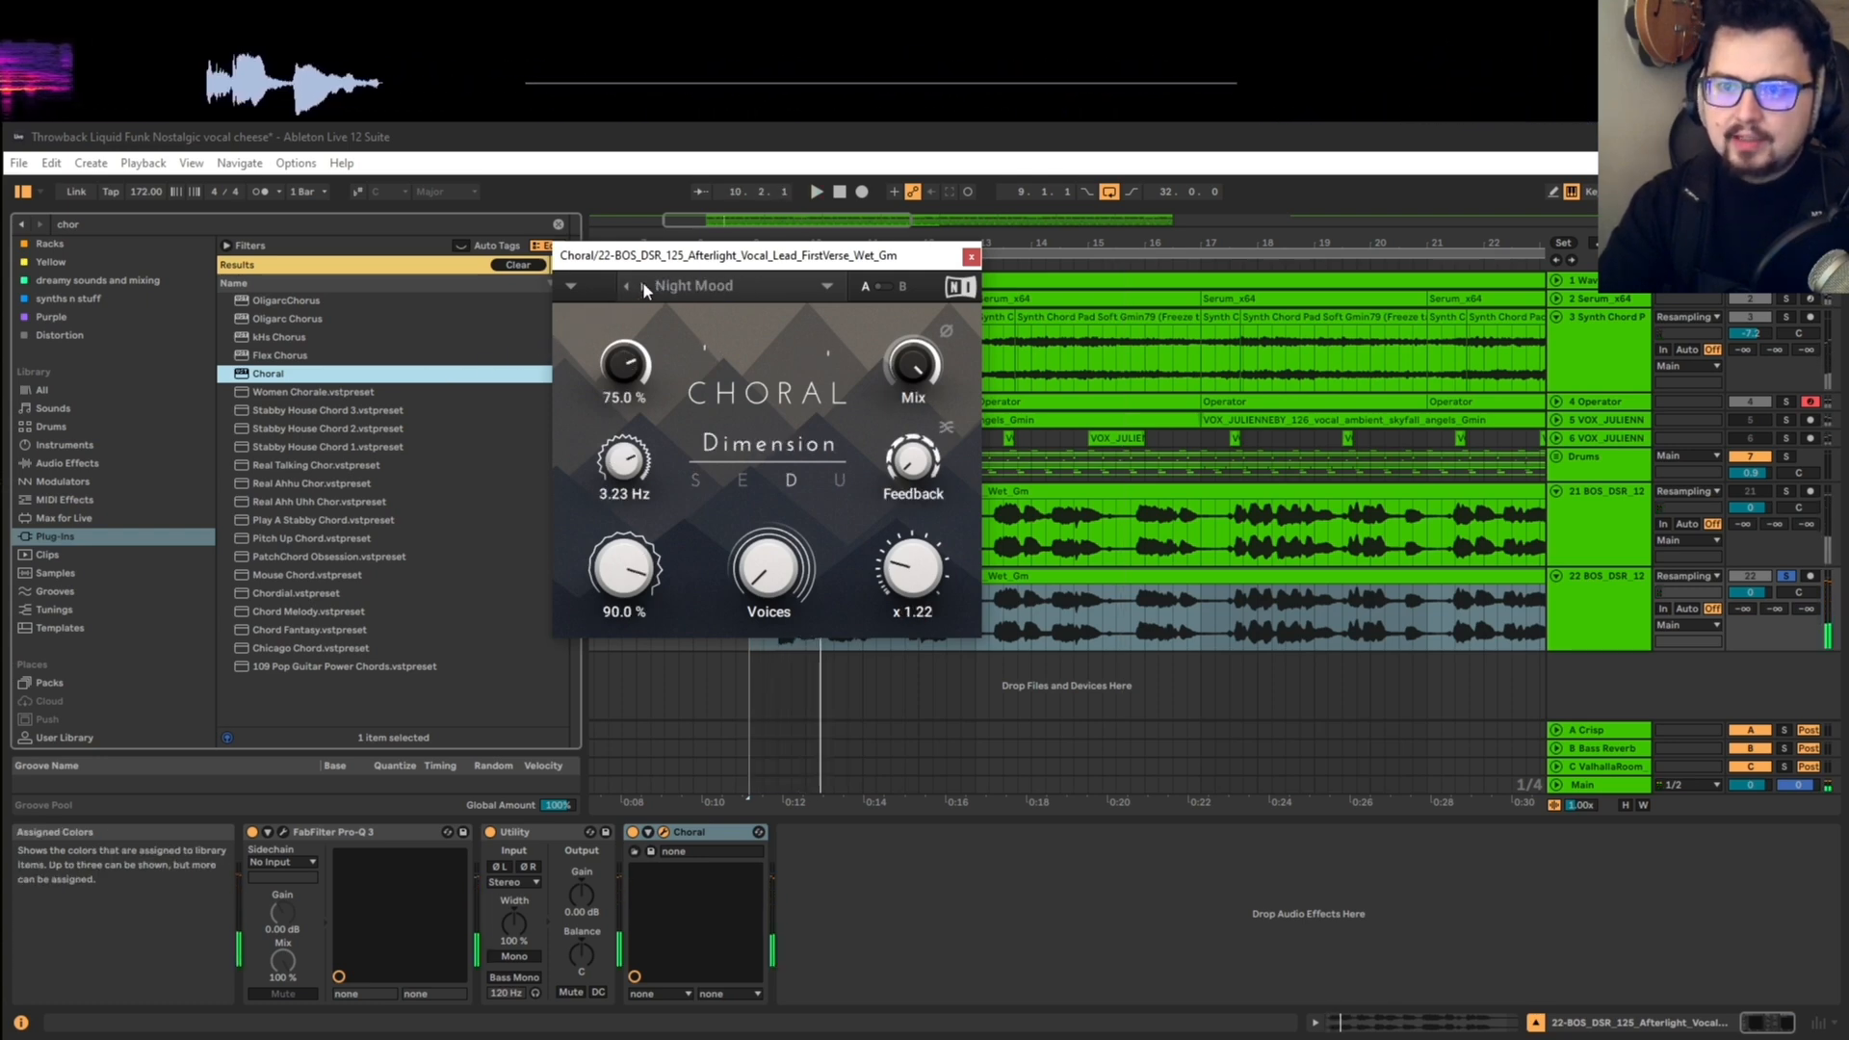
drag(732, 264, 483, 254)
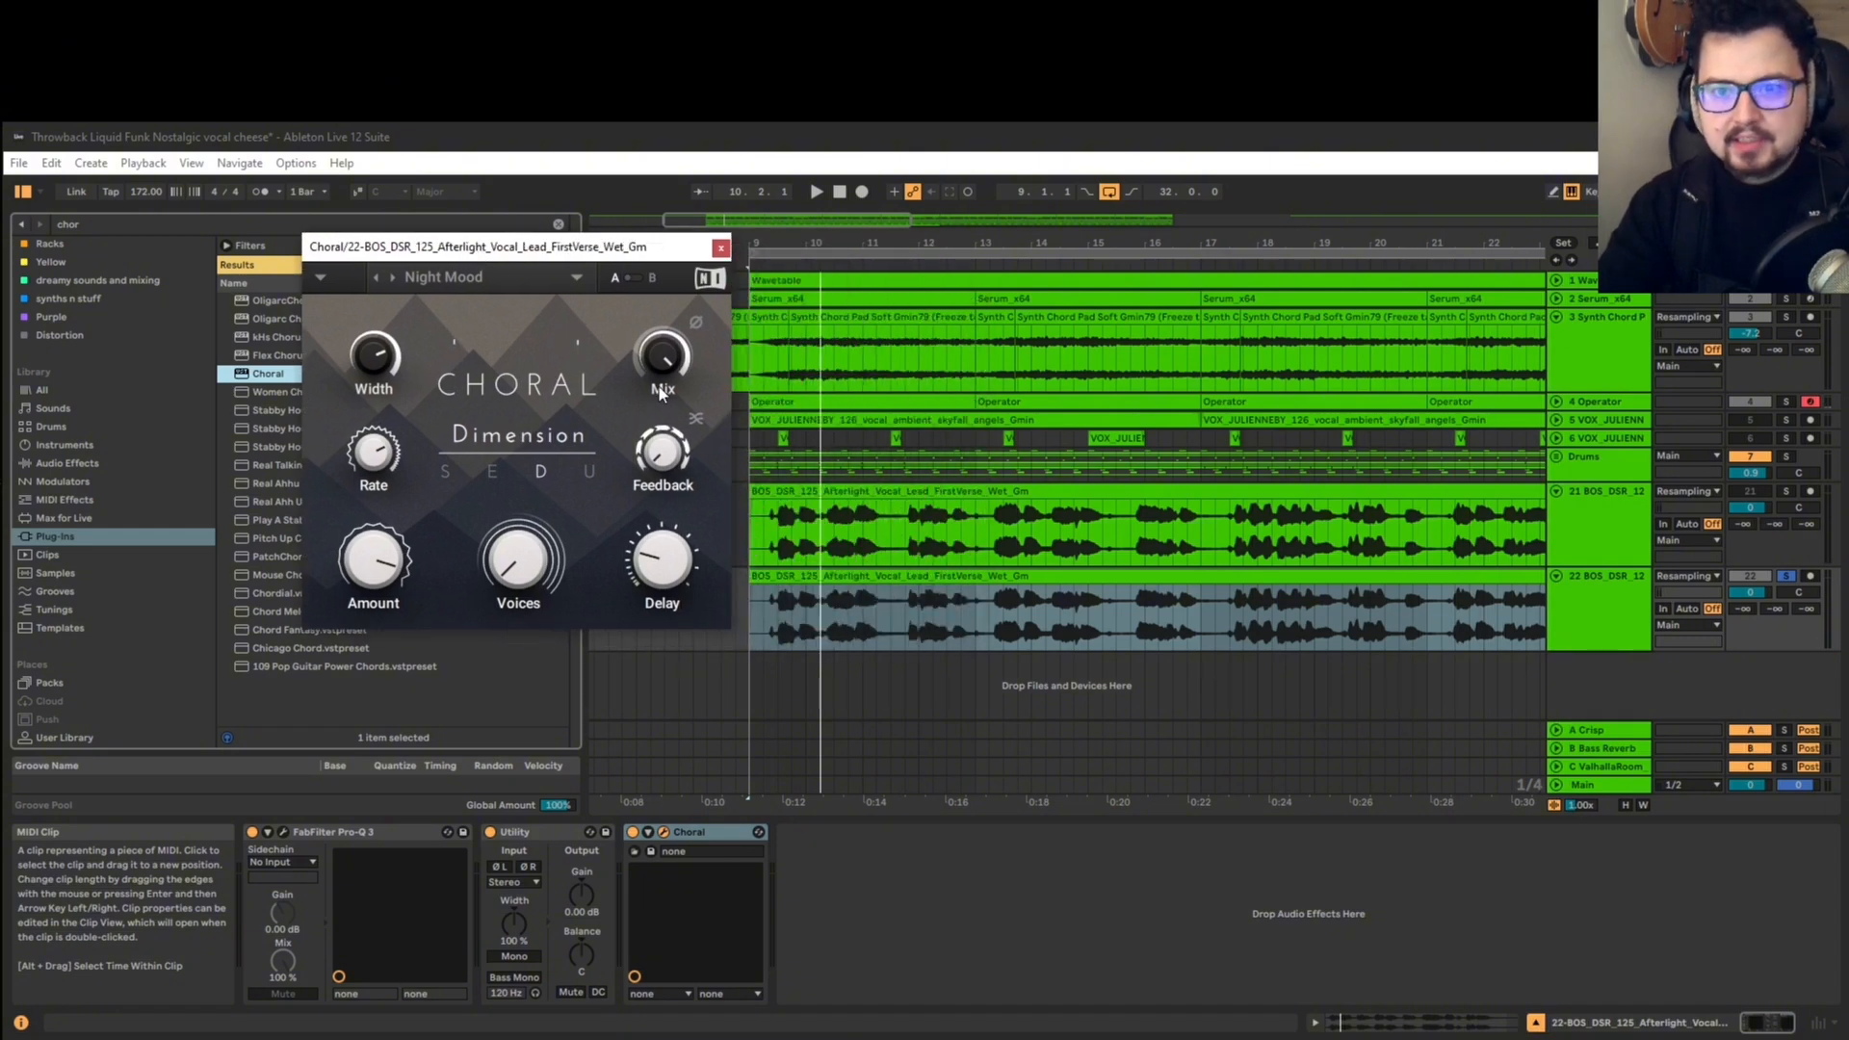
key(space)
scroll(772, 581, down, 3)
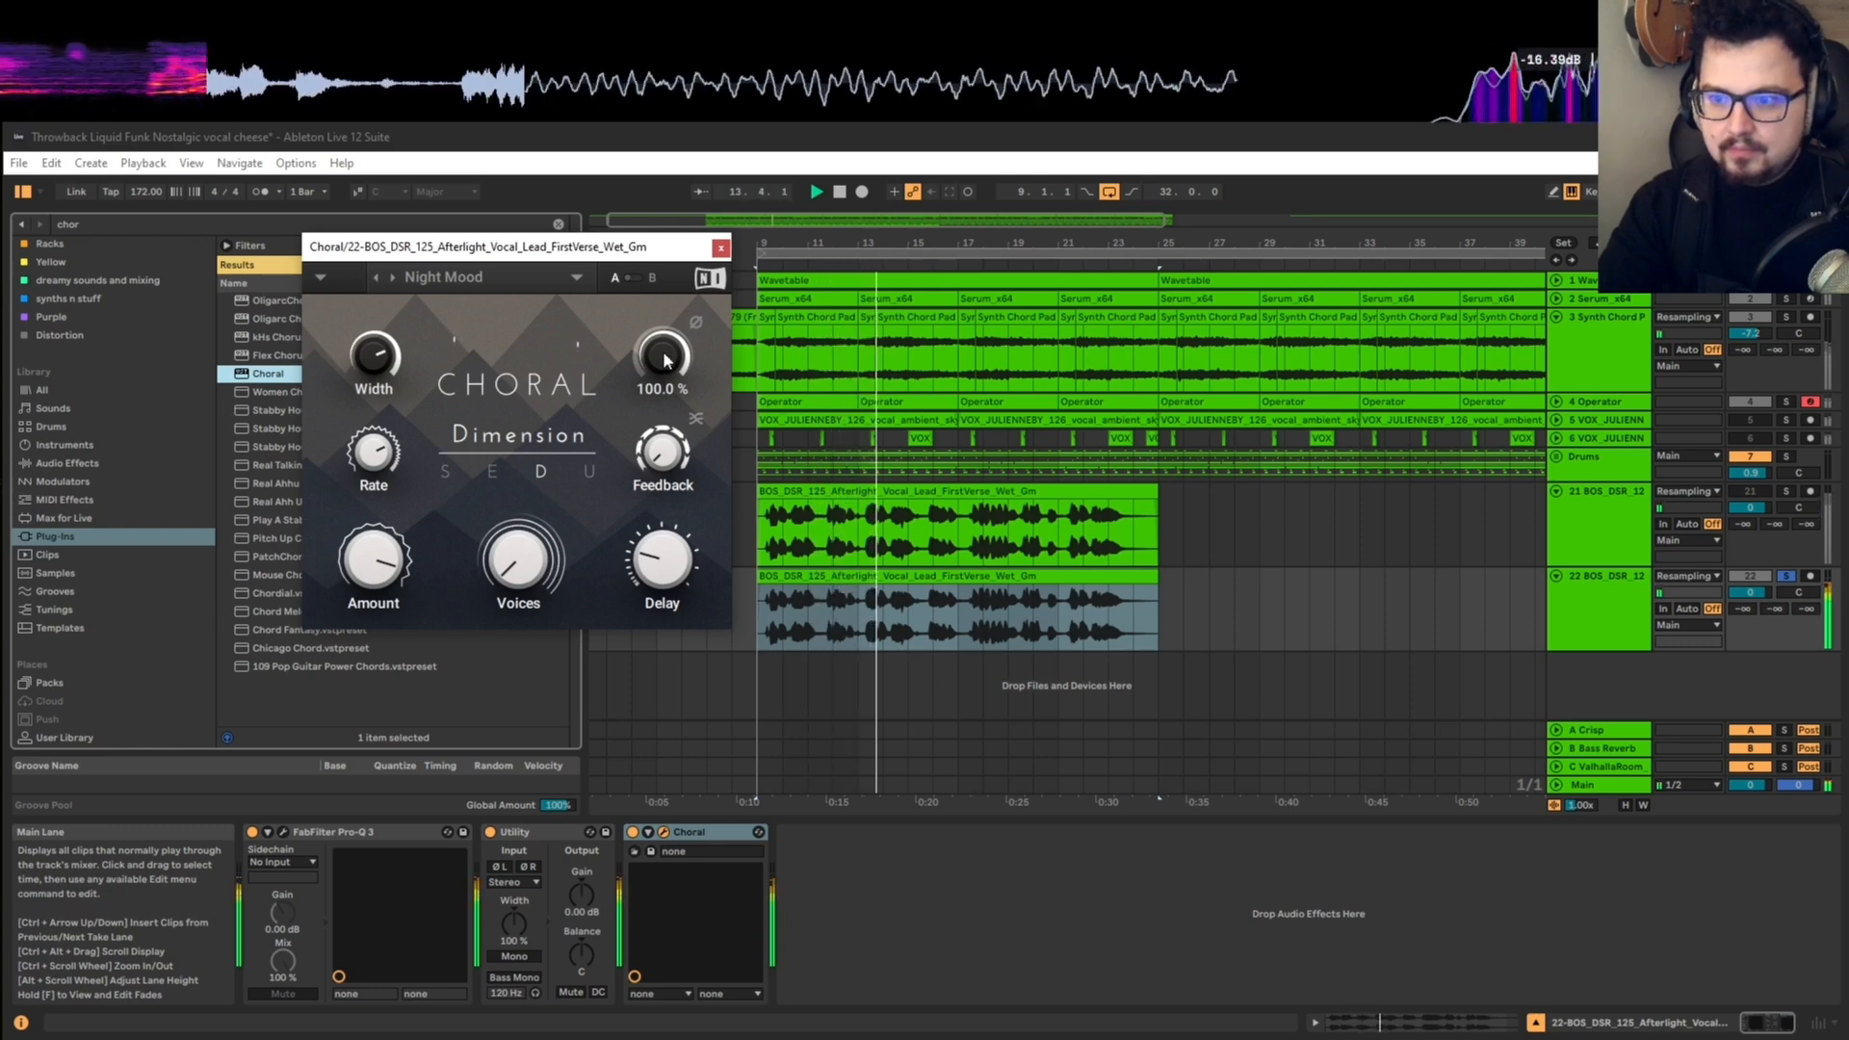
Step: Unsolo the lower vocal track, audition it in the full mix and close the Choral window
click(1787, 576)
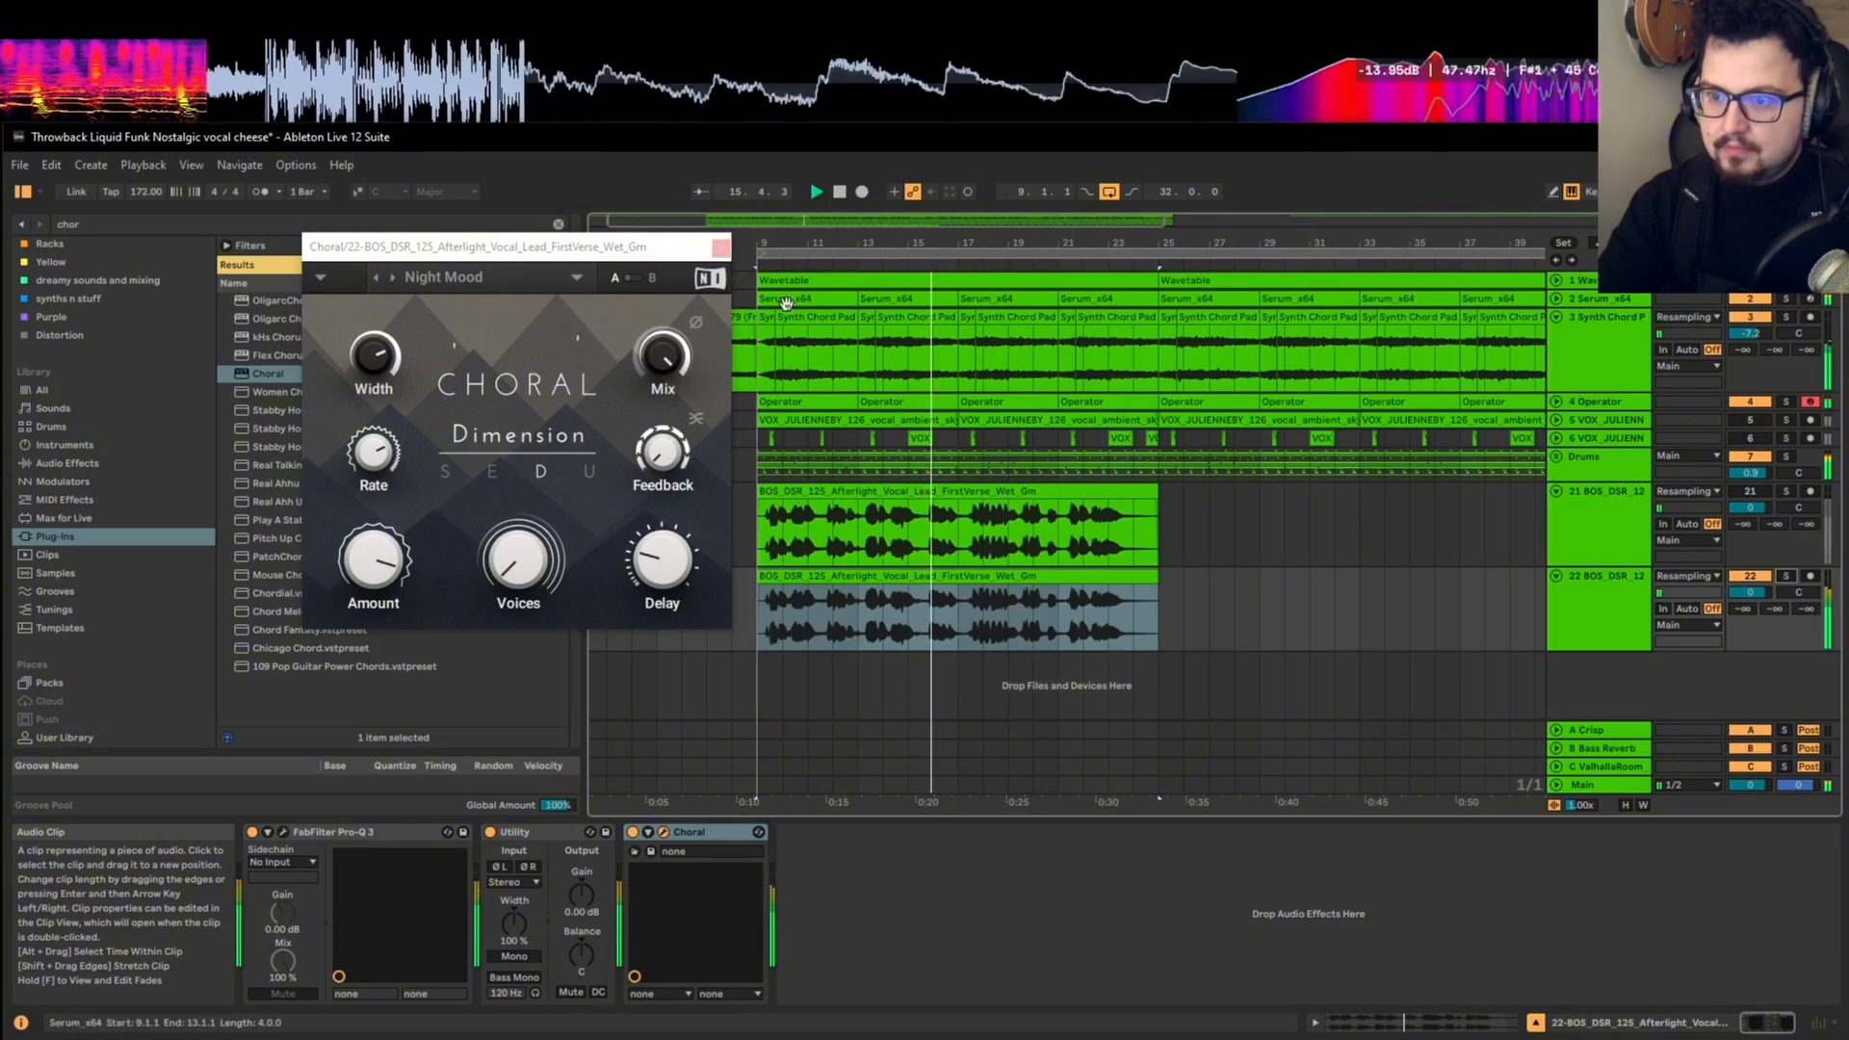
click(1651, 610)
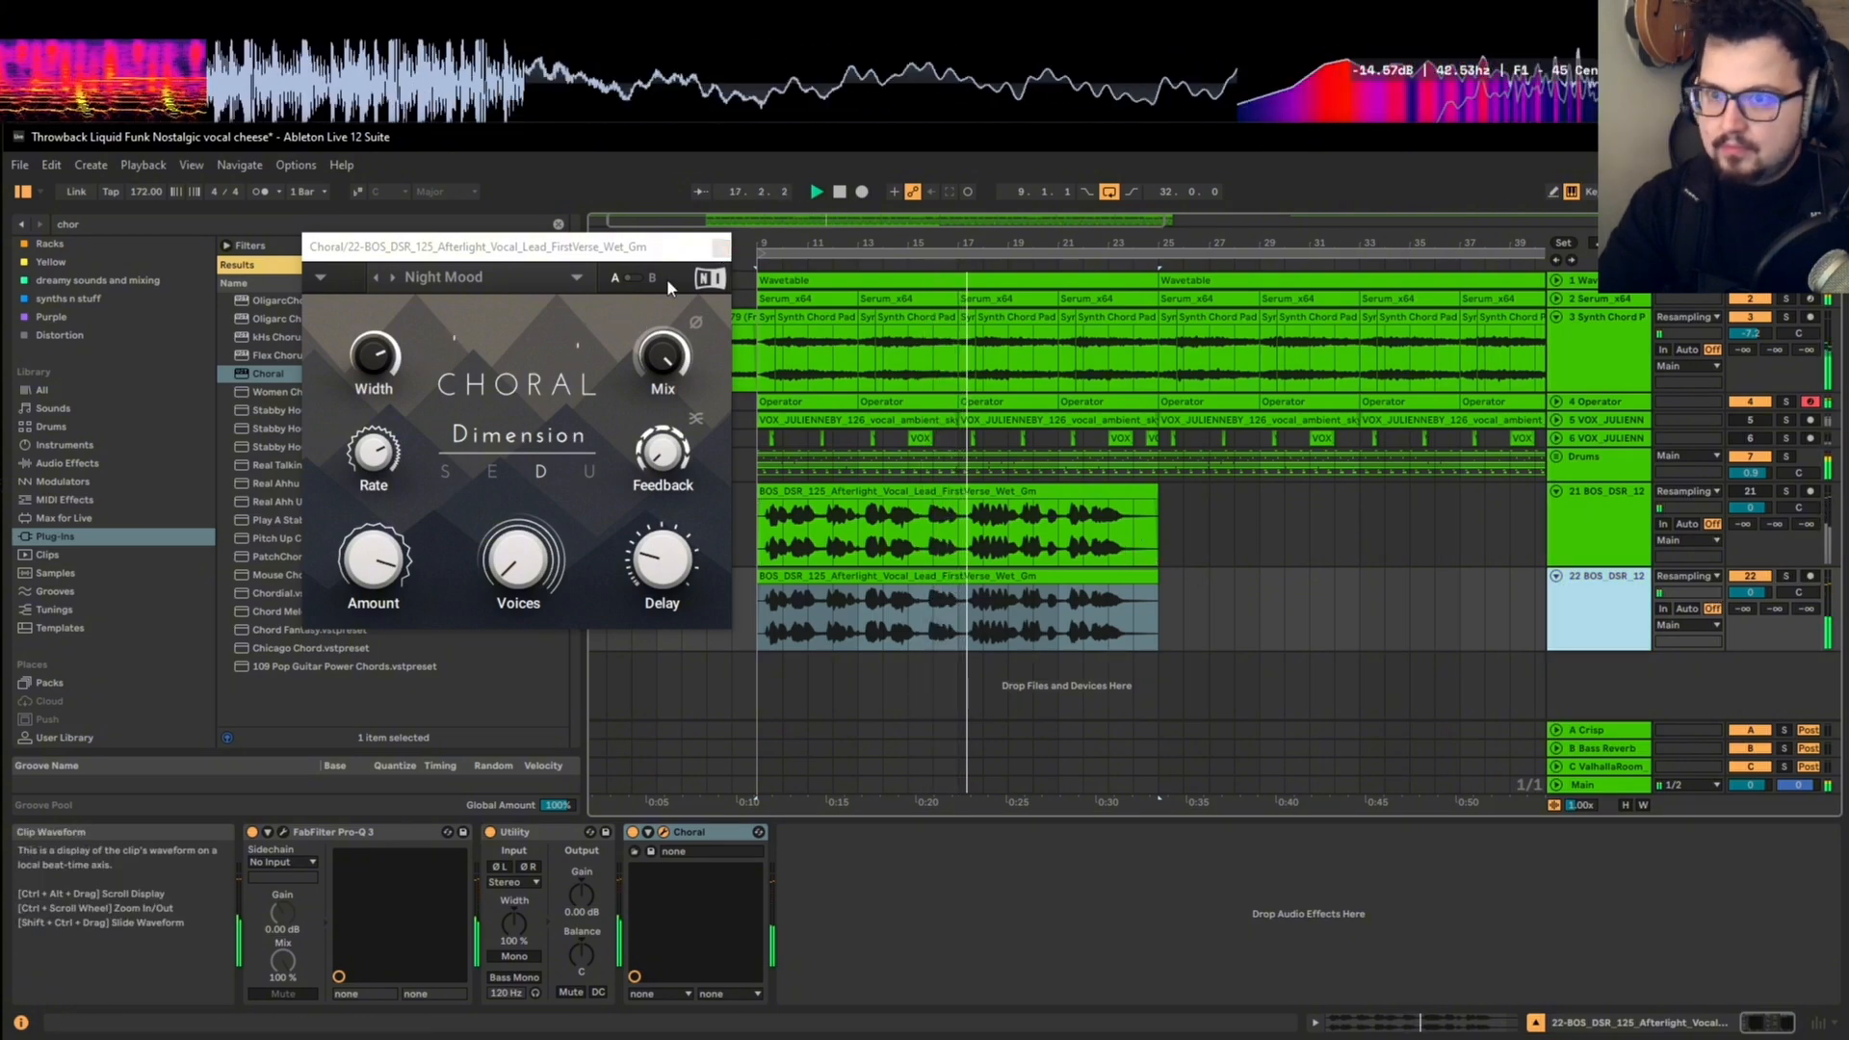
click(720, 247)
click(784, 254)
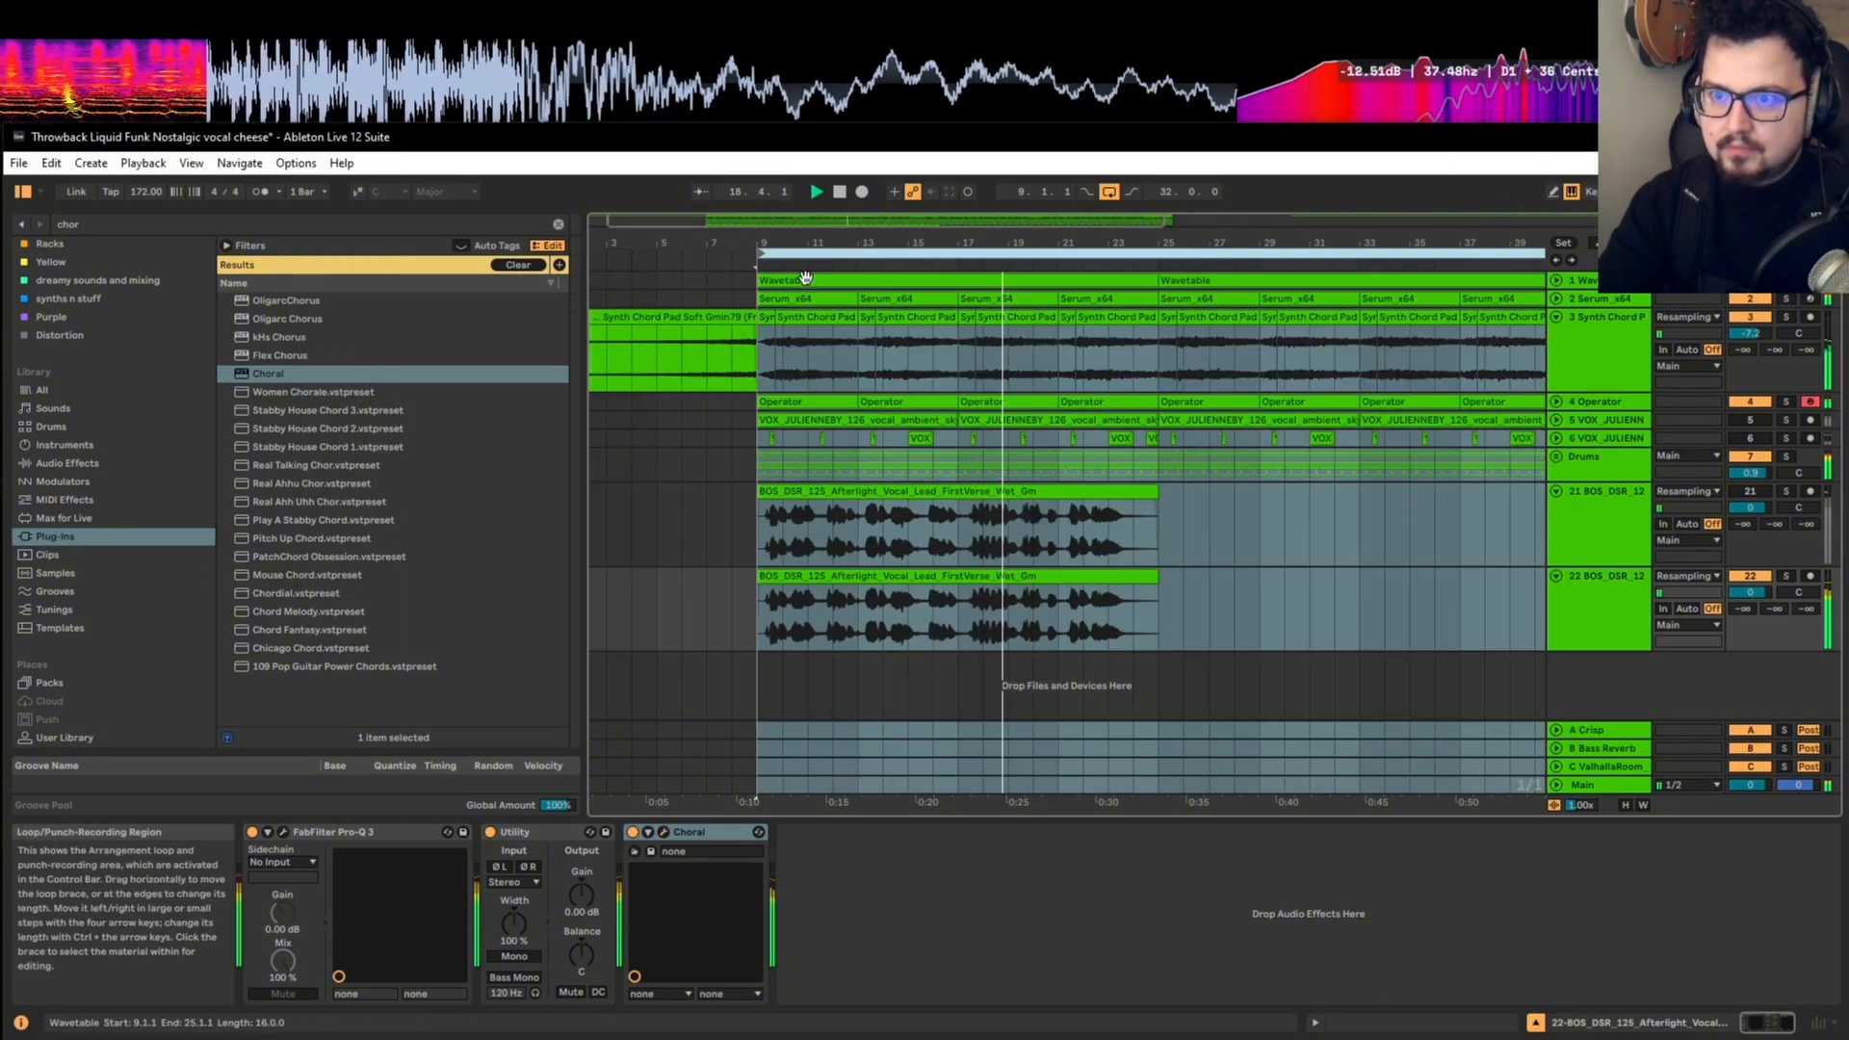
scroll(806, 328, down, 3)
key(space)
Step: Solo the lower vocal track, search the plug-ins for "delay" and add the Cluster Delay effect to that track
click(1785, 576)
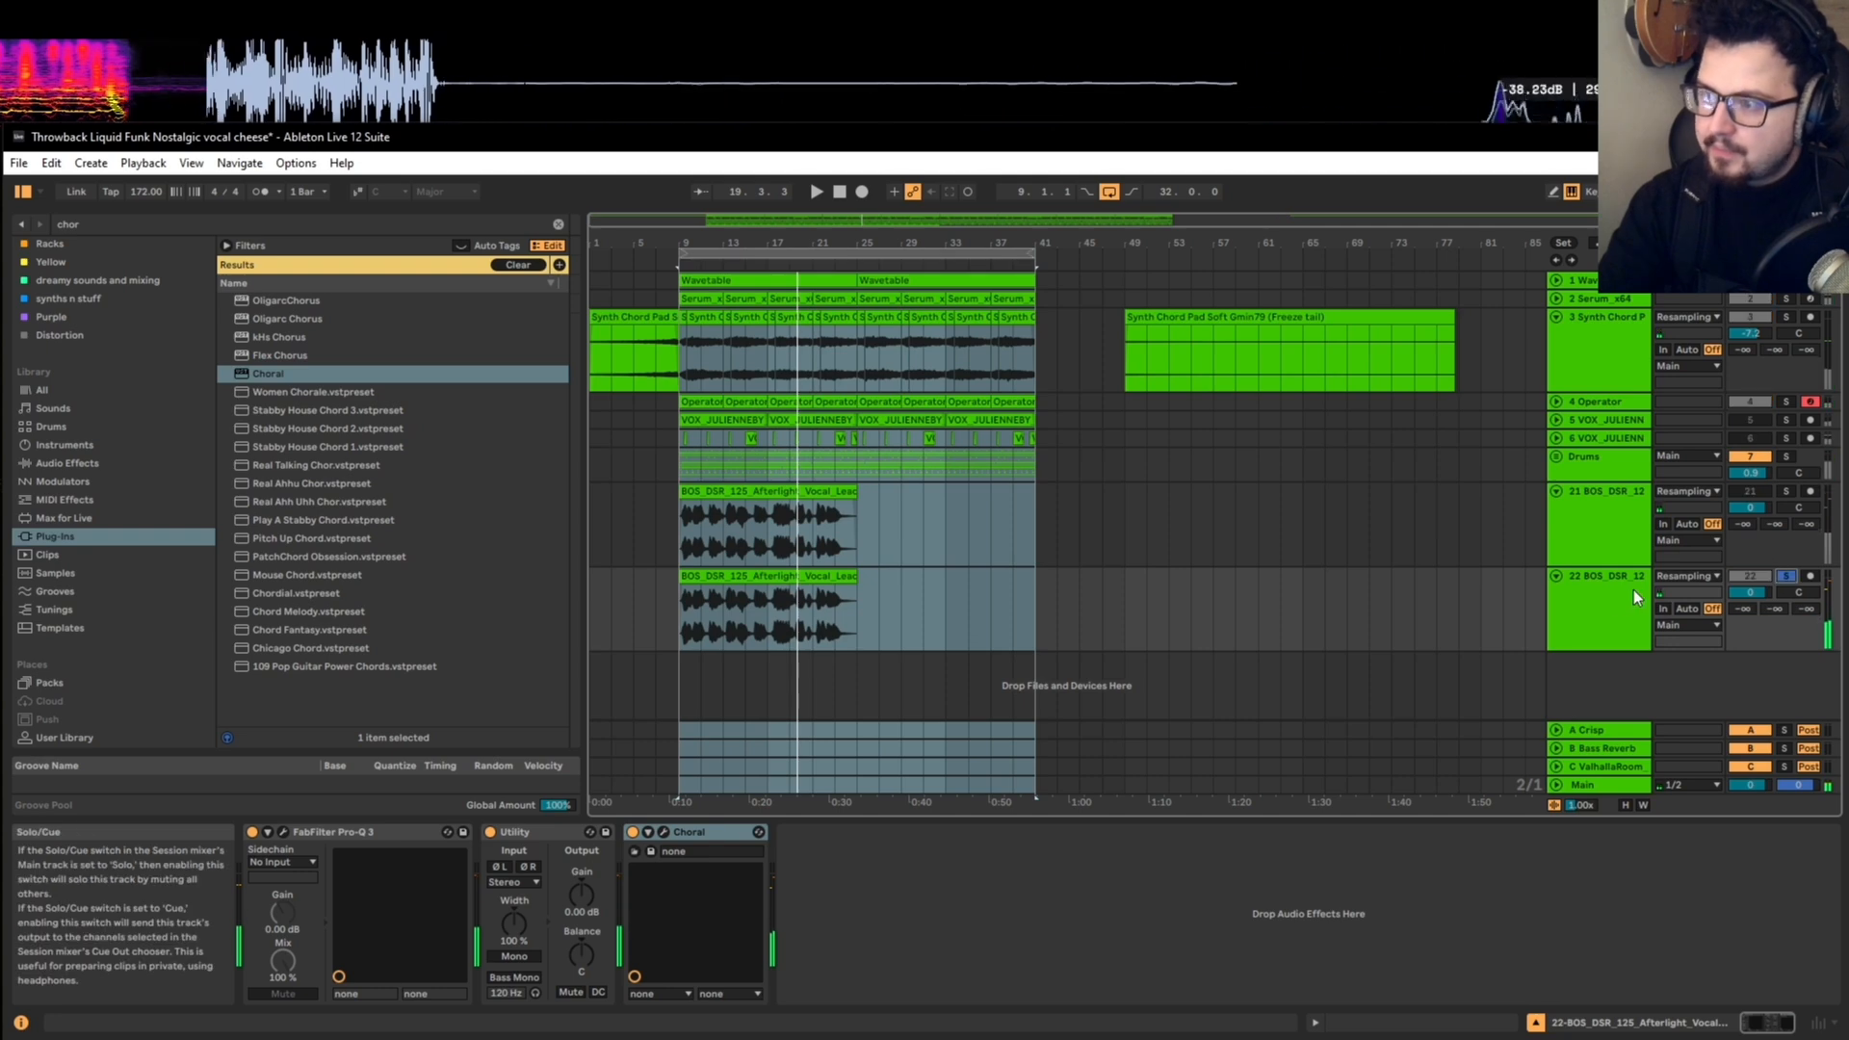
click(1629, 593)
scroll(640, 650, up, 3)
scroll(639, 650, up, 3)
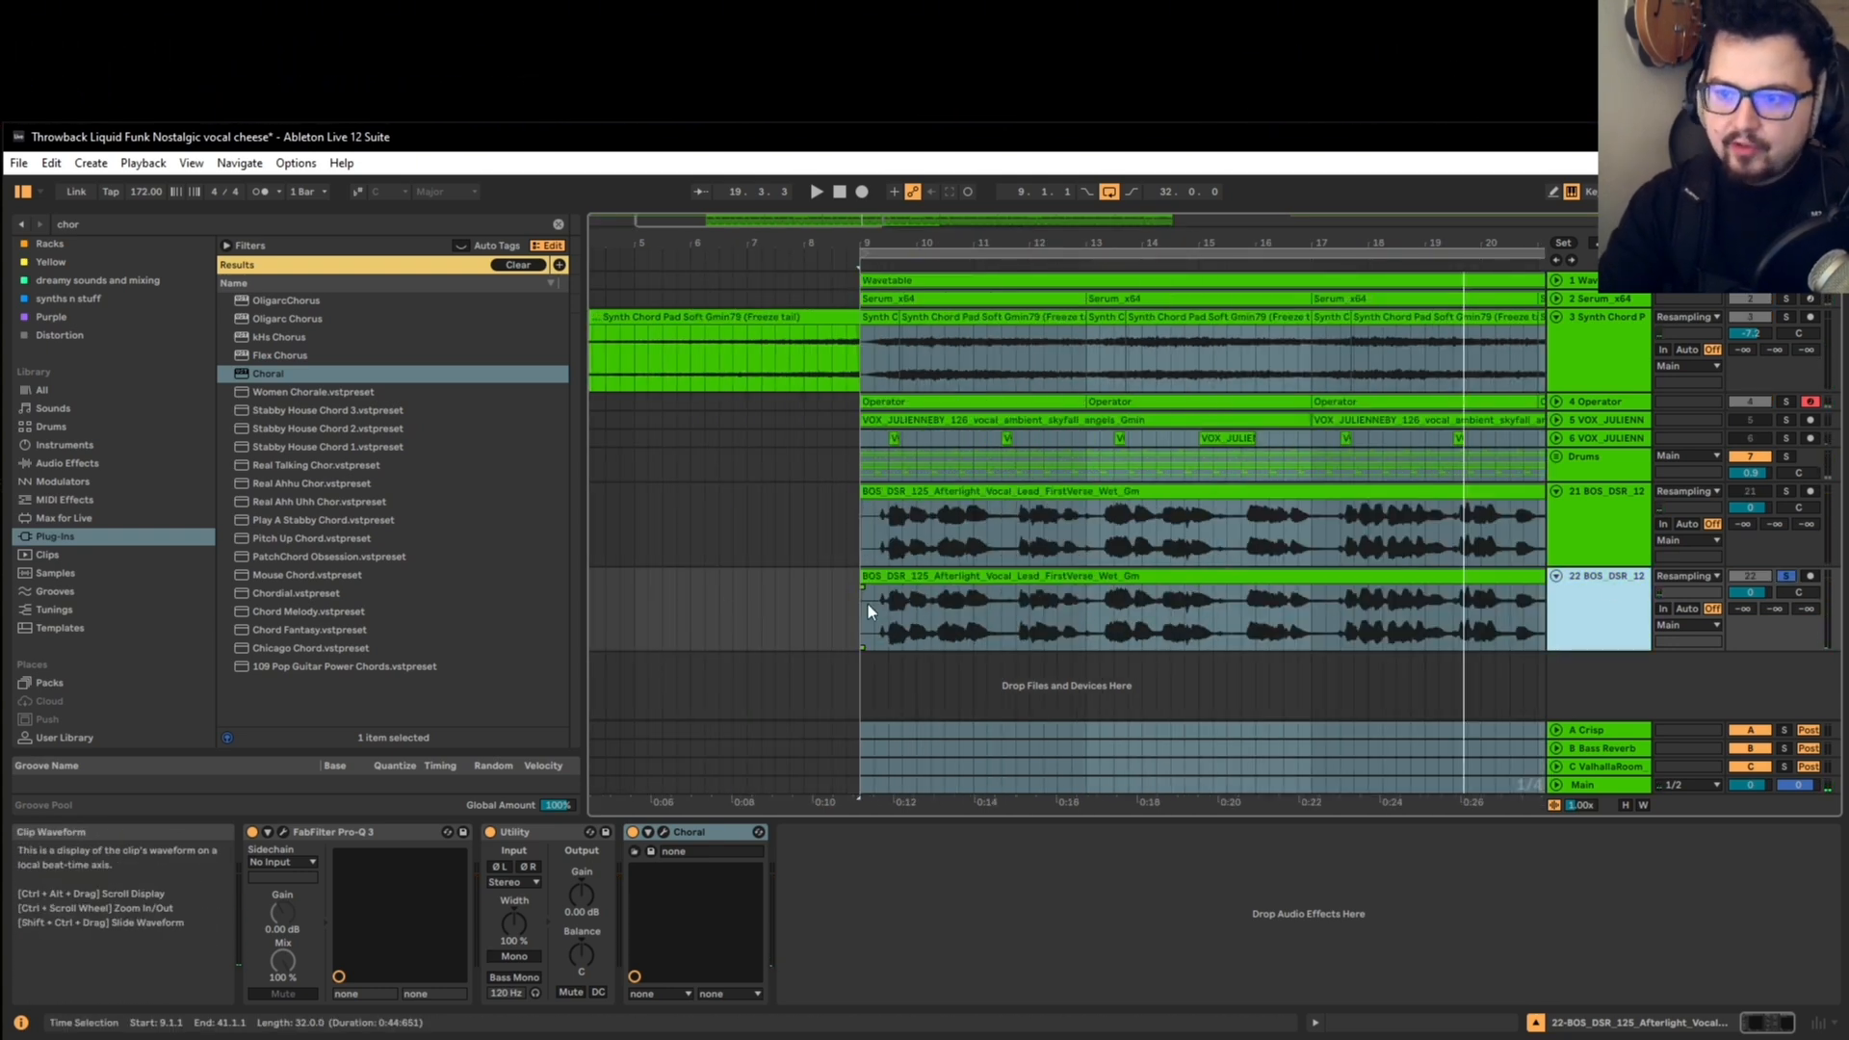
scroll(878, 630, down, 3)
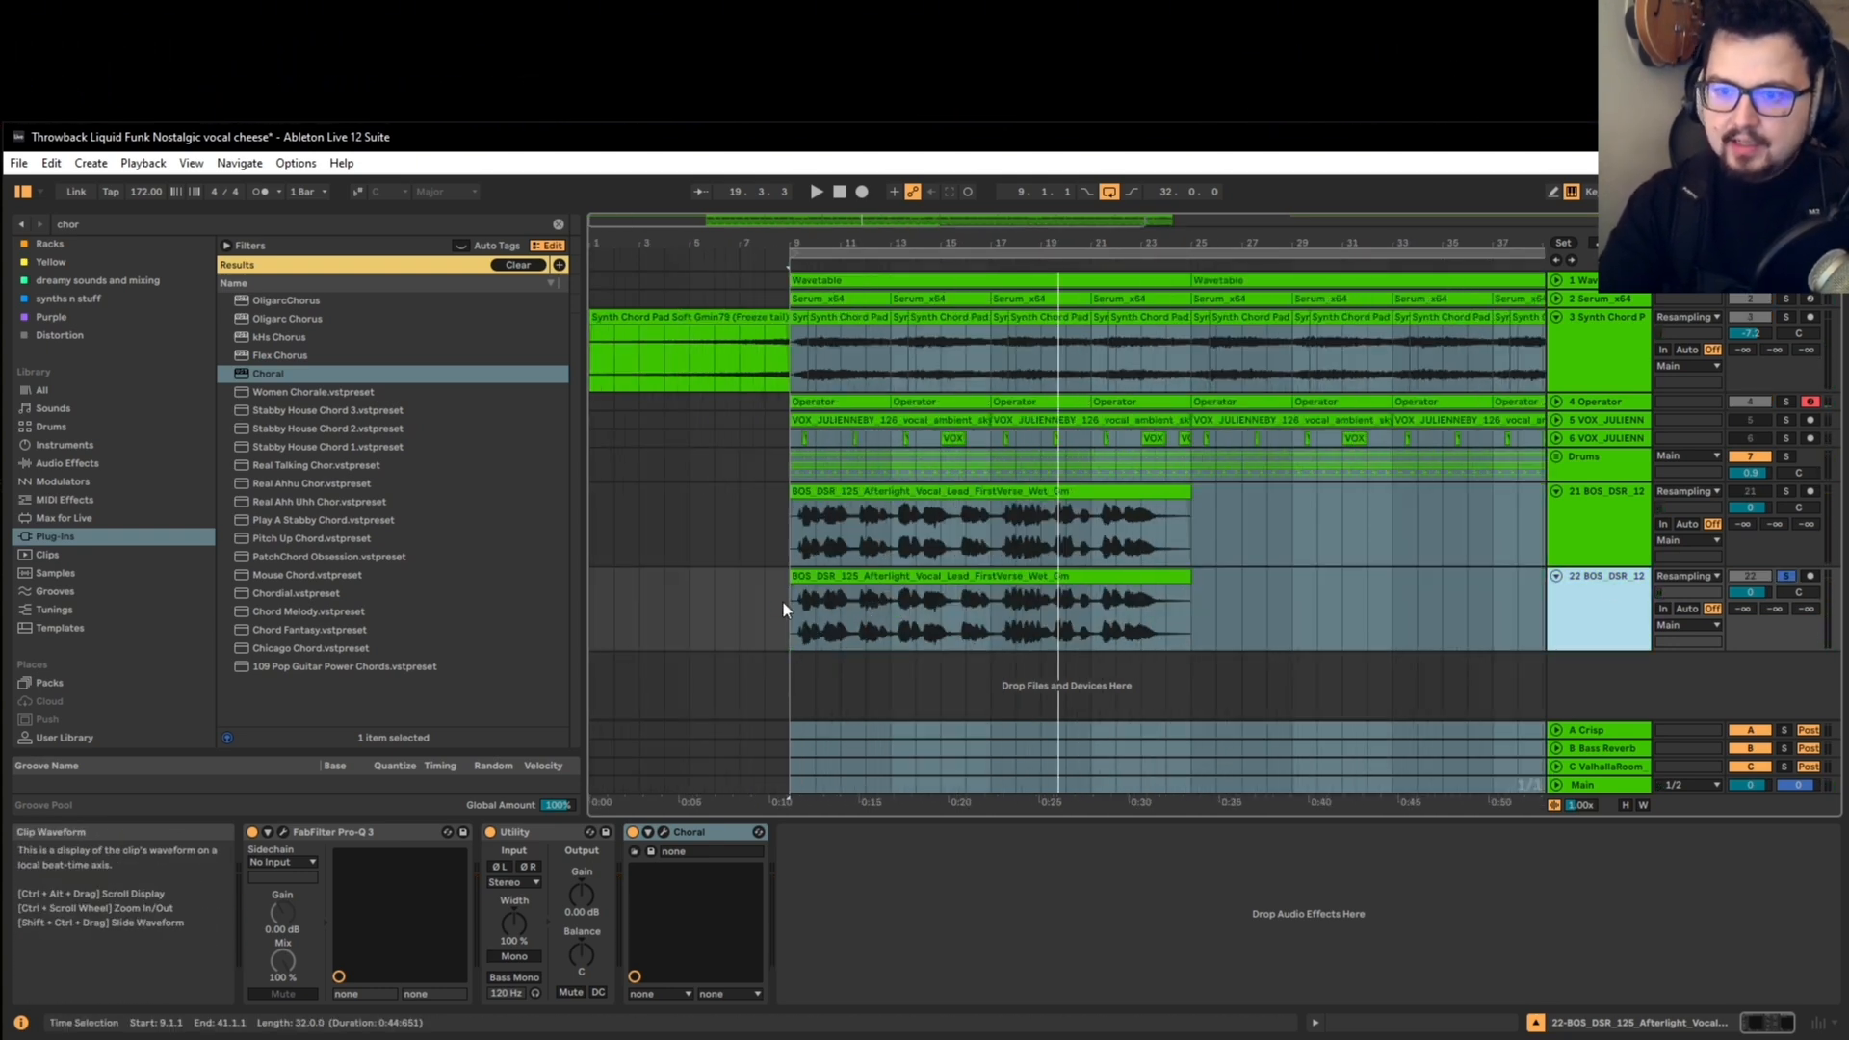
click(559, 223)
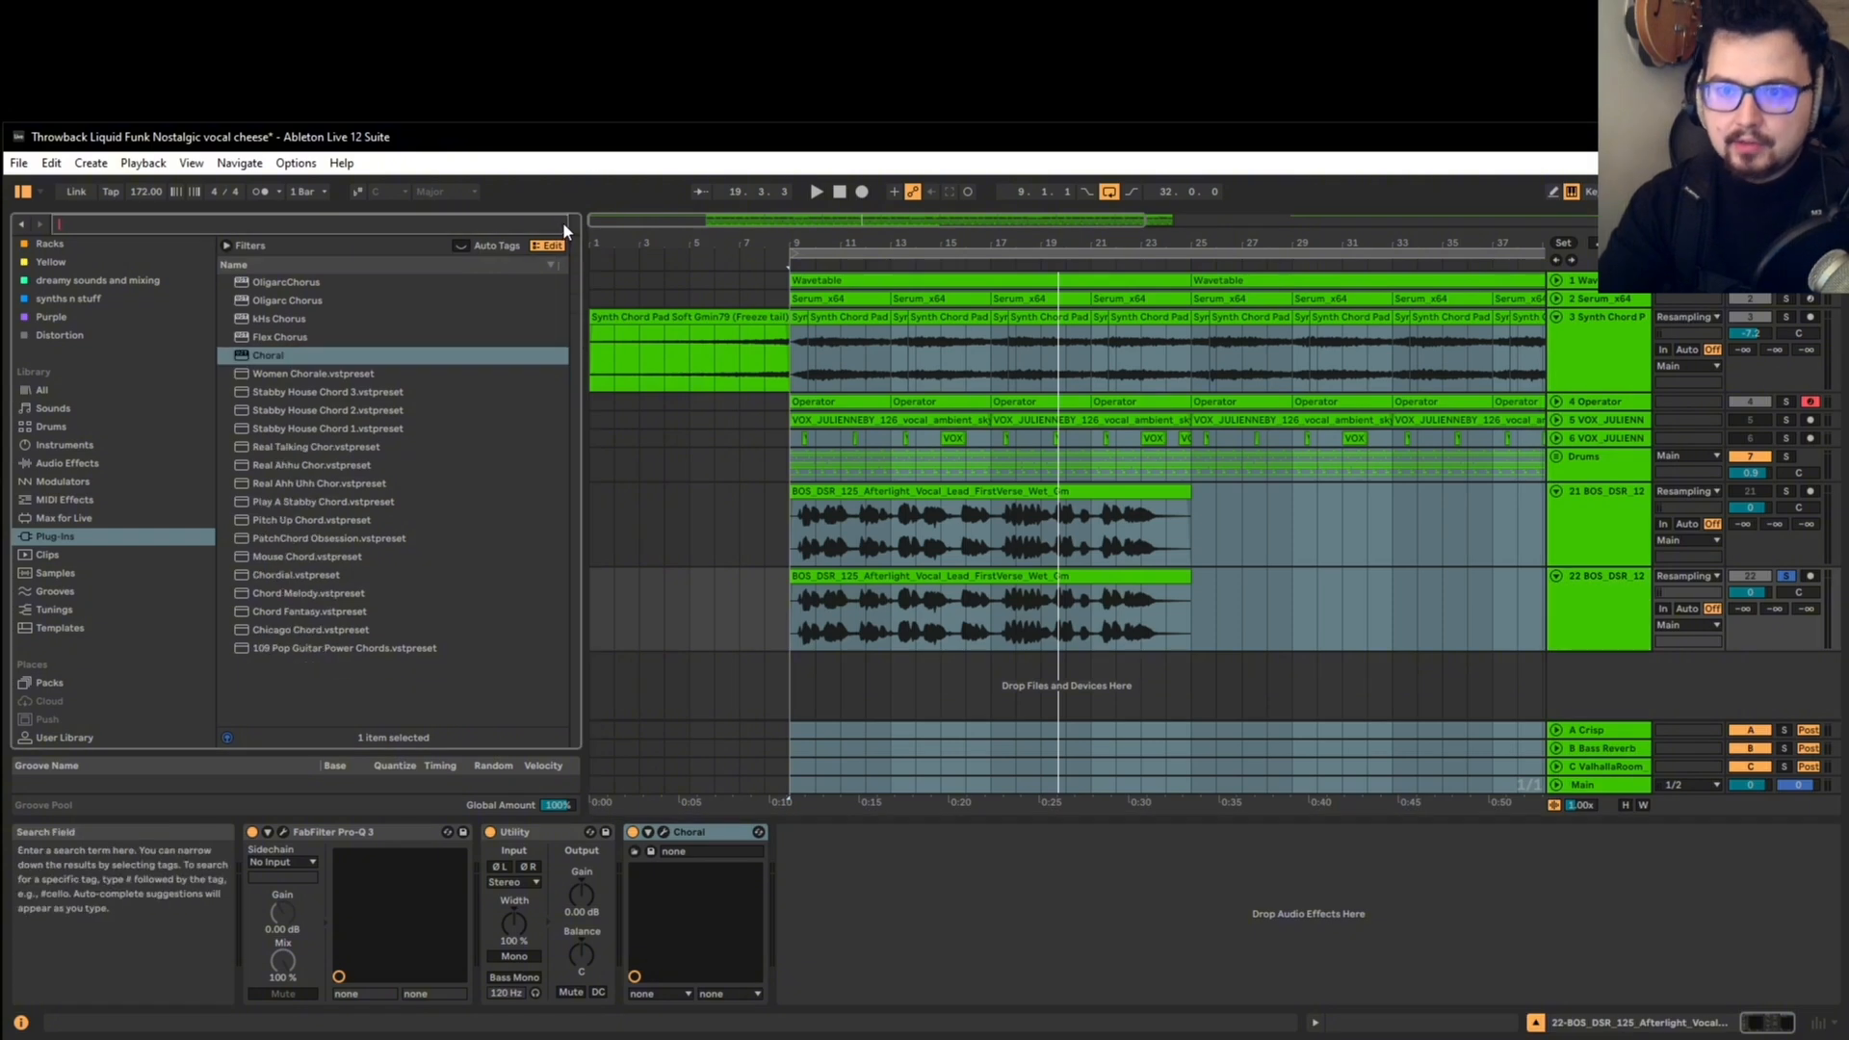
text(delay)
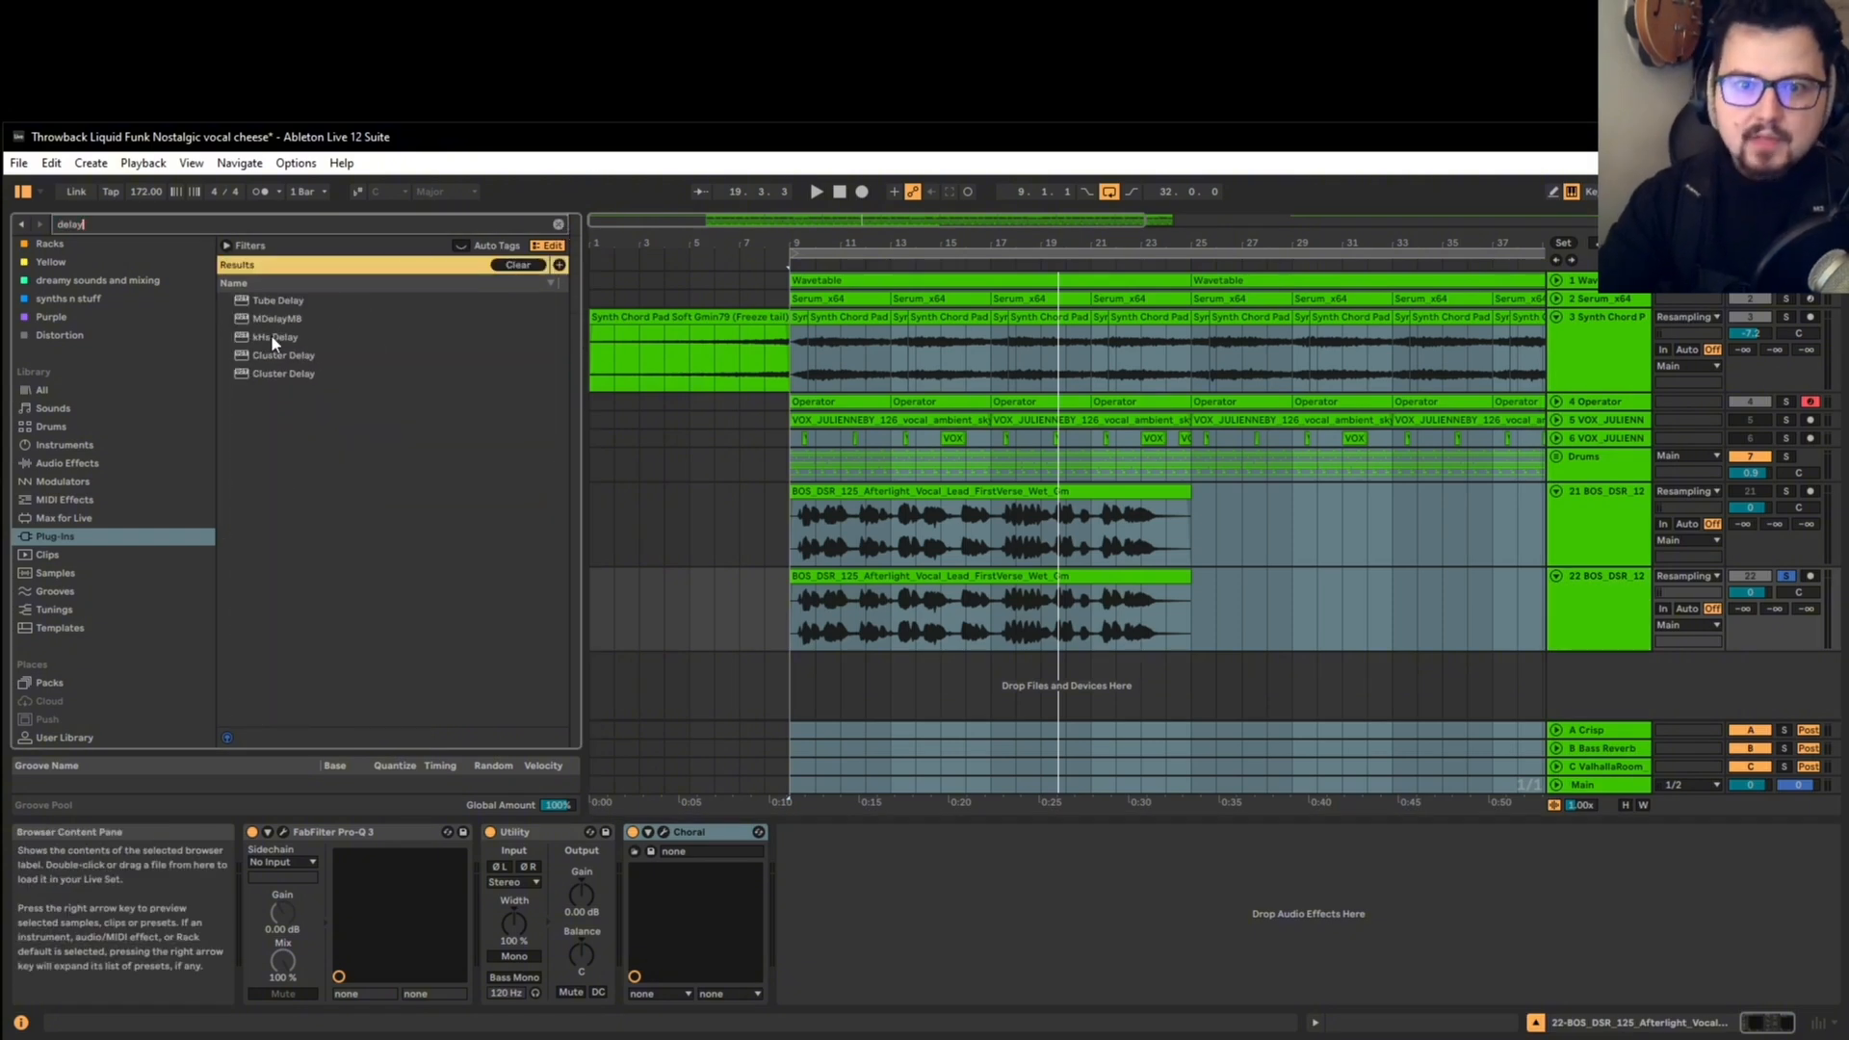
double_click(308, 356)
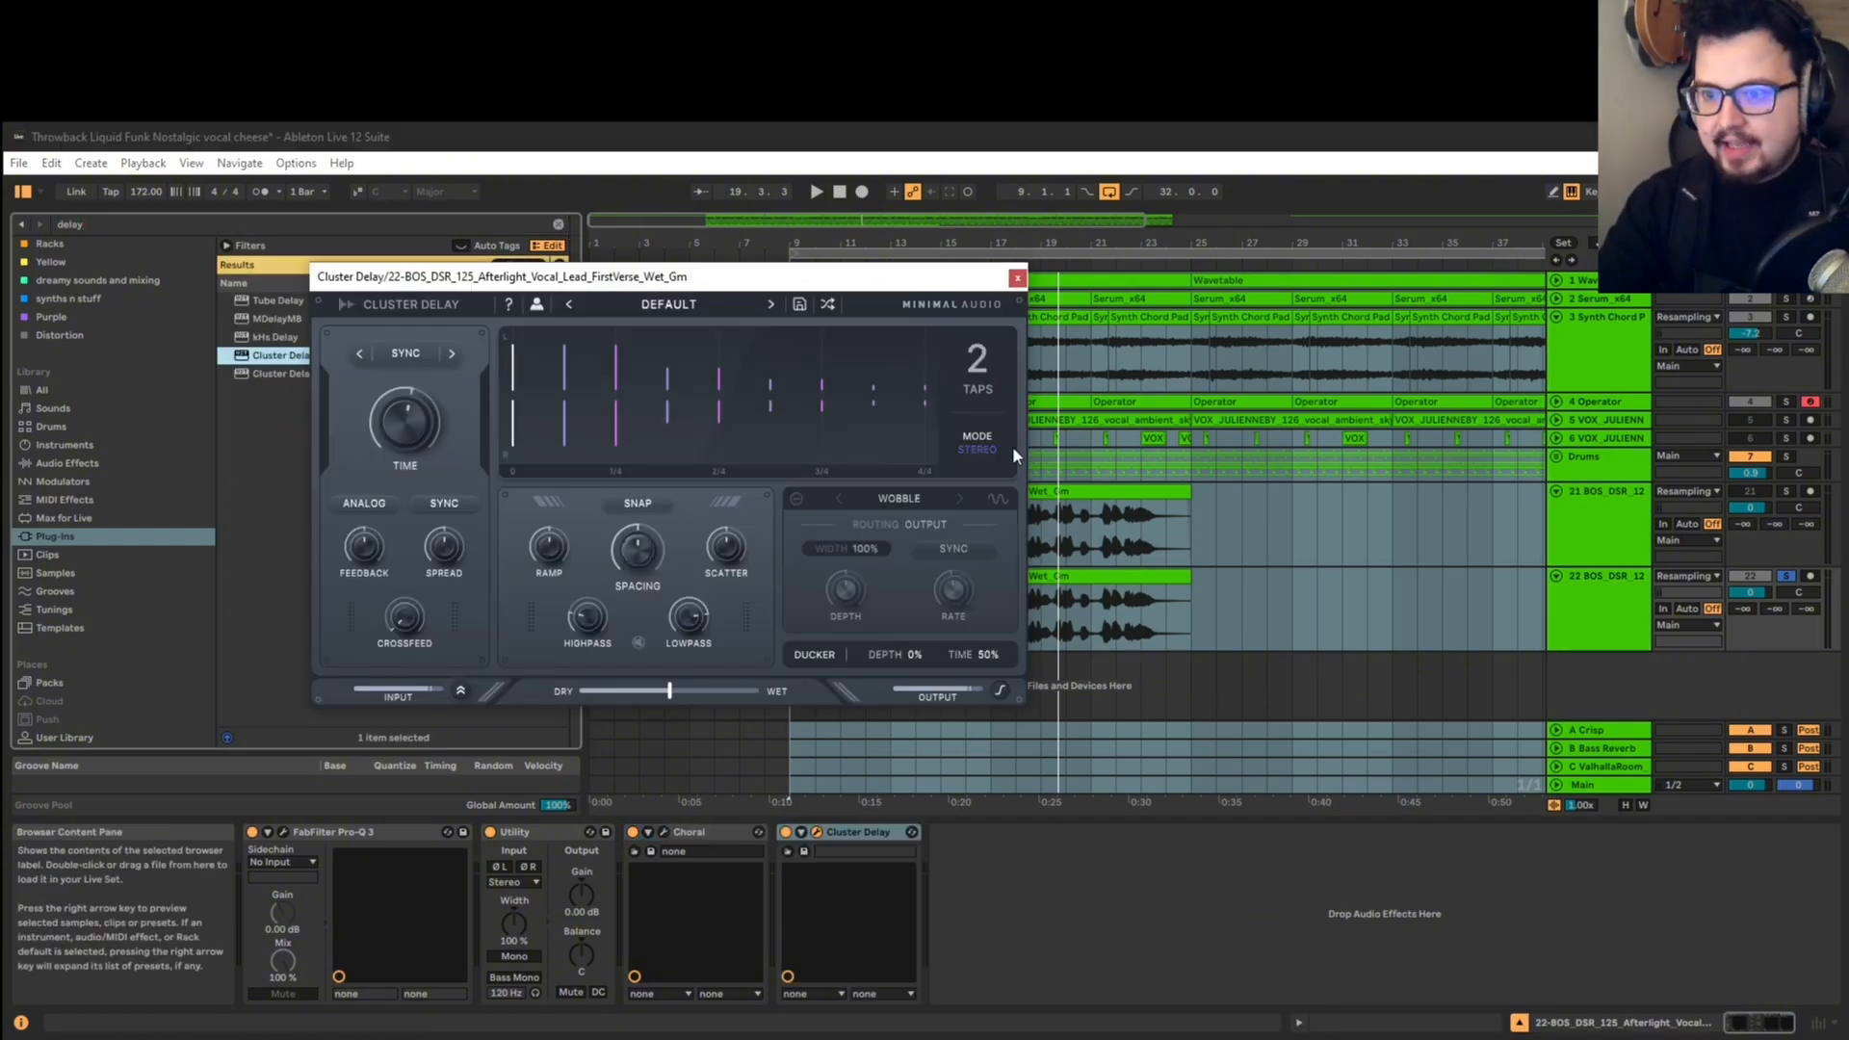
drag(798, 278, 490, 220)
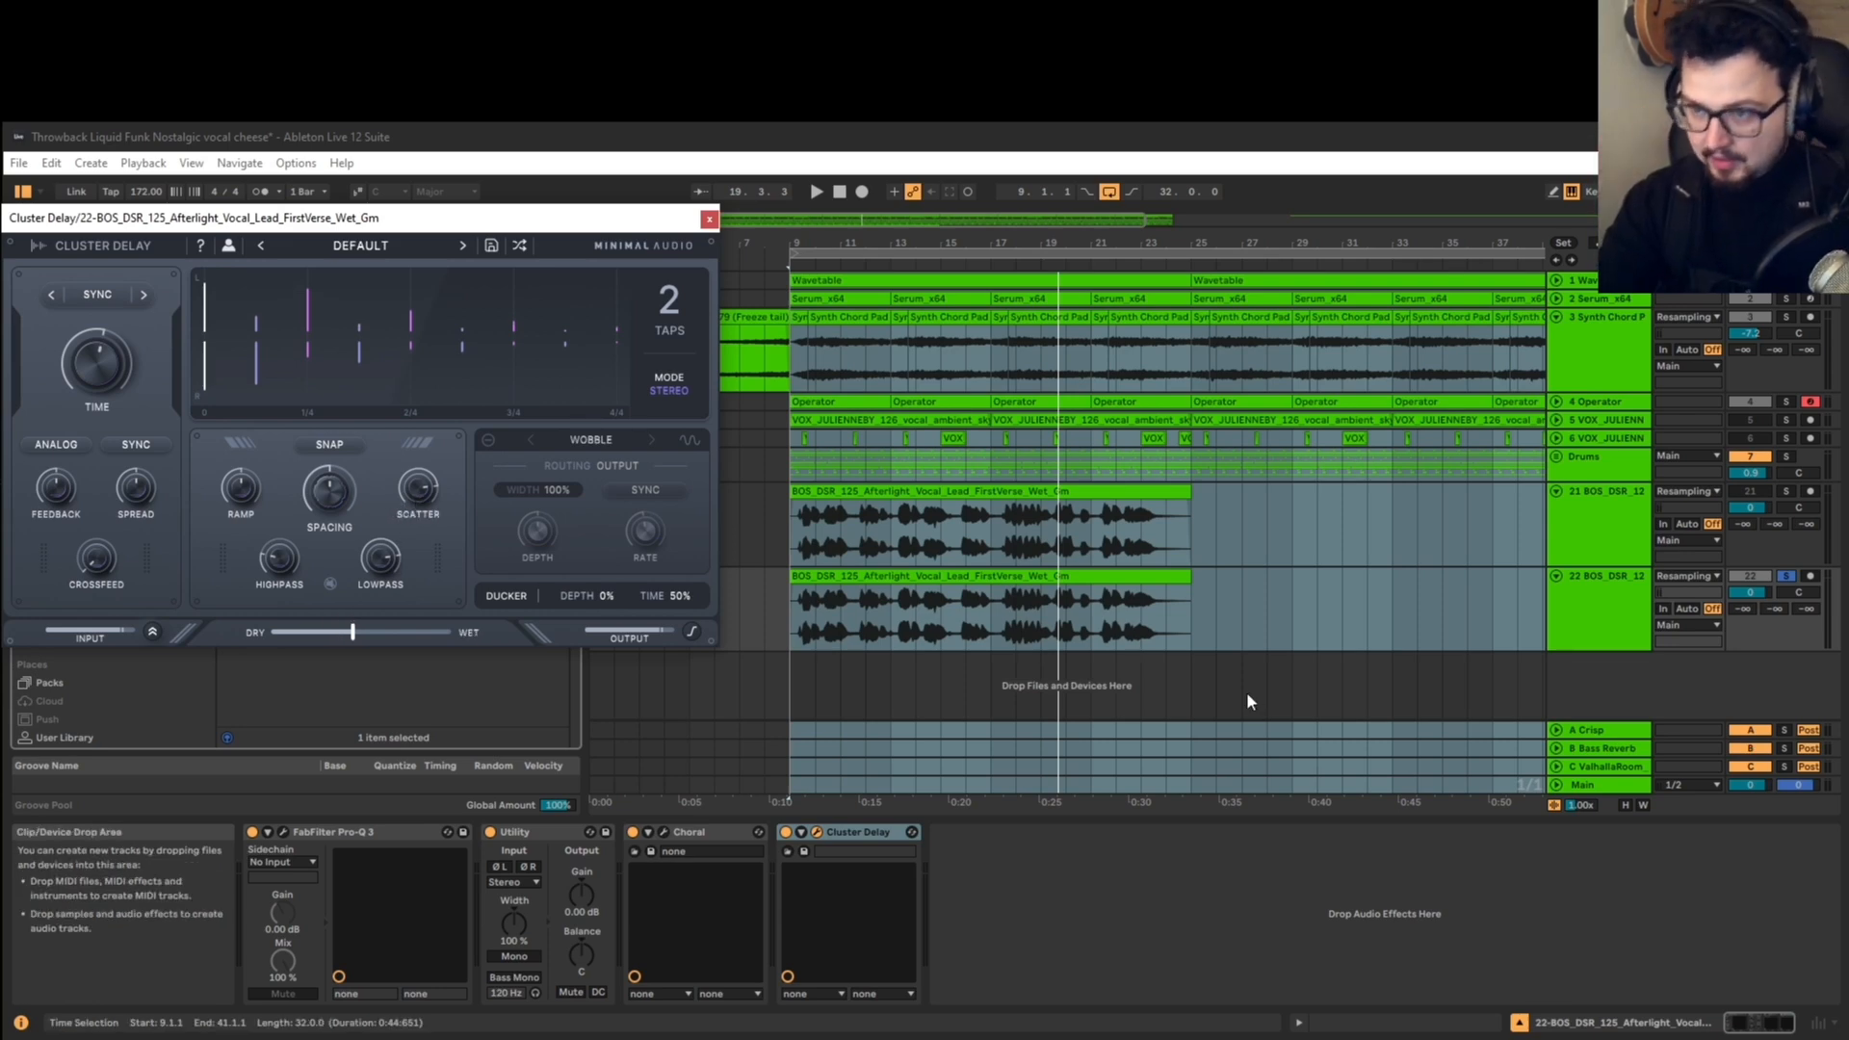
Step: Lengthen Cluster Delay's time and lower its dry/wet mix while auditioning the soloed vocal, then close the plug-in window
key(space)
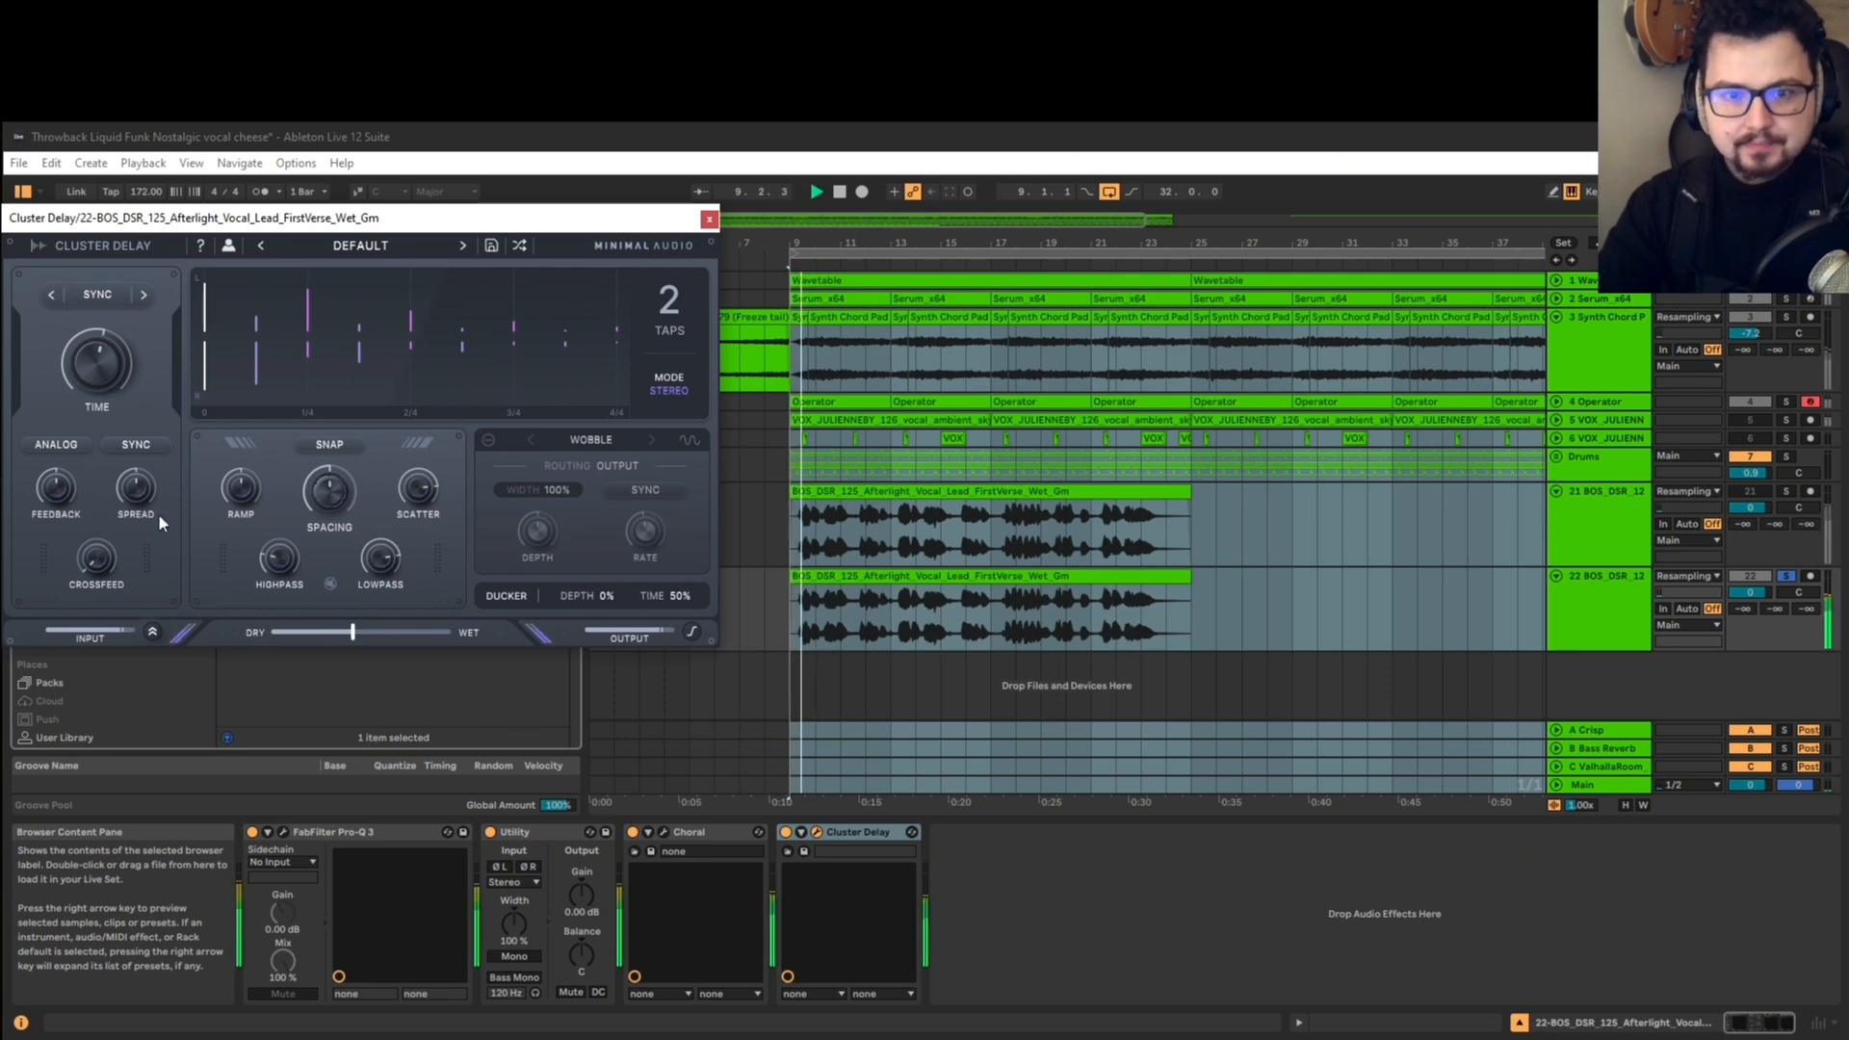
drag(104, 347, 117, 336)
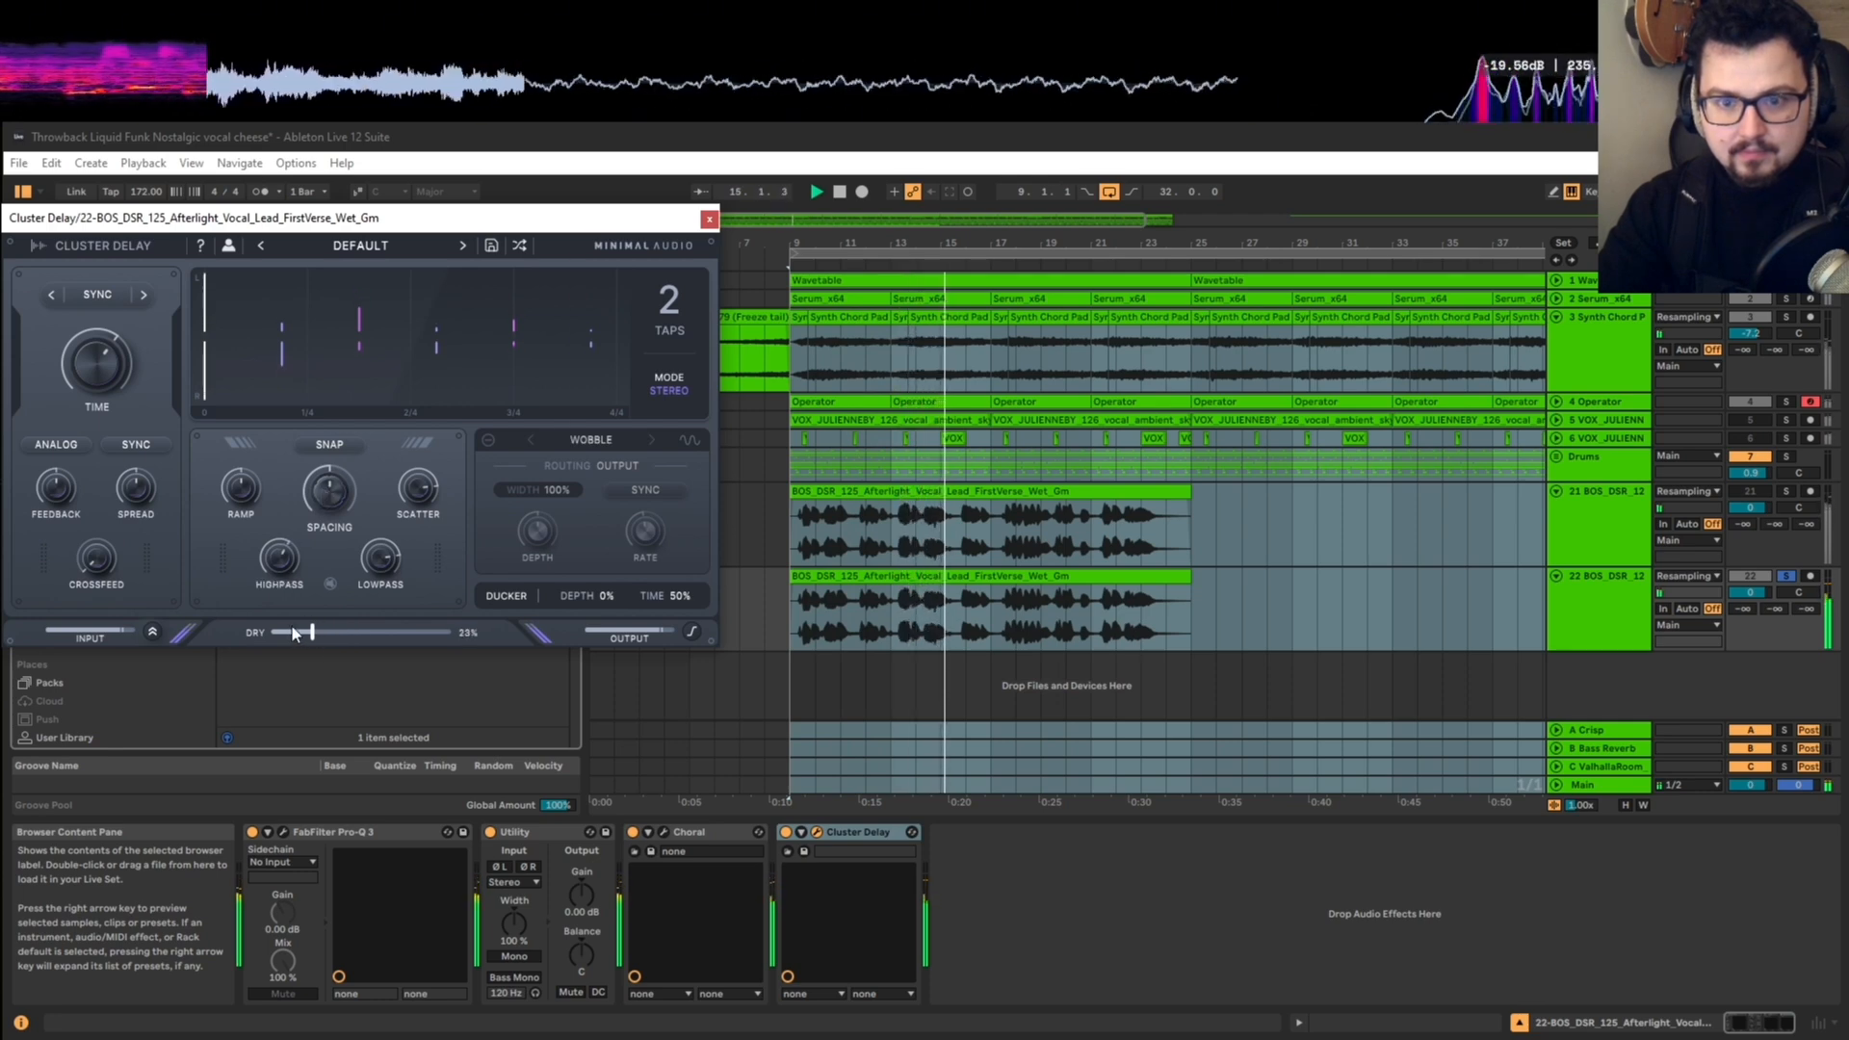
drag(290, 630, 284, 629)
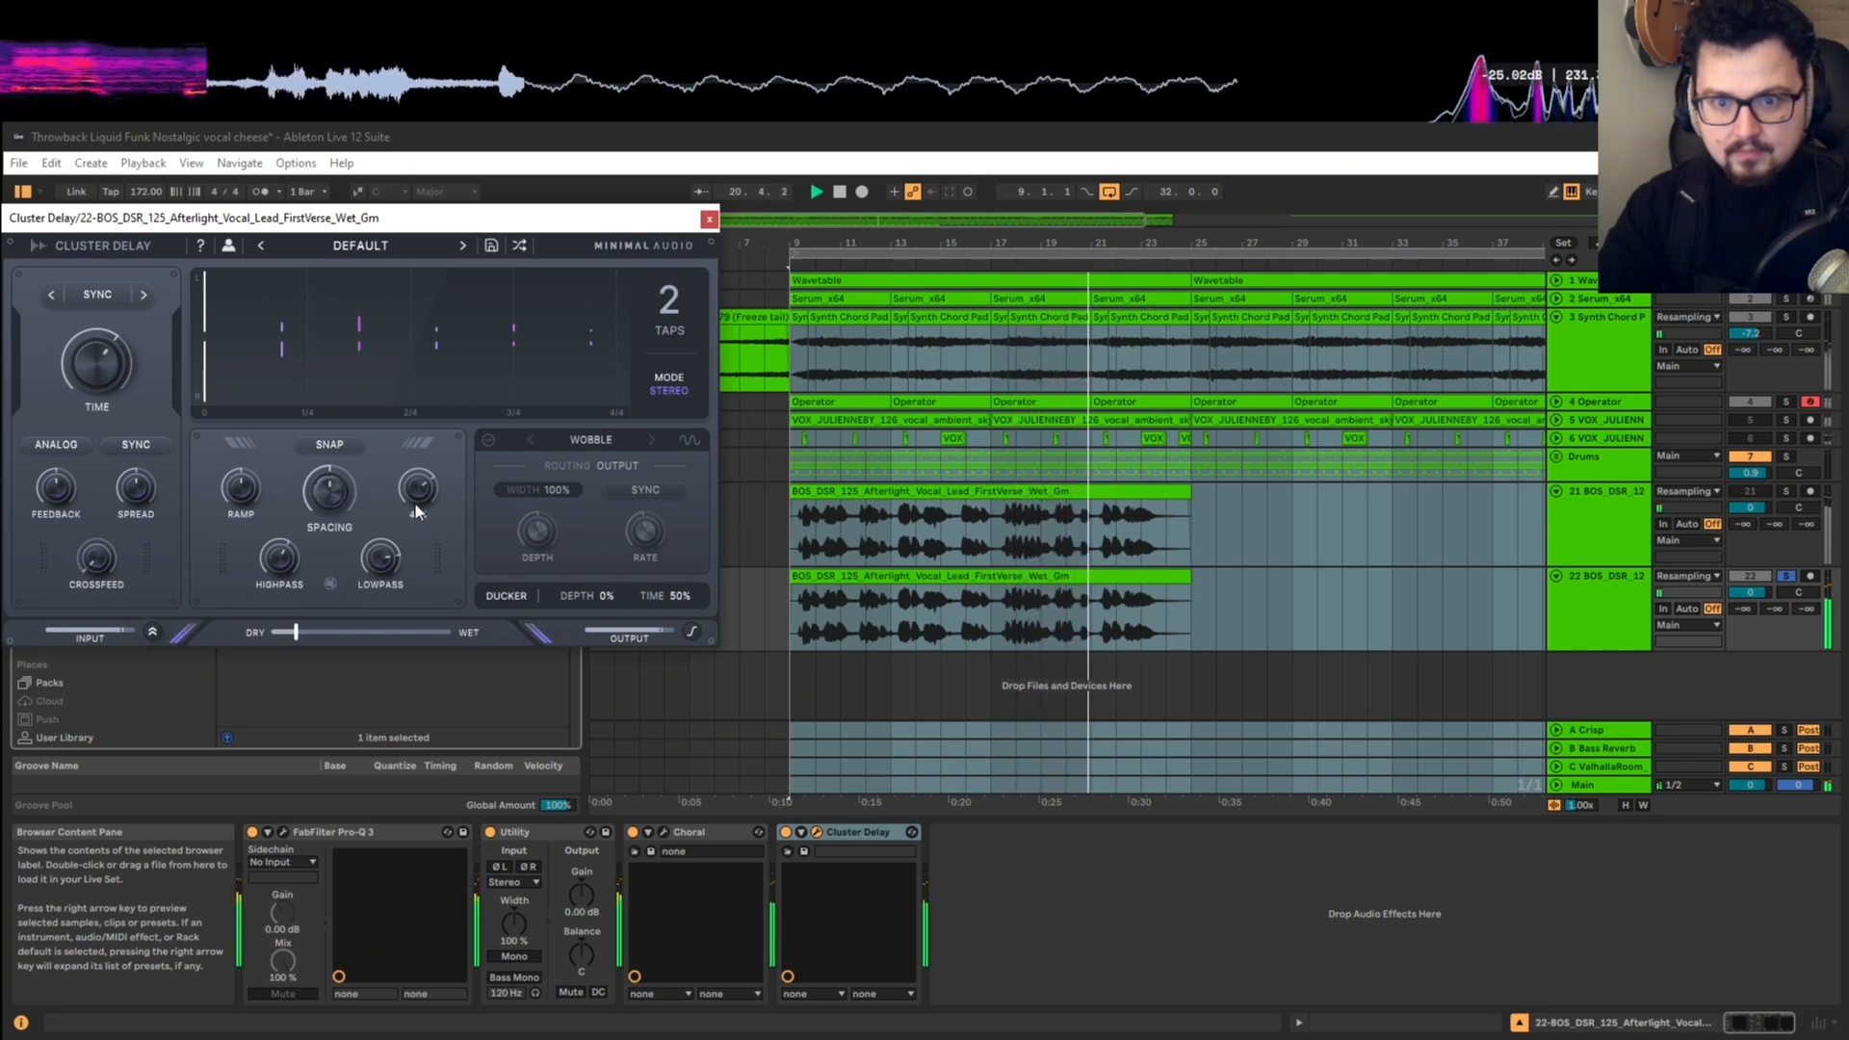
drag(296, 631, 293, 631)
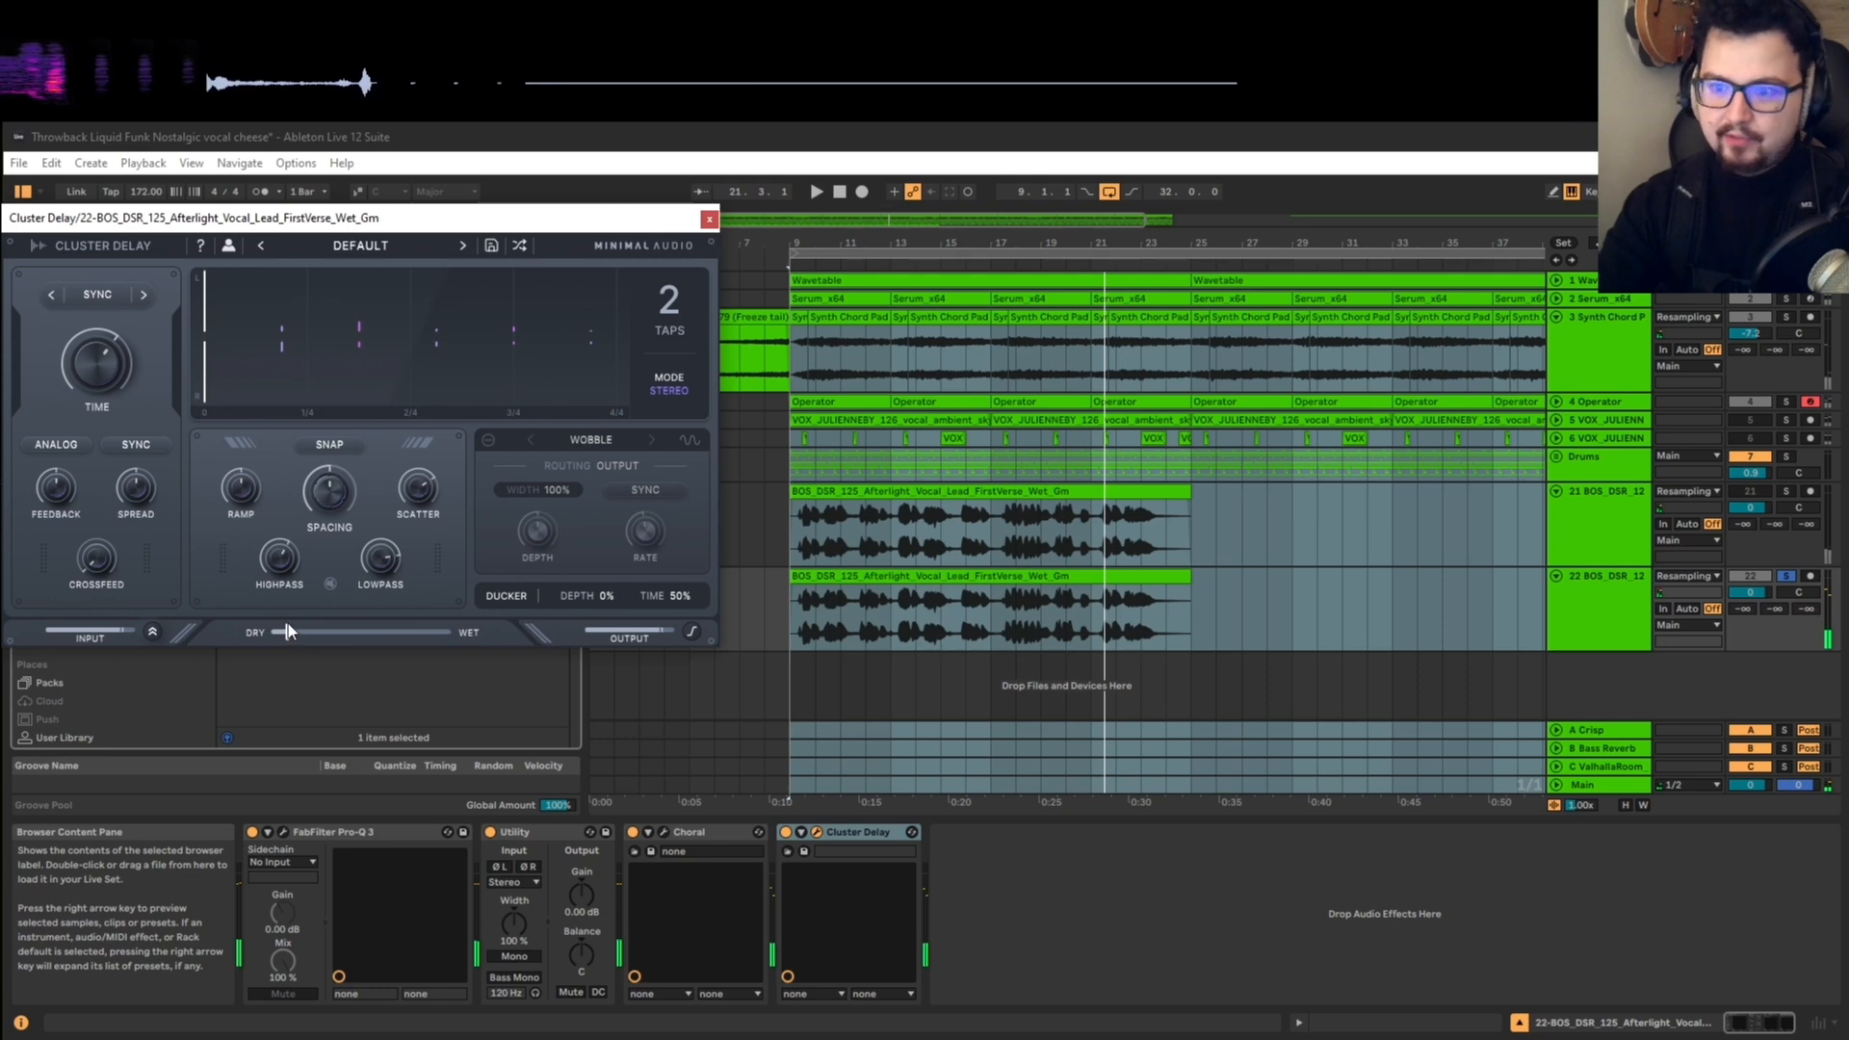
click(709, 219)
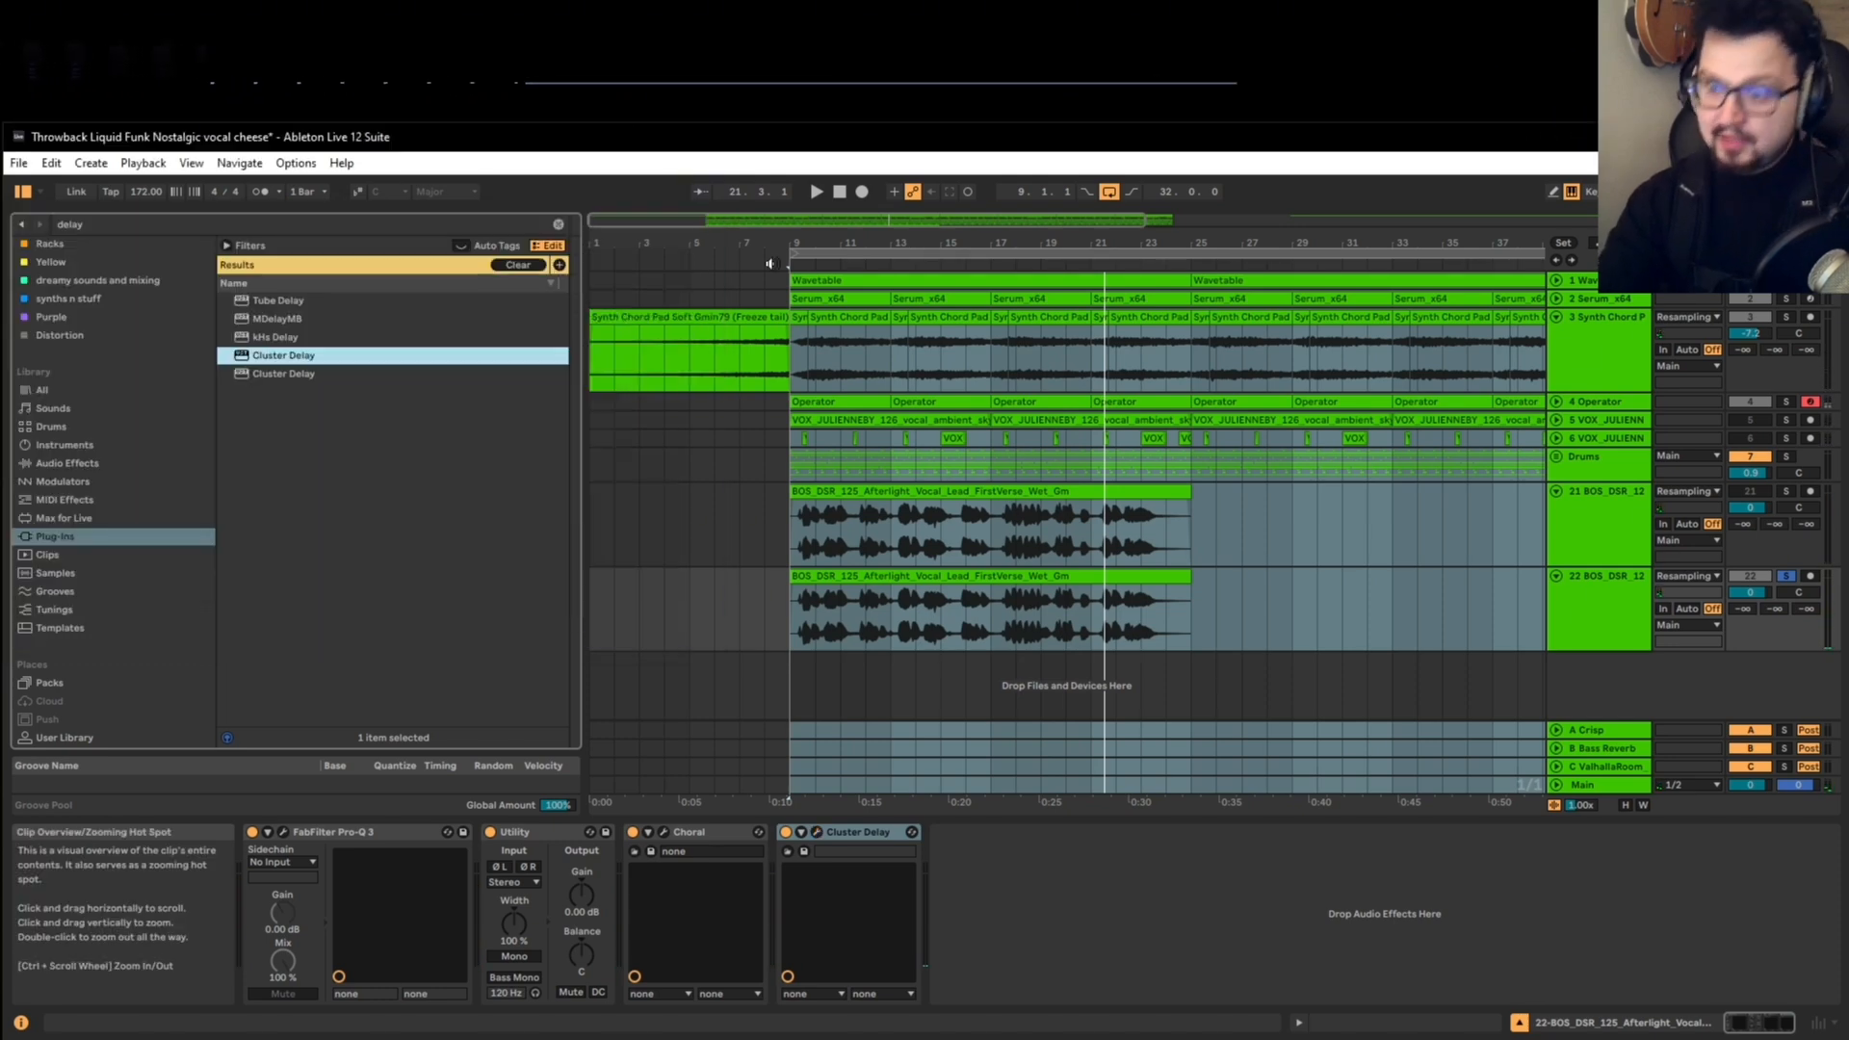
Step: Unsolo the lower vocal track, play the full mix and raise that track's volume to 1.4 dB
click(1788, 561)
click(1787, 576)
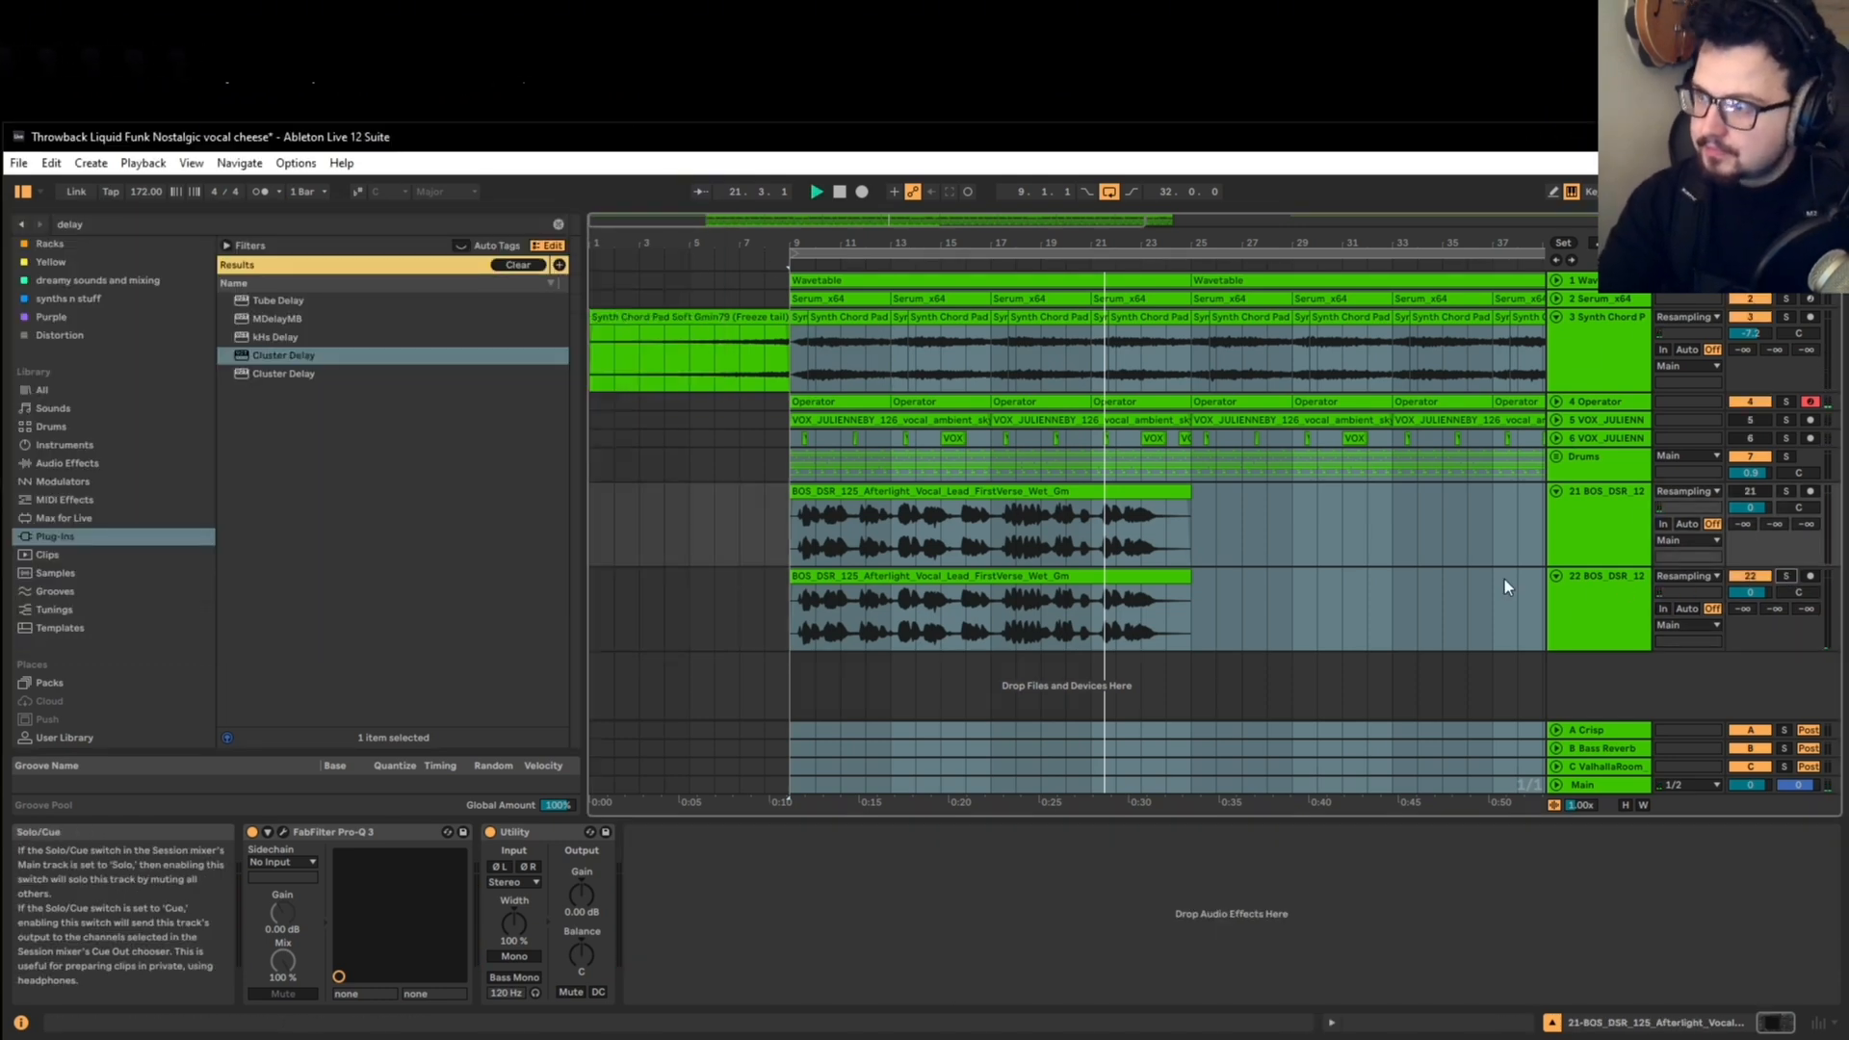
key(space)
scroll(866, 553, down, 2)
scroll(686, 584, up, 2)
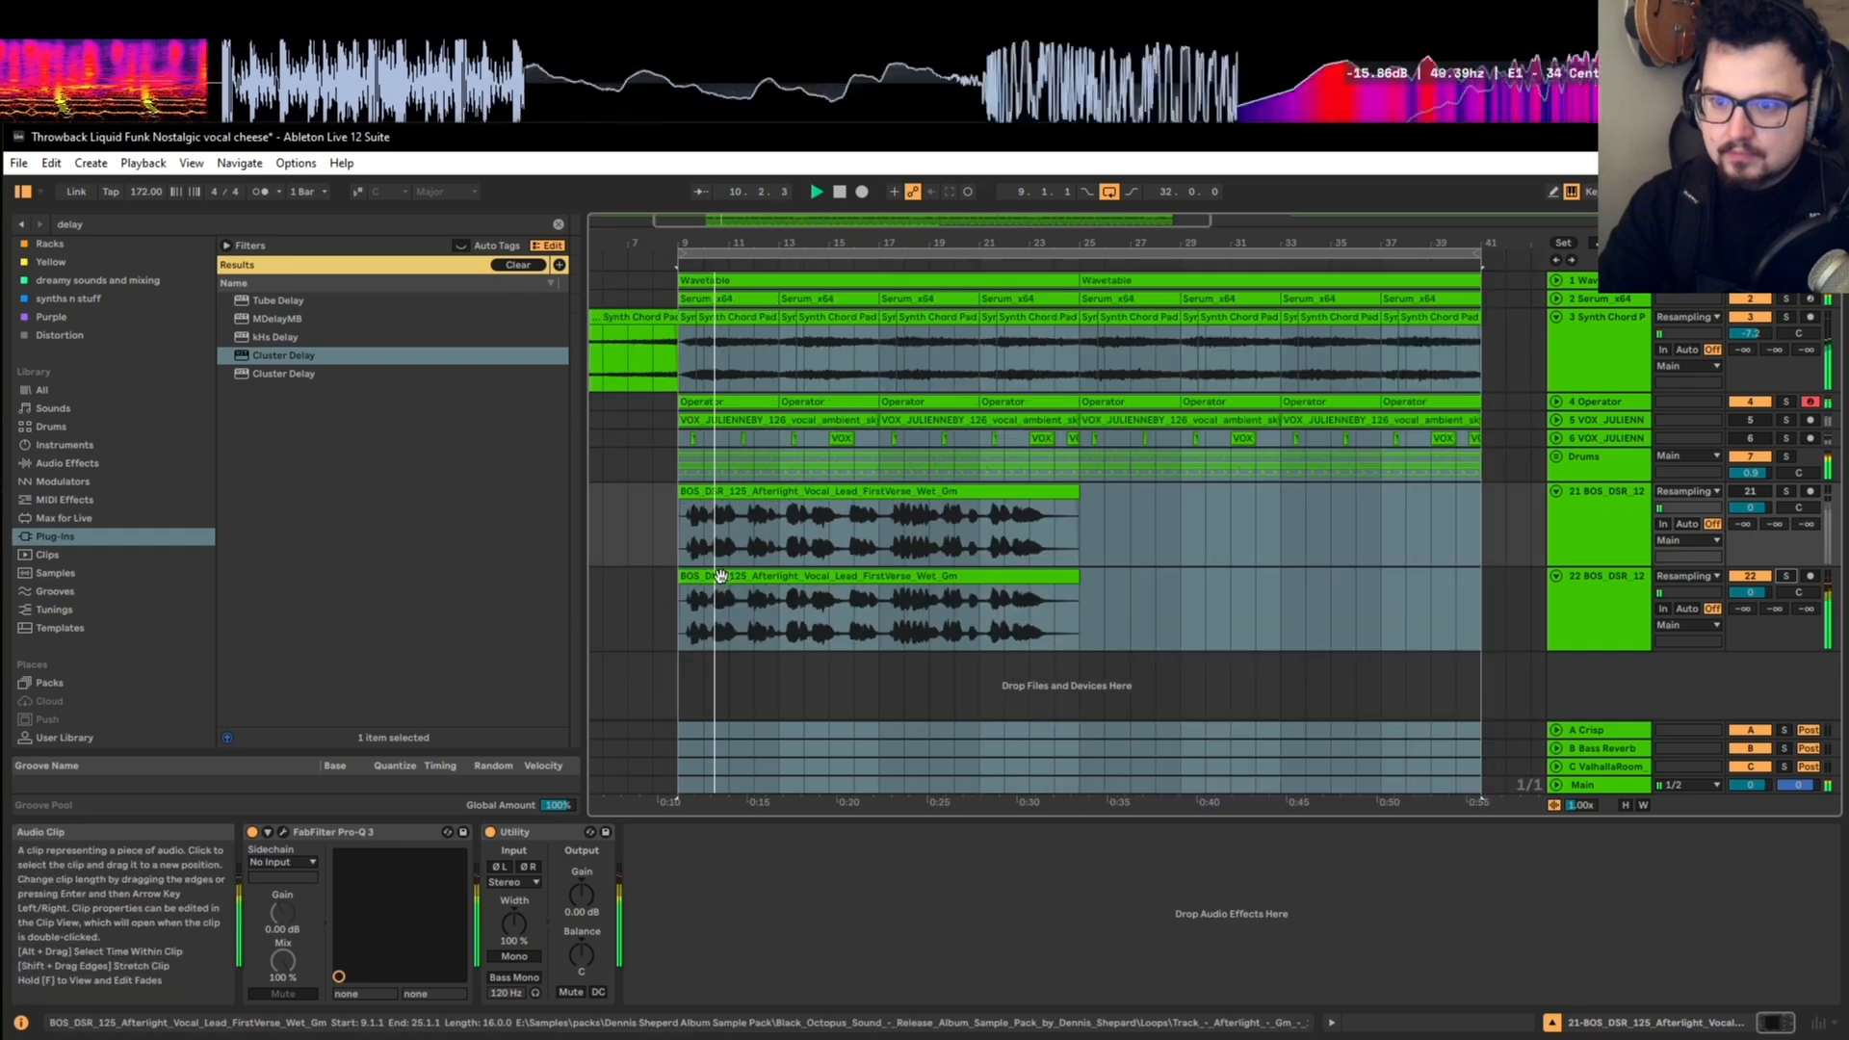
click(740, 576)
drag(1750, 592, 1750, 580)
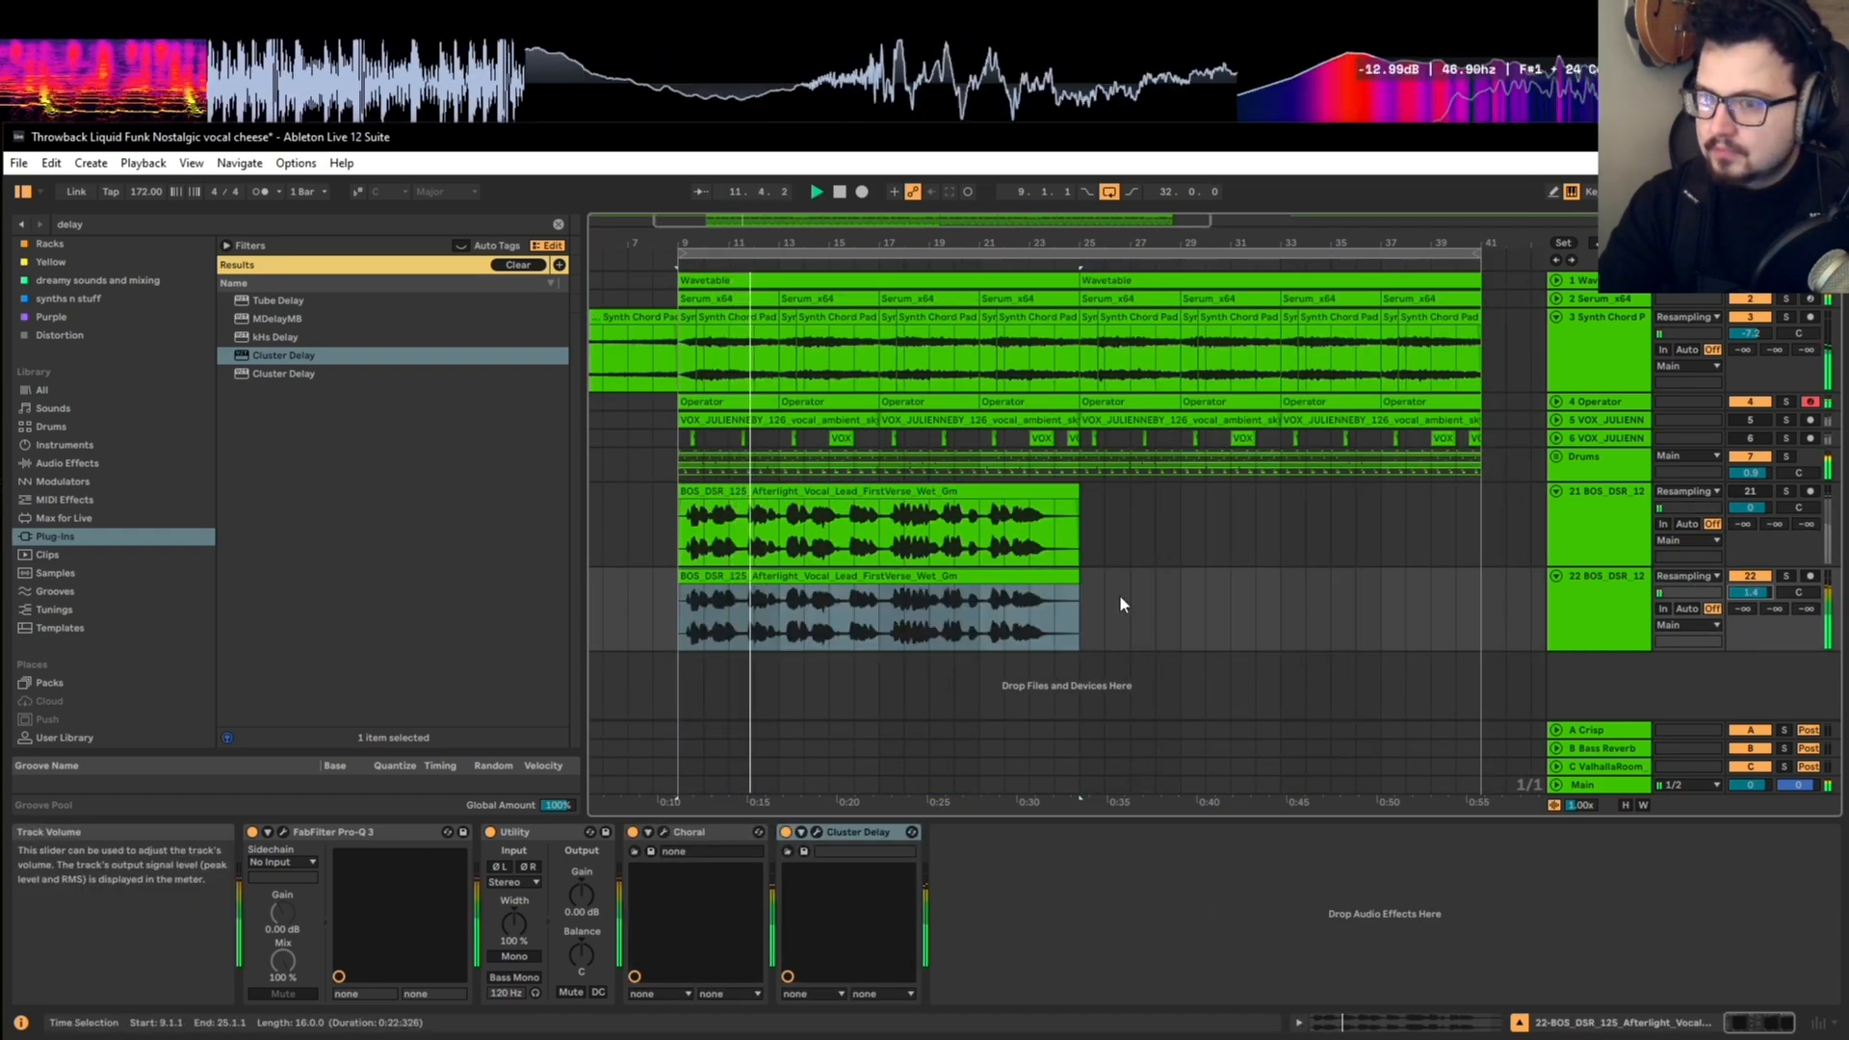
scroll(689, 621, up, 4)
scroll(753, 605, down, 3)
click(703, 628)
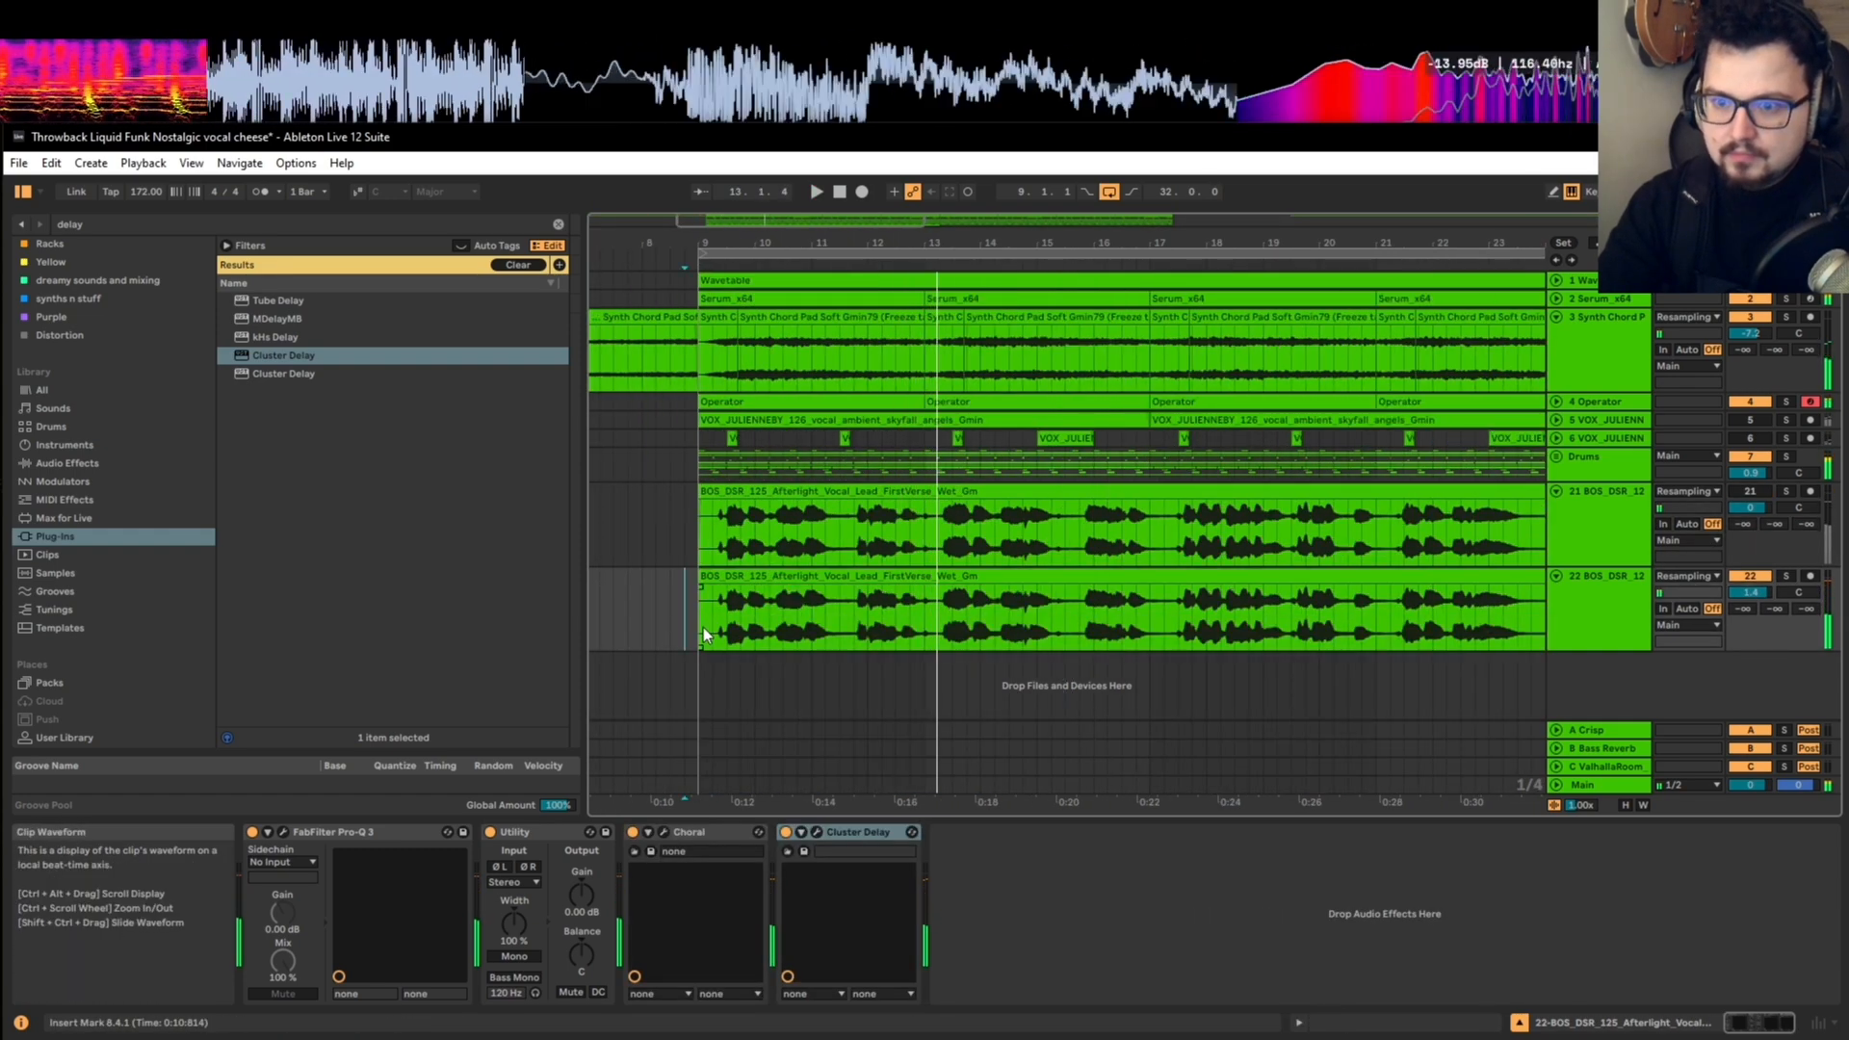
scroll(704, 631, up, 3)
key(space)
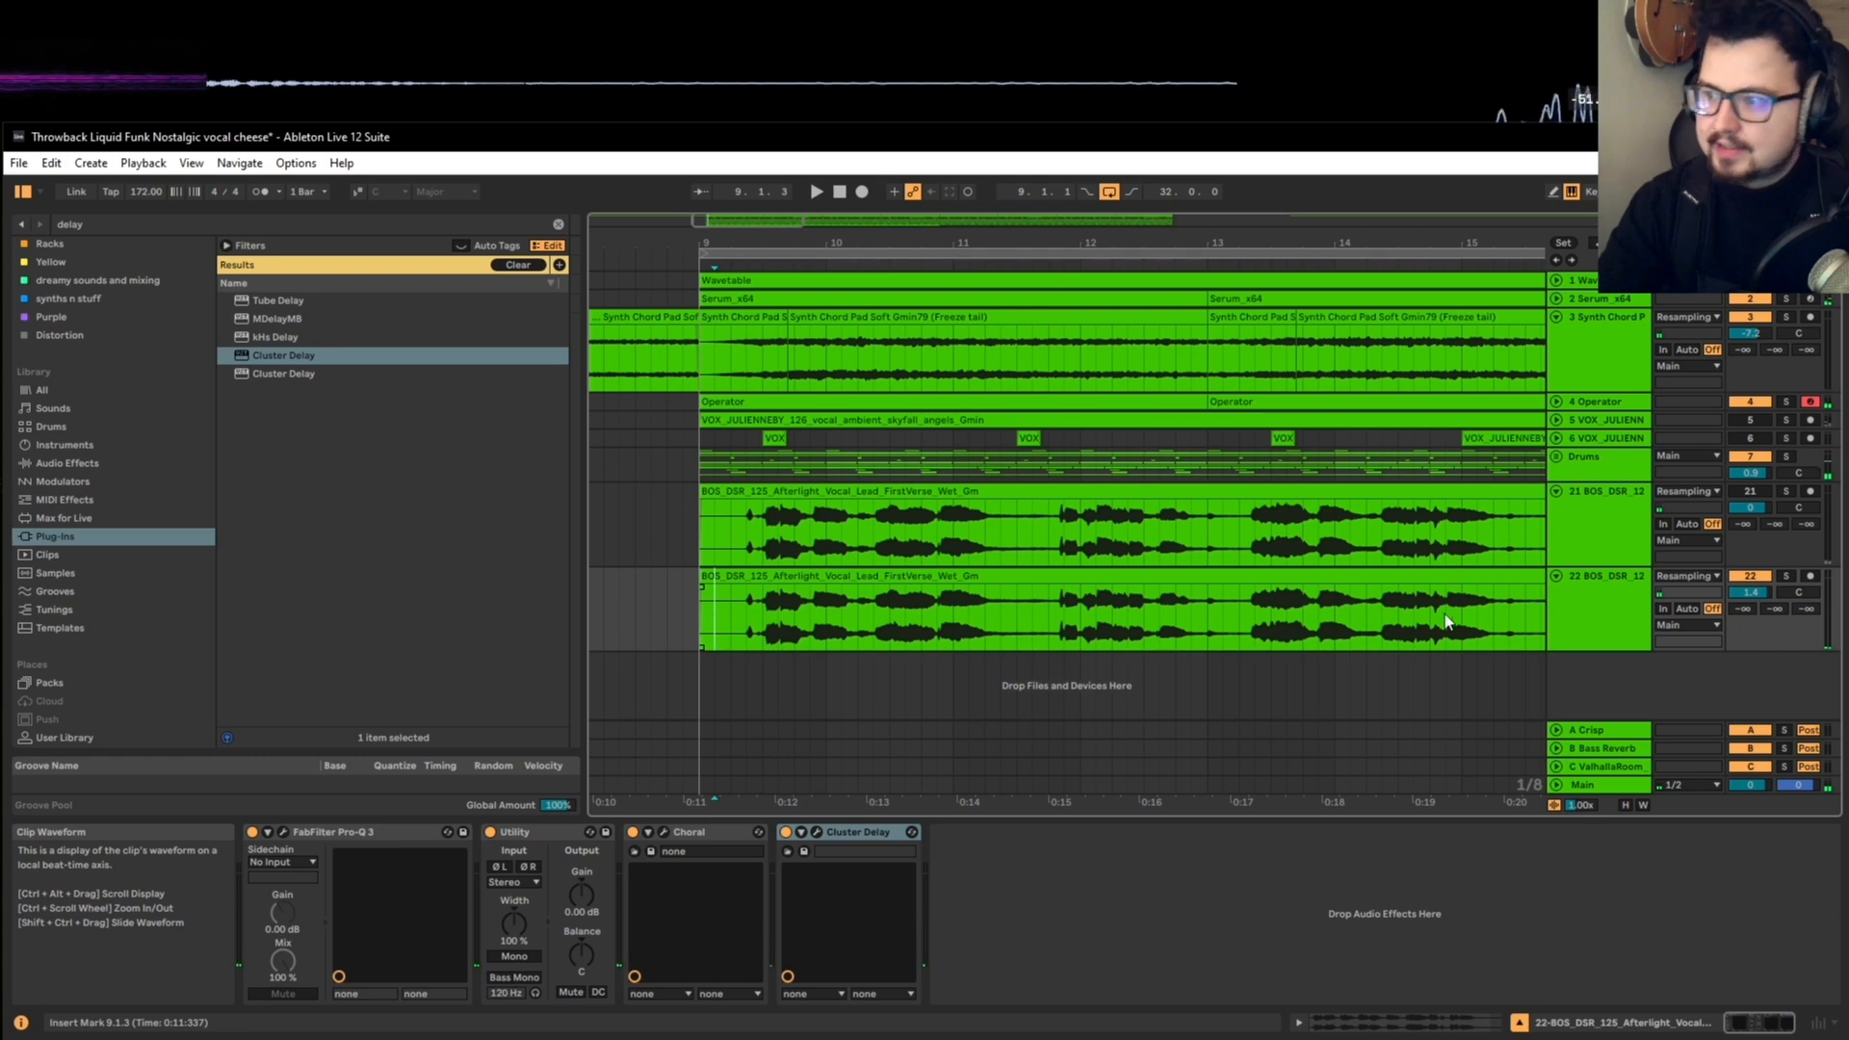
Step: Duplicate the lower vocal track together with its clip and effects
right_click(1591, 597)
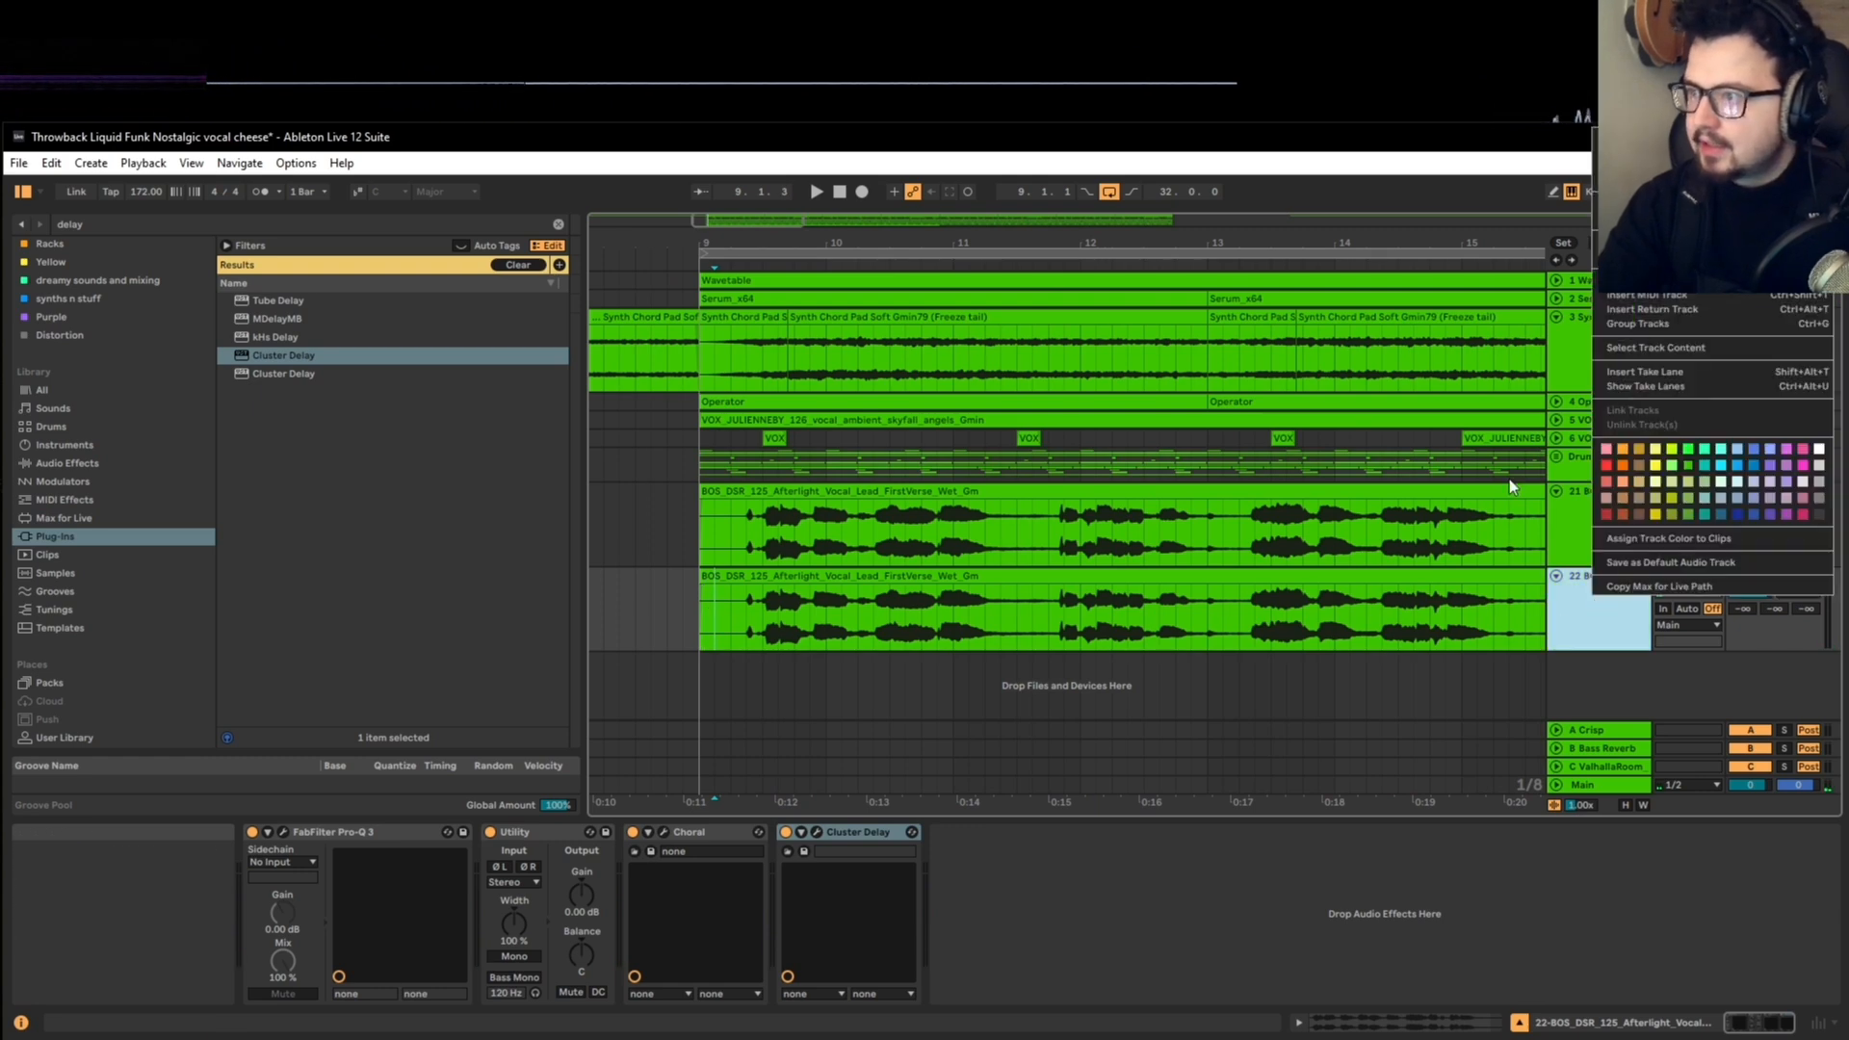
click(1581, 634)
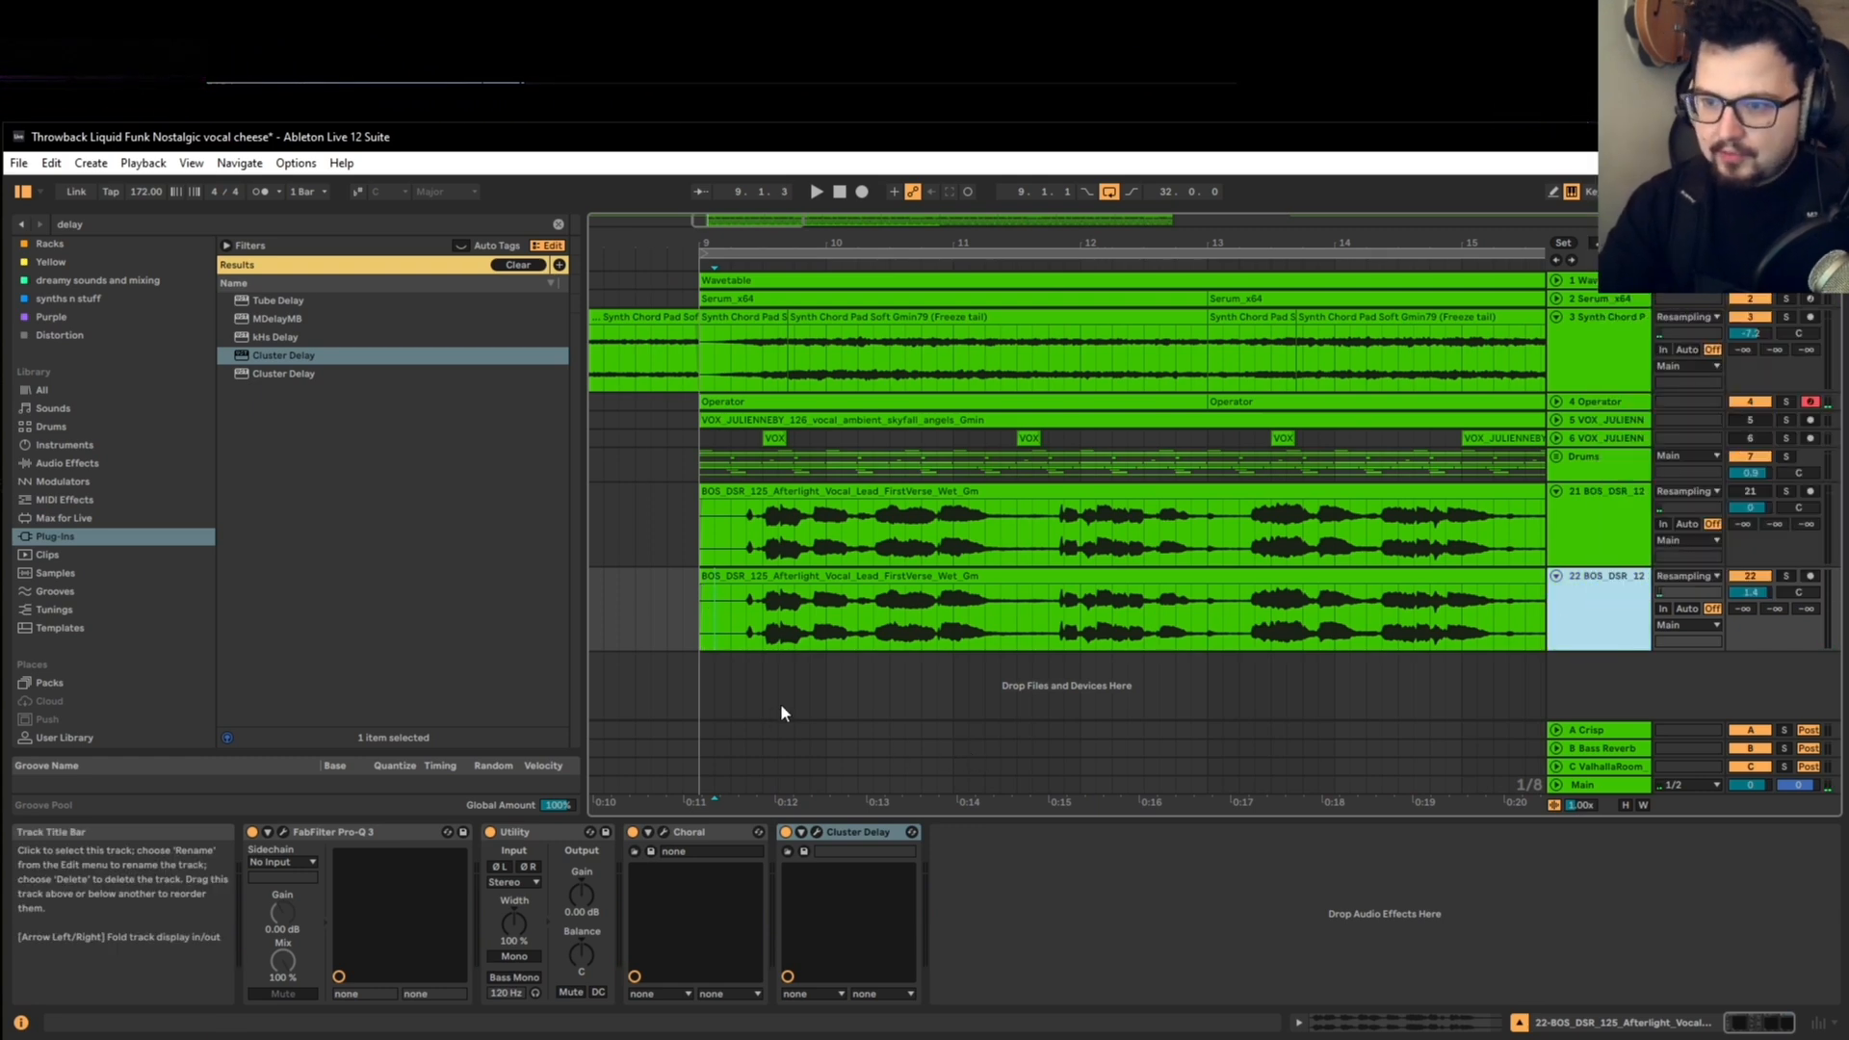
key(ctrl+d)
scroll(778, 690, down, 5)
Step: Cut the duplicated track's vocal clip down to the short phrase from 10.4.3 to 11.3.4
click(828, 645)
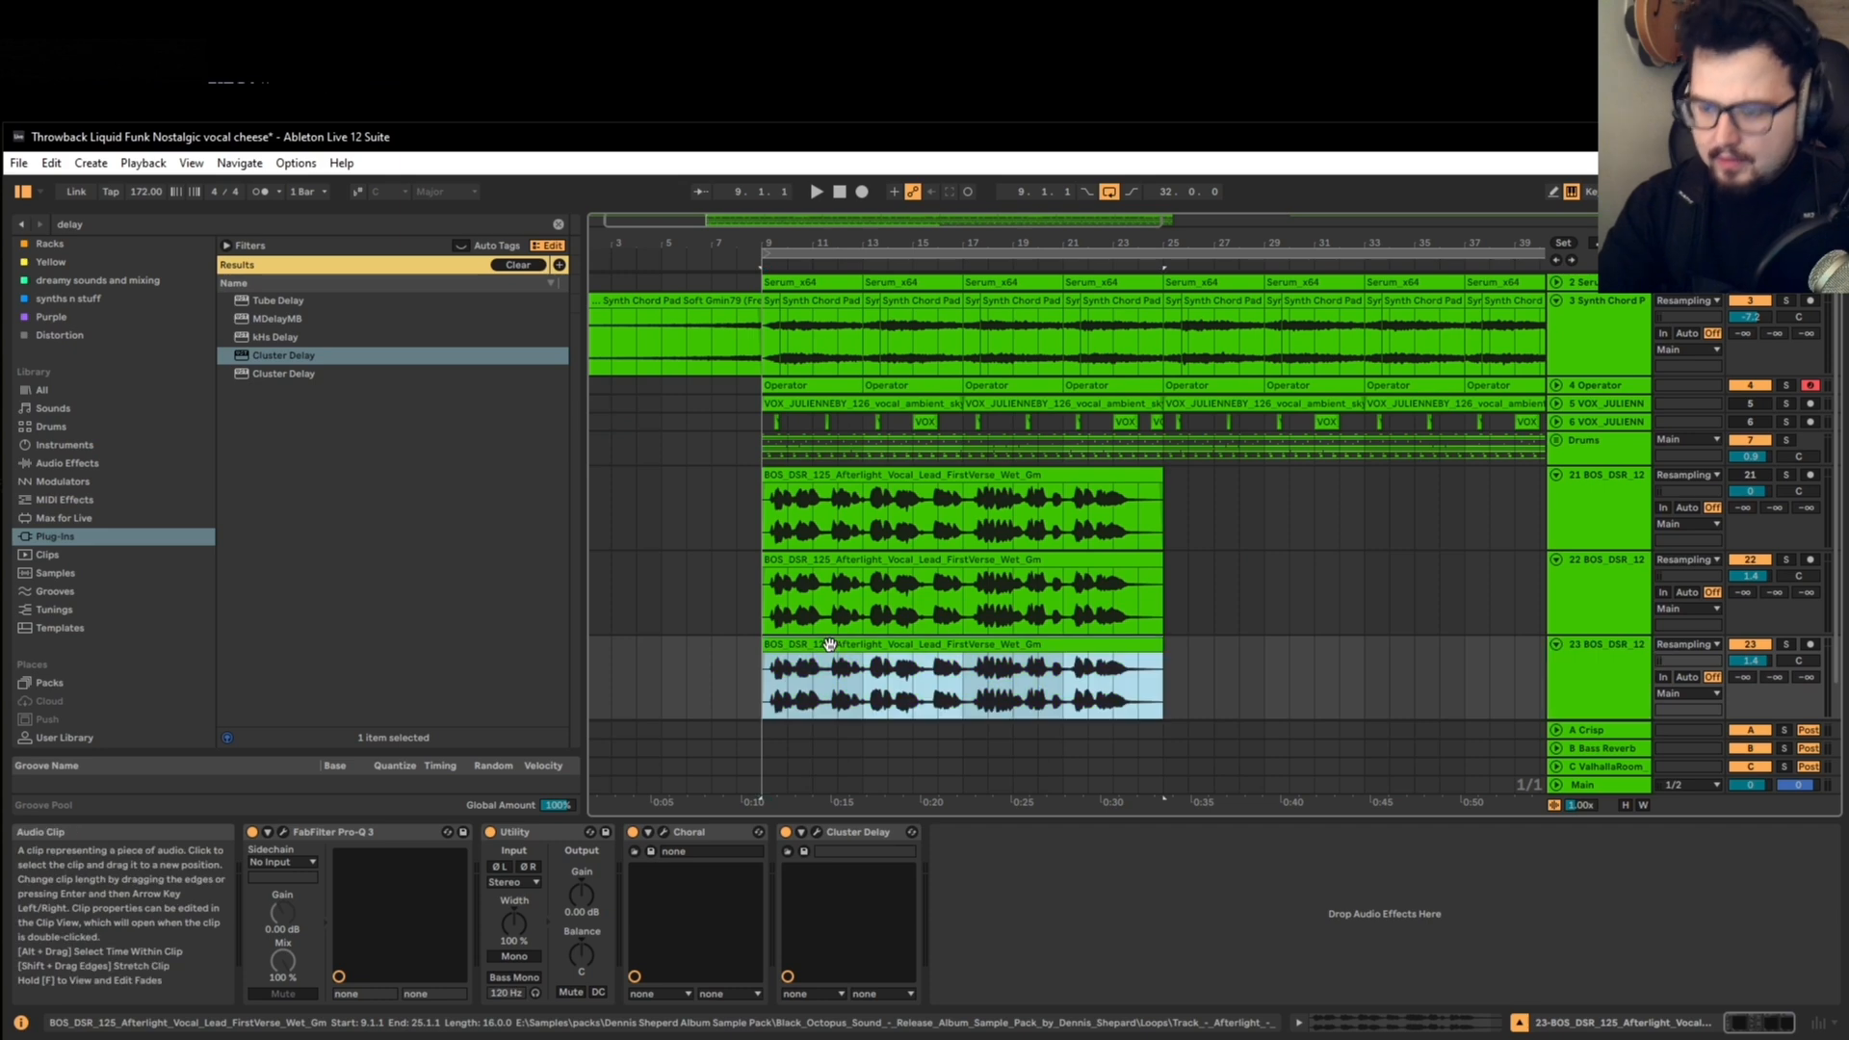
key(Delete)
drag(818, 559, 814, 655)
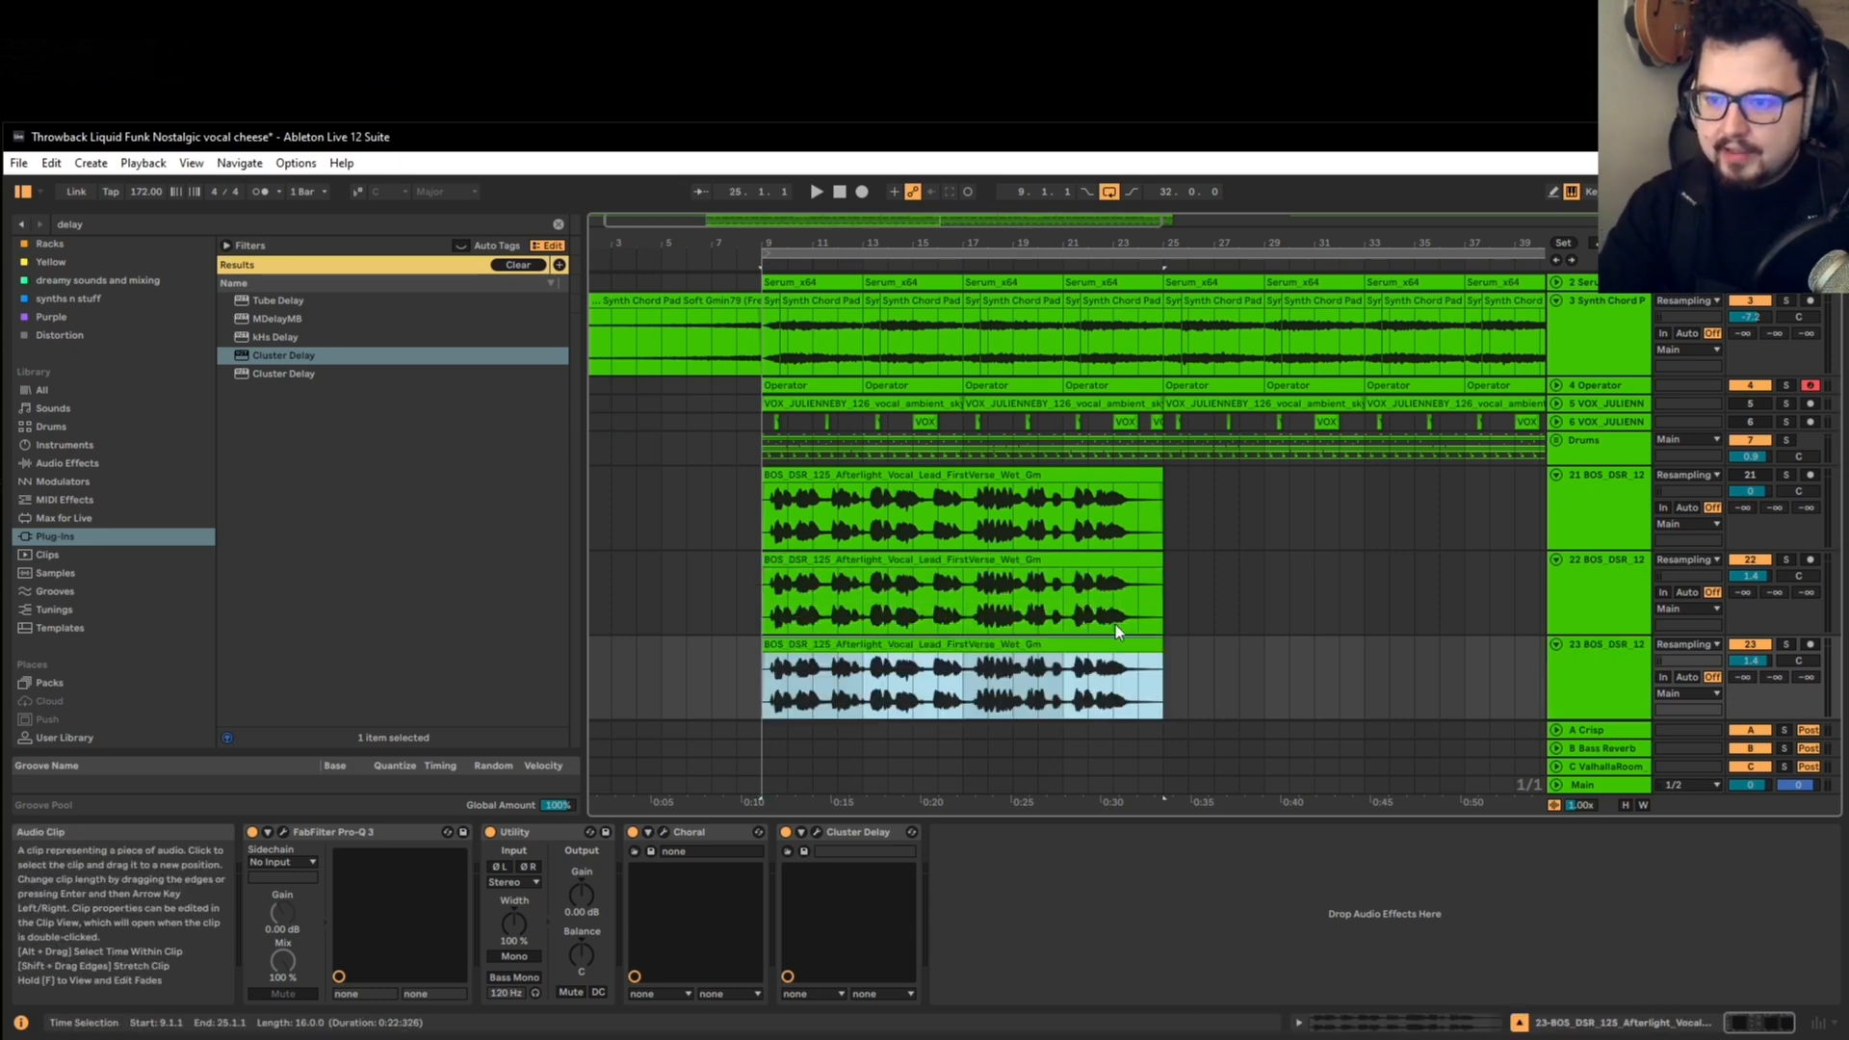
drag(1163, 640, 1264, 648)
scroll(751, 662, up, 5)
scroll(1069, 645, up, 5)
scroll(870, 685, down, 4)
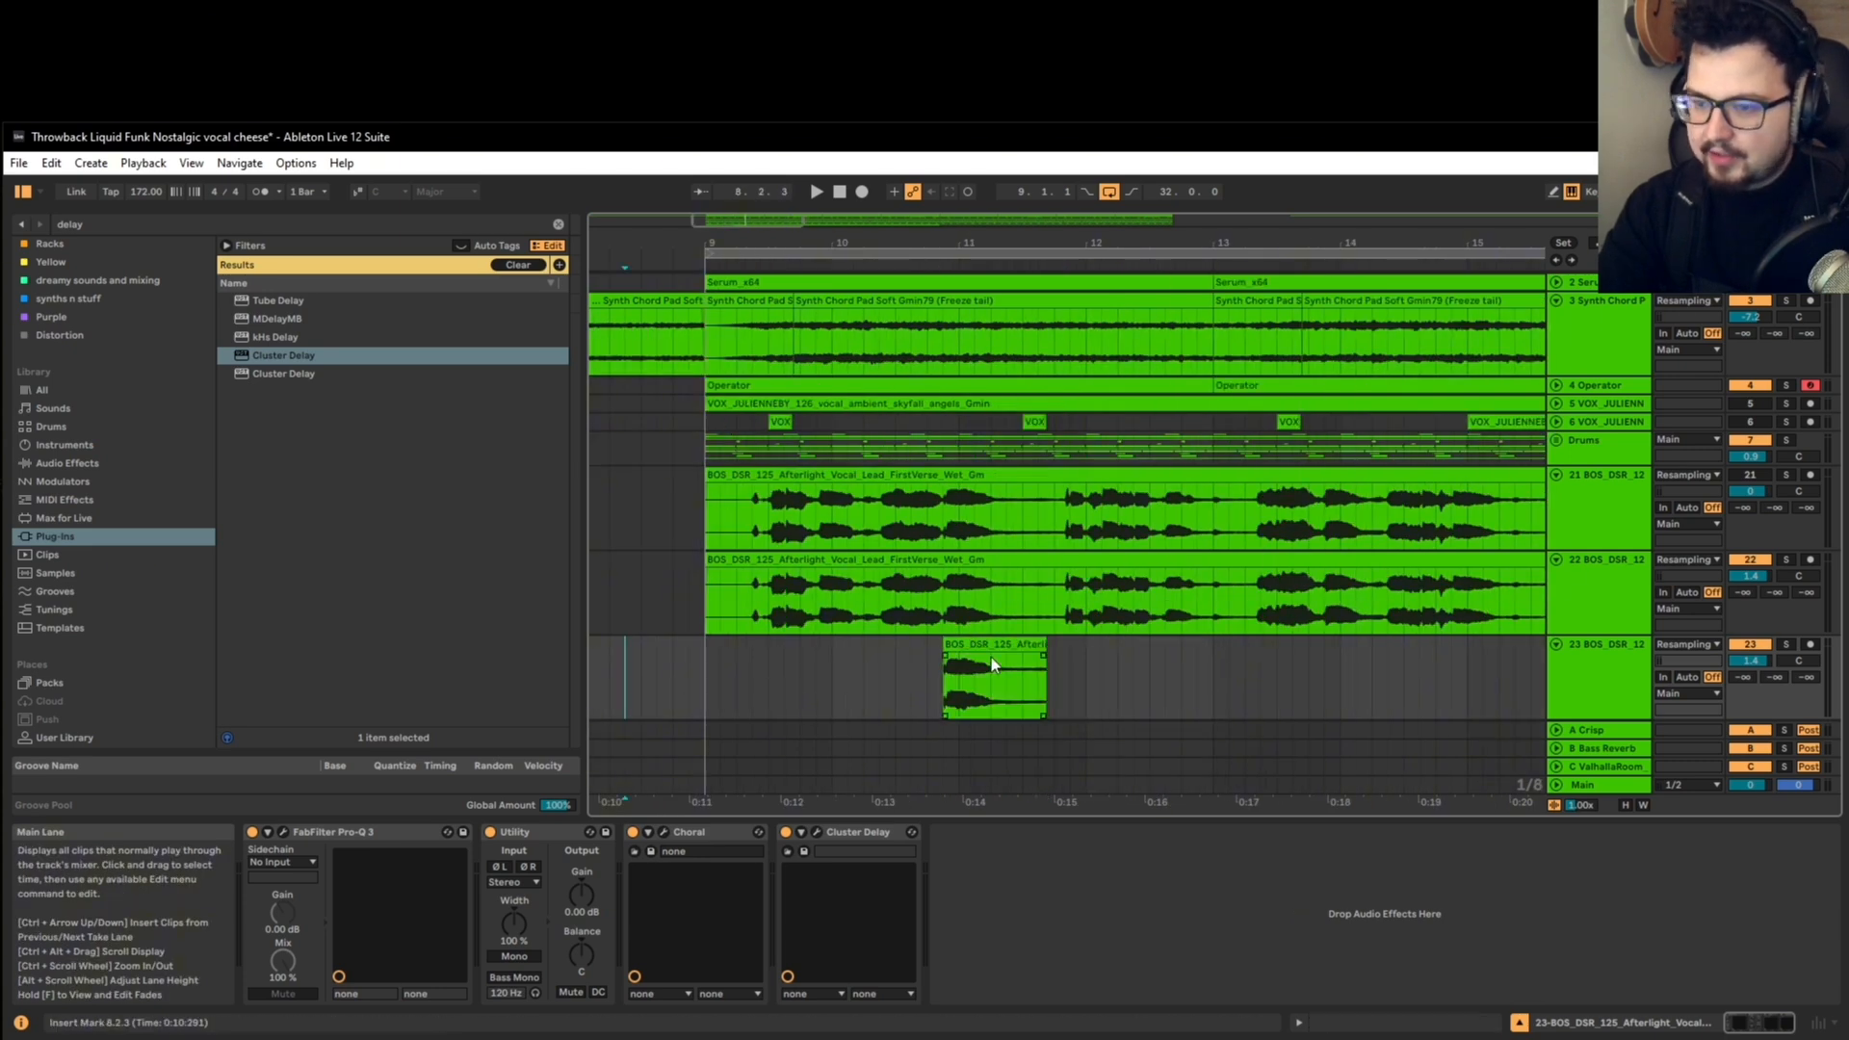
Step: Audition the short vocal clip soloed, then shift and trim it to start at 11.1.3 with a length of 0.2.3
click(1786, 645)
key(space)
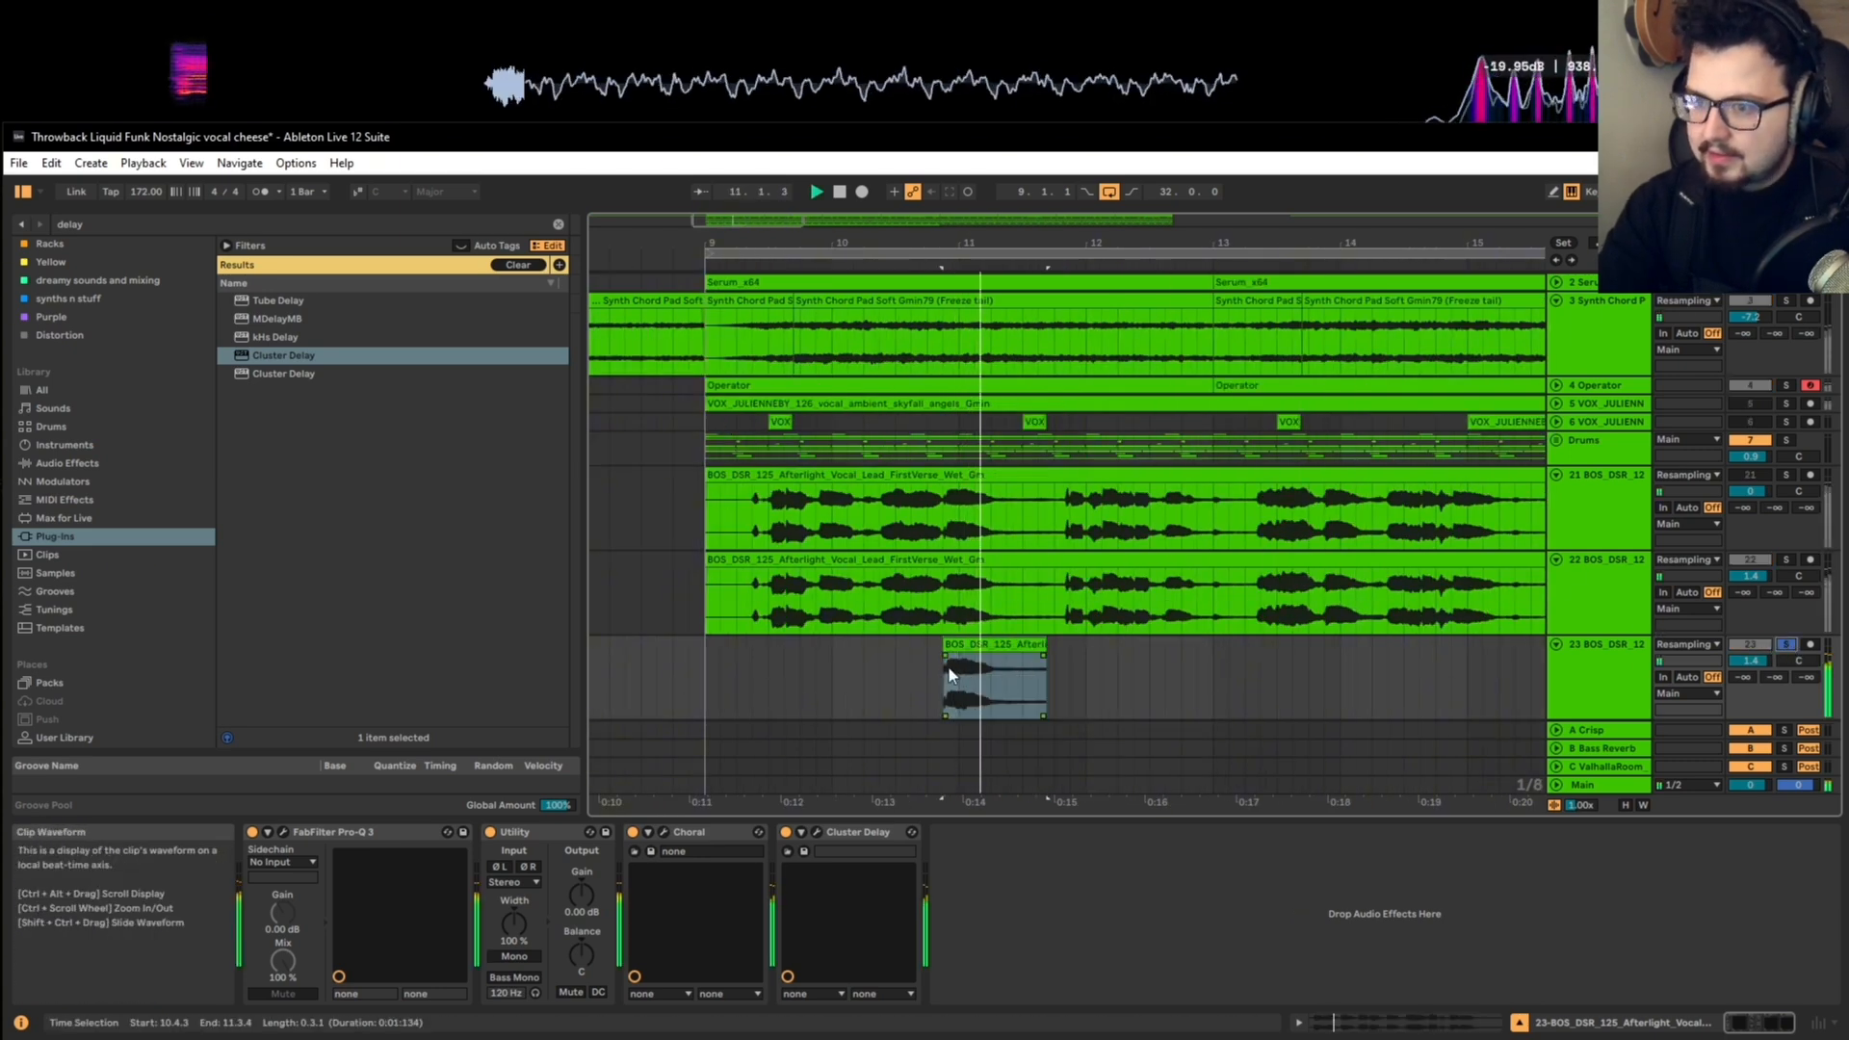
drag(946, 645, 1009, 646)
key(space)
key(space)
Step: Play the full mix from bar 9 and move the short vocal clip to start at 11.2.1
key(space)
click(709, 682)
key(space)
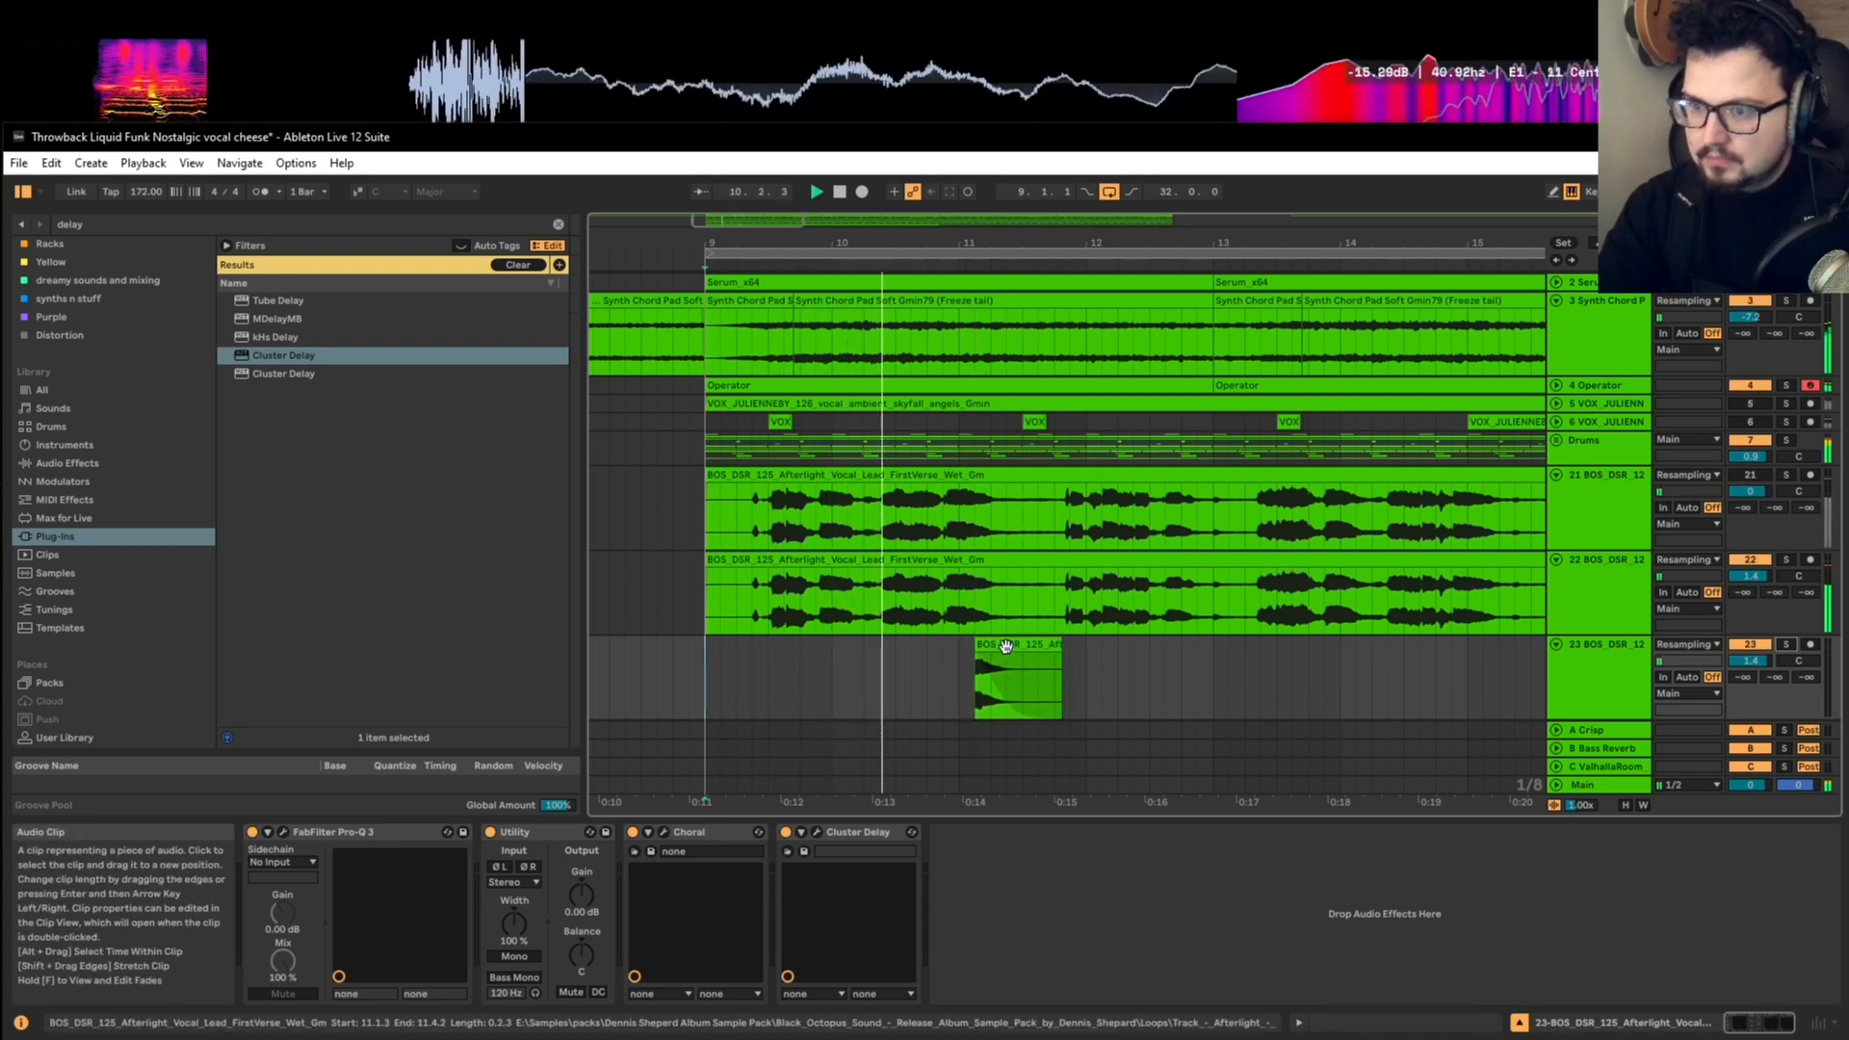
drag(1005, 645, 1022, 645)
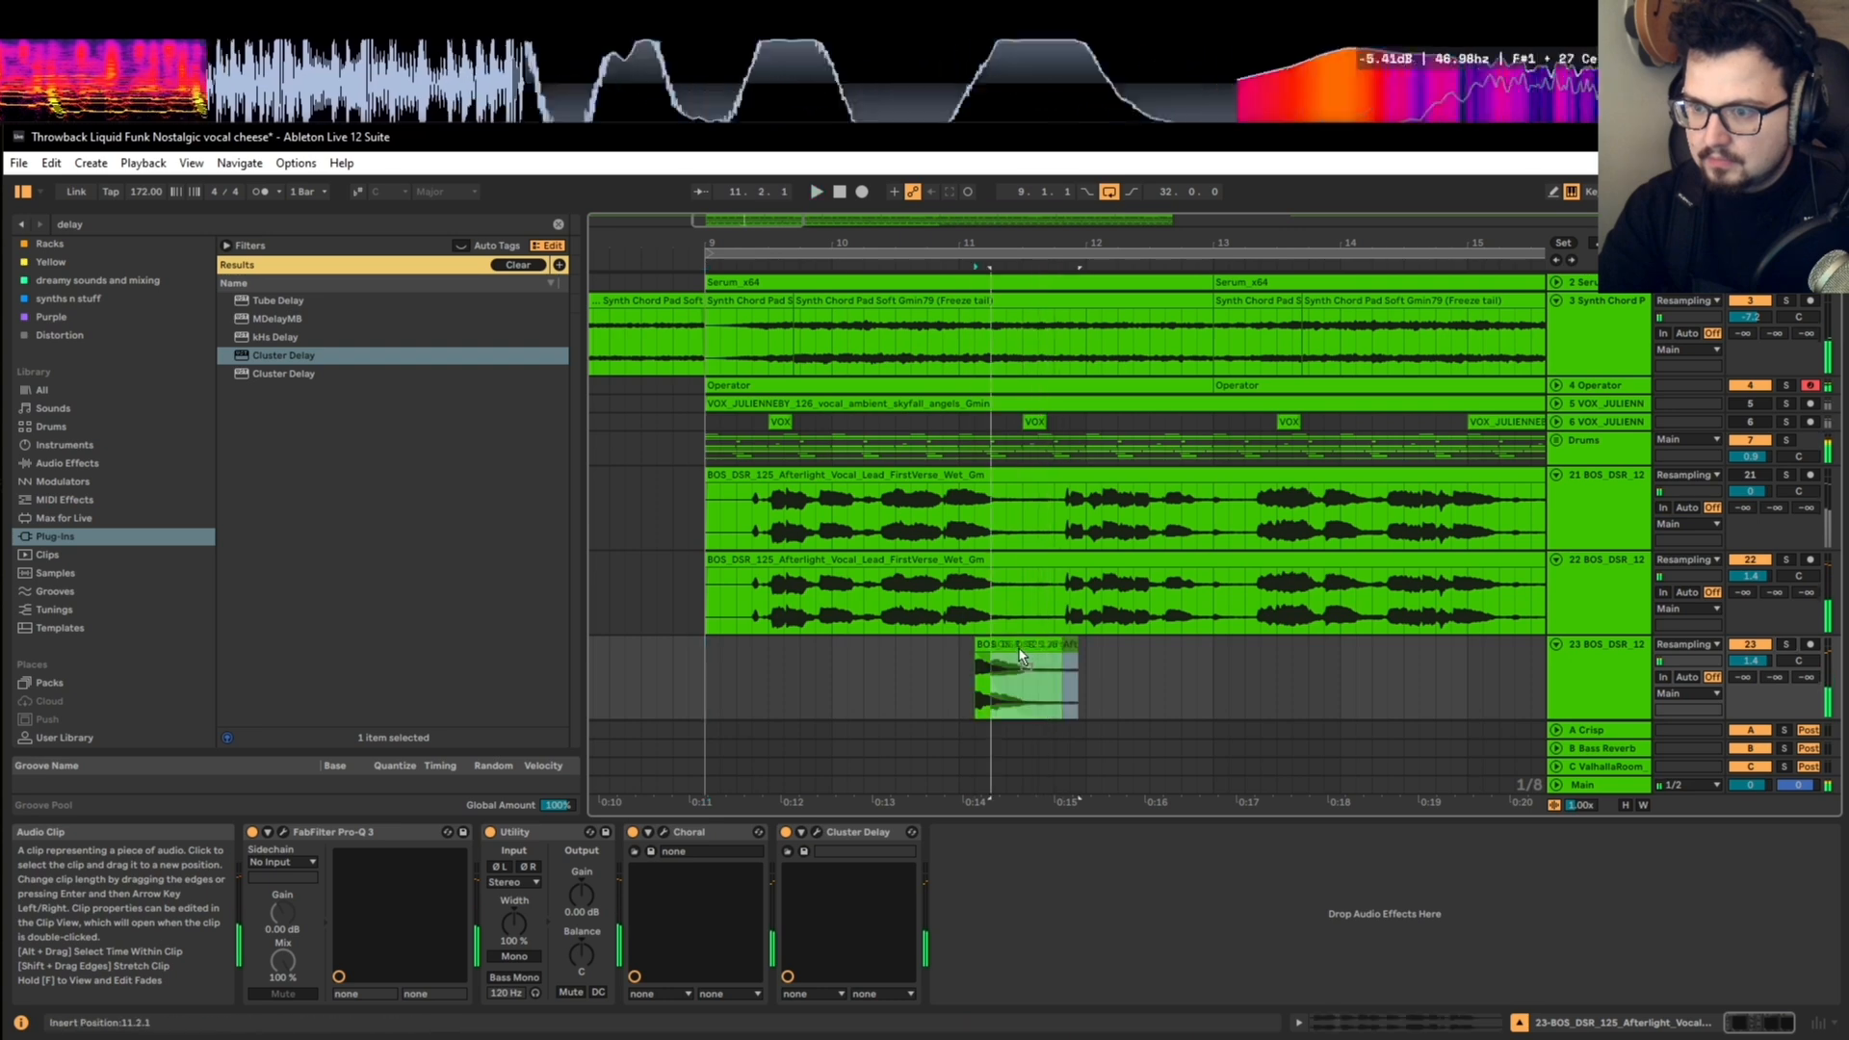
key(space)
Step: Transpose the short vocal clip to -2 semitones and audition it soloed together with the vocal track above
double_click(1002, 661)
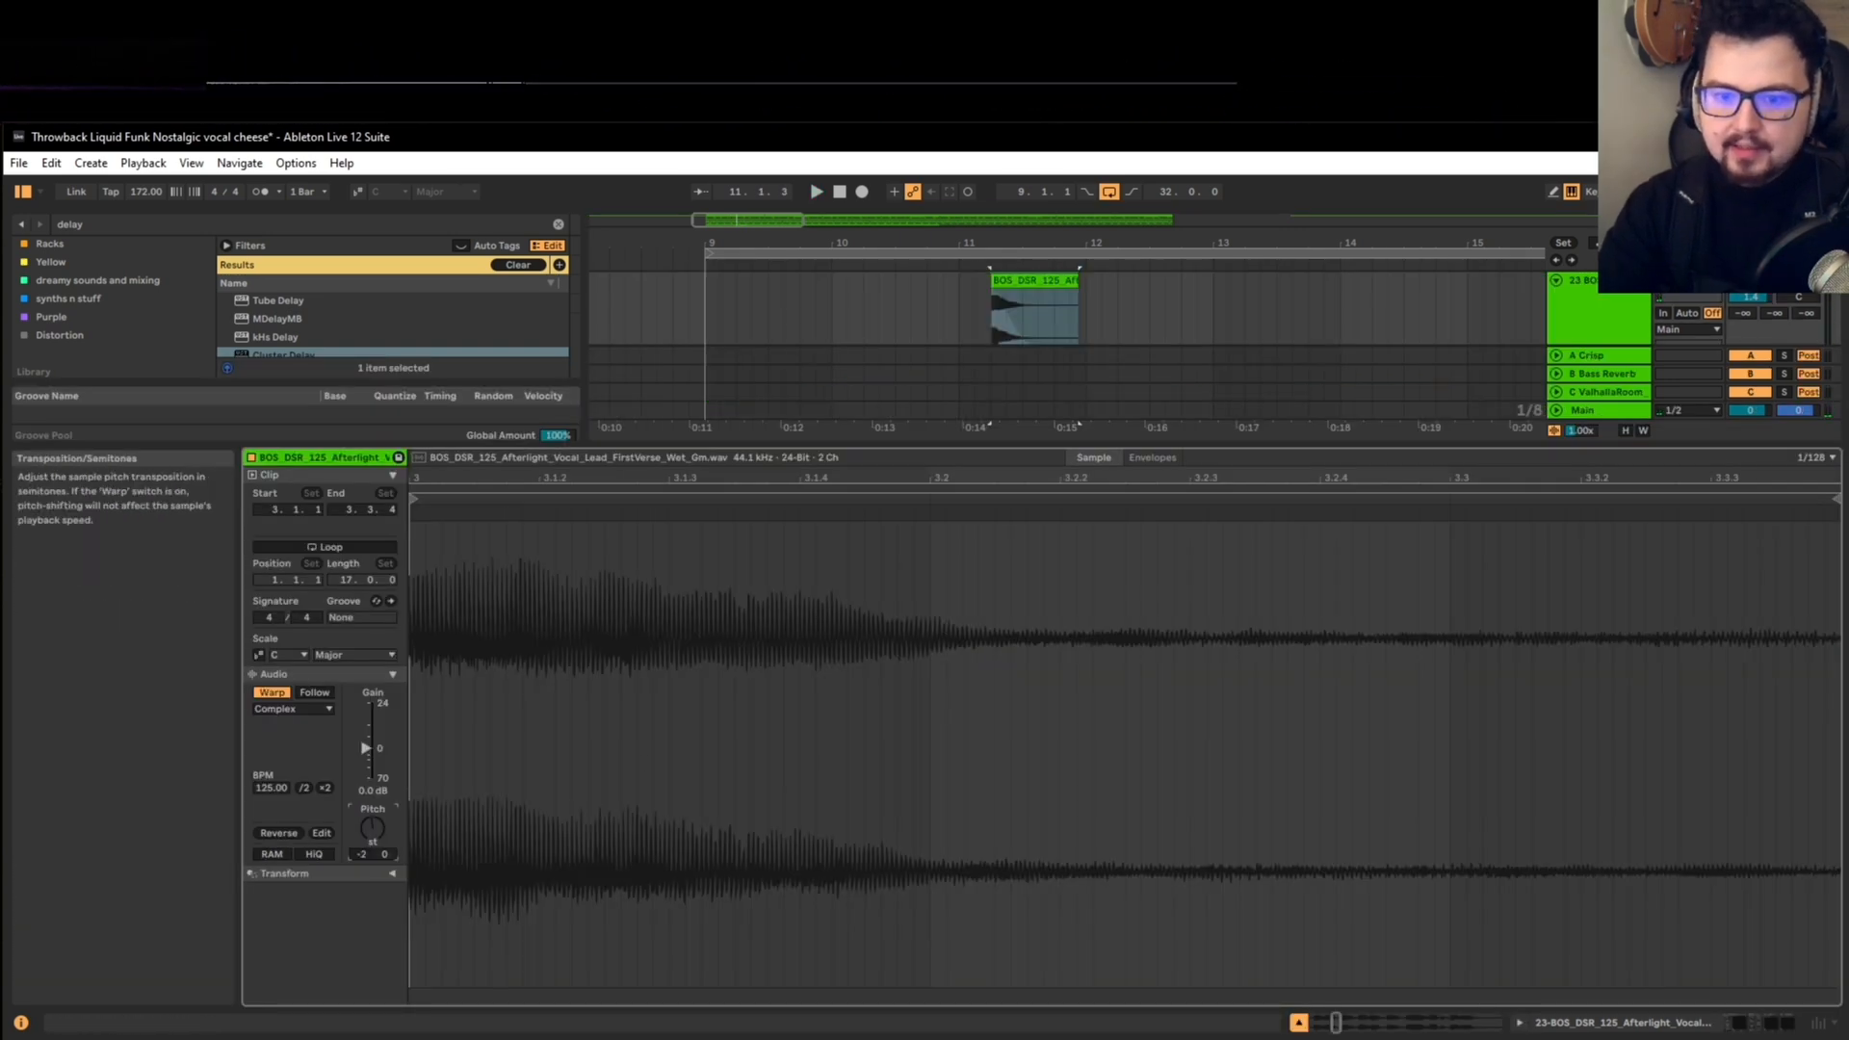
key(shift+Tab)
click(754, 668)
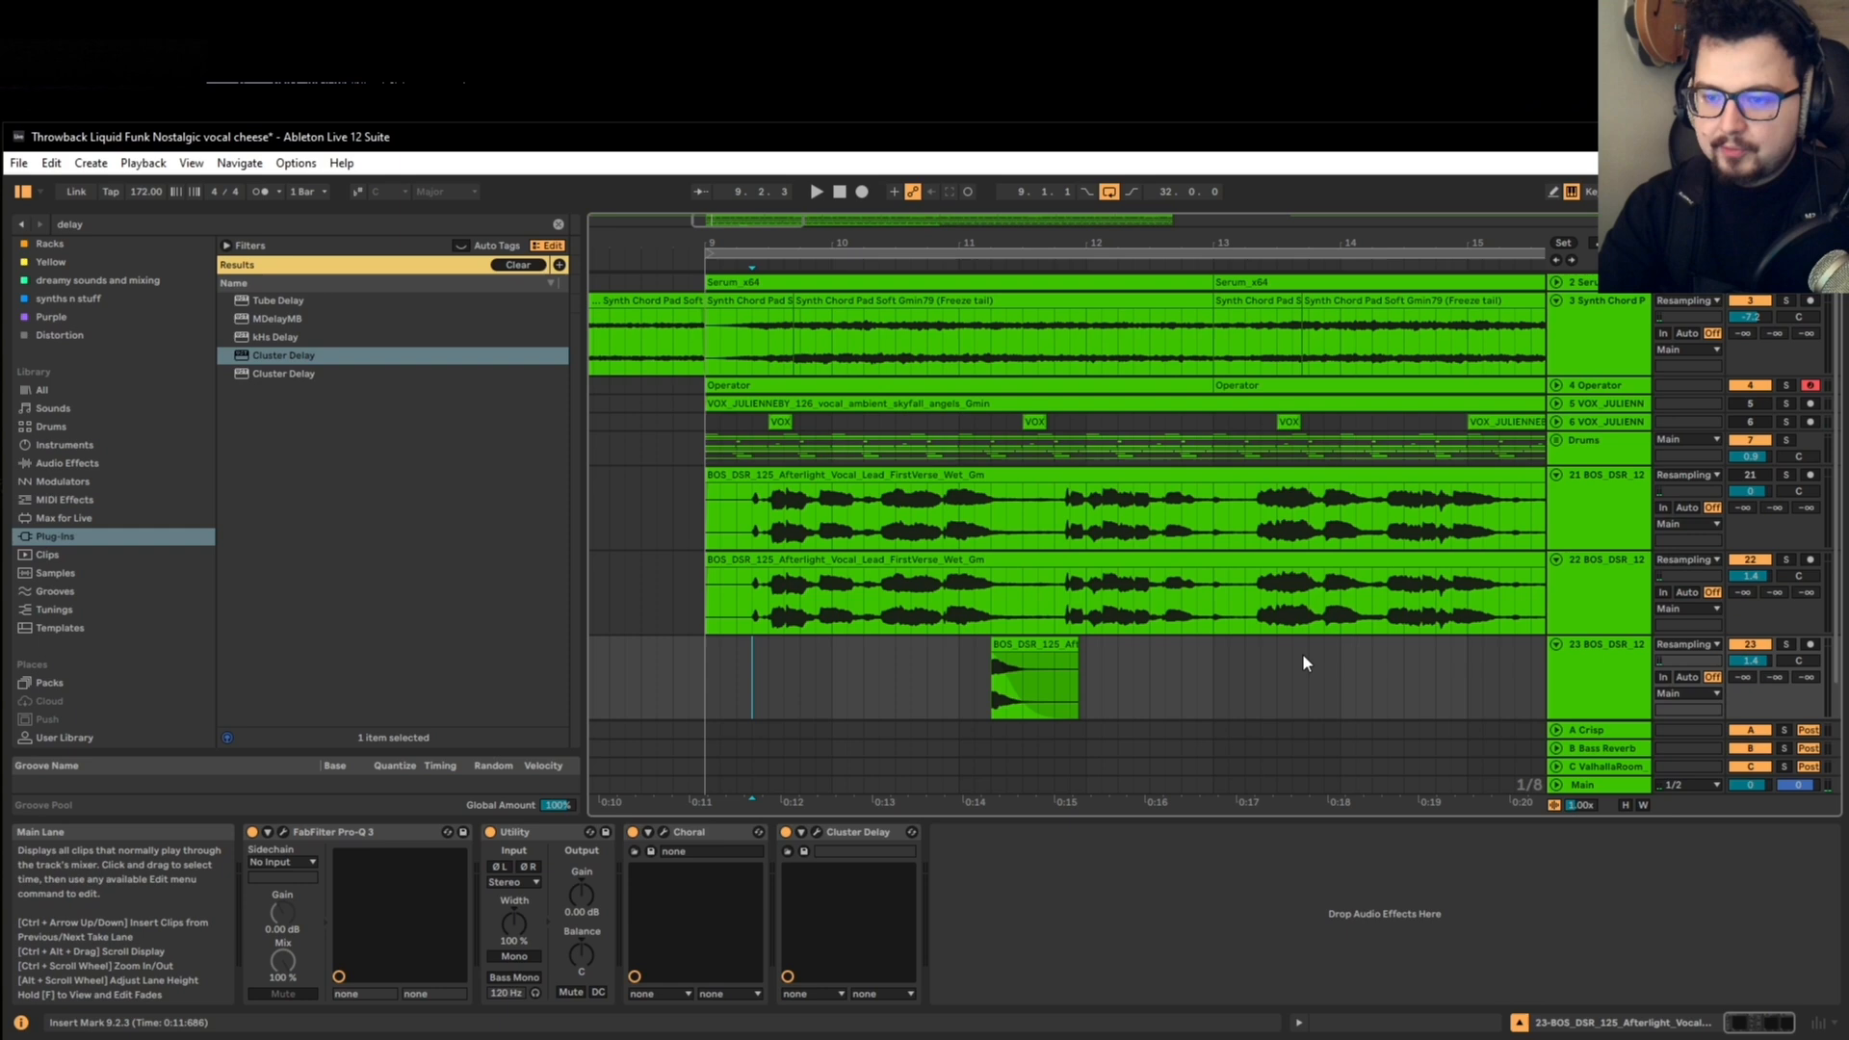
click(1785, 644)
key(space)
ctrl+click(1785, 559)
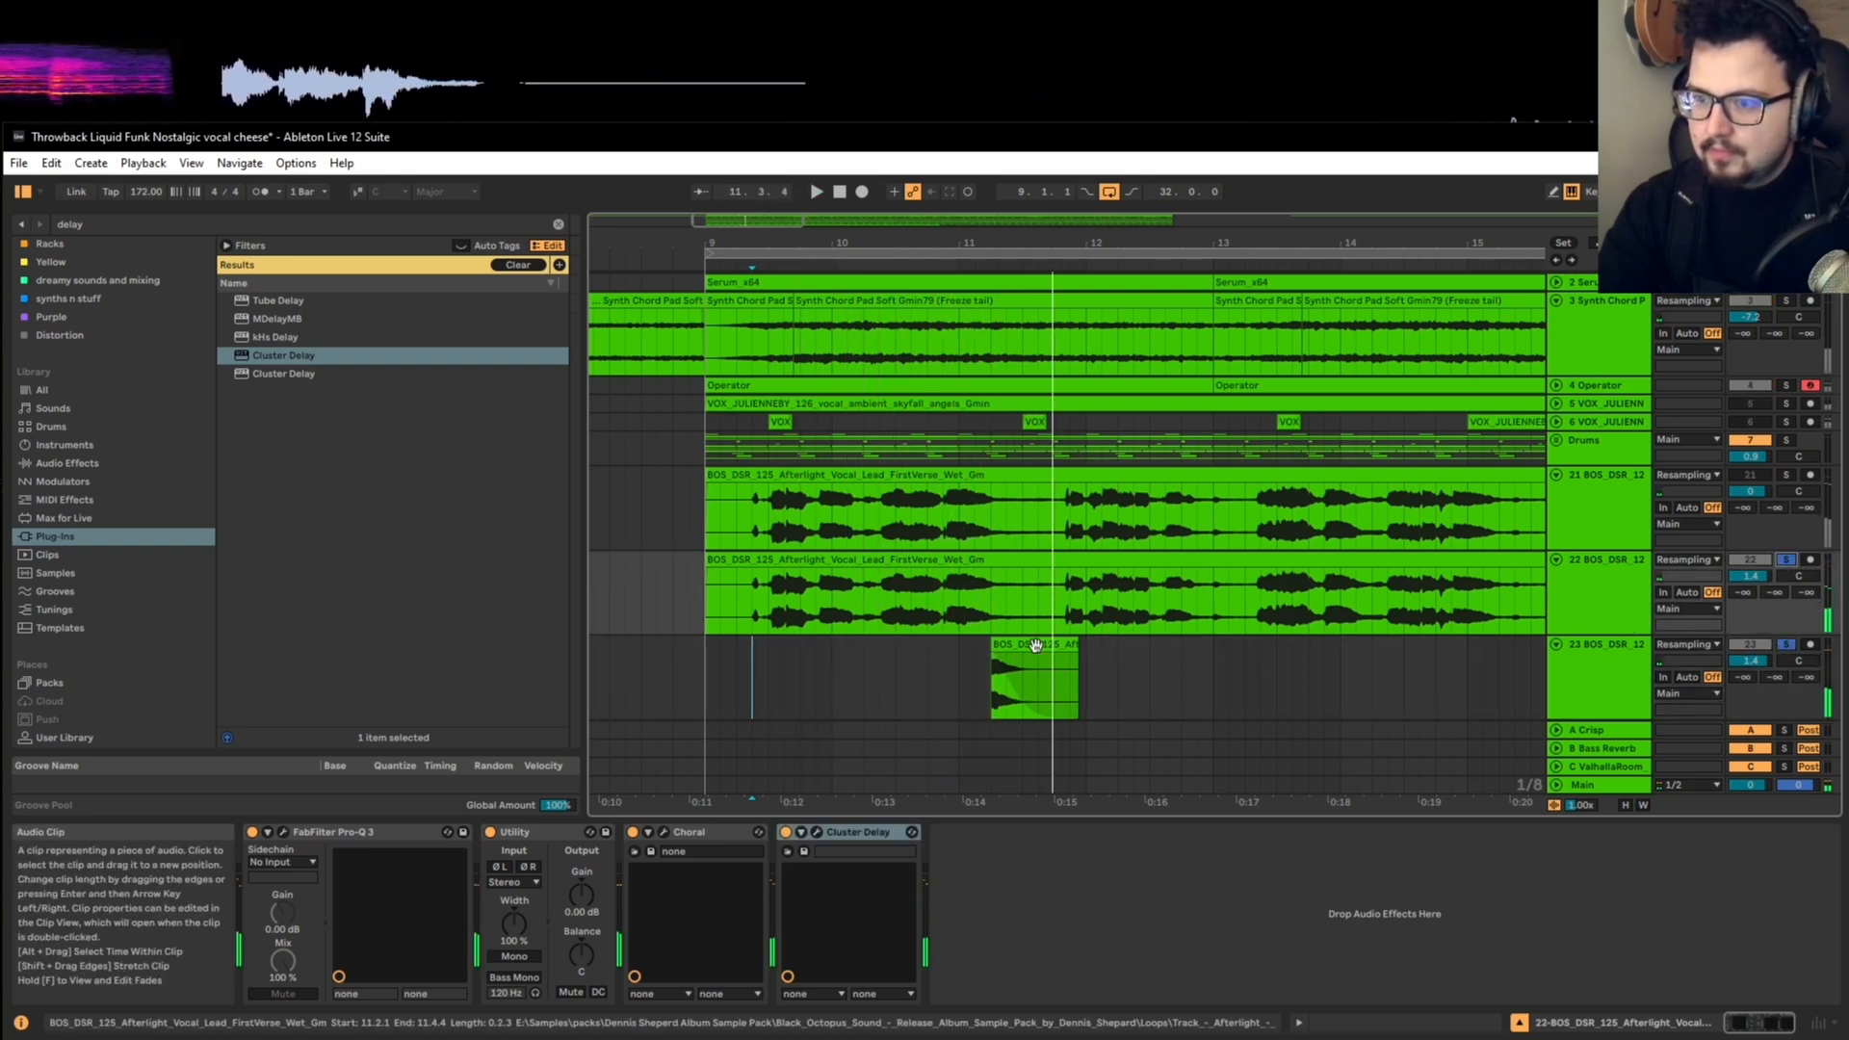
Step: Set the short vocal clip's transposition to -3 semitones and listen to it
double_click(1014, 682)
key(space)
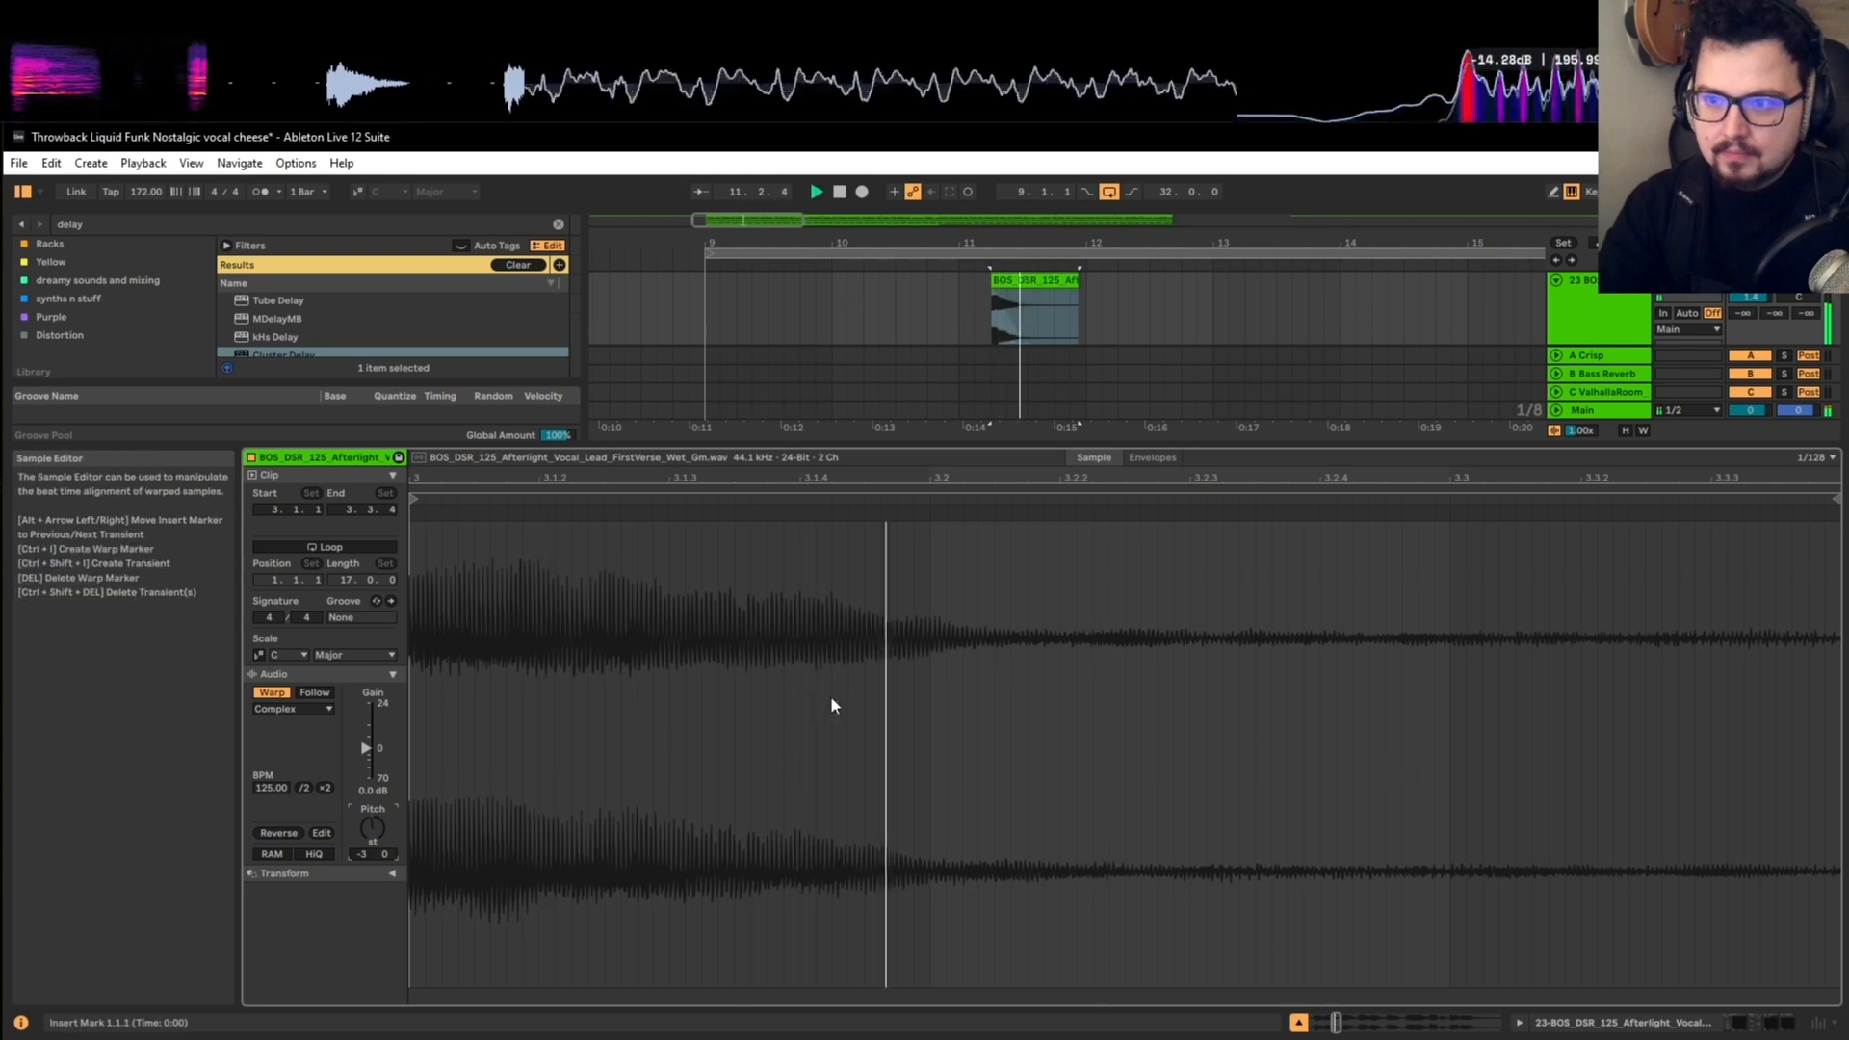
key(shift+Tab)
key(space)
Step: Extend the short vocal clip's start back to 11.1.3, nudge the clip to 11.2.1 and play both soloed vocal tracks
drag(993, 645, 976, 648)
key(space)
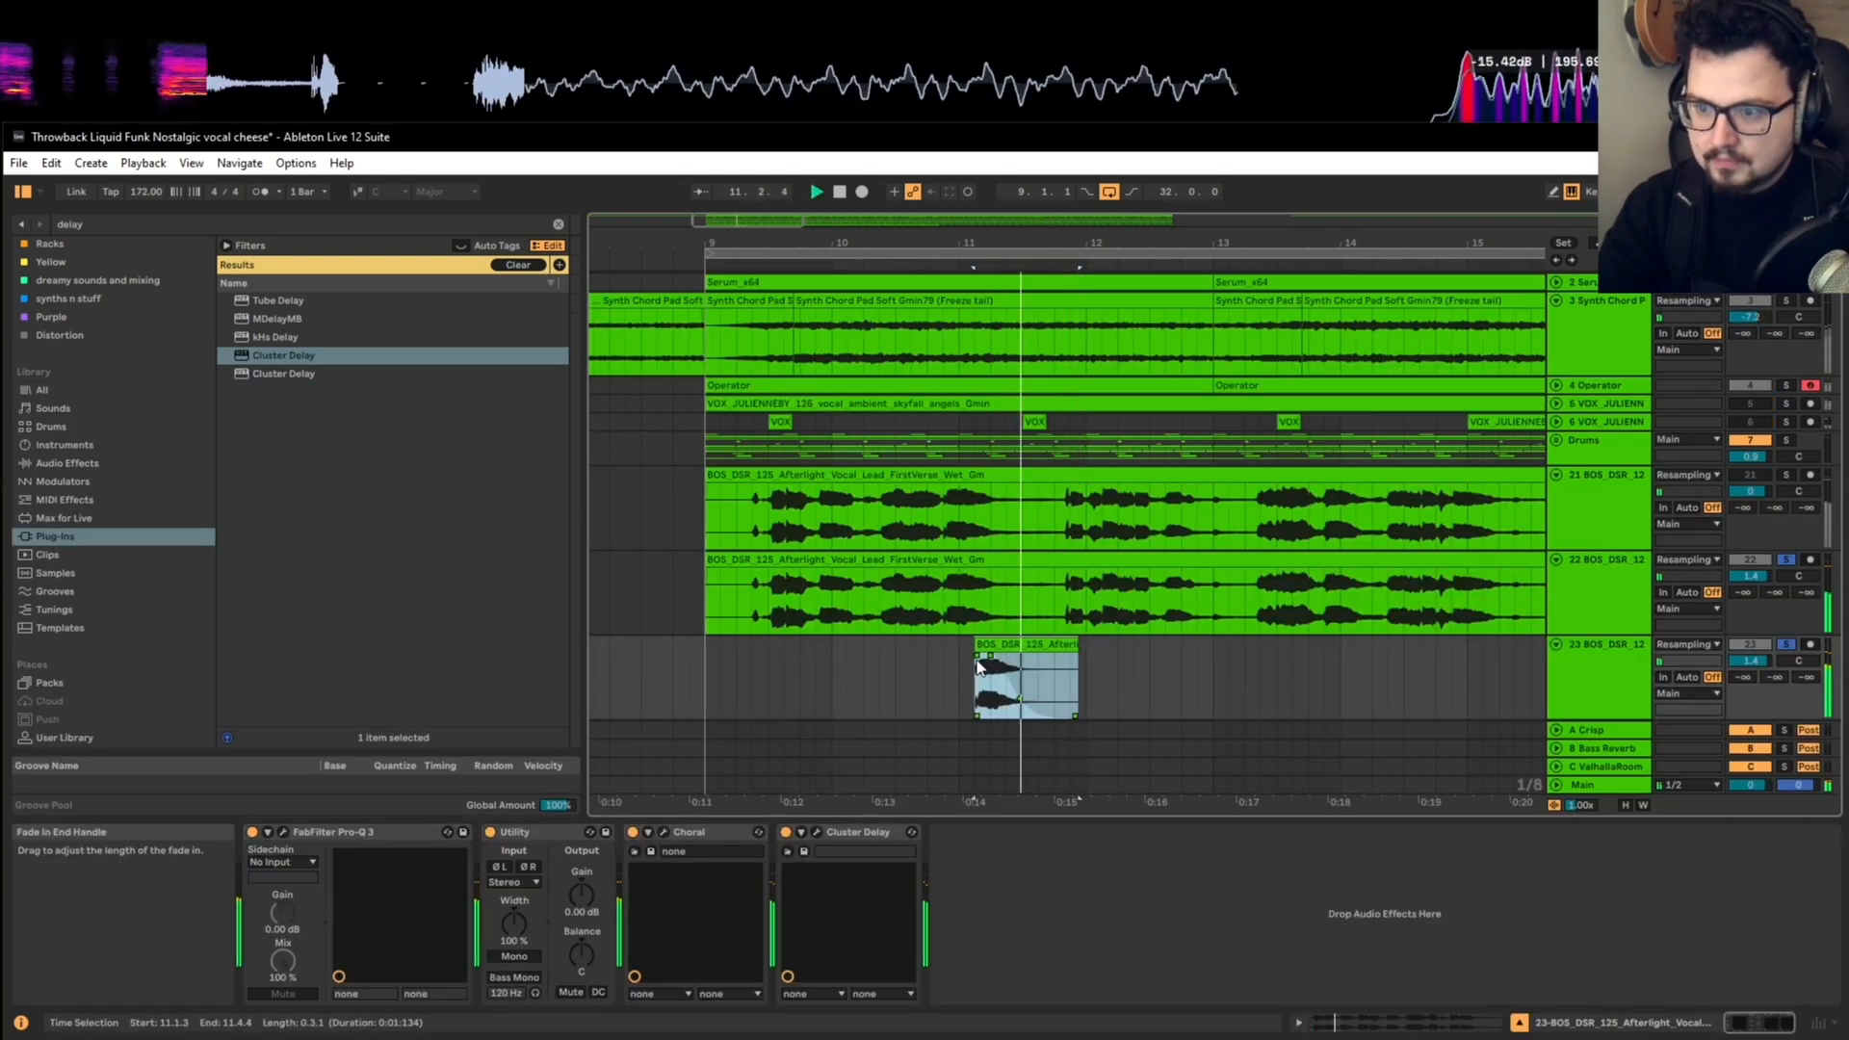
key(Right)
click(692, 652)
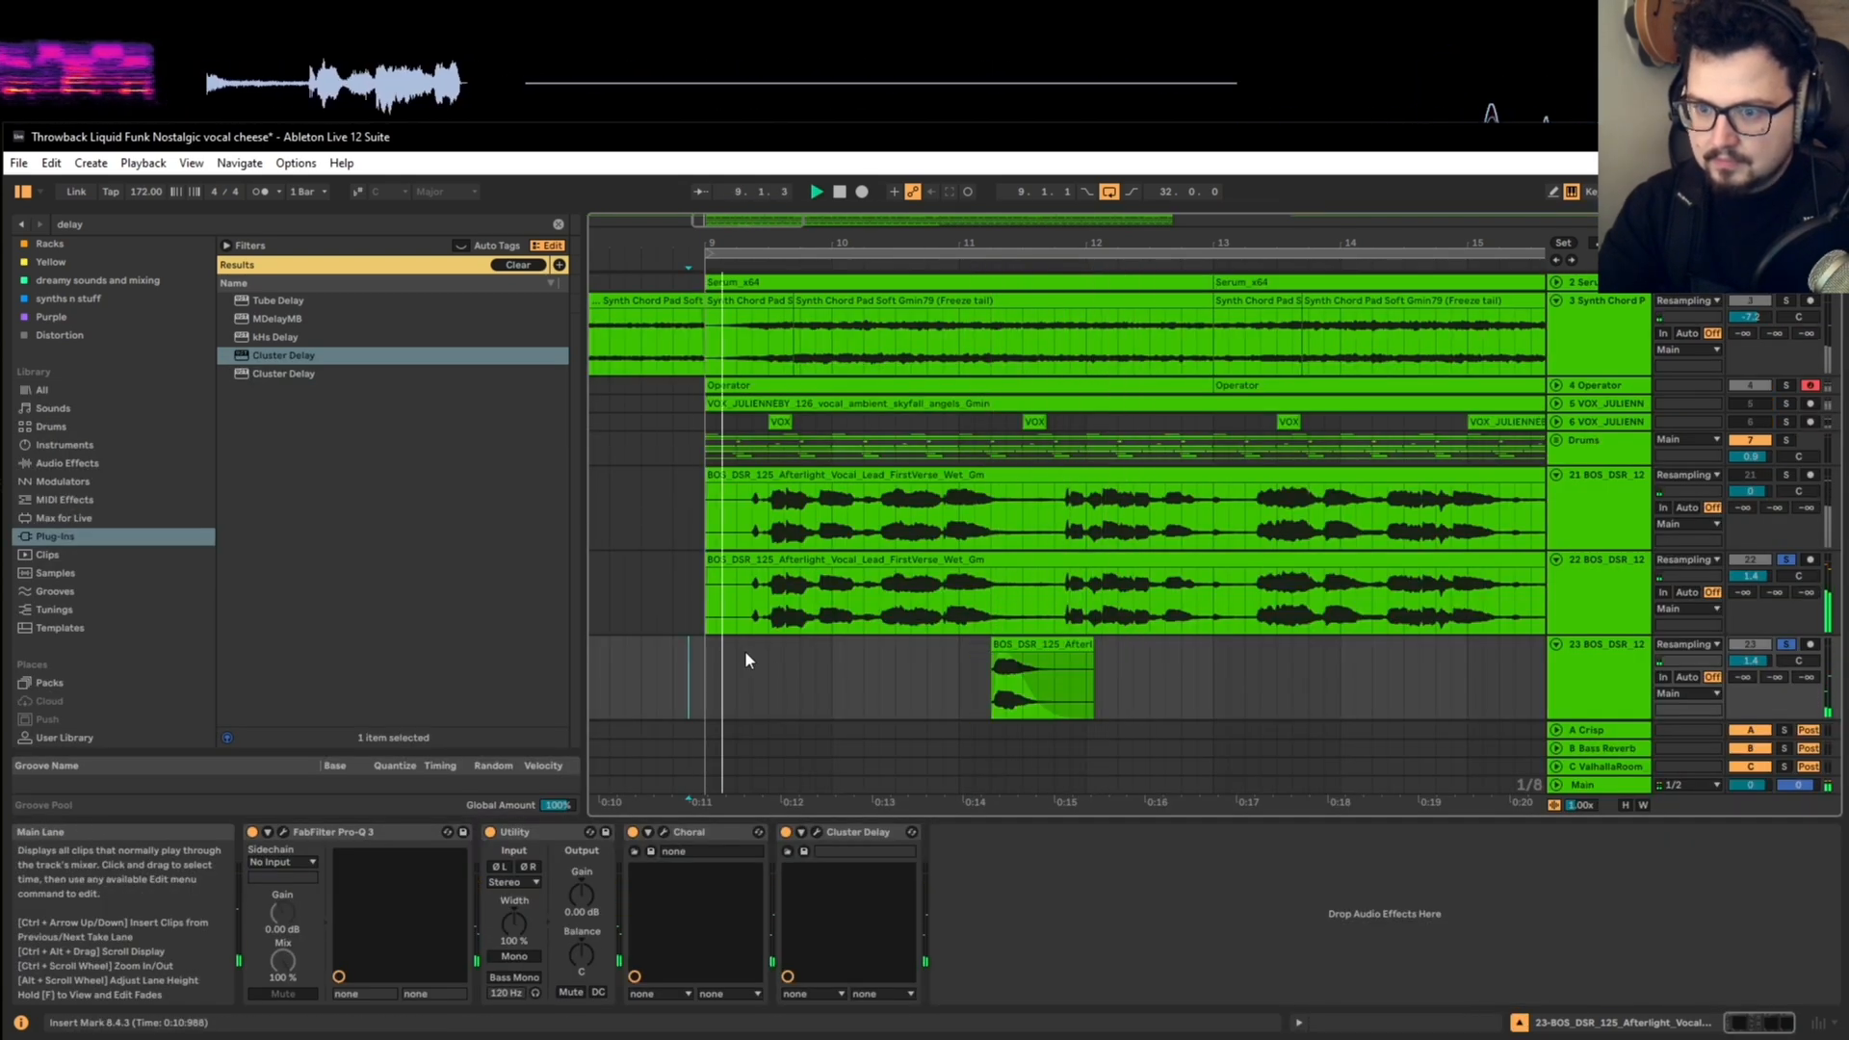
click(1783, 642)
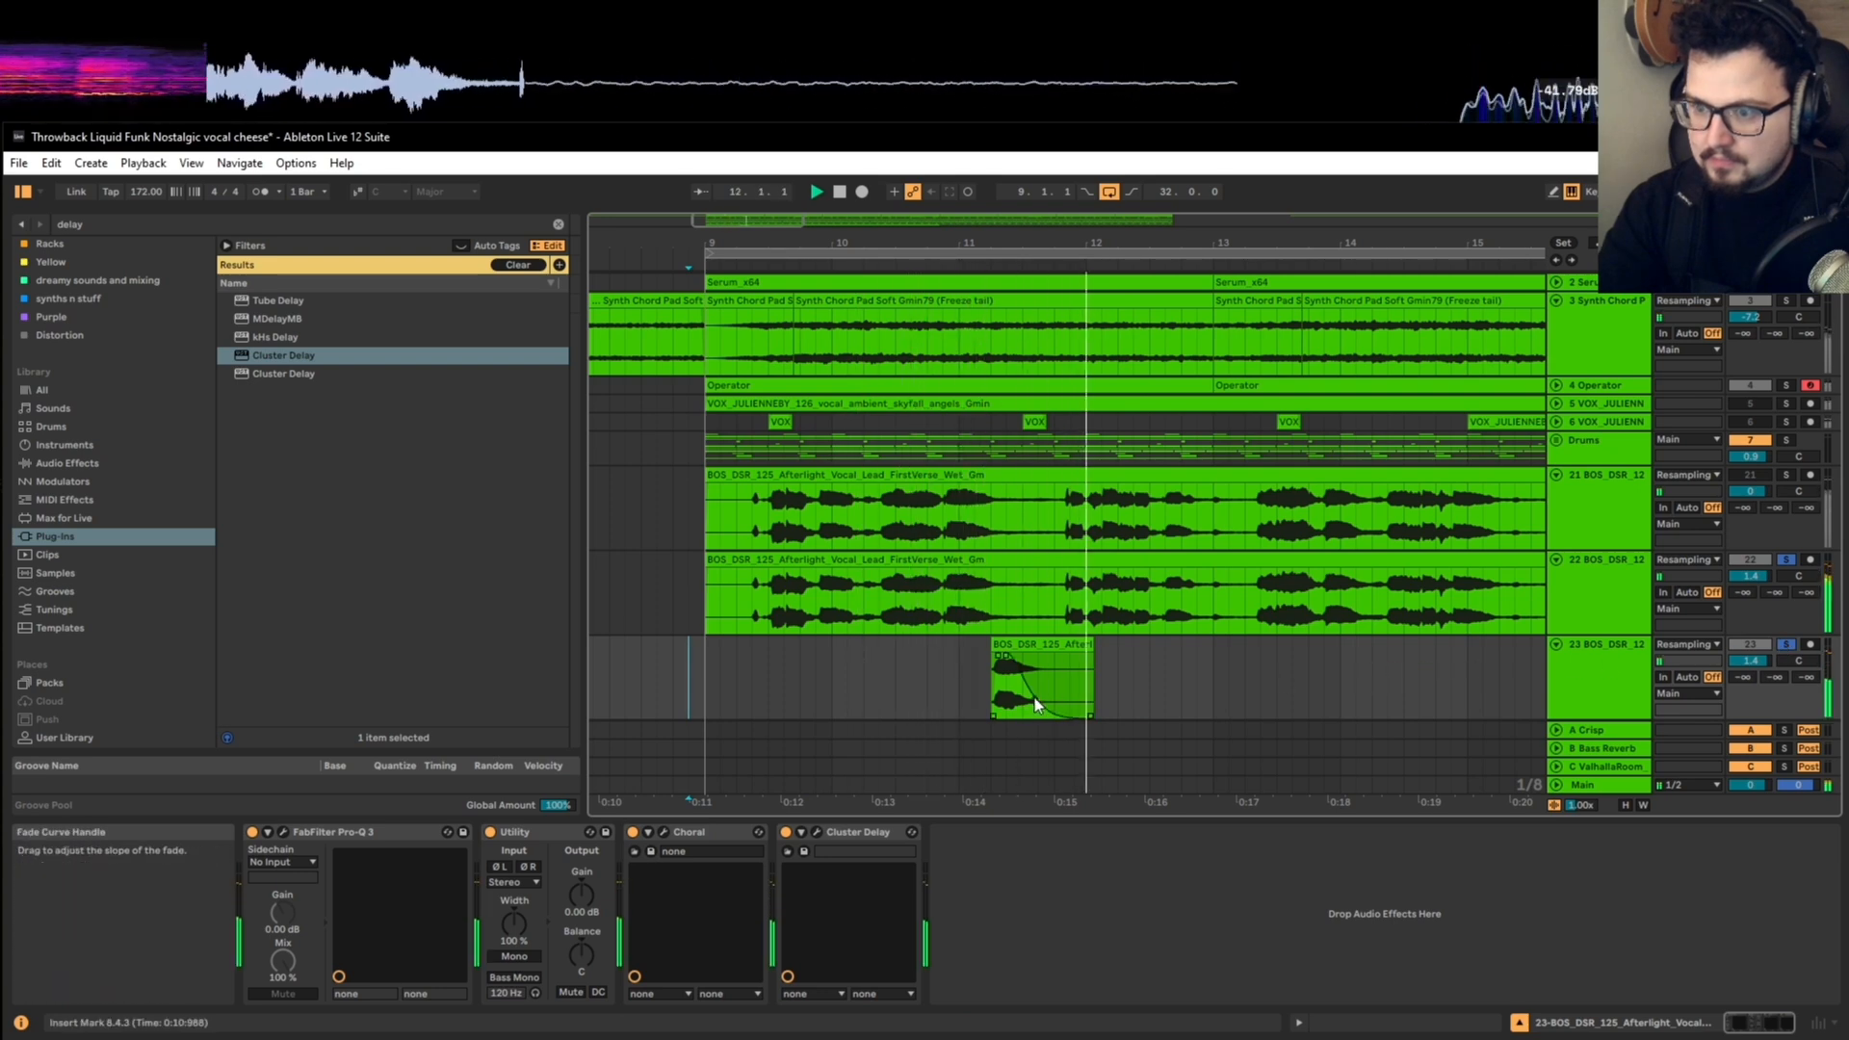
Step: Unsolo both vocal tracks and play the short vocal clip at 11.2.1 within the full mix
click(1786, 644)
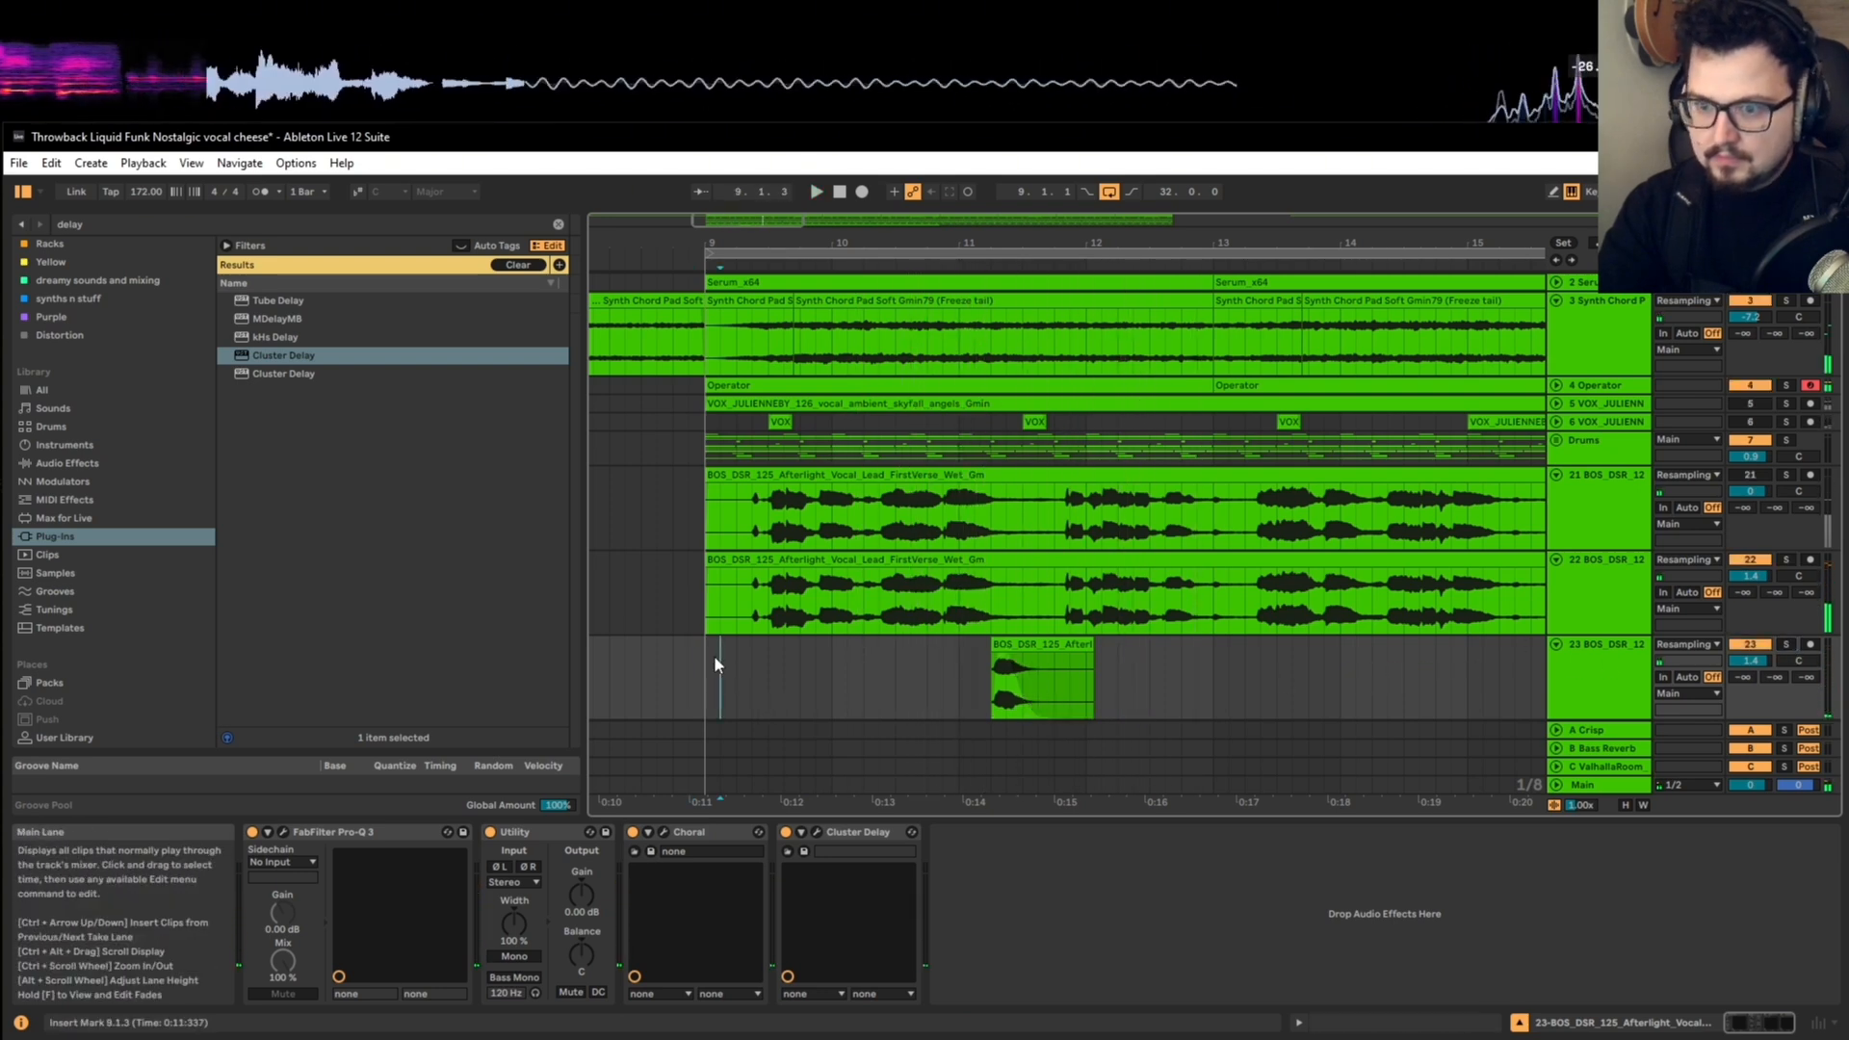
scroll(748, 645, down, 3)
click(869, 640)
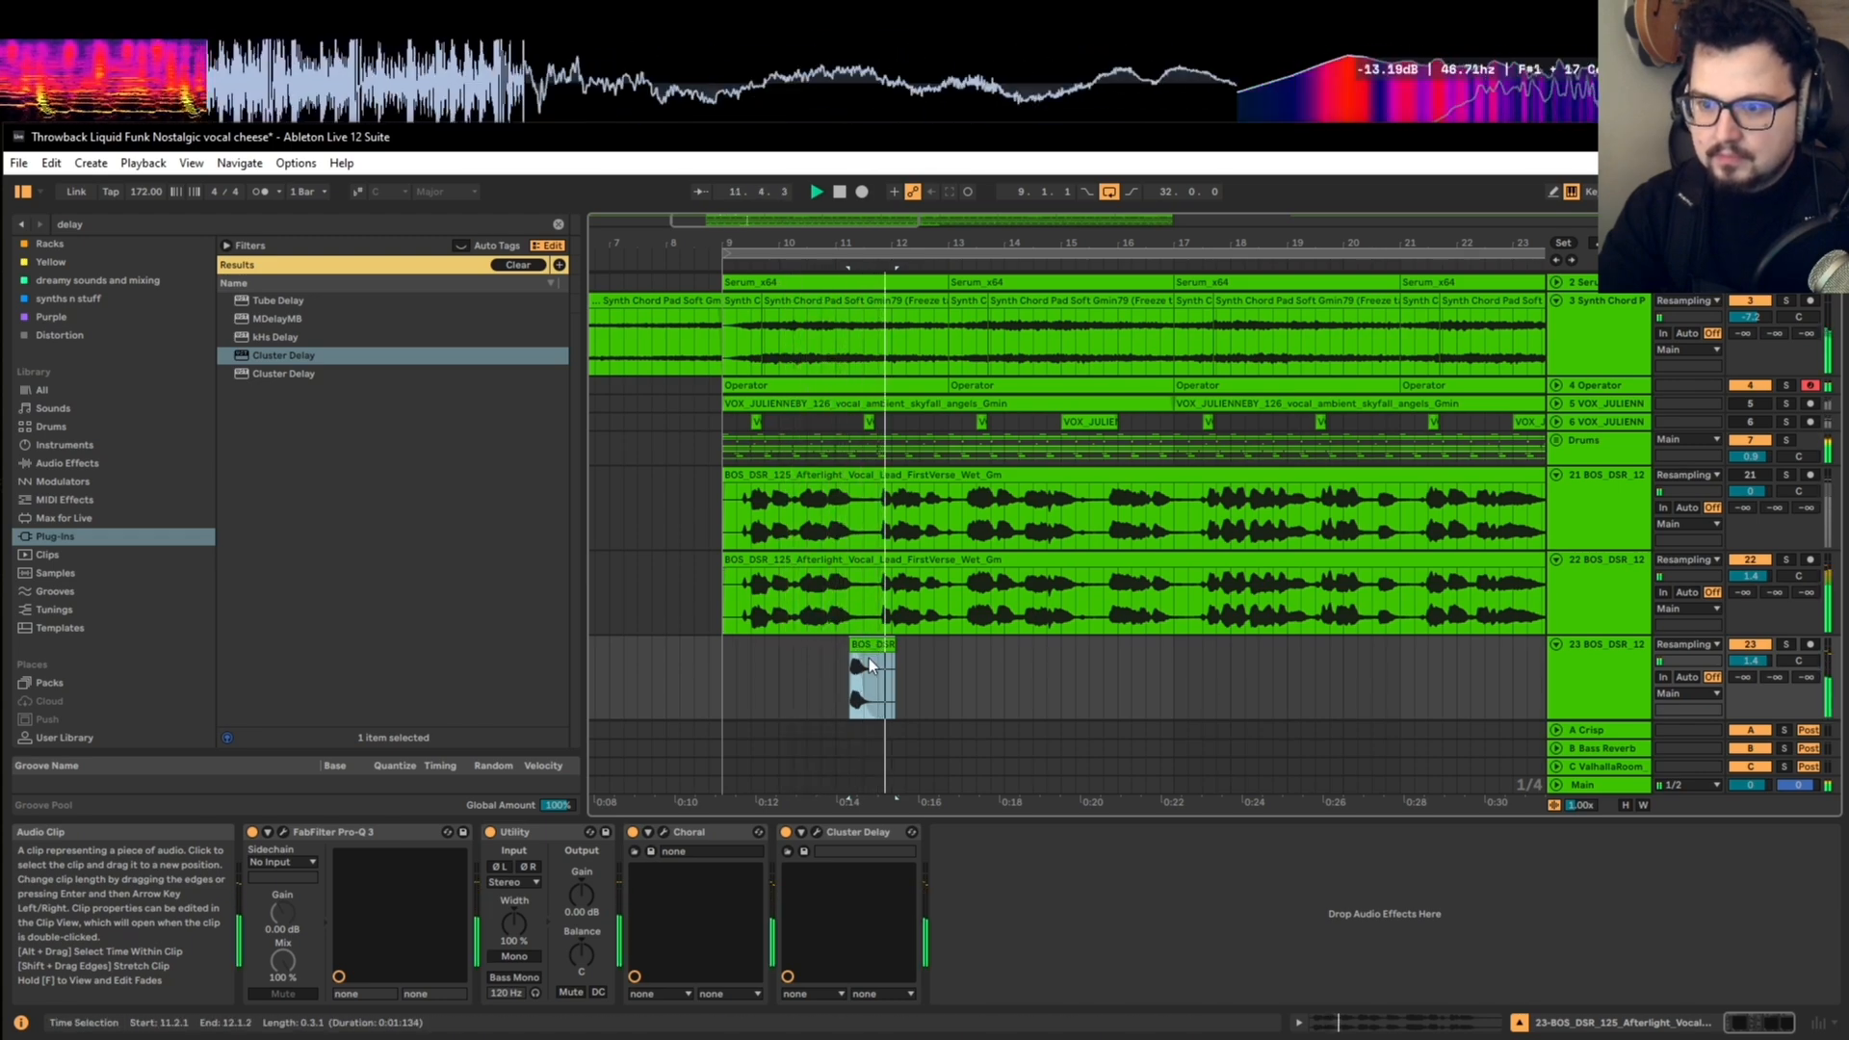
key(space)
Step: Place a copy of the short vocal clip at 11.3.1, transpose it to -4 semitones and play it in the mix
drag(873, 650, 882, 645)
double_click(882, 645)
key(space)
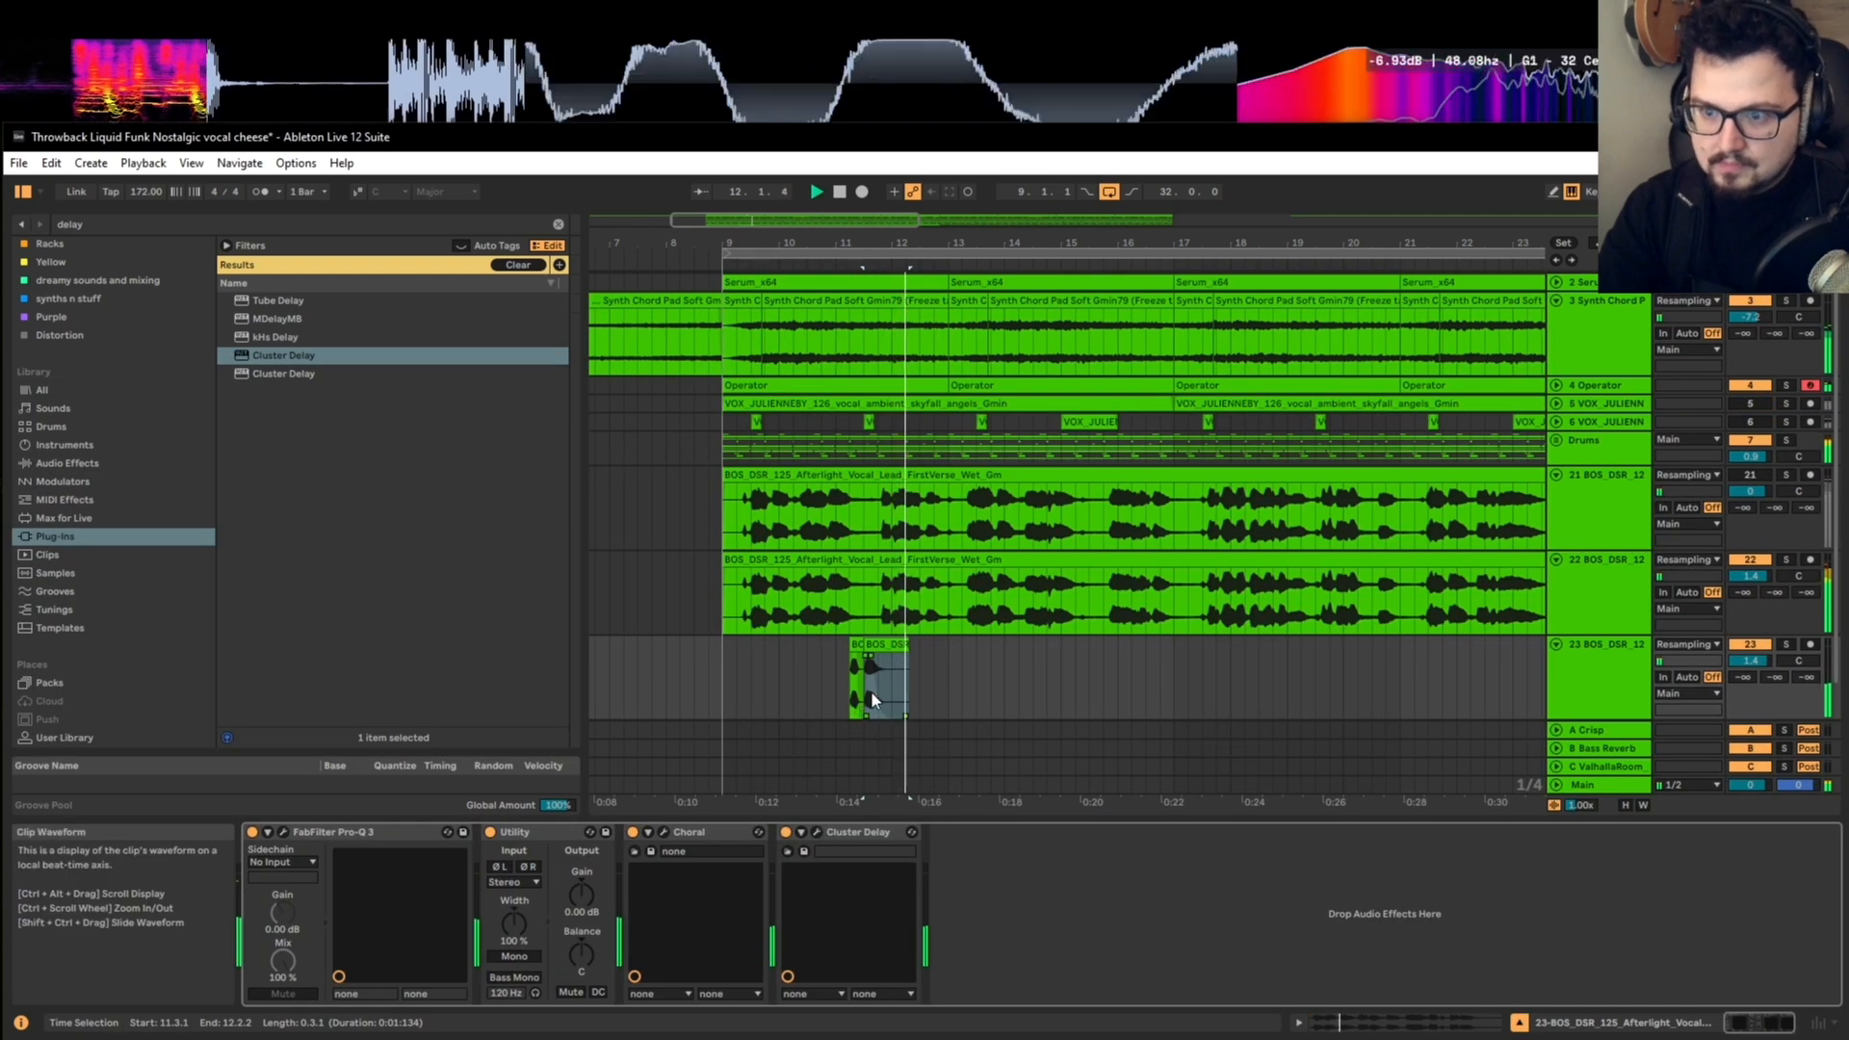
scroll(874, 689, up, 5)
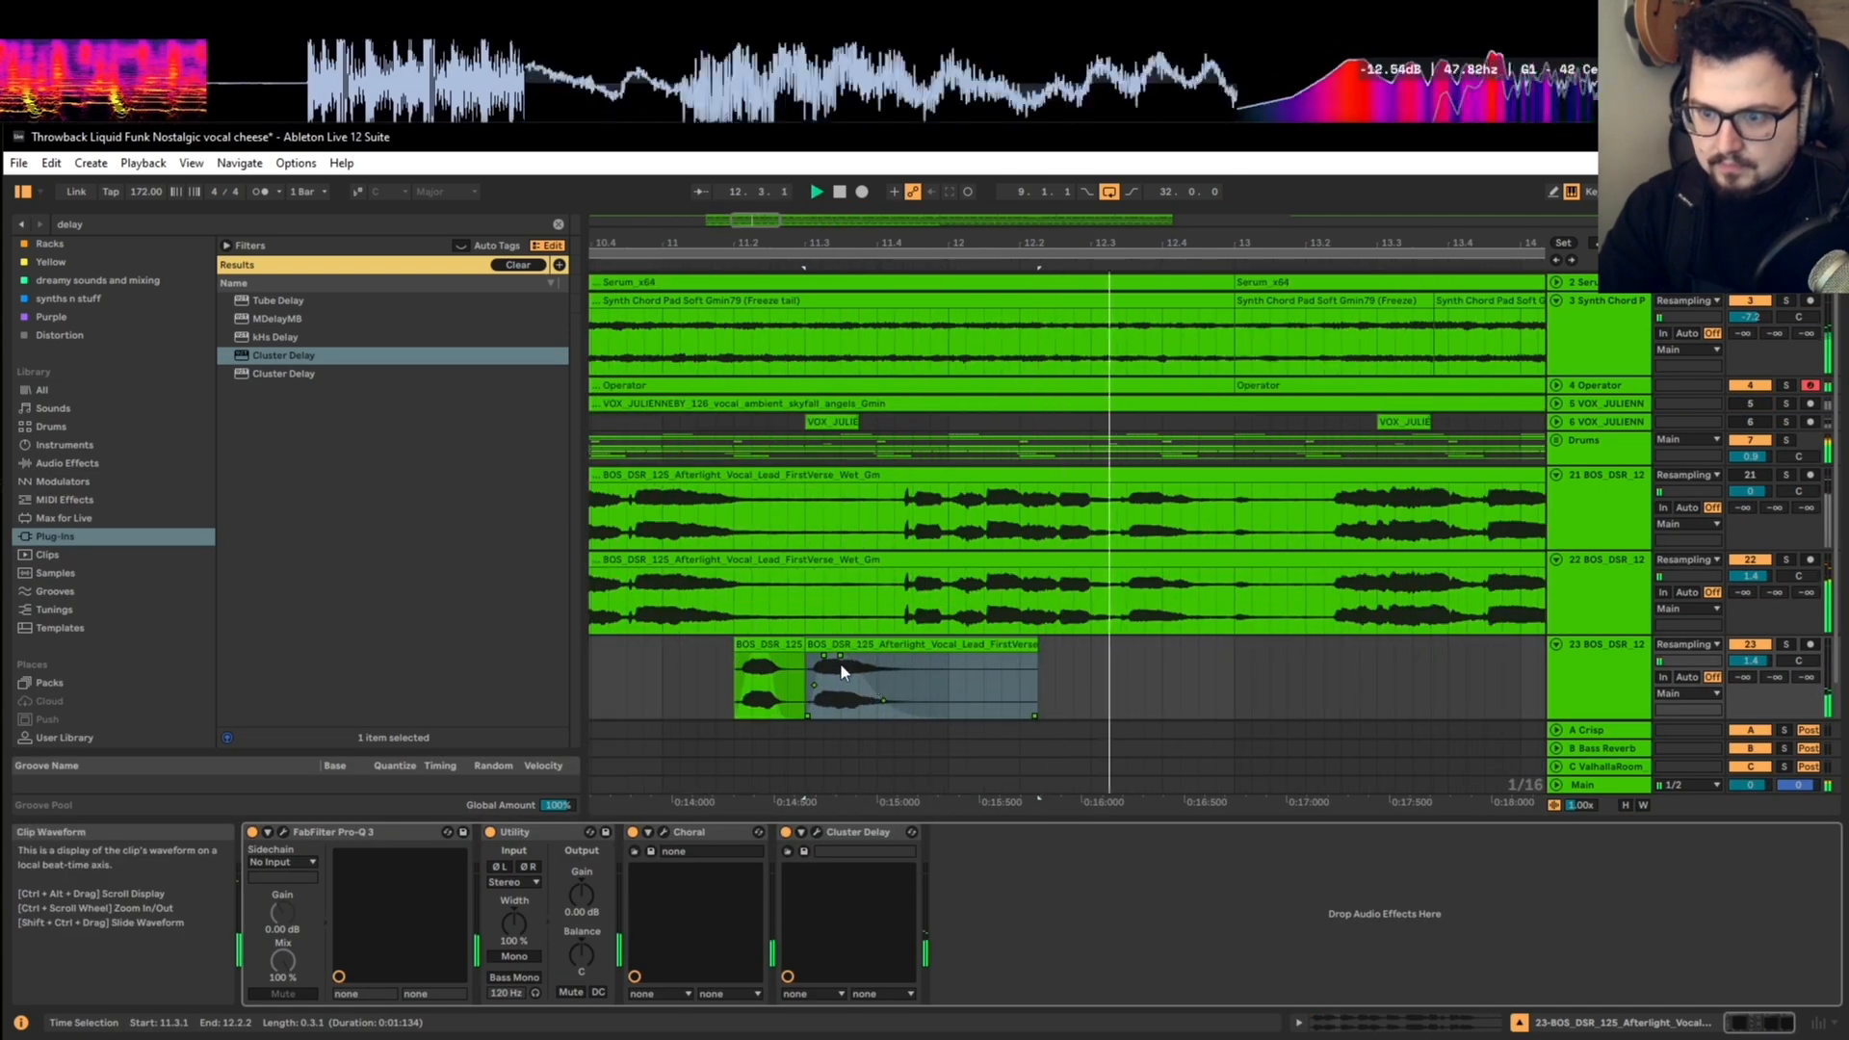
drag(839, 671, 818, 672)
key(space)
Step: Duplicate bars 9 to 13 of the short vocal track so the two-clip echo phrase repeats in the following four bars
scroll(819, 672, down, 3)
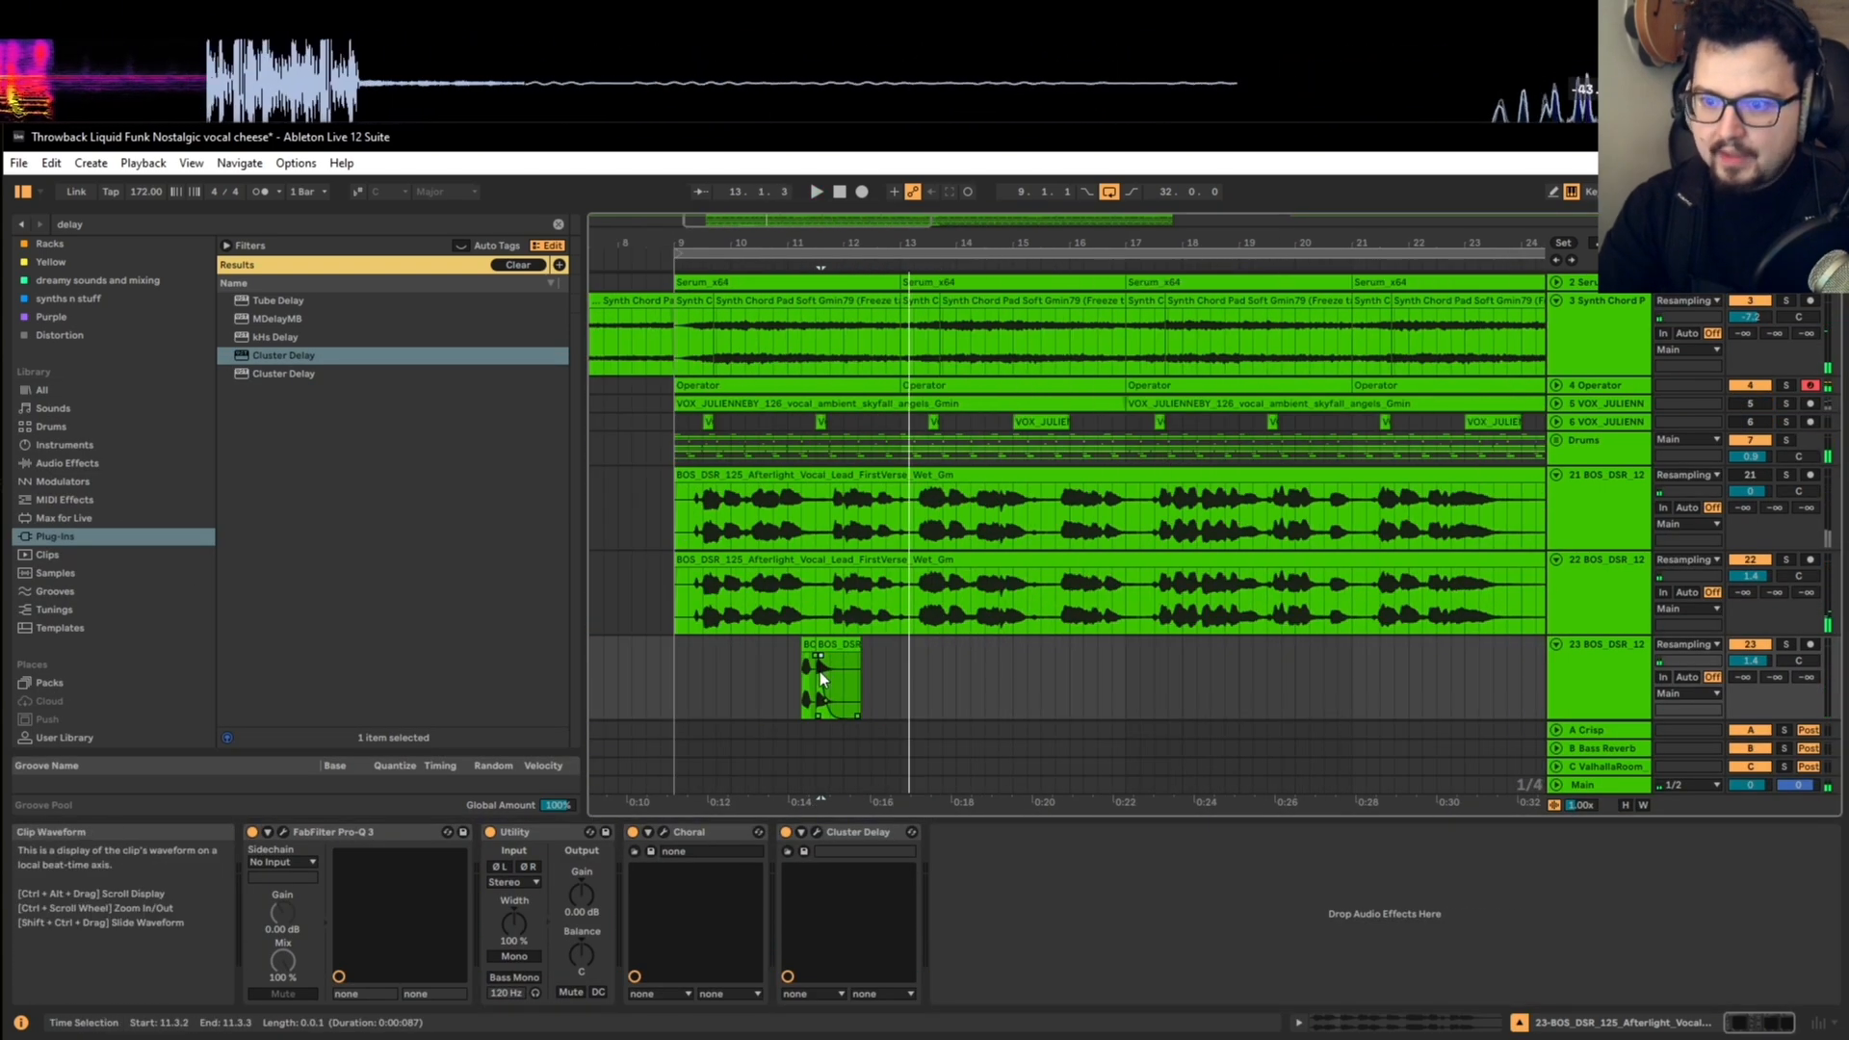
scroll(818, 672, up, 3)
scroll(892, 668, down, 5)
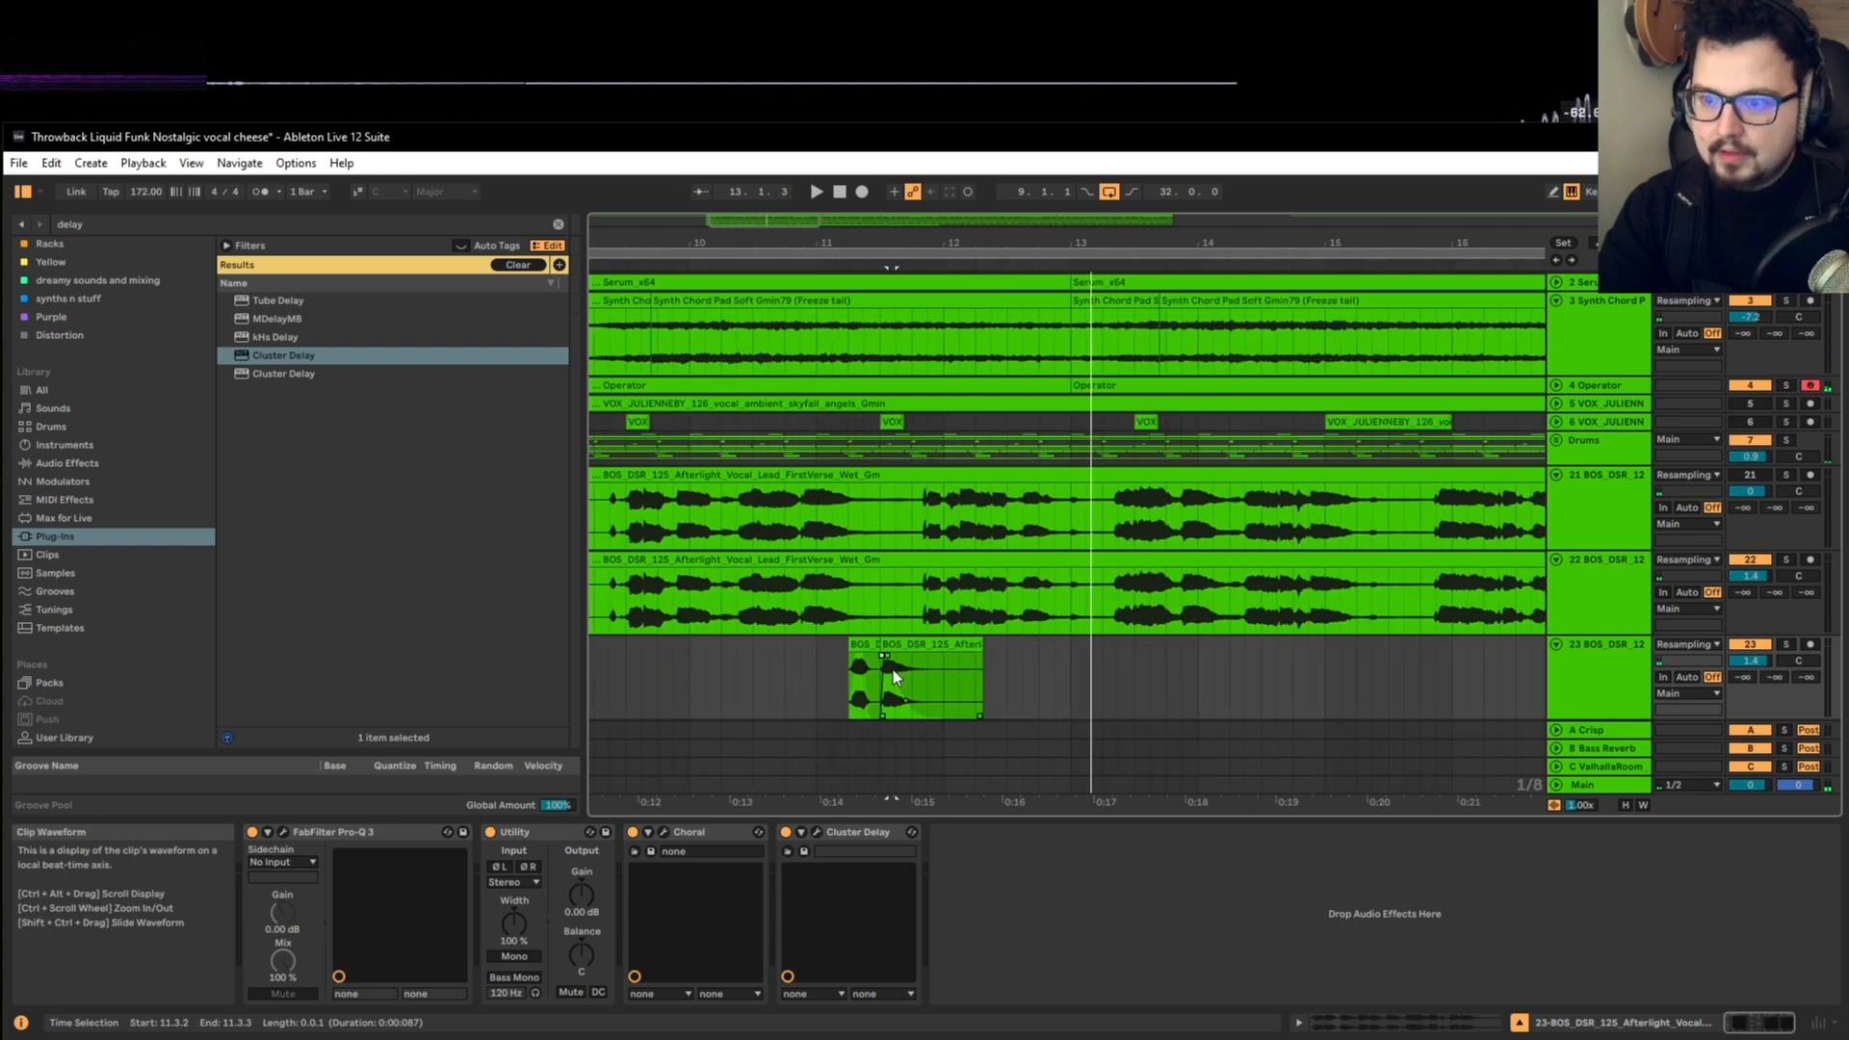
drag(771, 672, 973, 649)
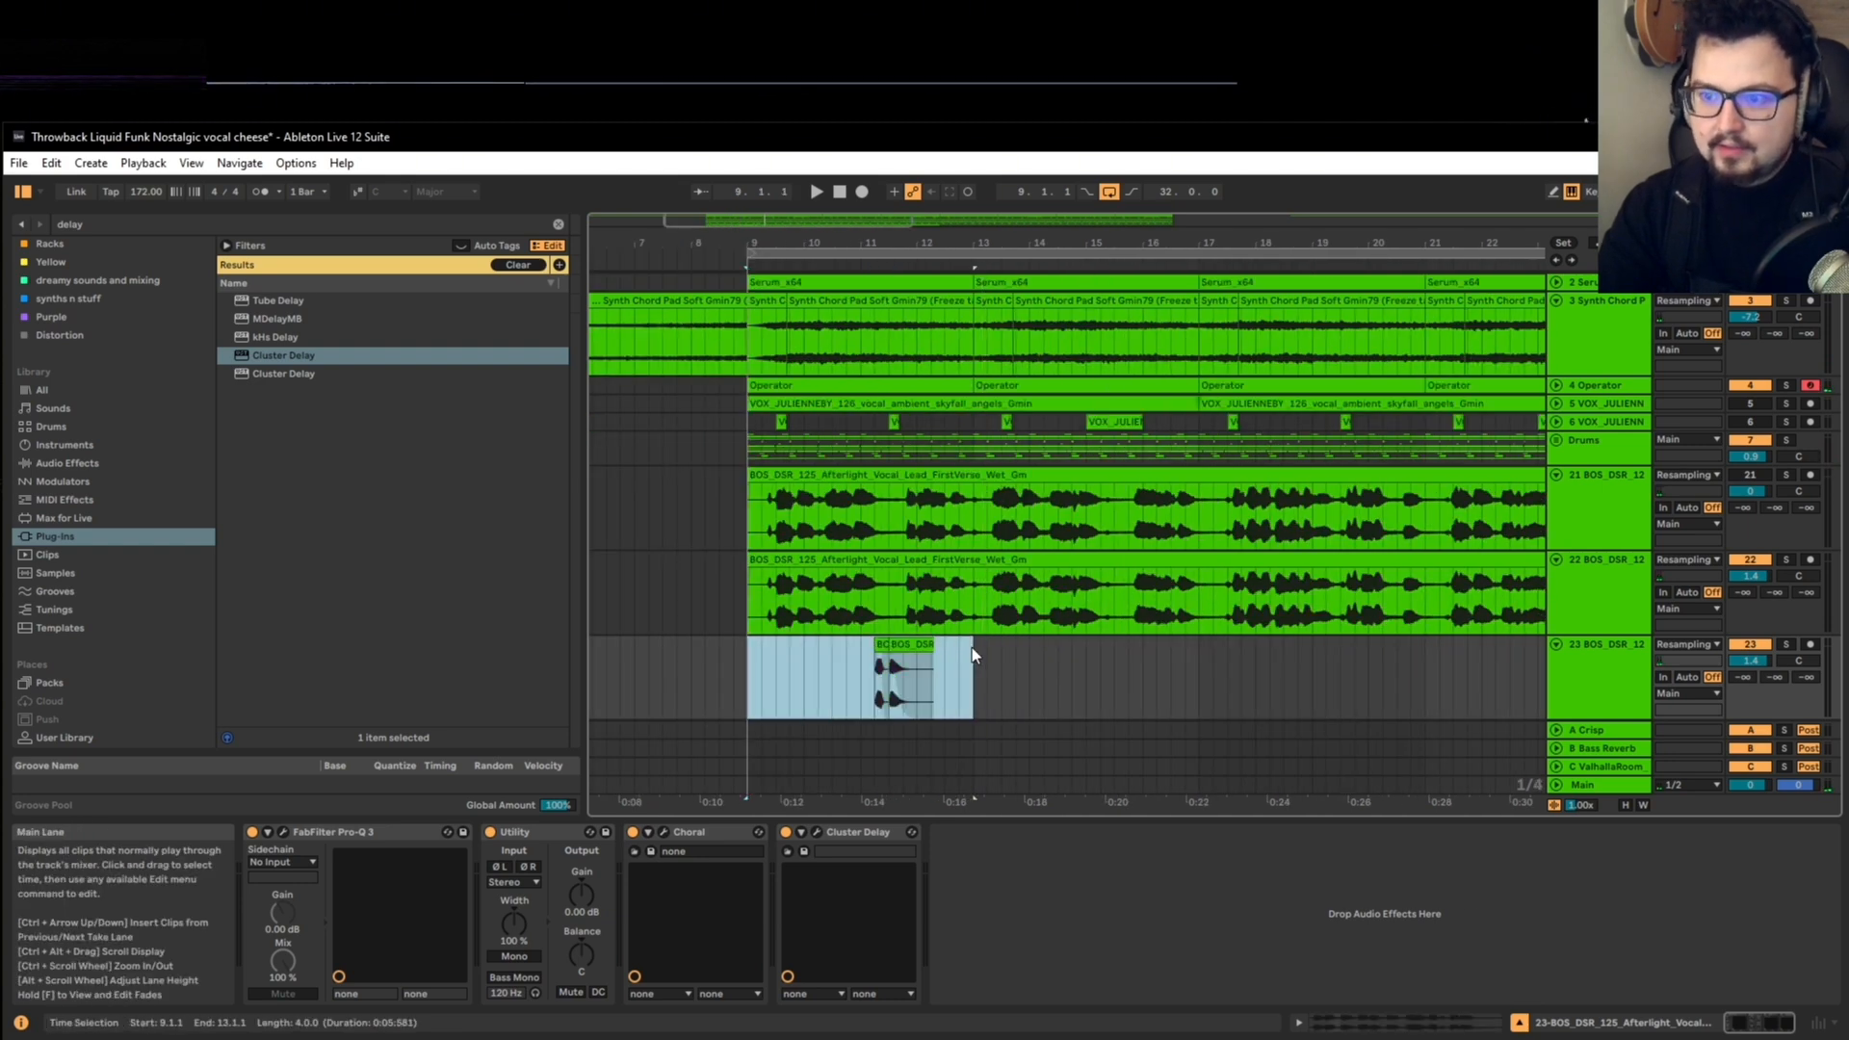
key(ctrl+d)
Step: Listen to the original and duplicated echo phrases in the full mix from 13.2.1, 11.1.1 and 15.1.1
click(999, 663)
key(space)
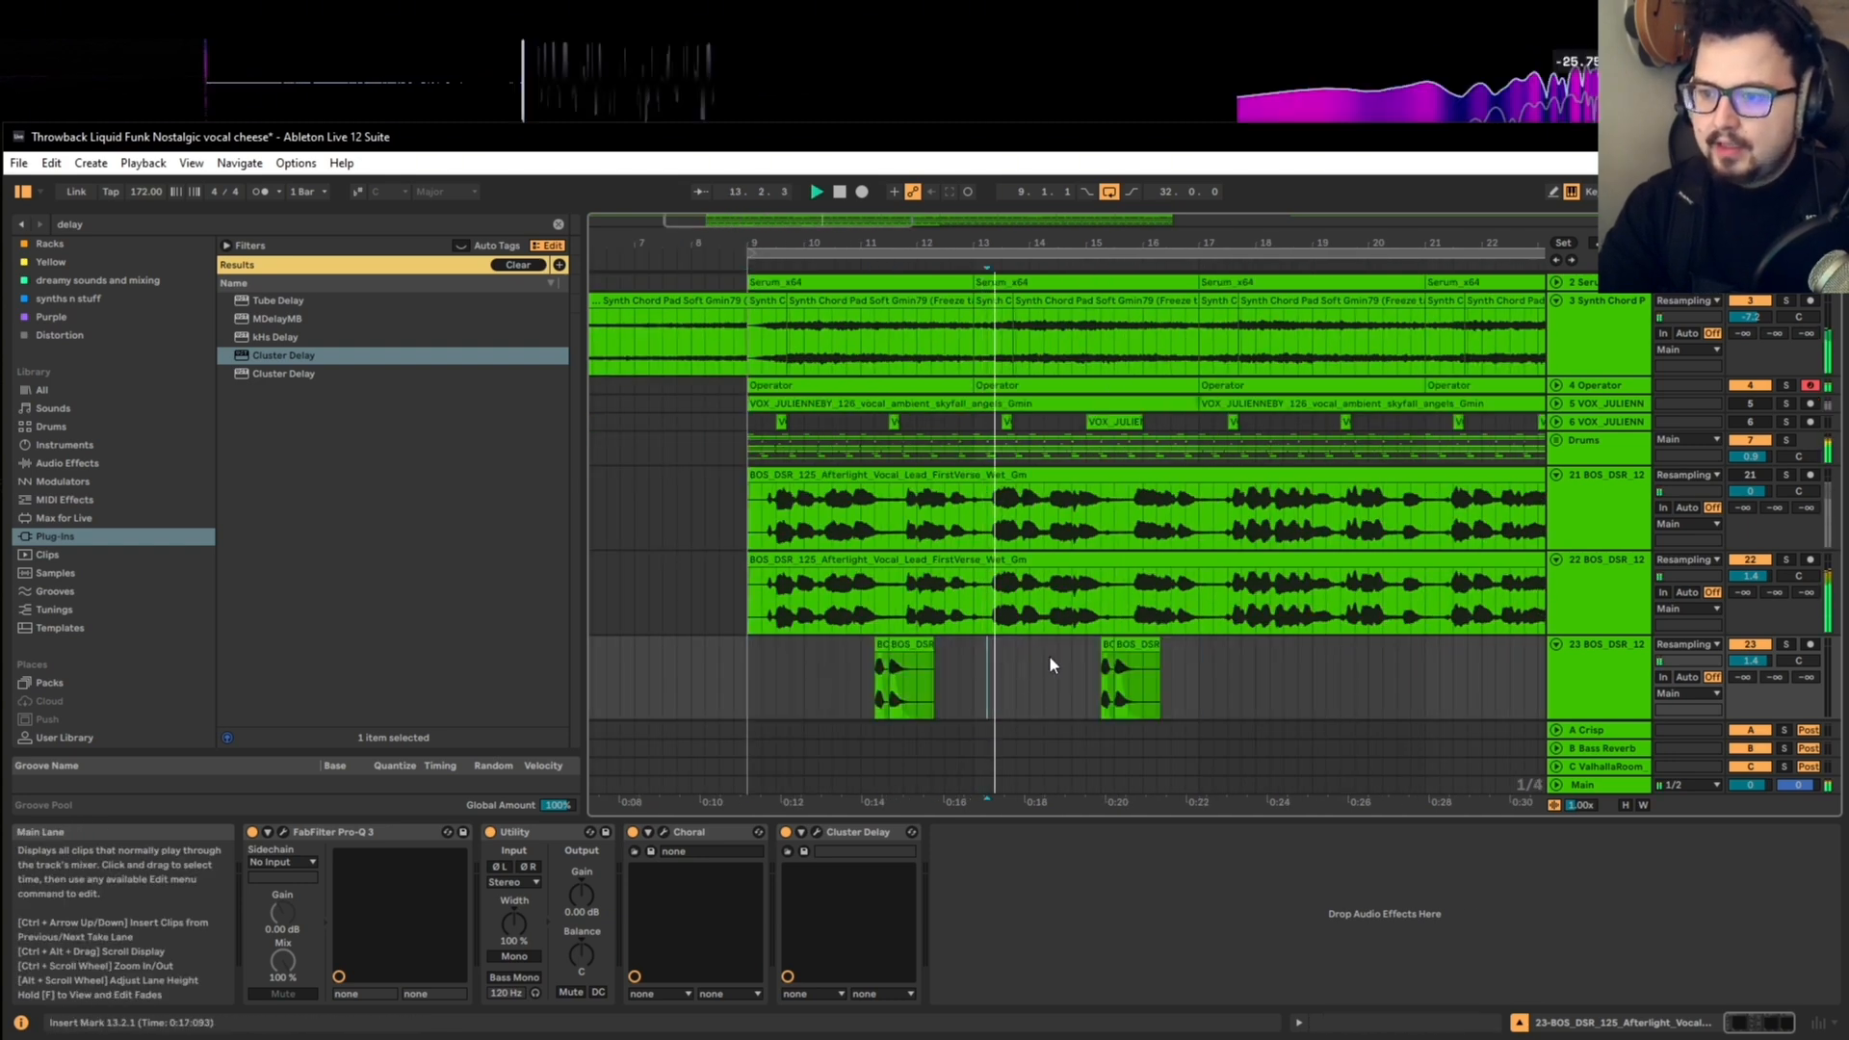
scroll(1146, 662, up, 3)
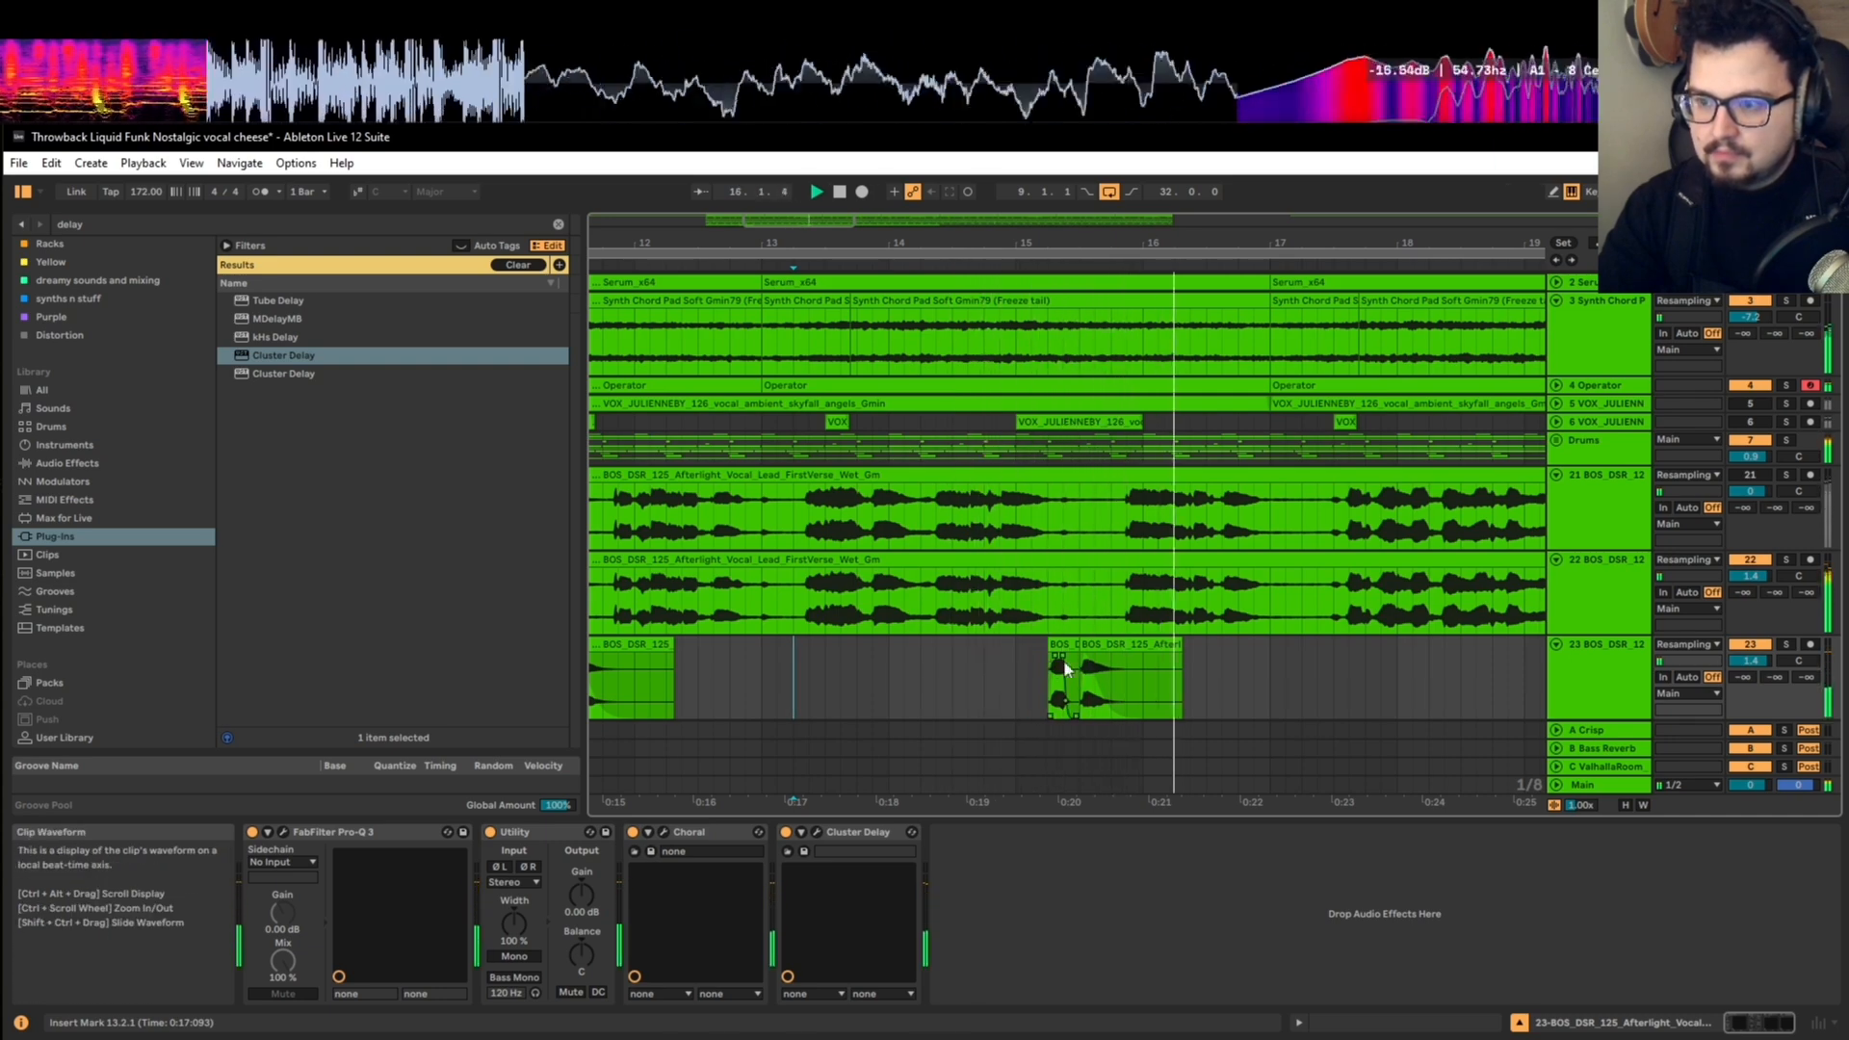
scroll(1021, 669, down, 1)
key(space)
scroll(975, 669, down, 4)
click(833, 635)
key(space)
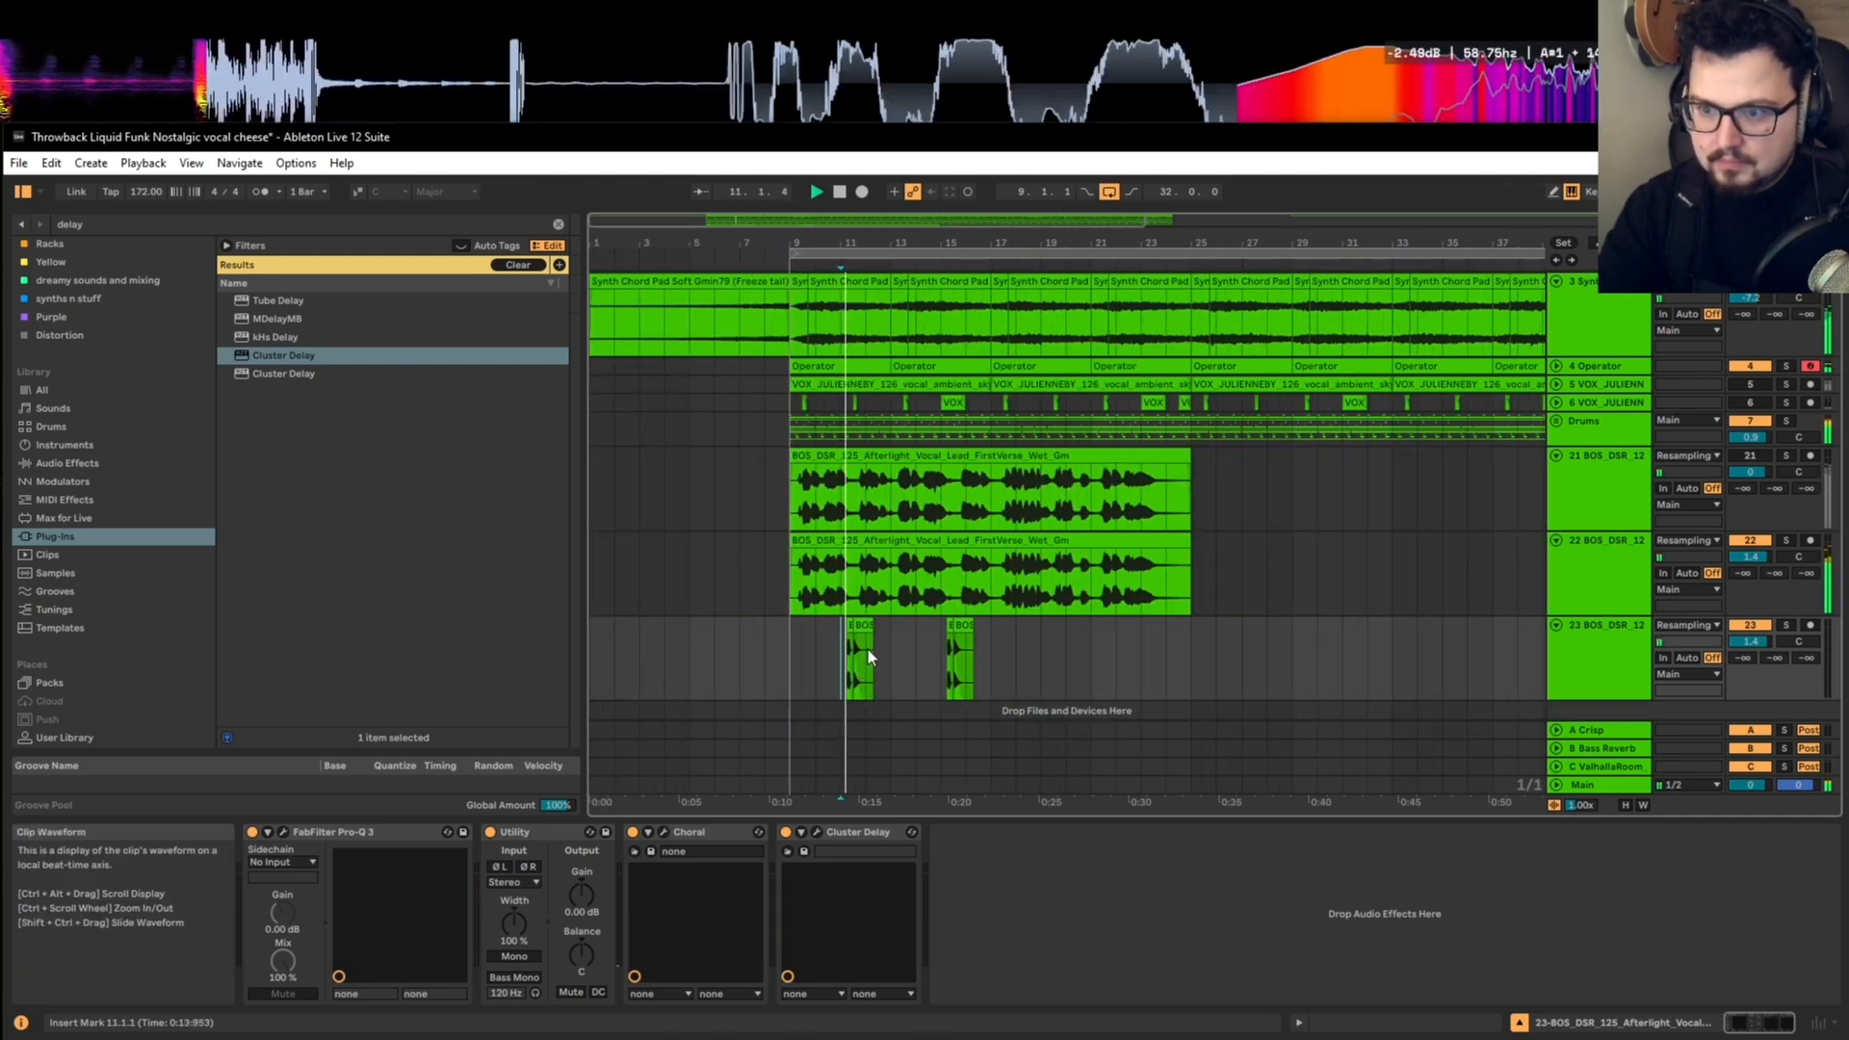
scroll(868, 650, up, 2)
click(1036, 637)
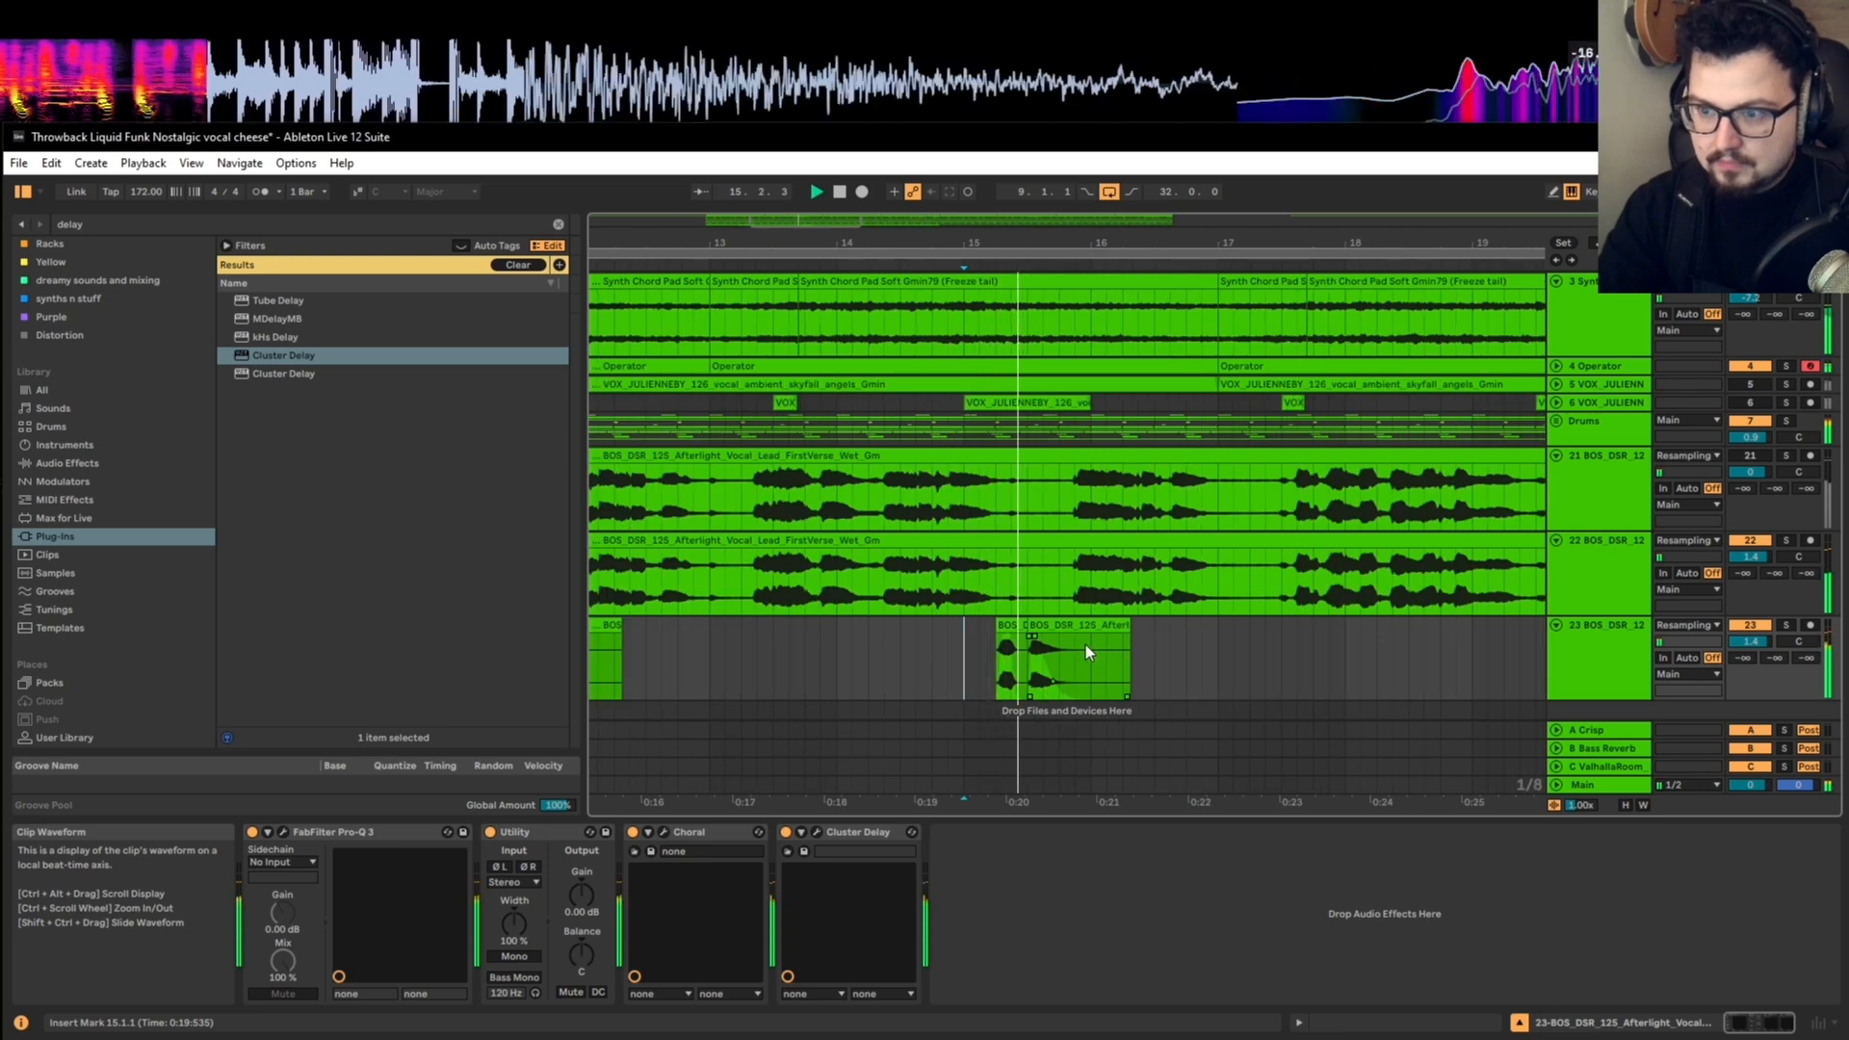
Step: Stop playback and place a copy of the short vocal clip from 15.3.1 at 15.3.3
key(space)
scroll(1079, 644, up, 2)
click(1029, 626)
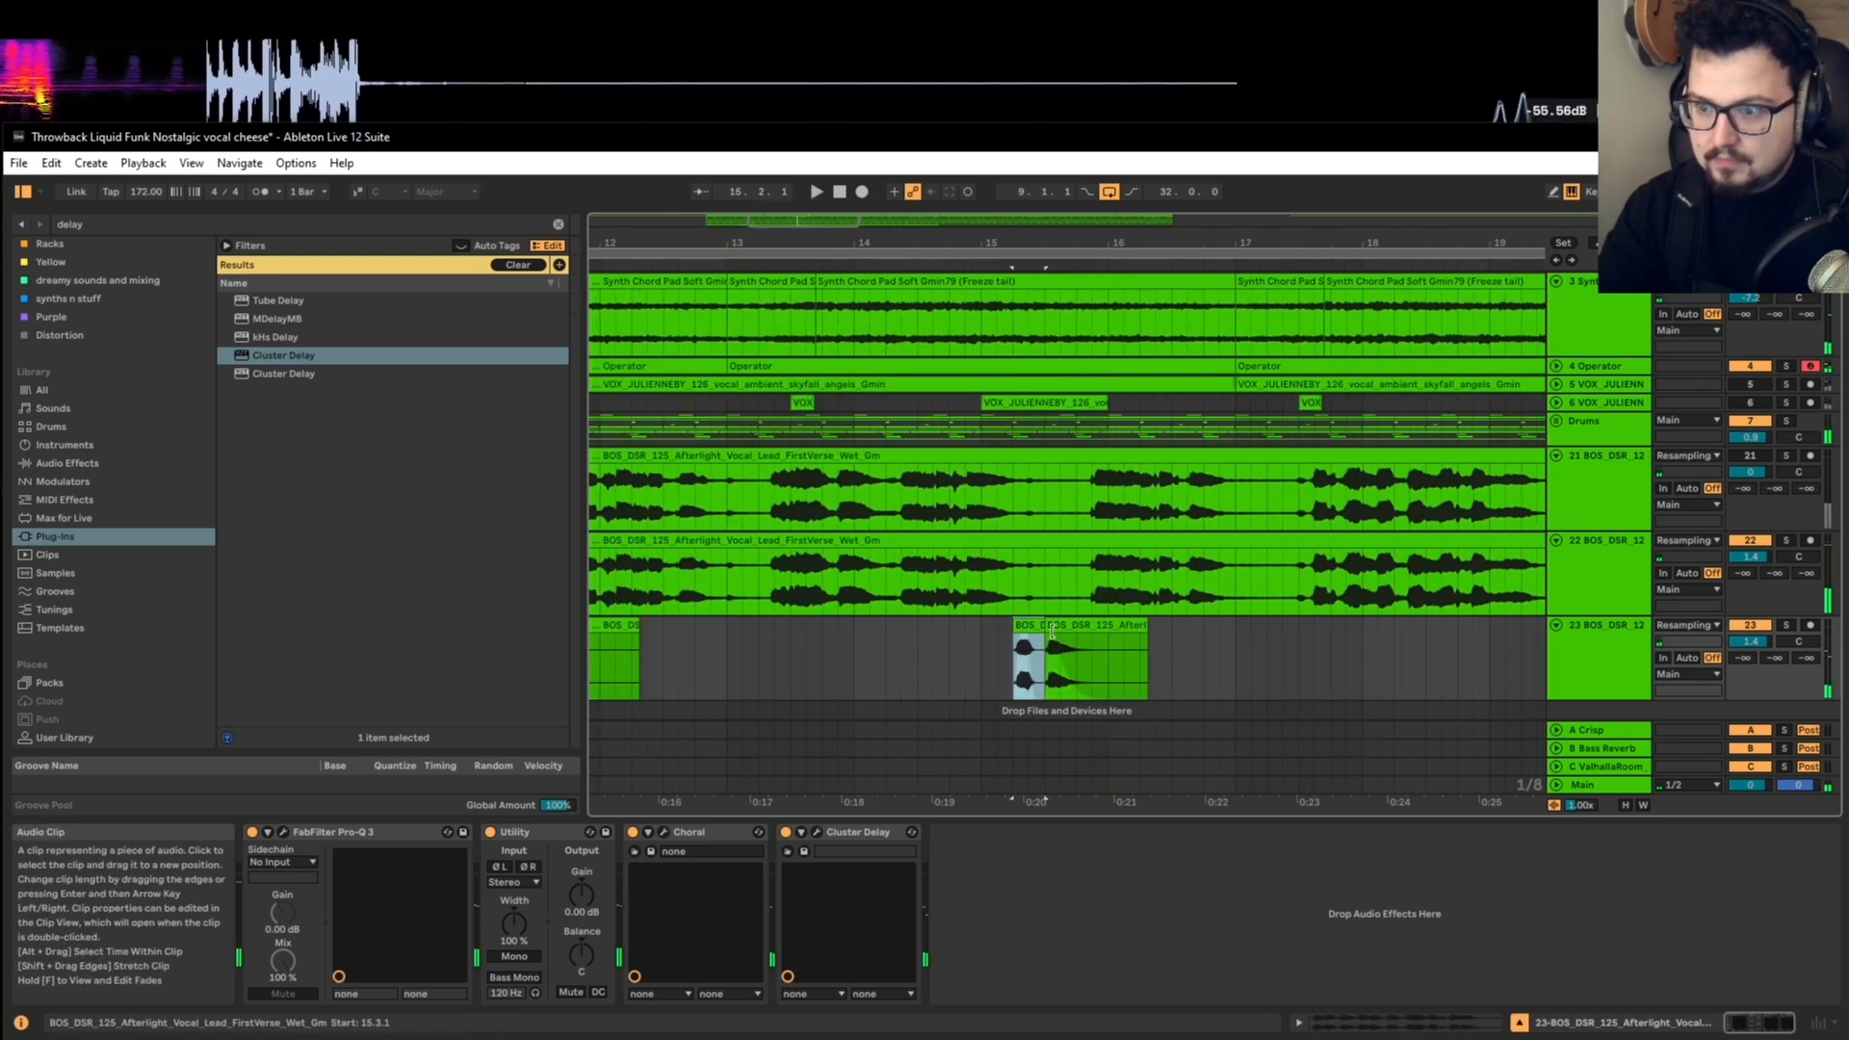
key(space)
drag(1069, 625, 1089, 626)
Step: Transpose the vocal clip at 15.3.3 to -5 semitones and audition it repeatedly
double_click(1090, 625)
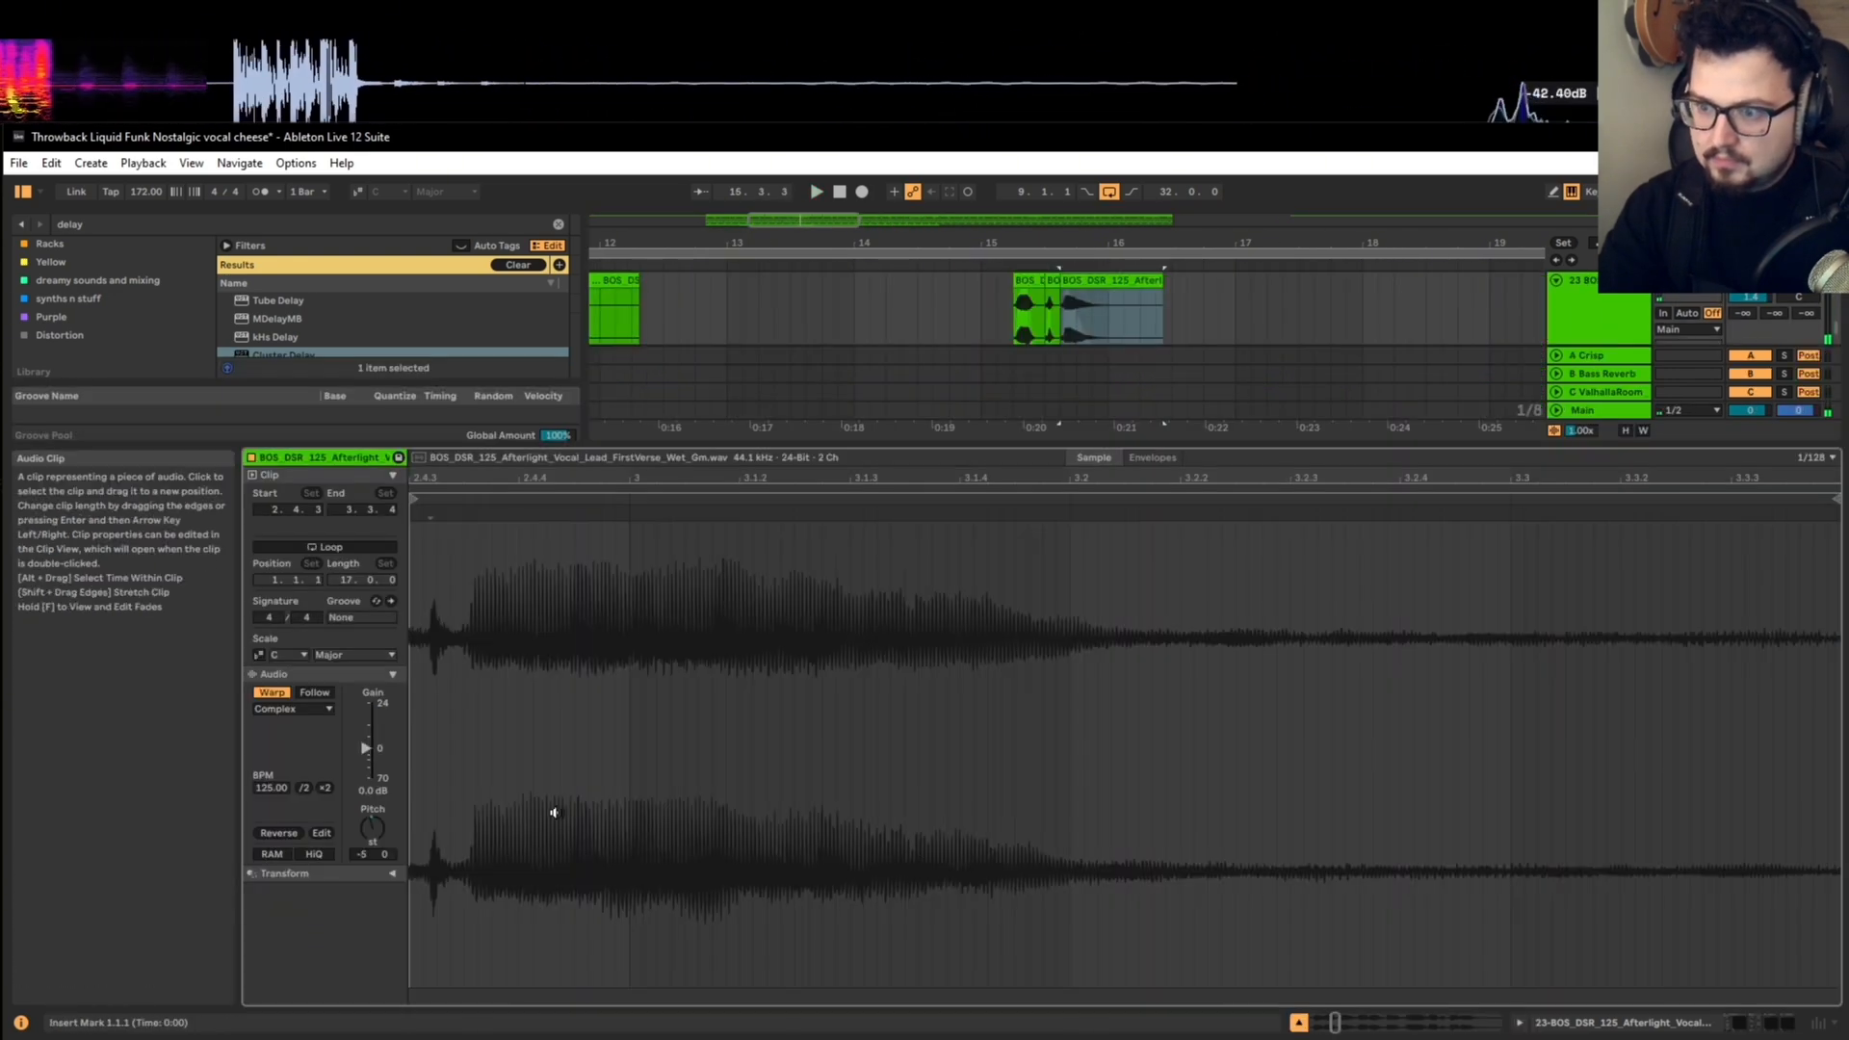
key(space)
key(space)
key(space)
key(space)
drag(378, 825, 379, 836)
key(space)
key(space)
key(space)
key(space)
key(shift+Tab)
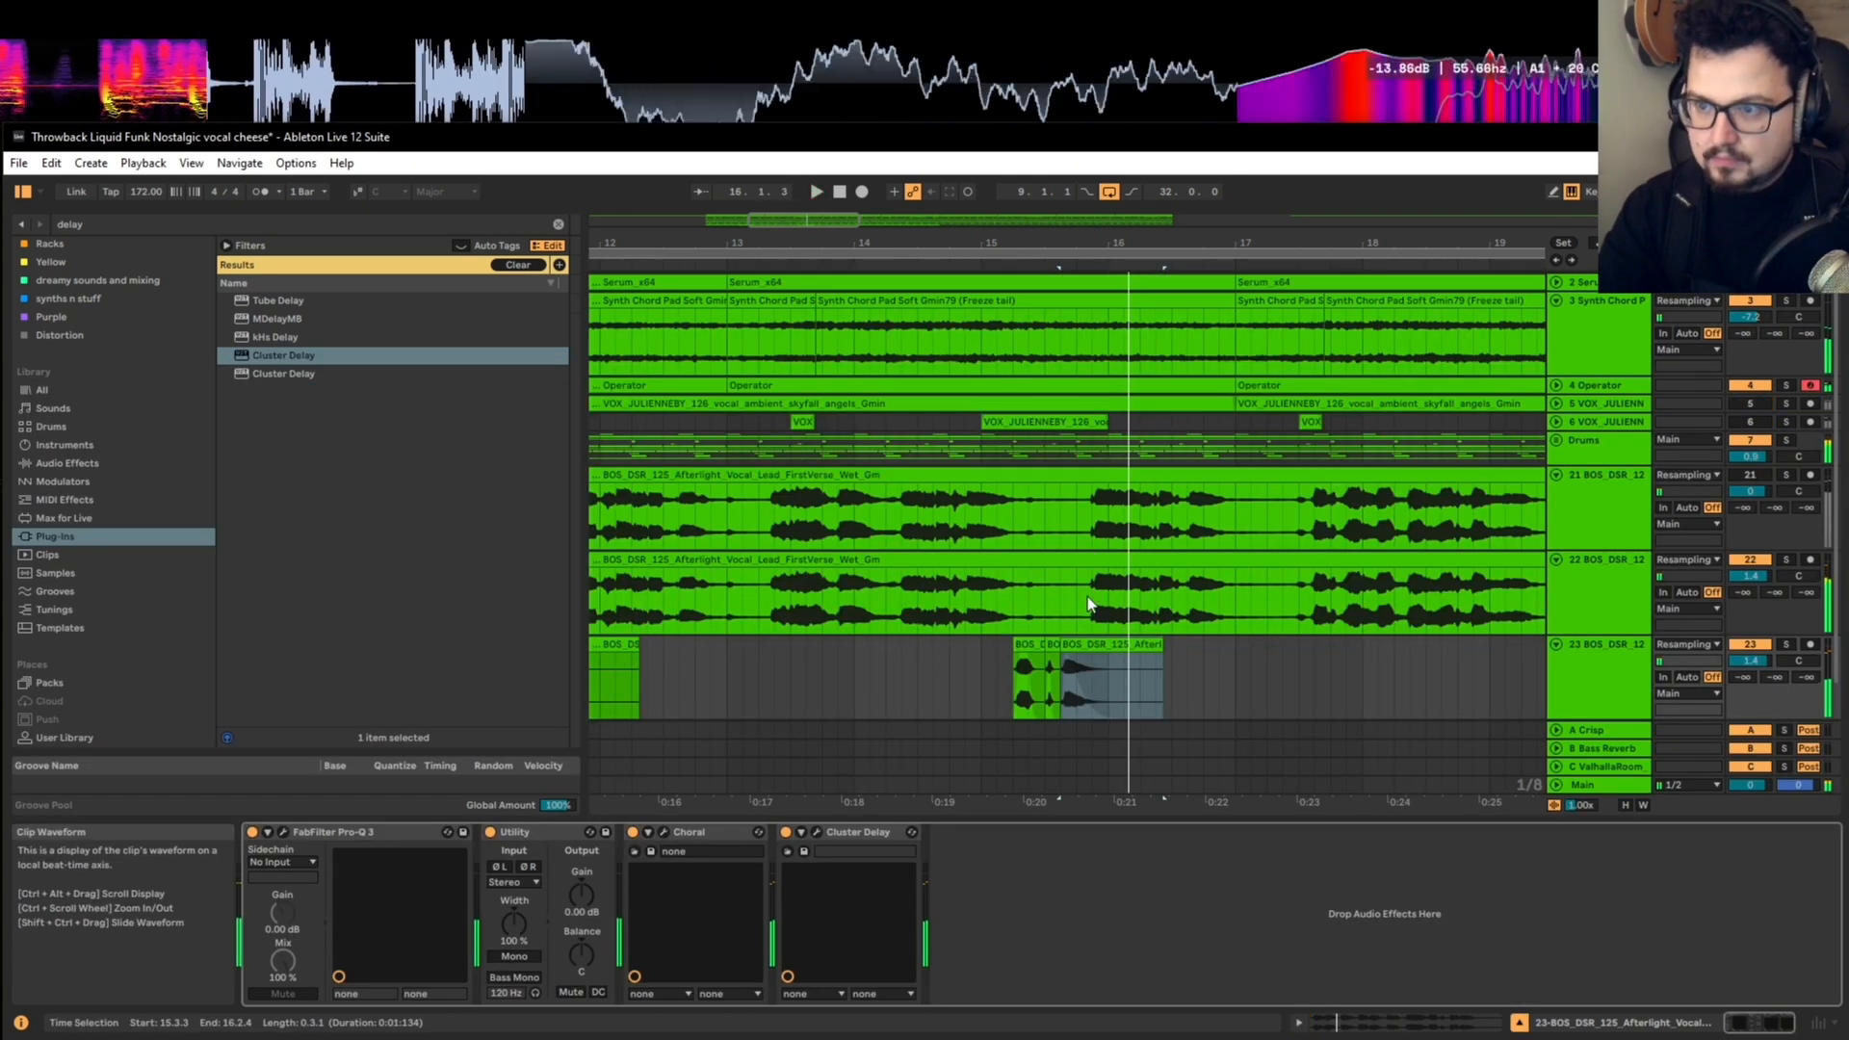
Step: Play the full mix from bar 9 to hear both echo phrases
scroll(1059, 674, up, 2)
drag(1045, 694, 969, 656)
scroll(973, 668, down, 3)
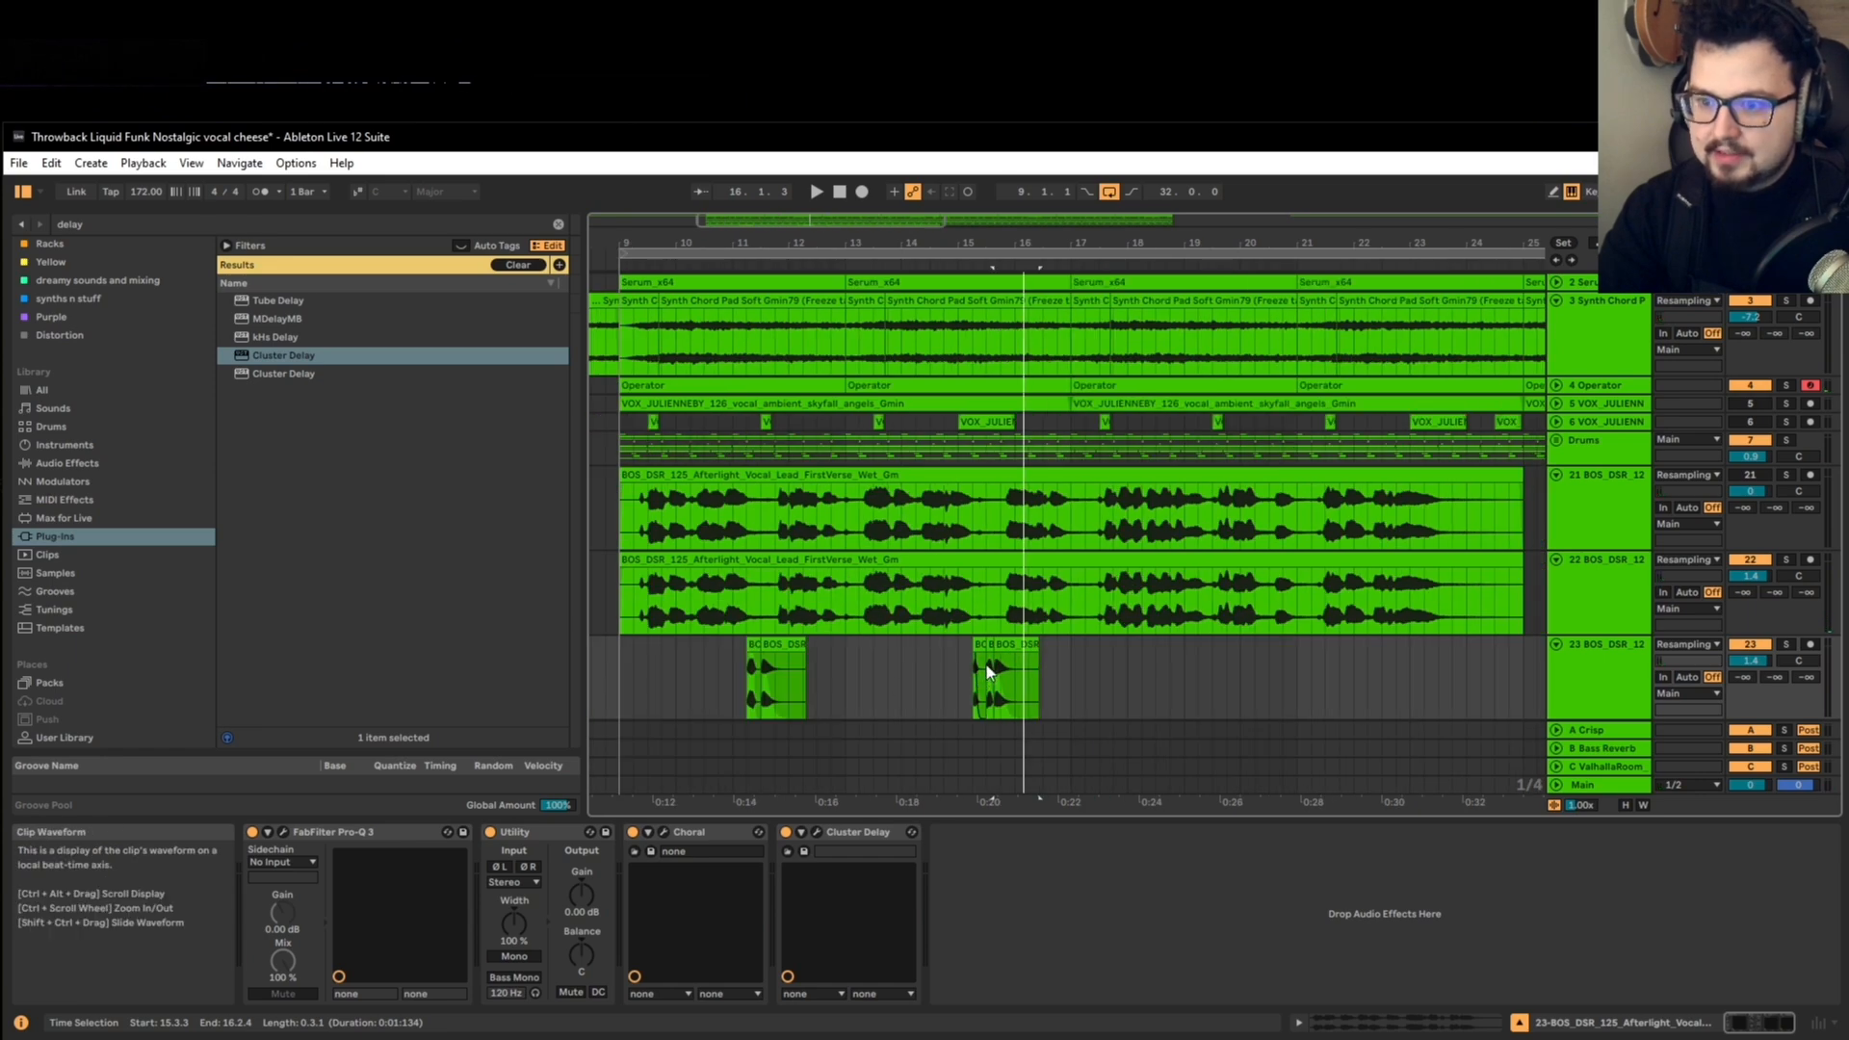
click(617, 663)
key(space)
Step: Duplicate bars 9 to 17 of the short vocal track into bars 17 to 25
scroll(616, 656, down, 3)
drag(615, 656, 818, 651)
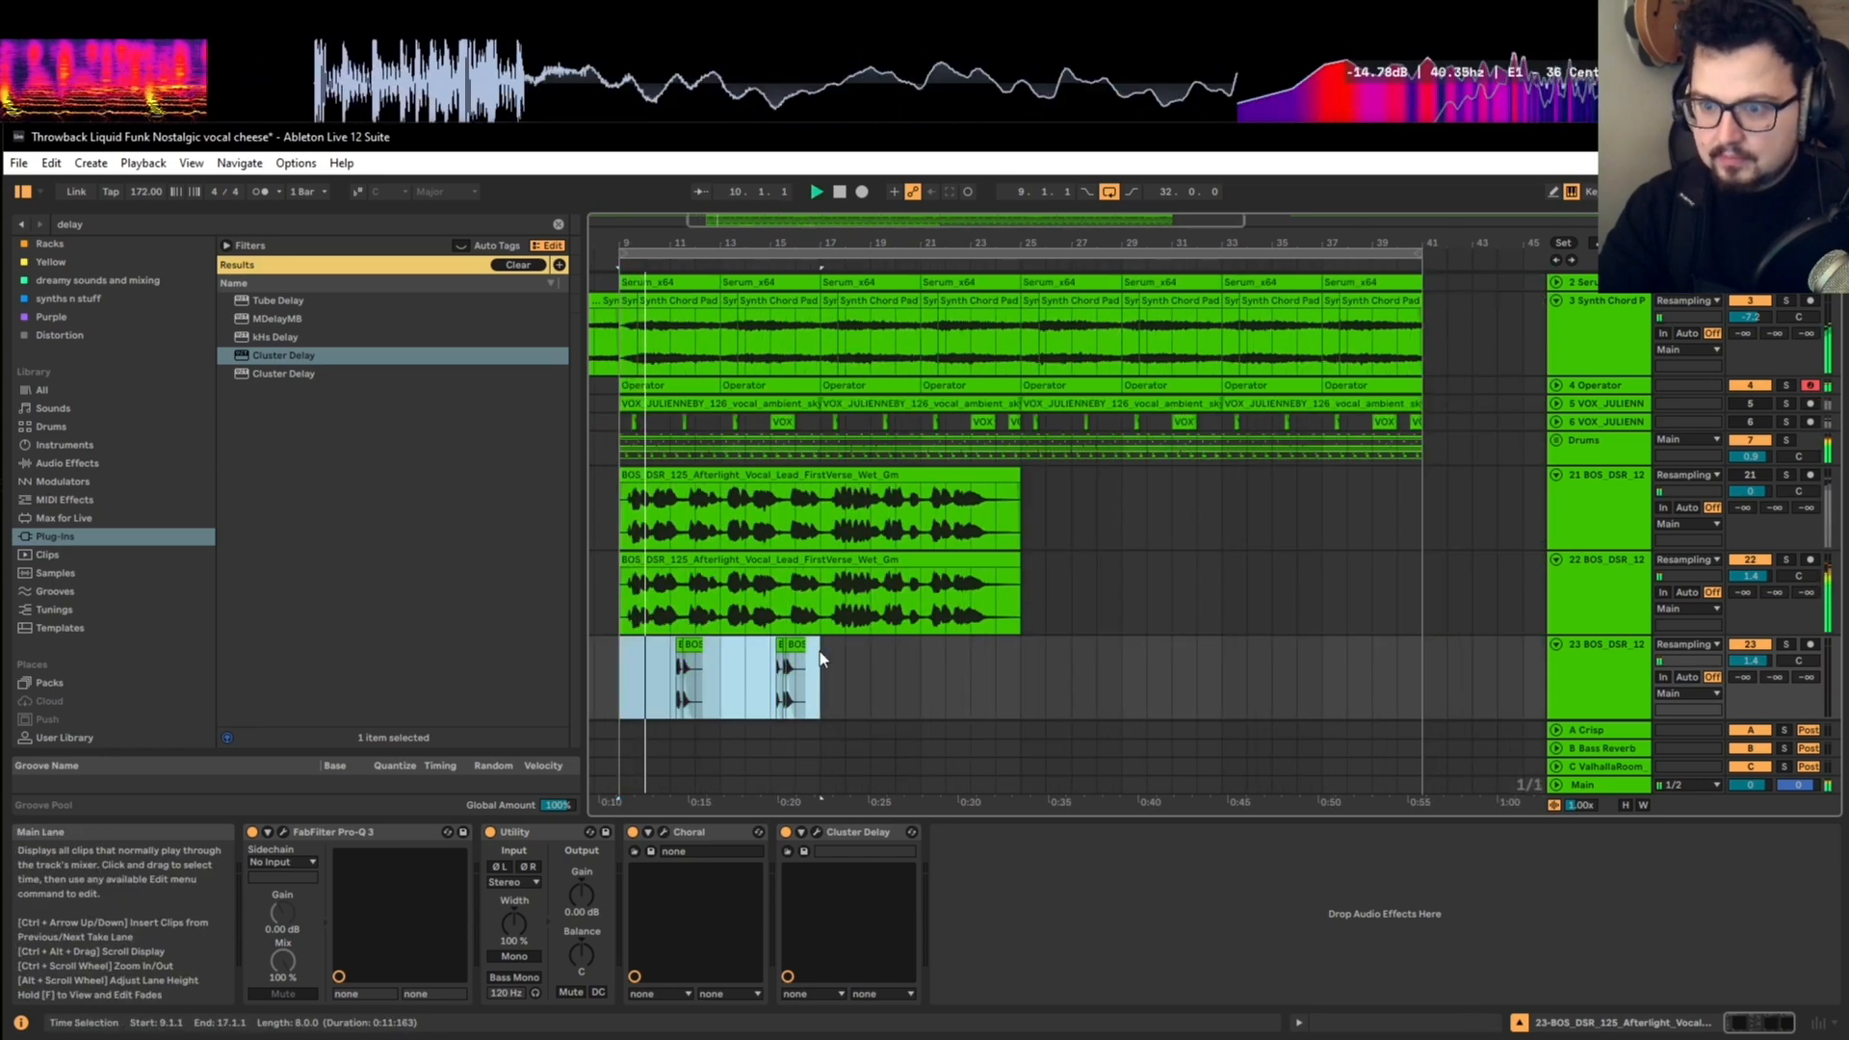
key(ctrl+d)
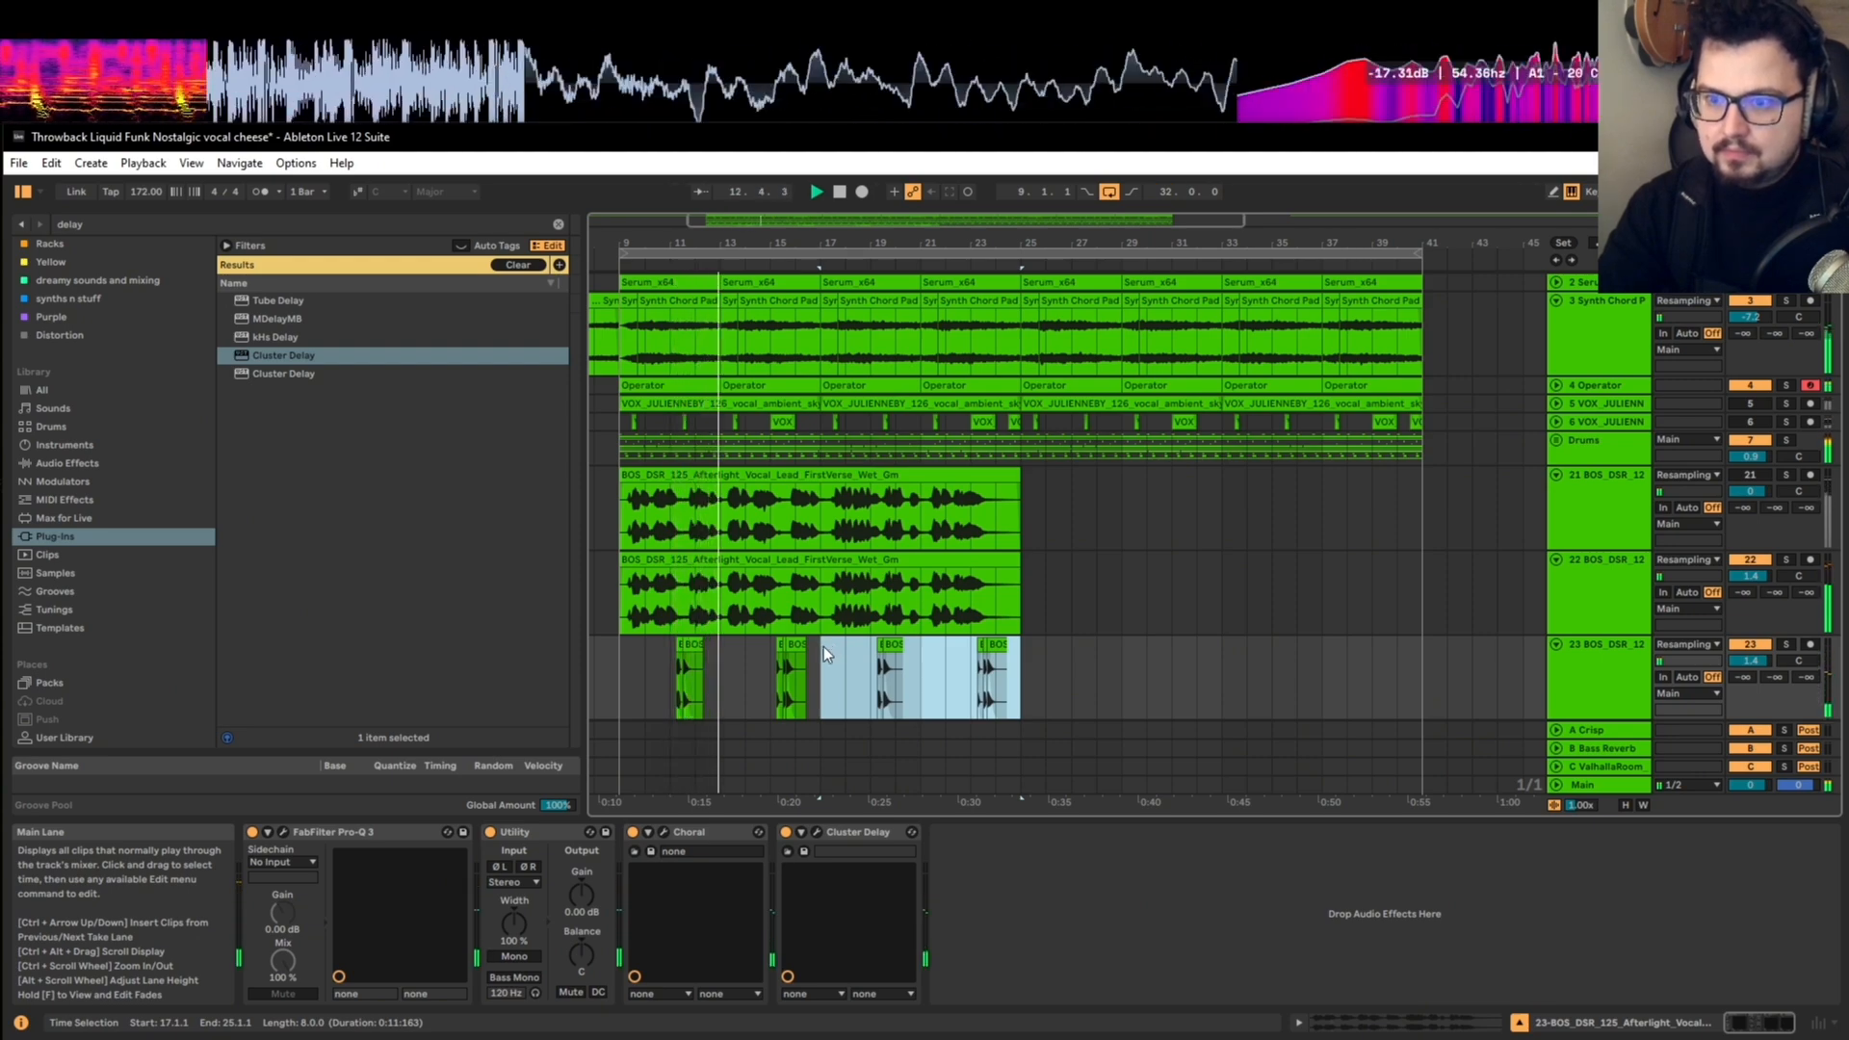
Step: Open Cluster Delay on the short vocal track, raise its dry/wet mix and listen to the second echo phrase
click(1577, 686)
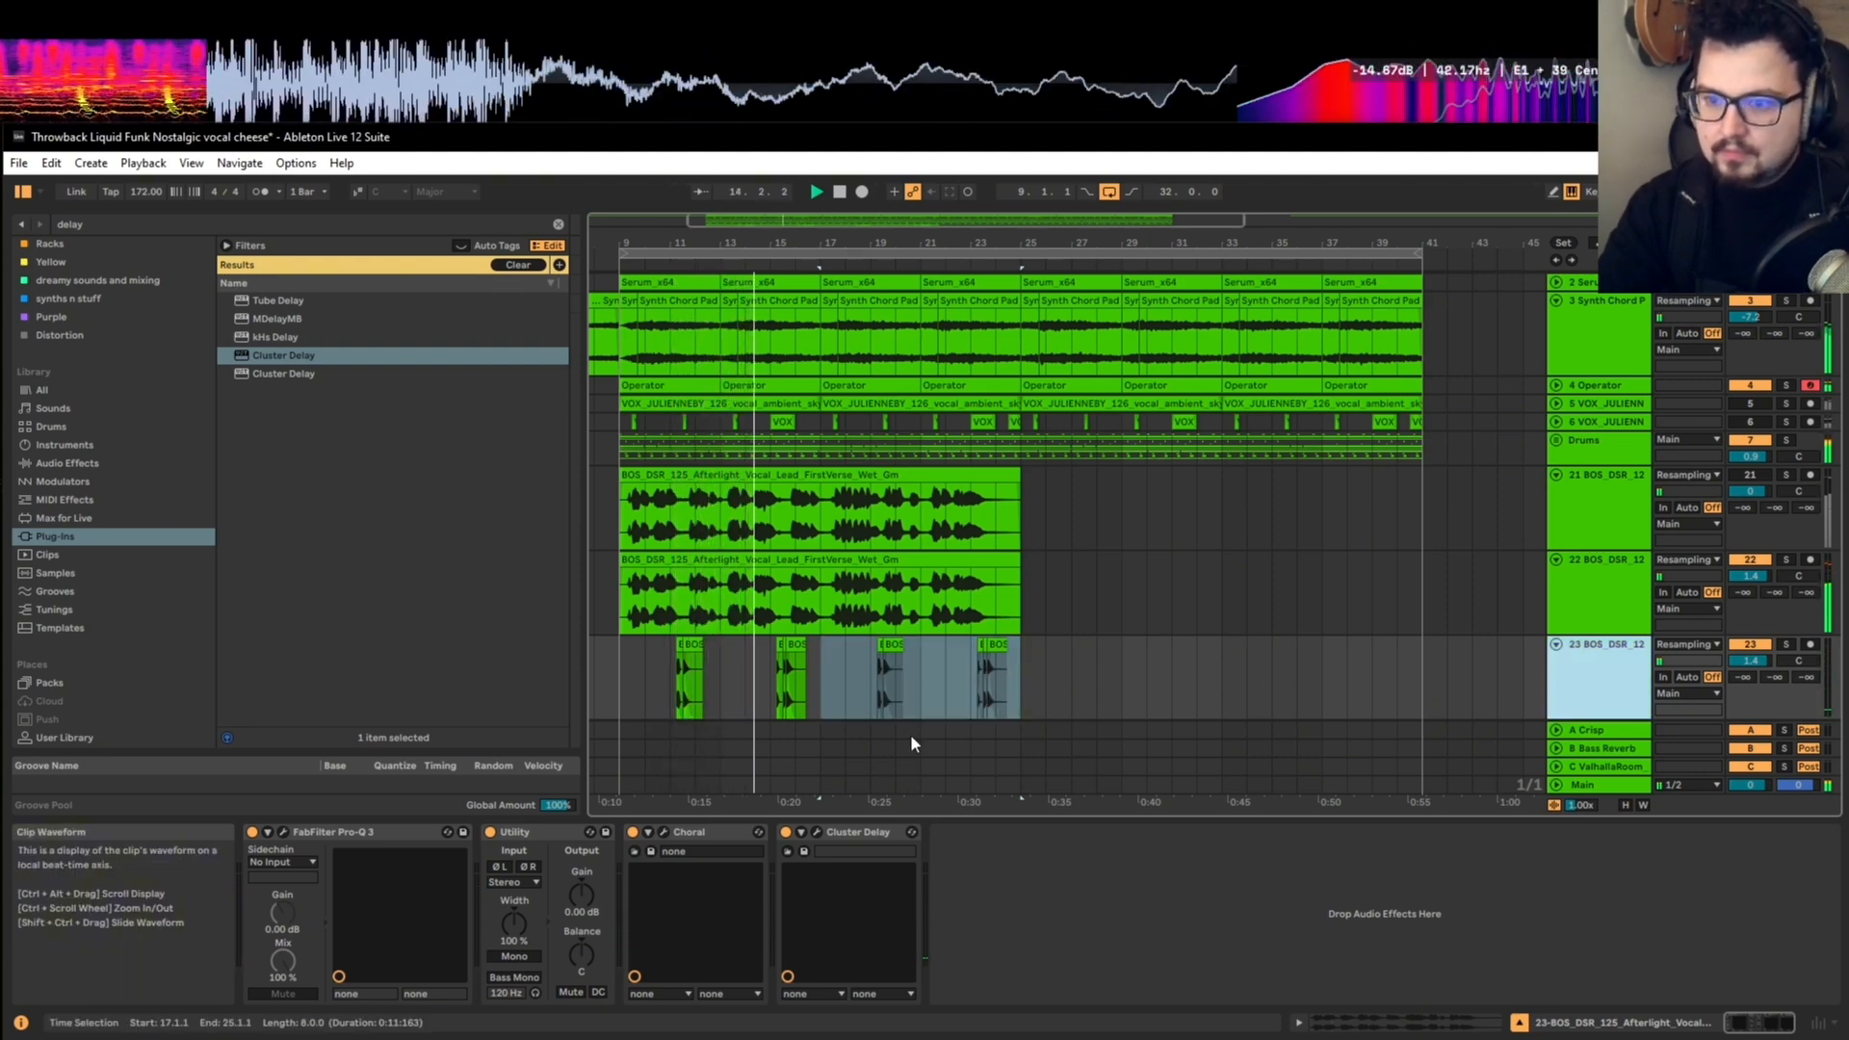
click(815, 832)
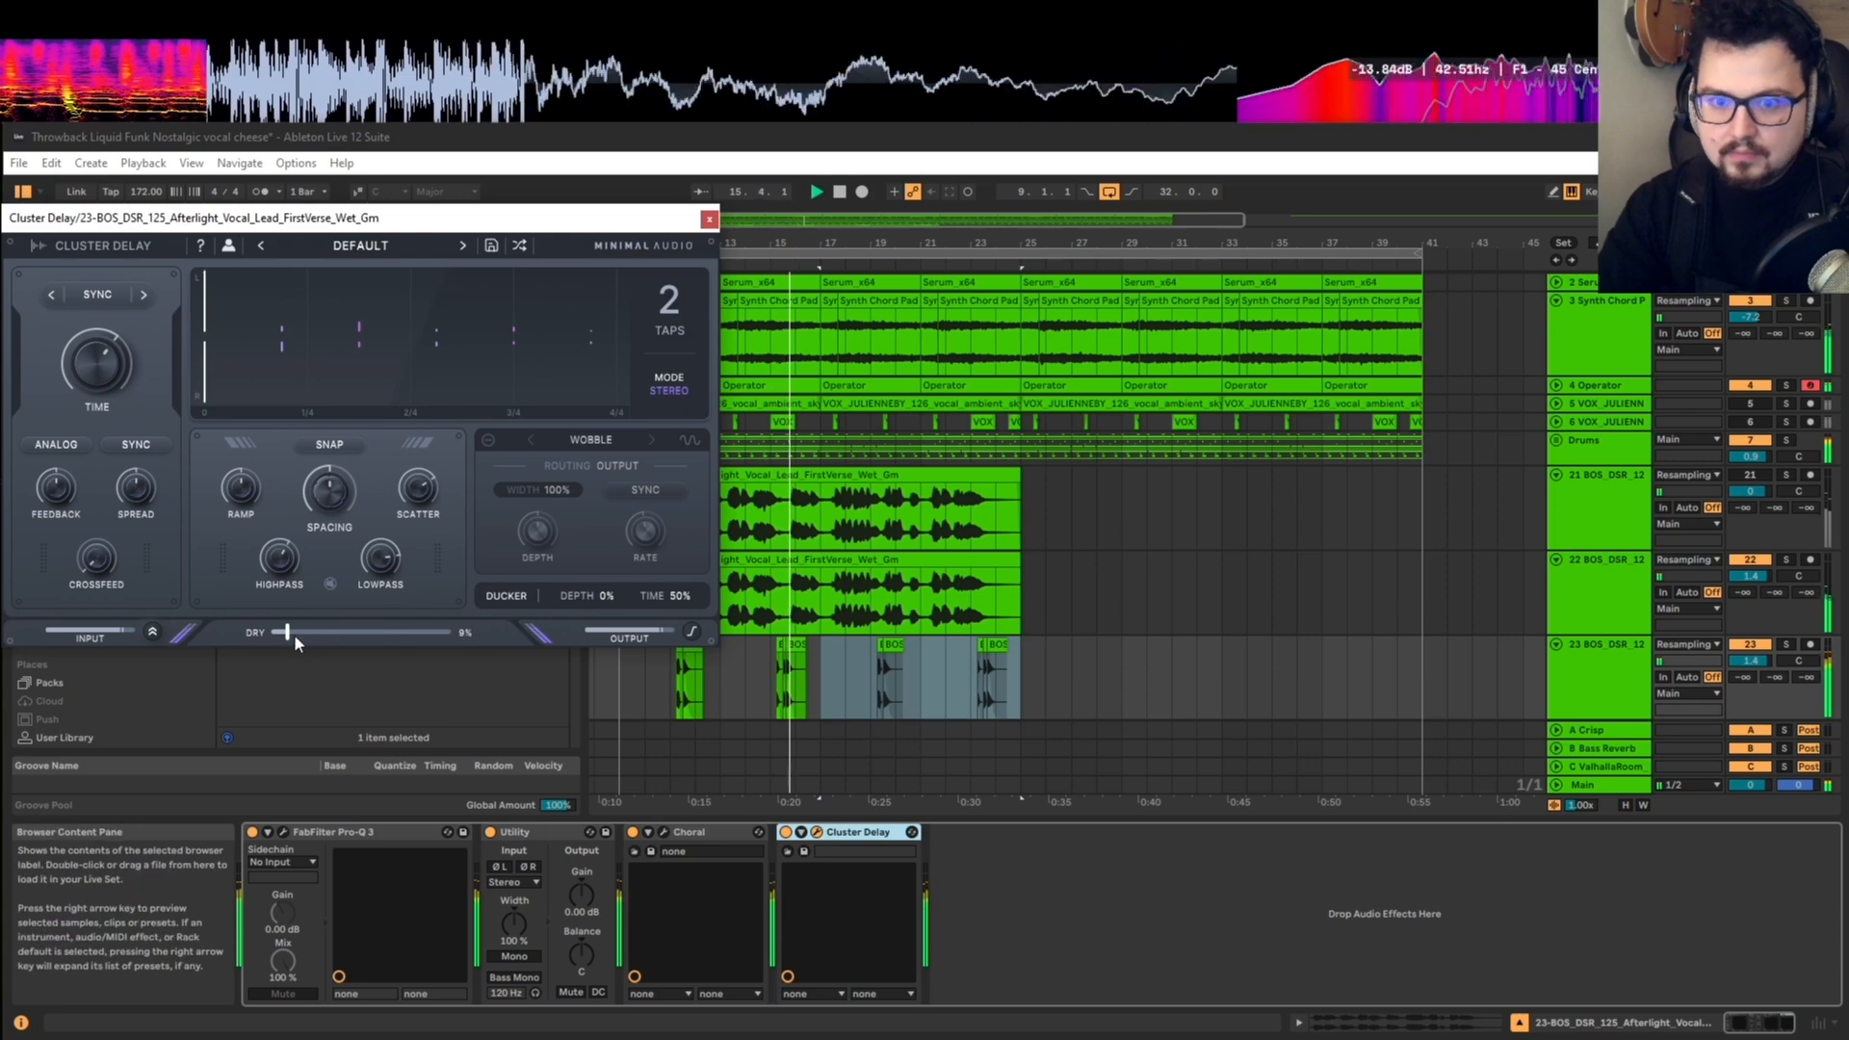
drag(316, 633, 326, 633)
click(777, 678)
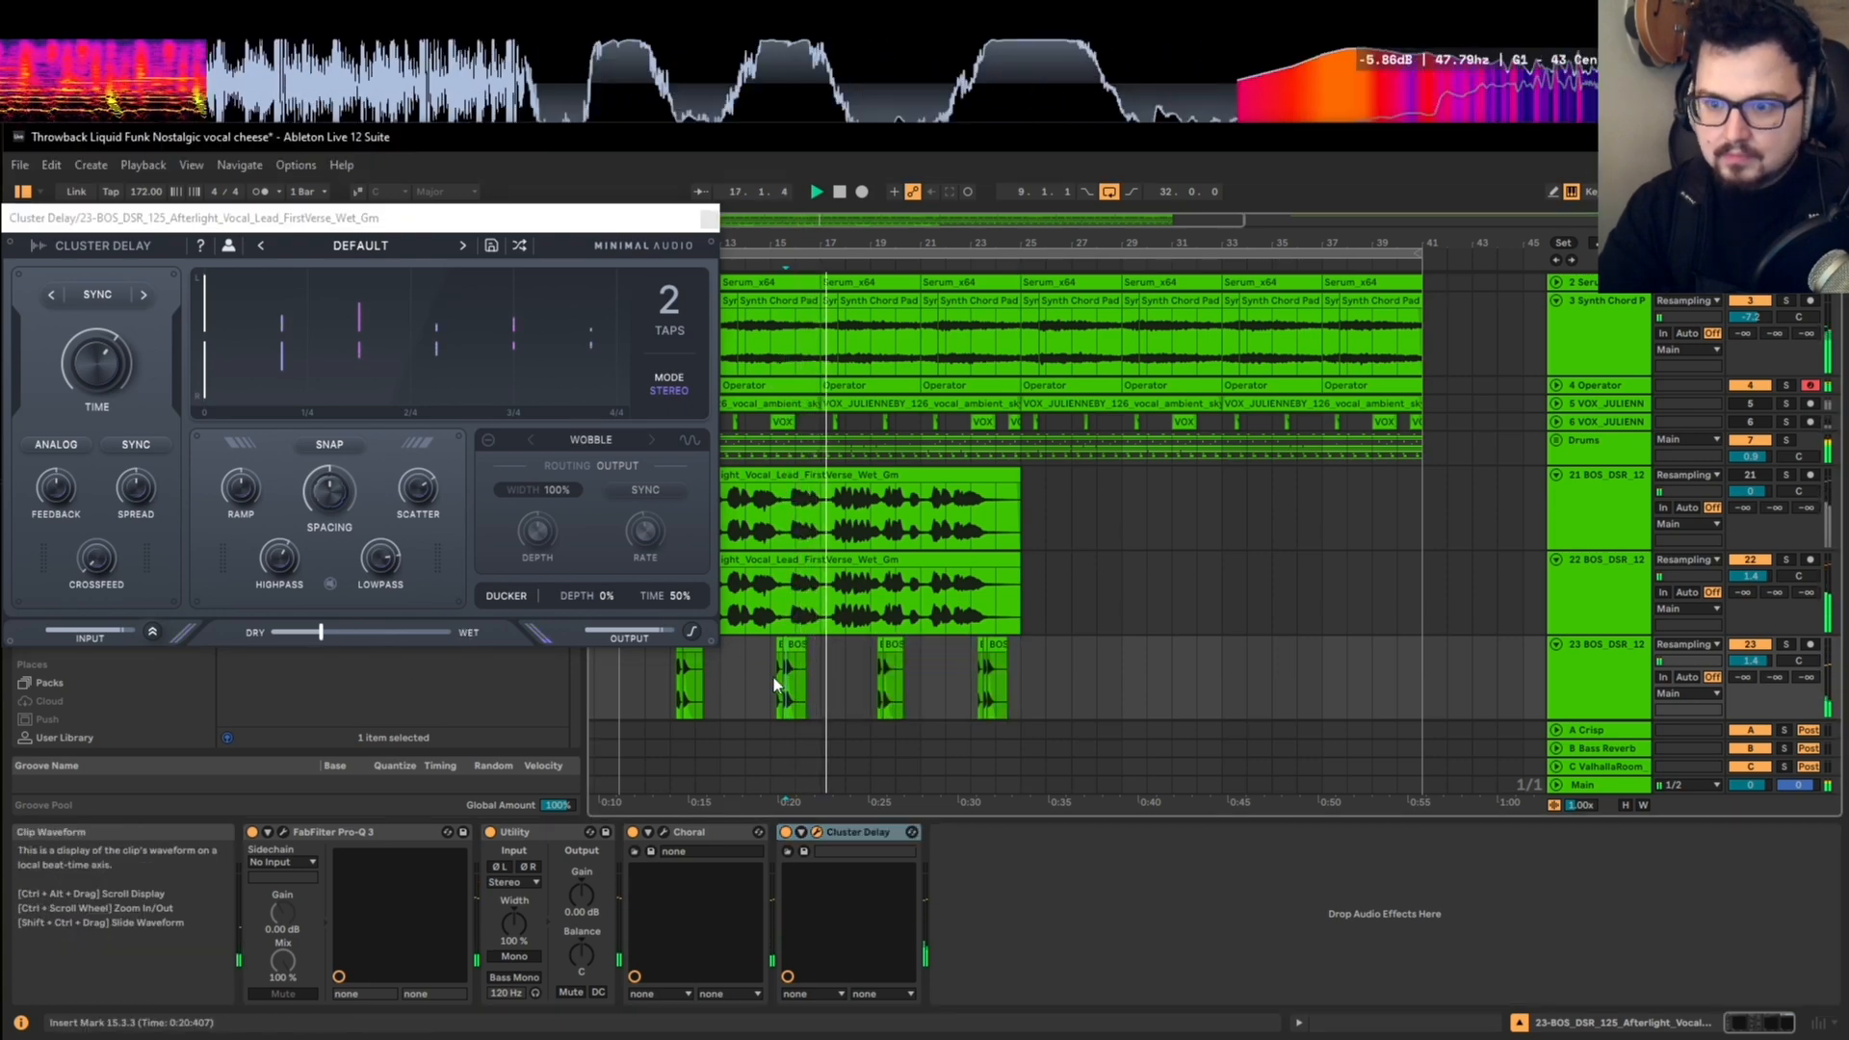
scroll(772, 673, up, 5)
key(space)
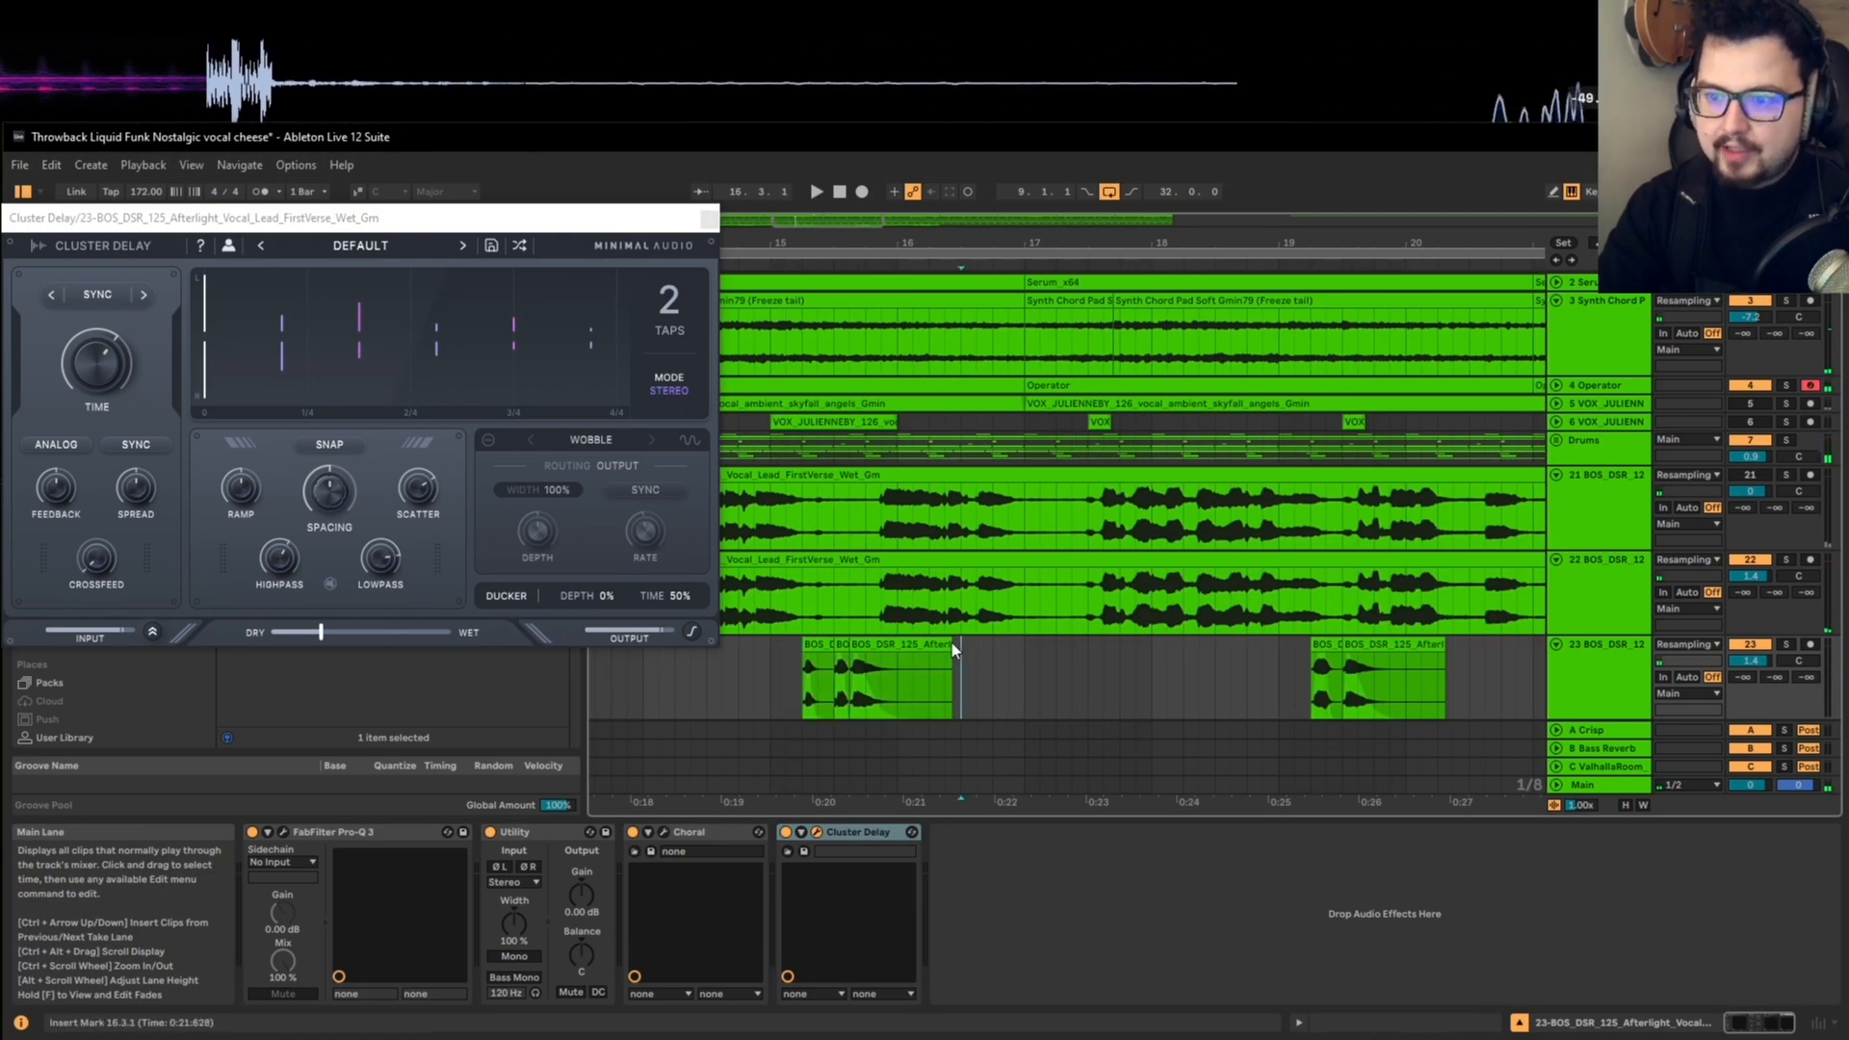
Step: Consolidate the short vocal clips from 15.2.1 to 16.3.1 into one clip and transpose it to +12 semitones
click(811, 646)
right_click(811, 645)
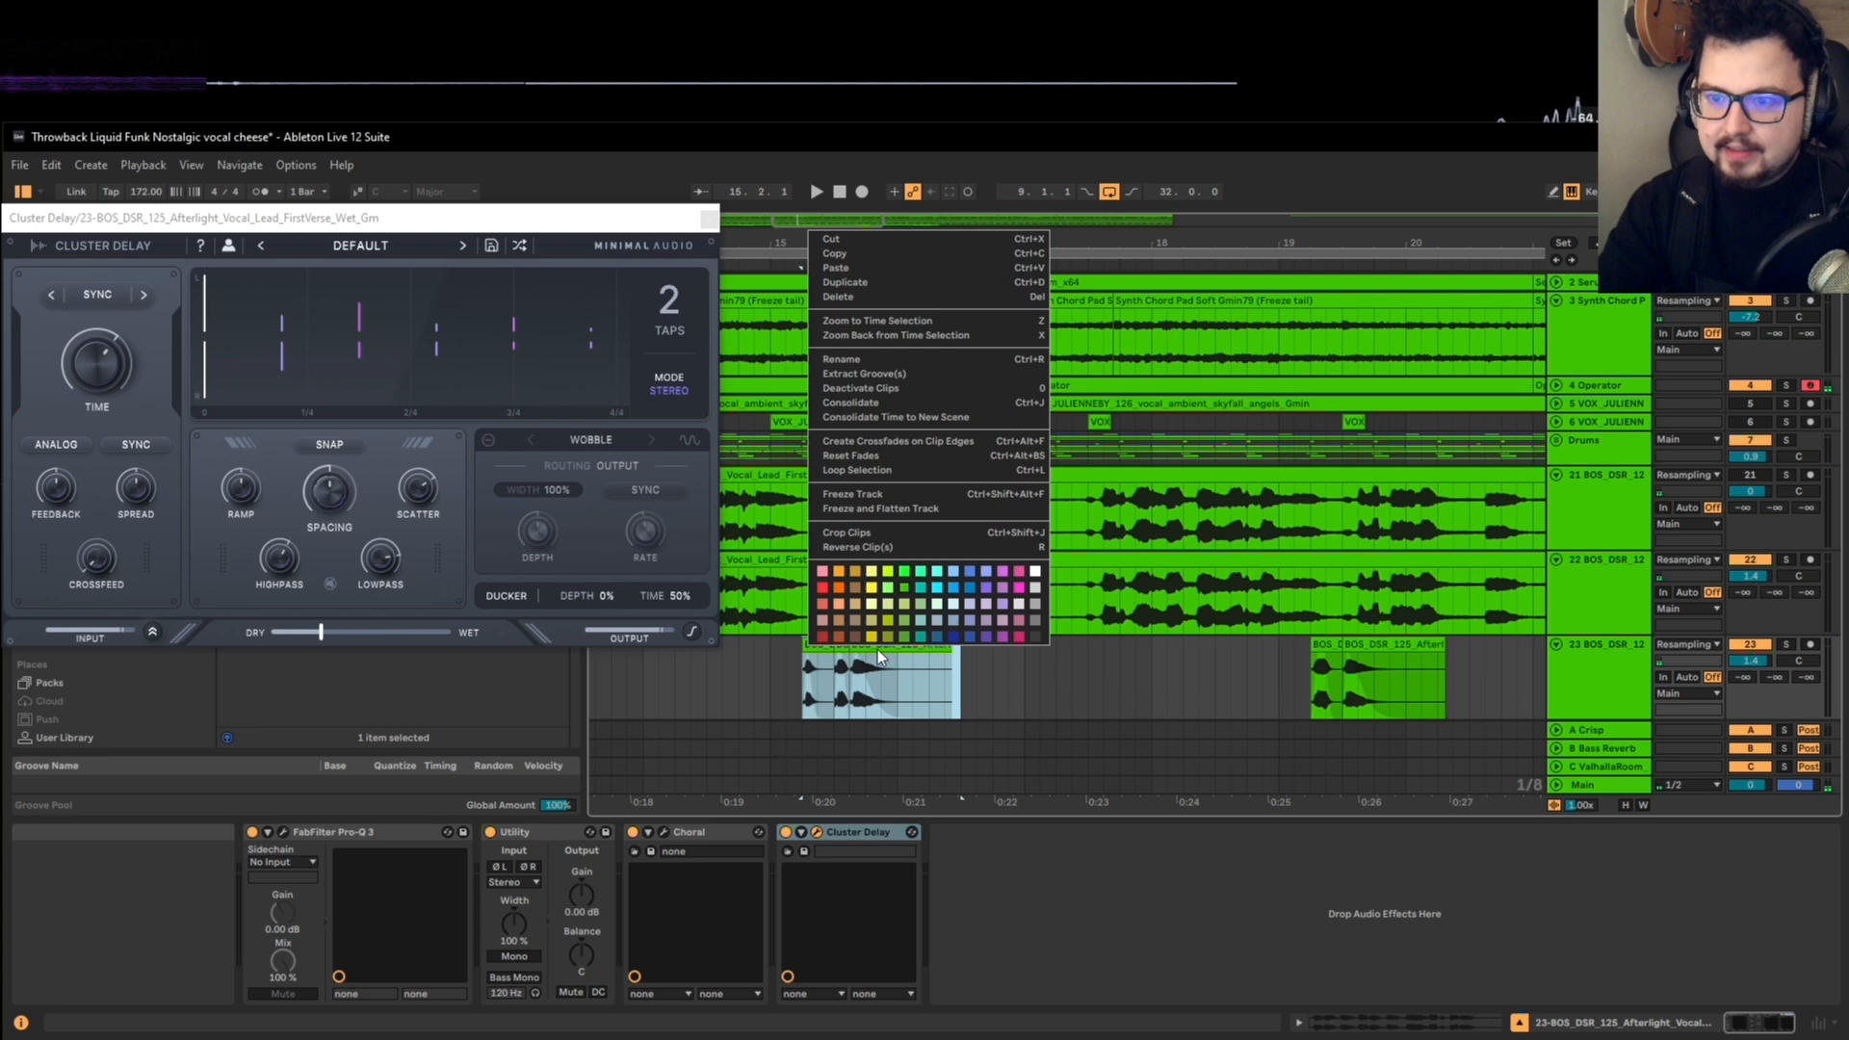
click(867, 402)
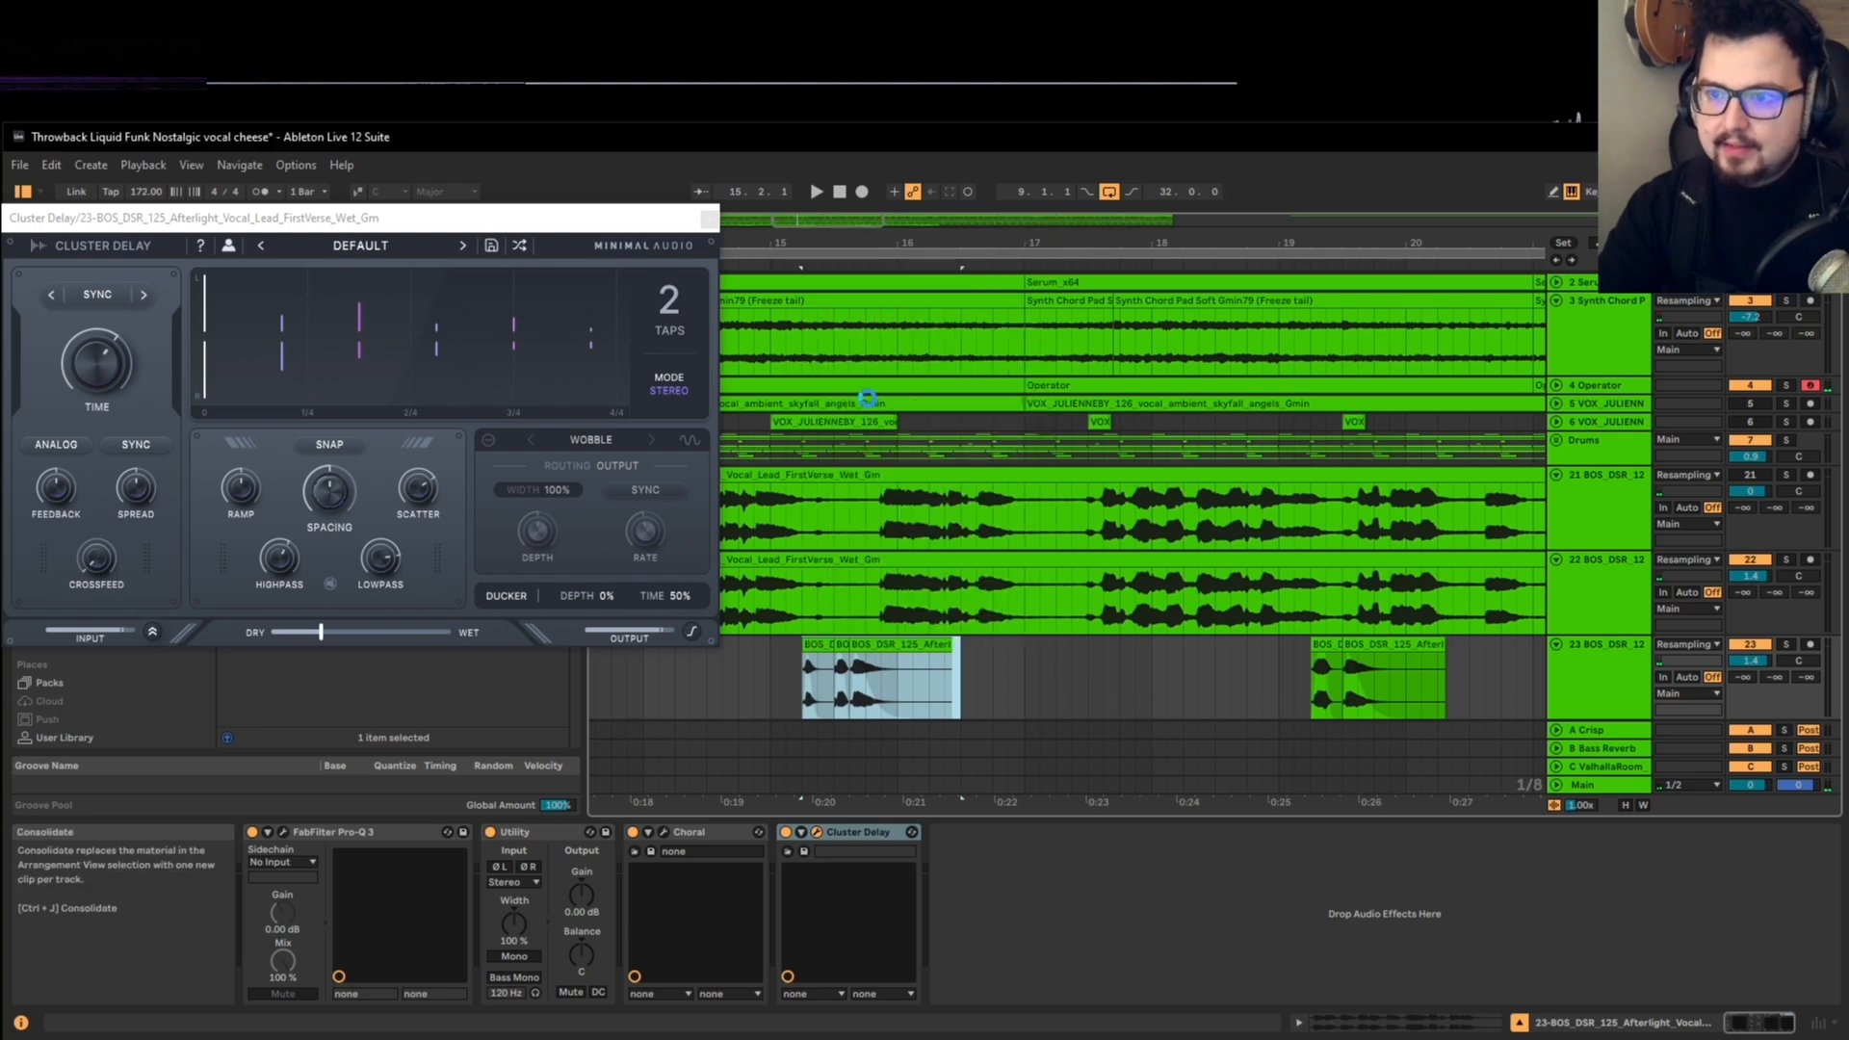
double_click(858, 641)
drag(373, 830, 373, 771)
key(shift+Tab)
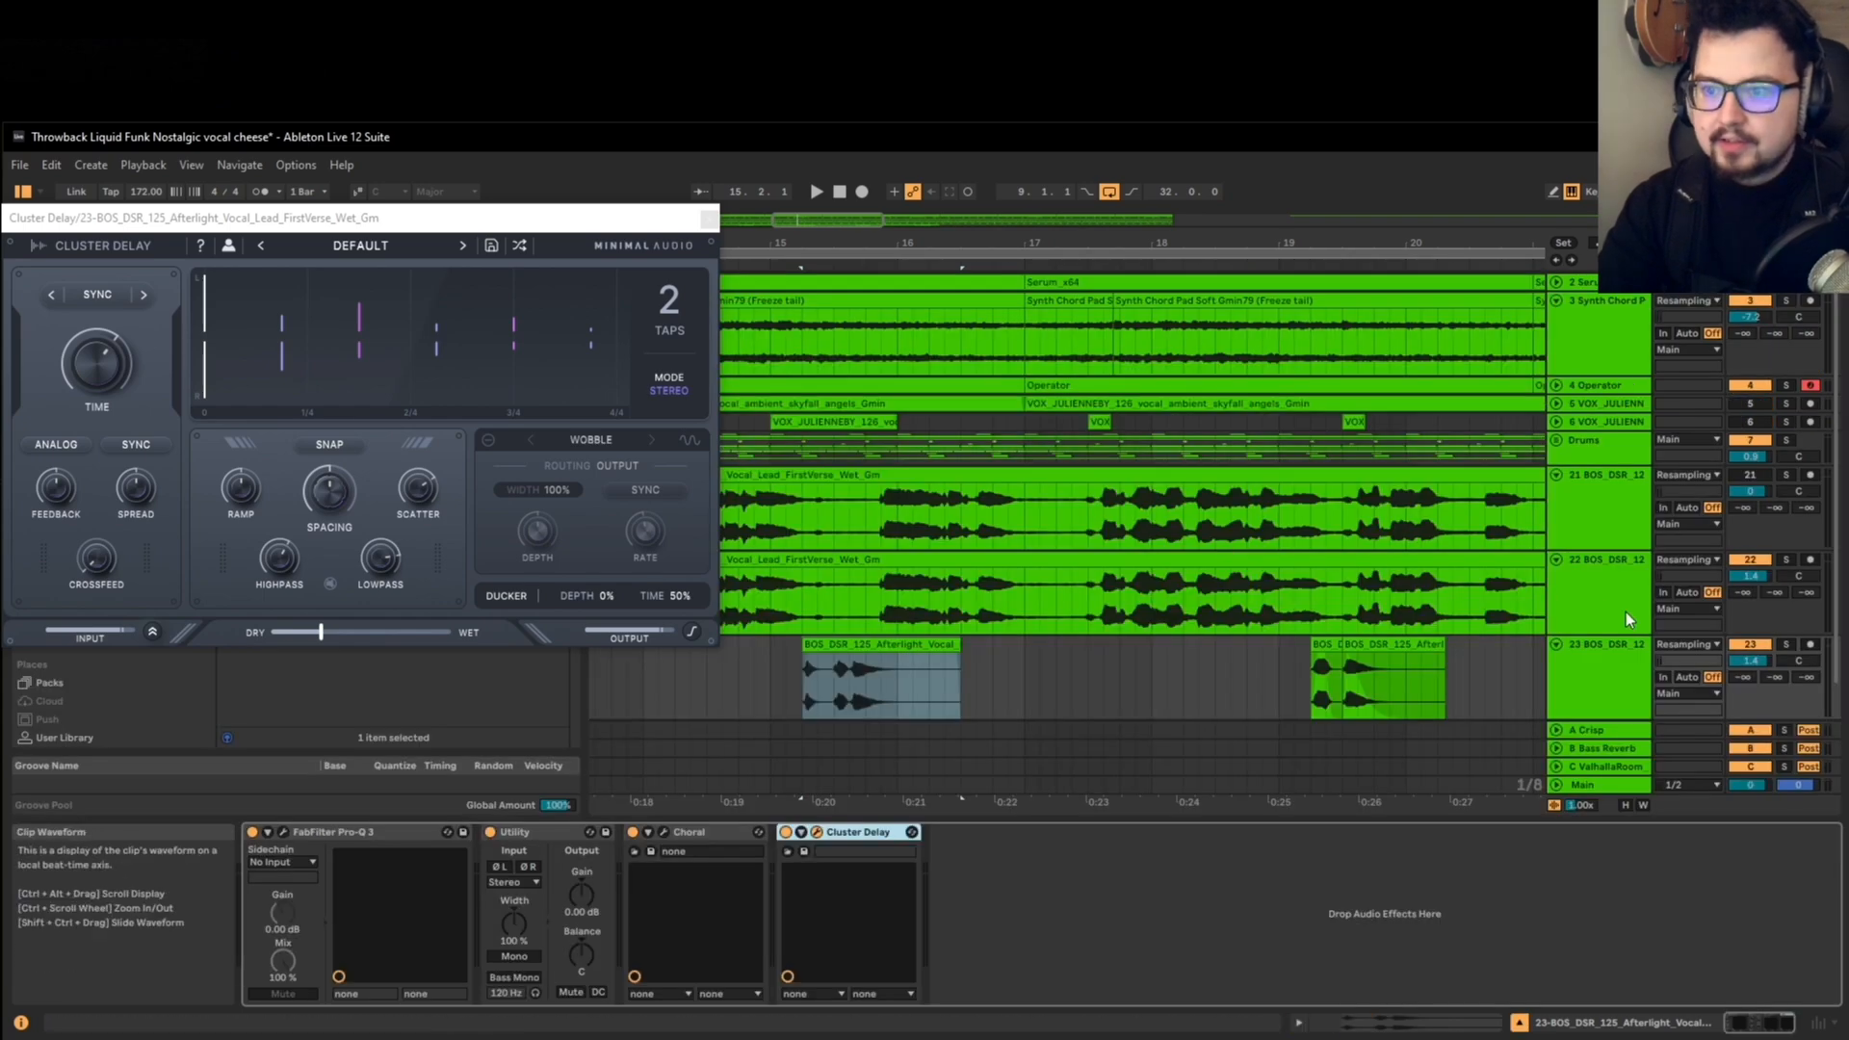
Step: Solo the short vocal track and play the consolidated clip from 15.2.1
click(1788, 644)
scroll(881, 673, down, 3)
click(835, 678)
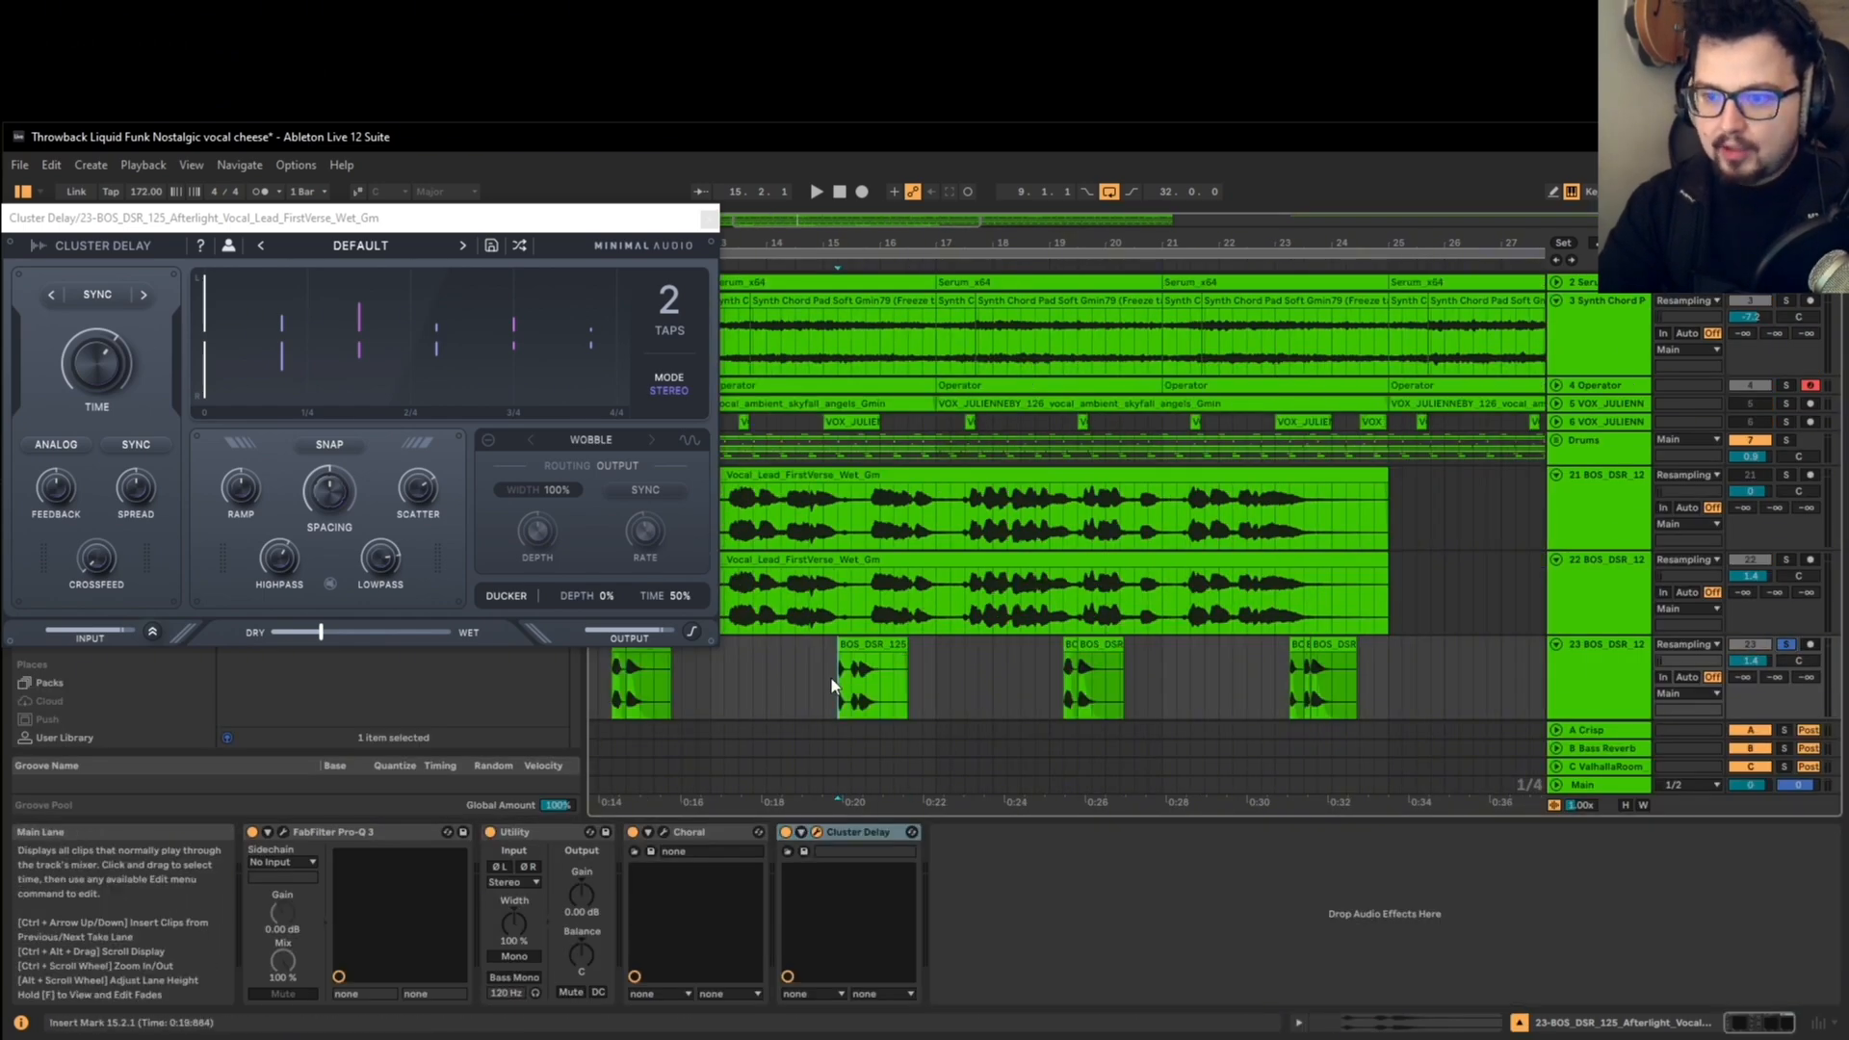
key(space)
Step: Set the consolidated clip's warp mode to Complex and listen to it
double_click(845, 672)
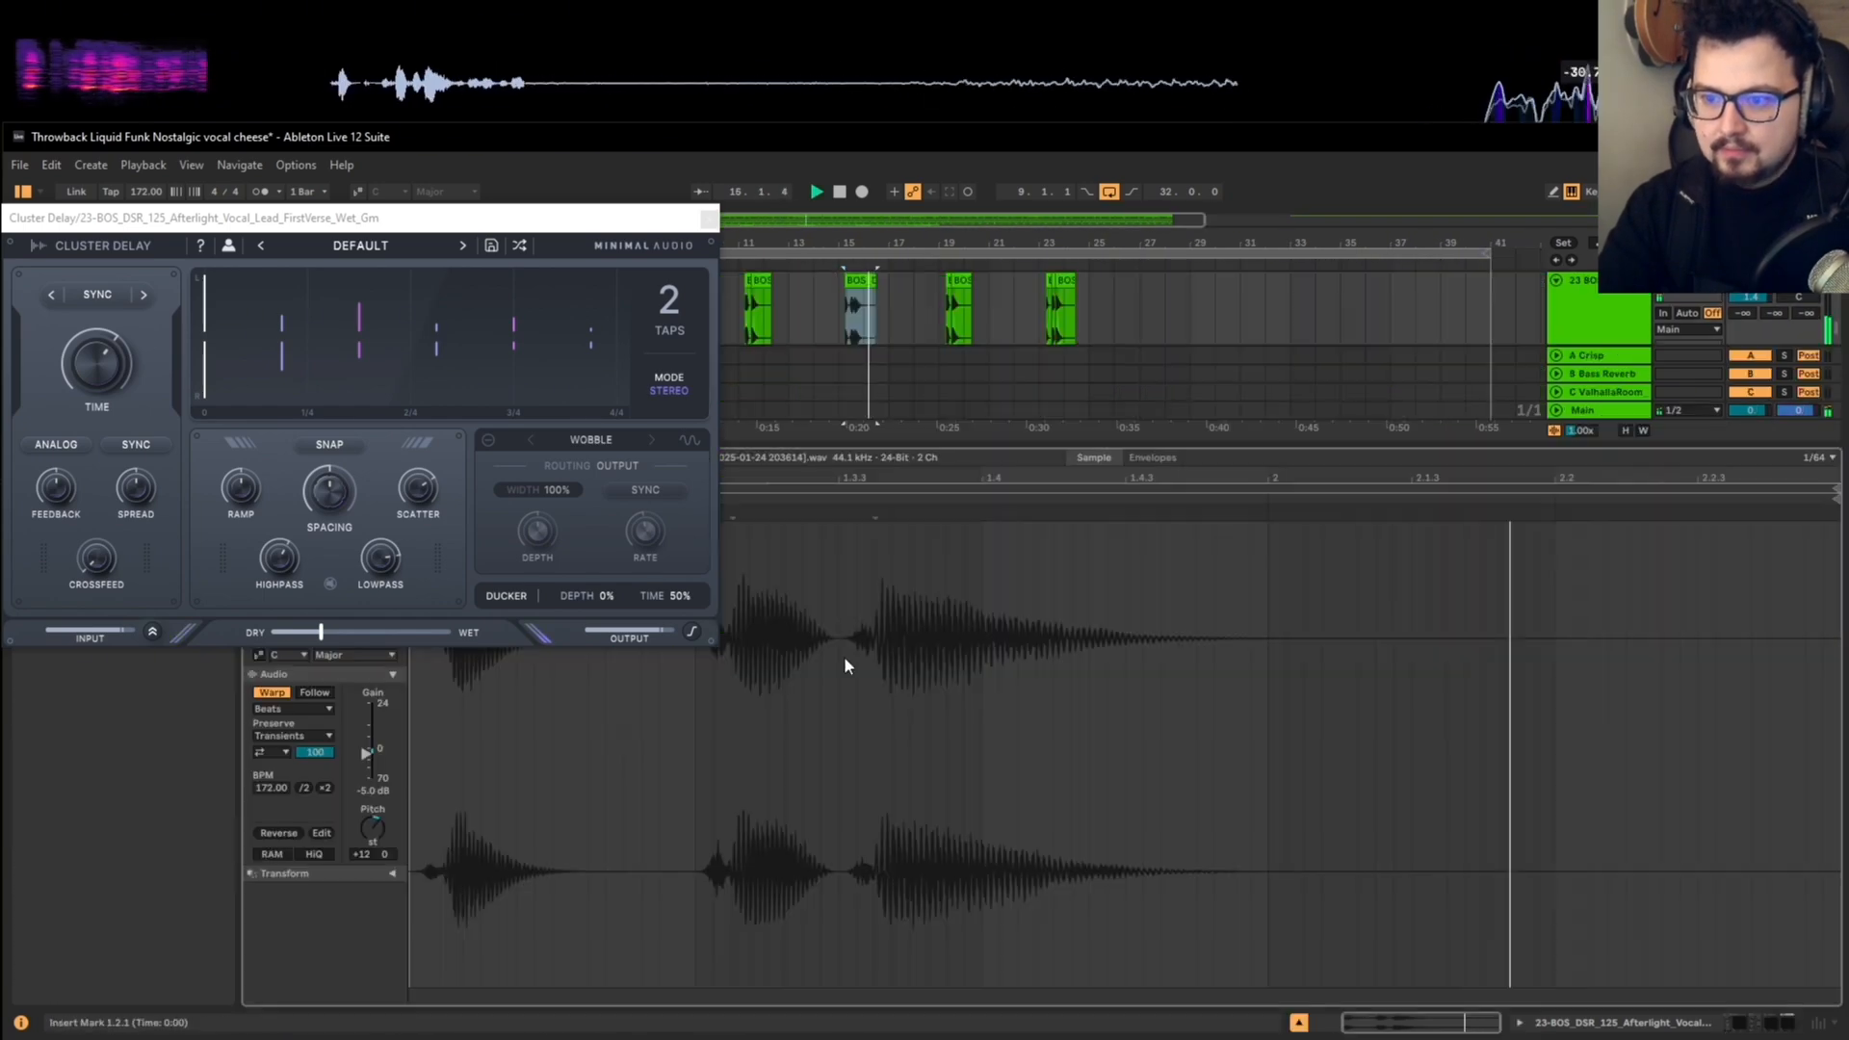
click(284, 712)
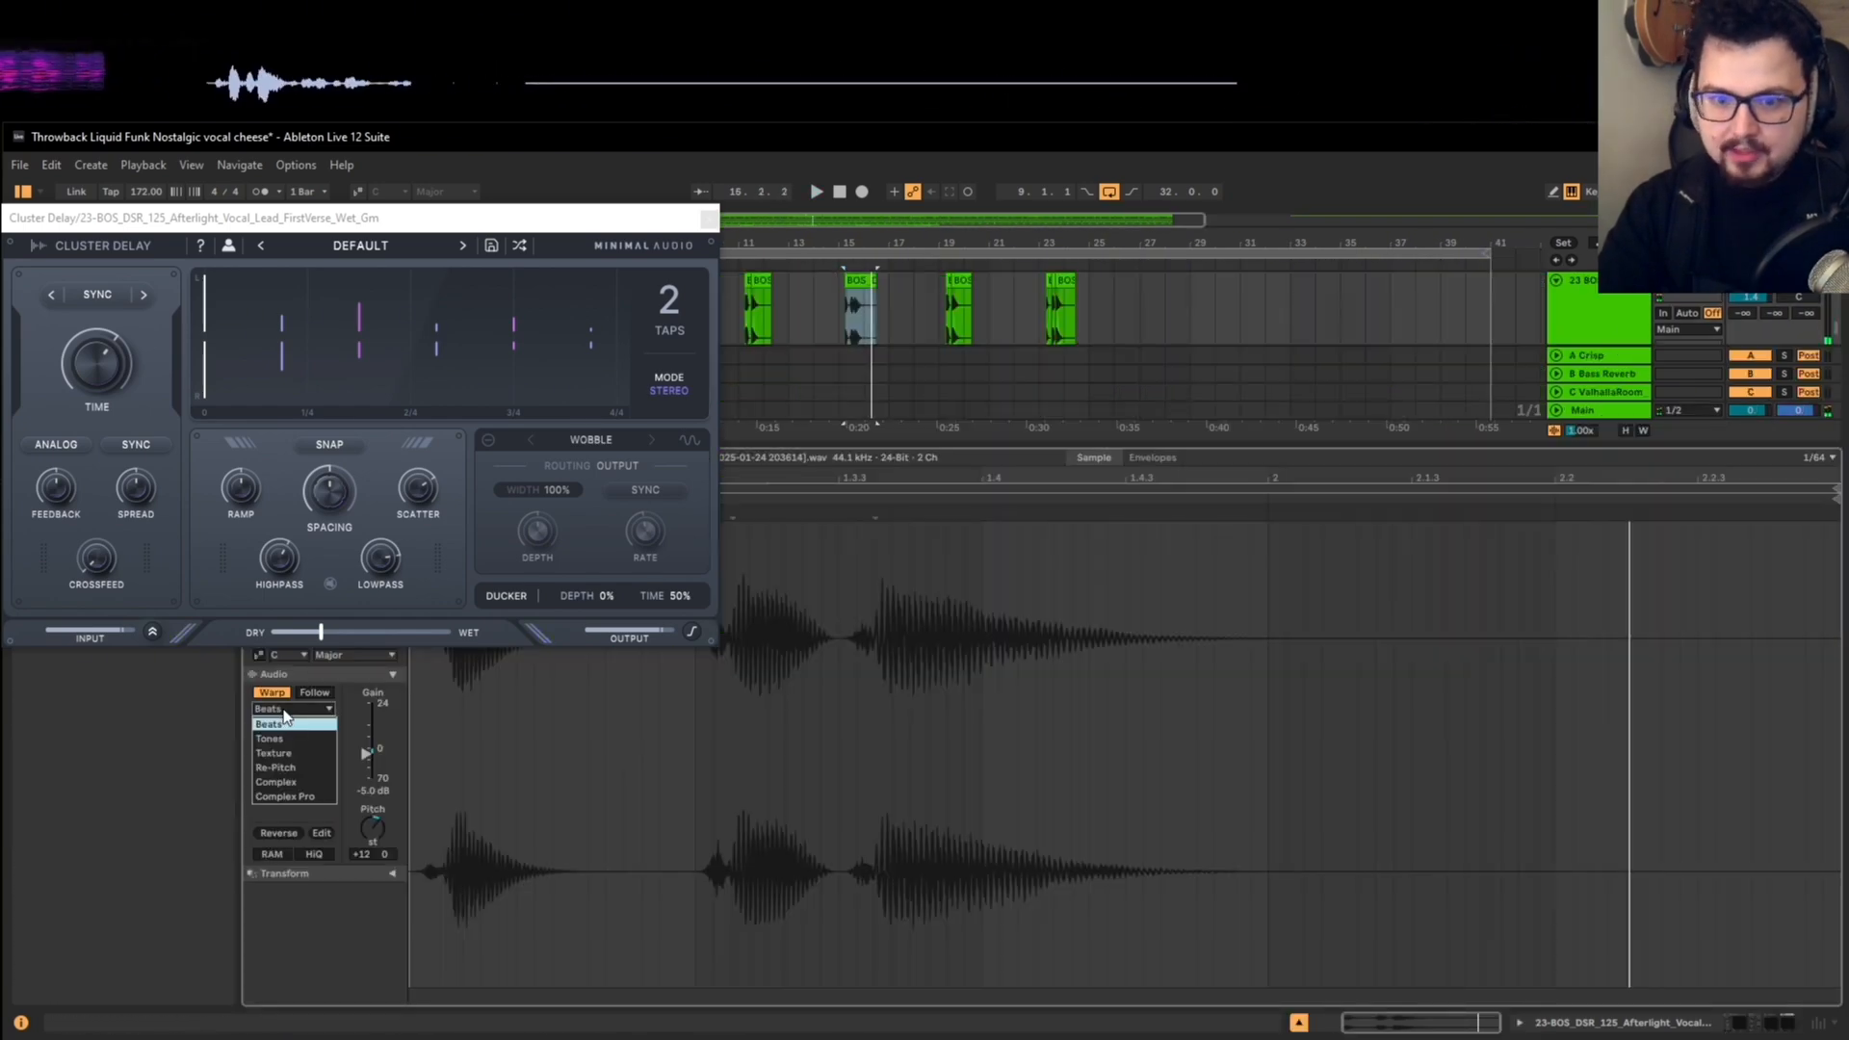
click(277, 782)
key(space)
key(shift+Tab)
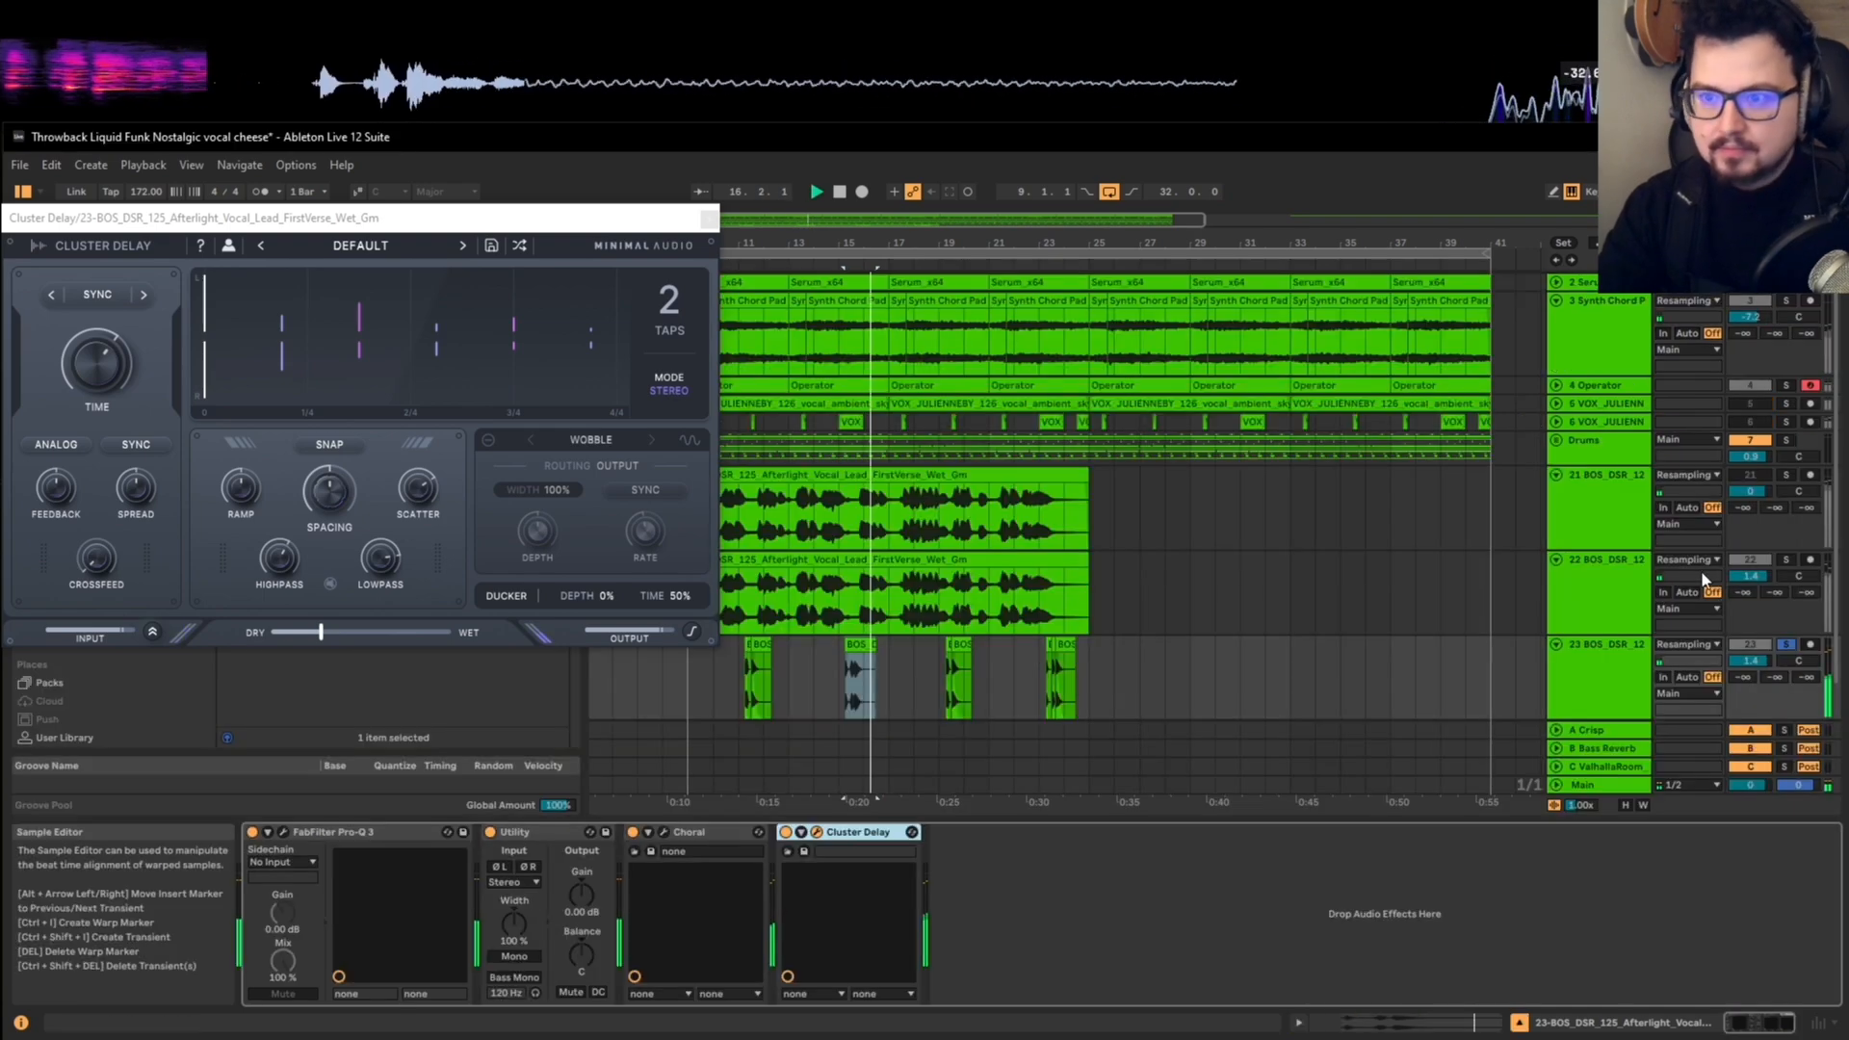
Step: Unsolo the short vocal track and play the consolidated clip in the full mix
click(1787, 626)
key(space)
key(space)
Step: Duplicate the updated bars 9 to 17 over bars 17 to 25 of the short vocal track, close Cluster Delay and clear the browser search
drag(690, 677, 891, 647)
scroll(893, 645, down, 5)
click(708, 221)
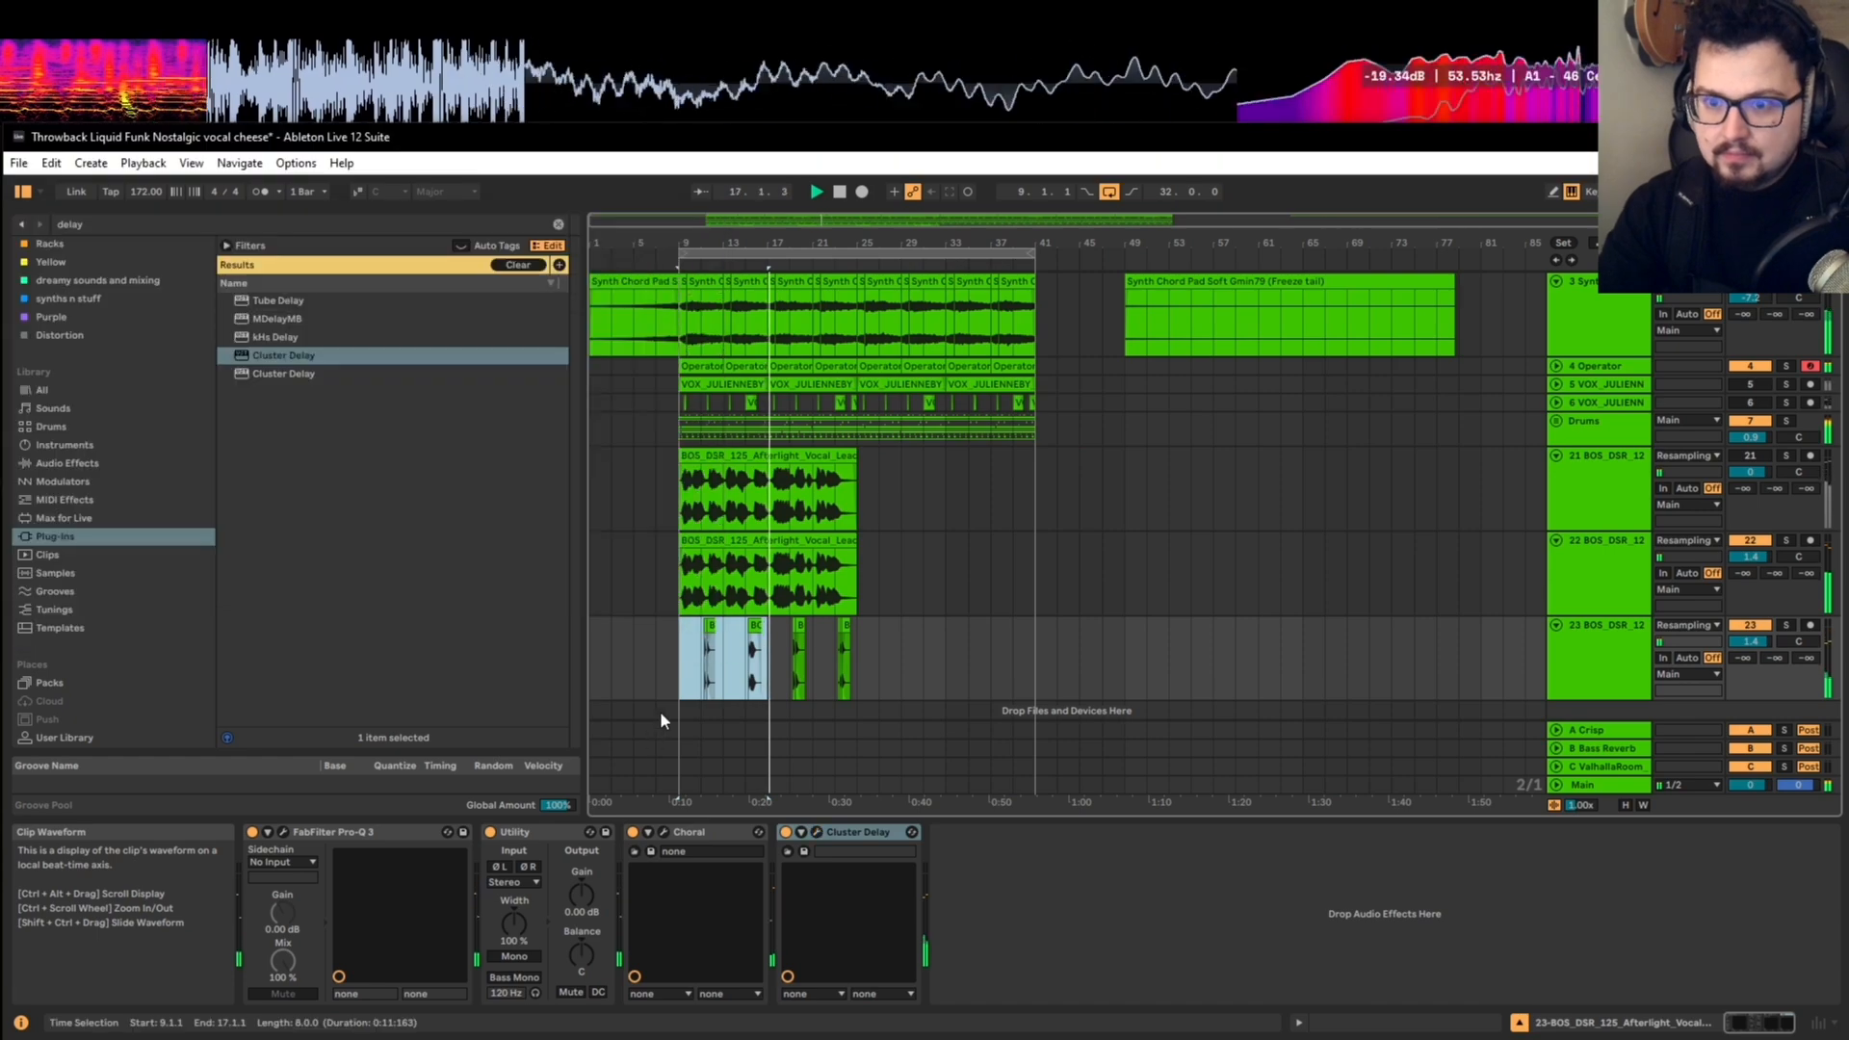
drag(775, 640, 856, 641)
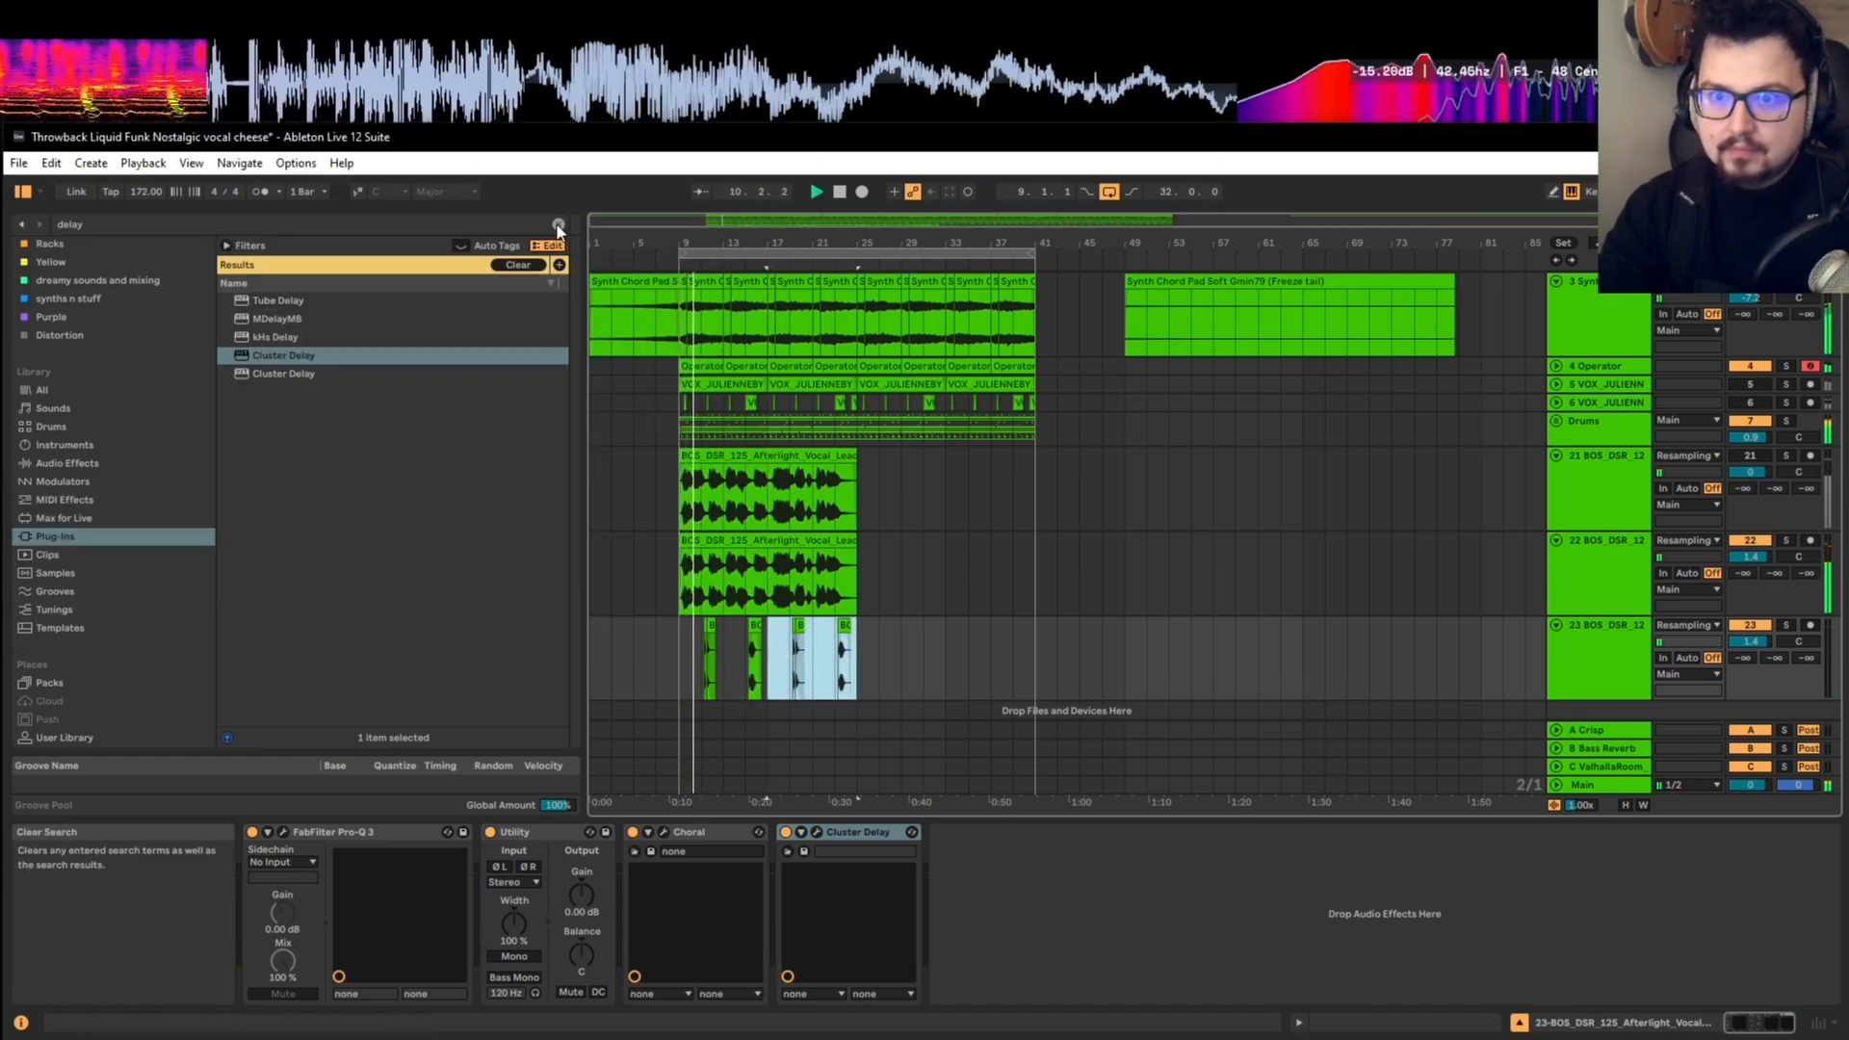
click(559, 223)
Step: Copy the first vocal hit of the consolidated clip at 15.2.1 to 9.2.1 on the same track
scroll(686, 690, up, 5)
click(735, 692)
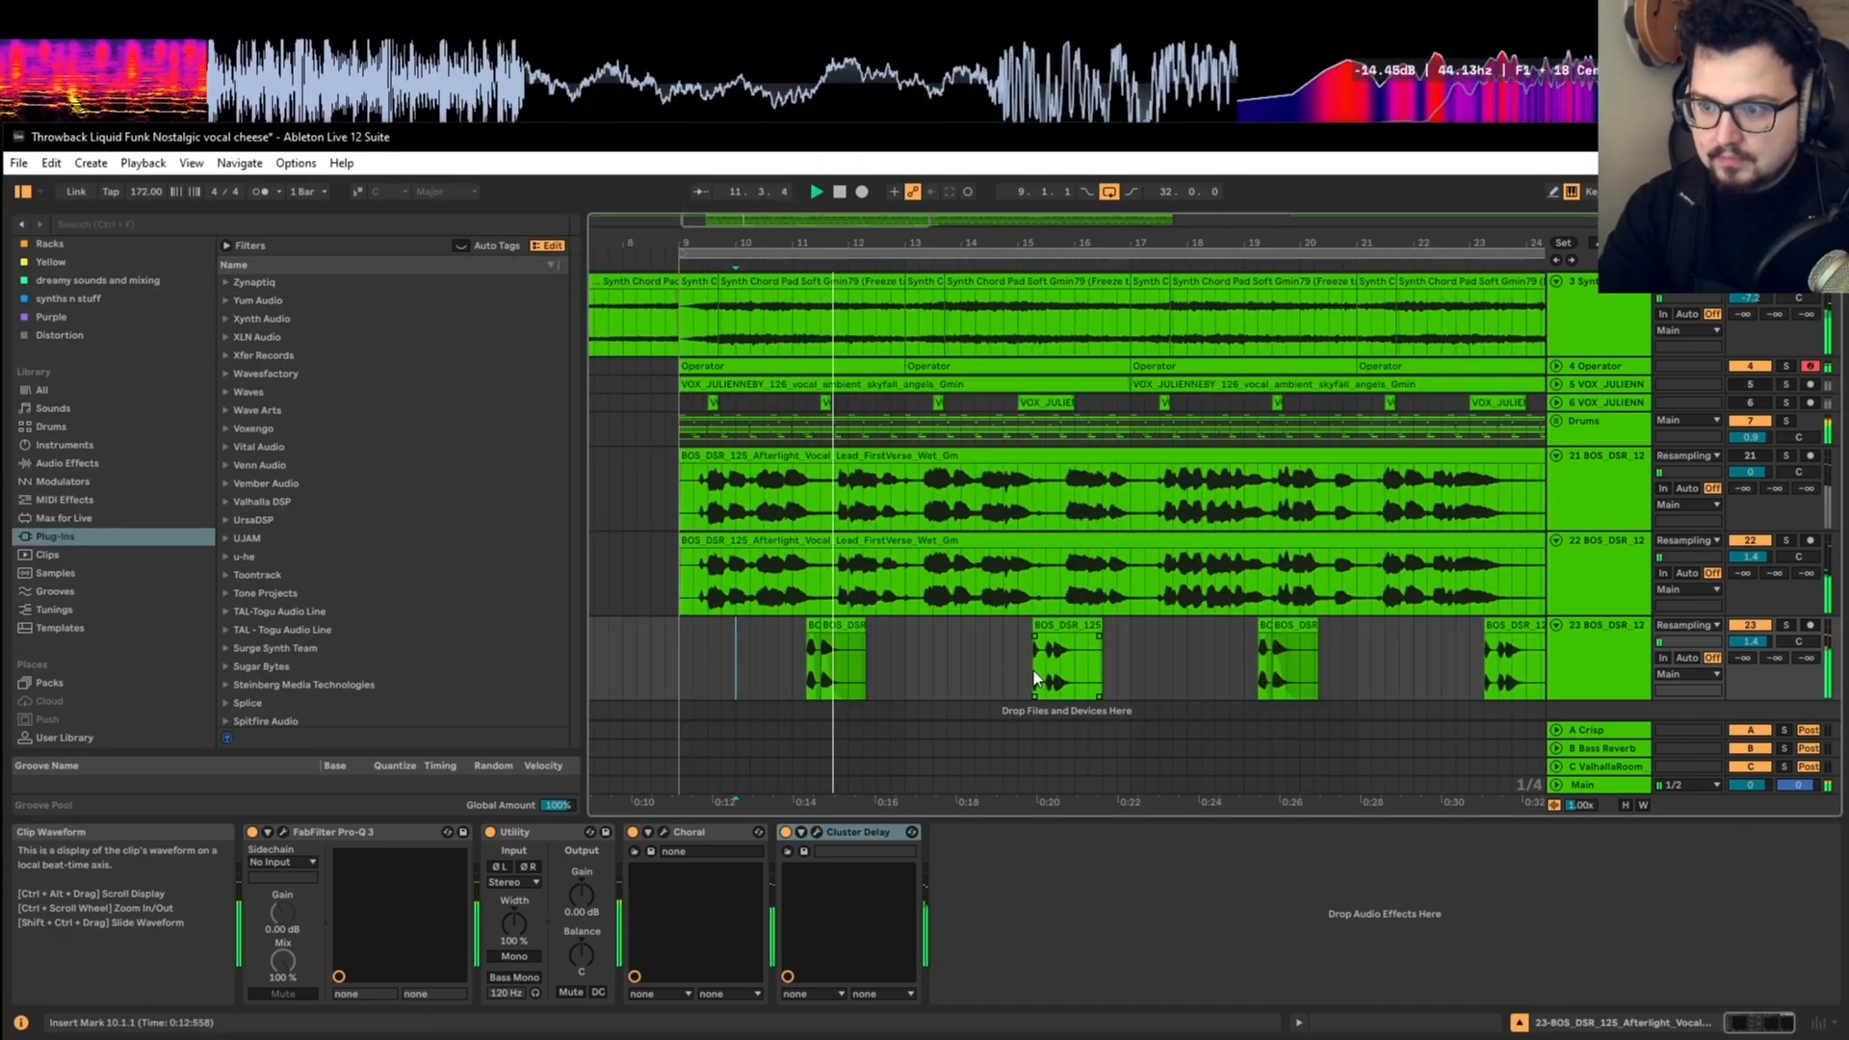
scroll(1035, 671, up, 3)
drag(1036, 667, 1063, 645)
scroll(1063, 644, down, 3)
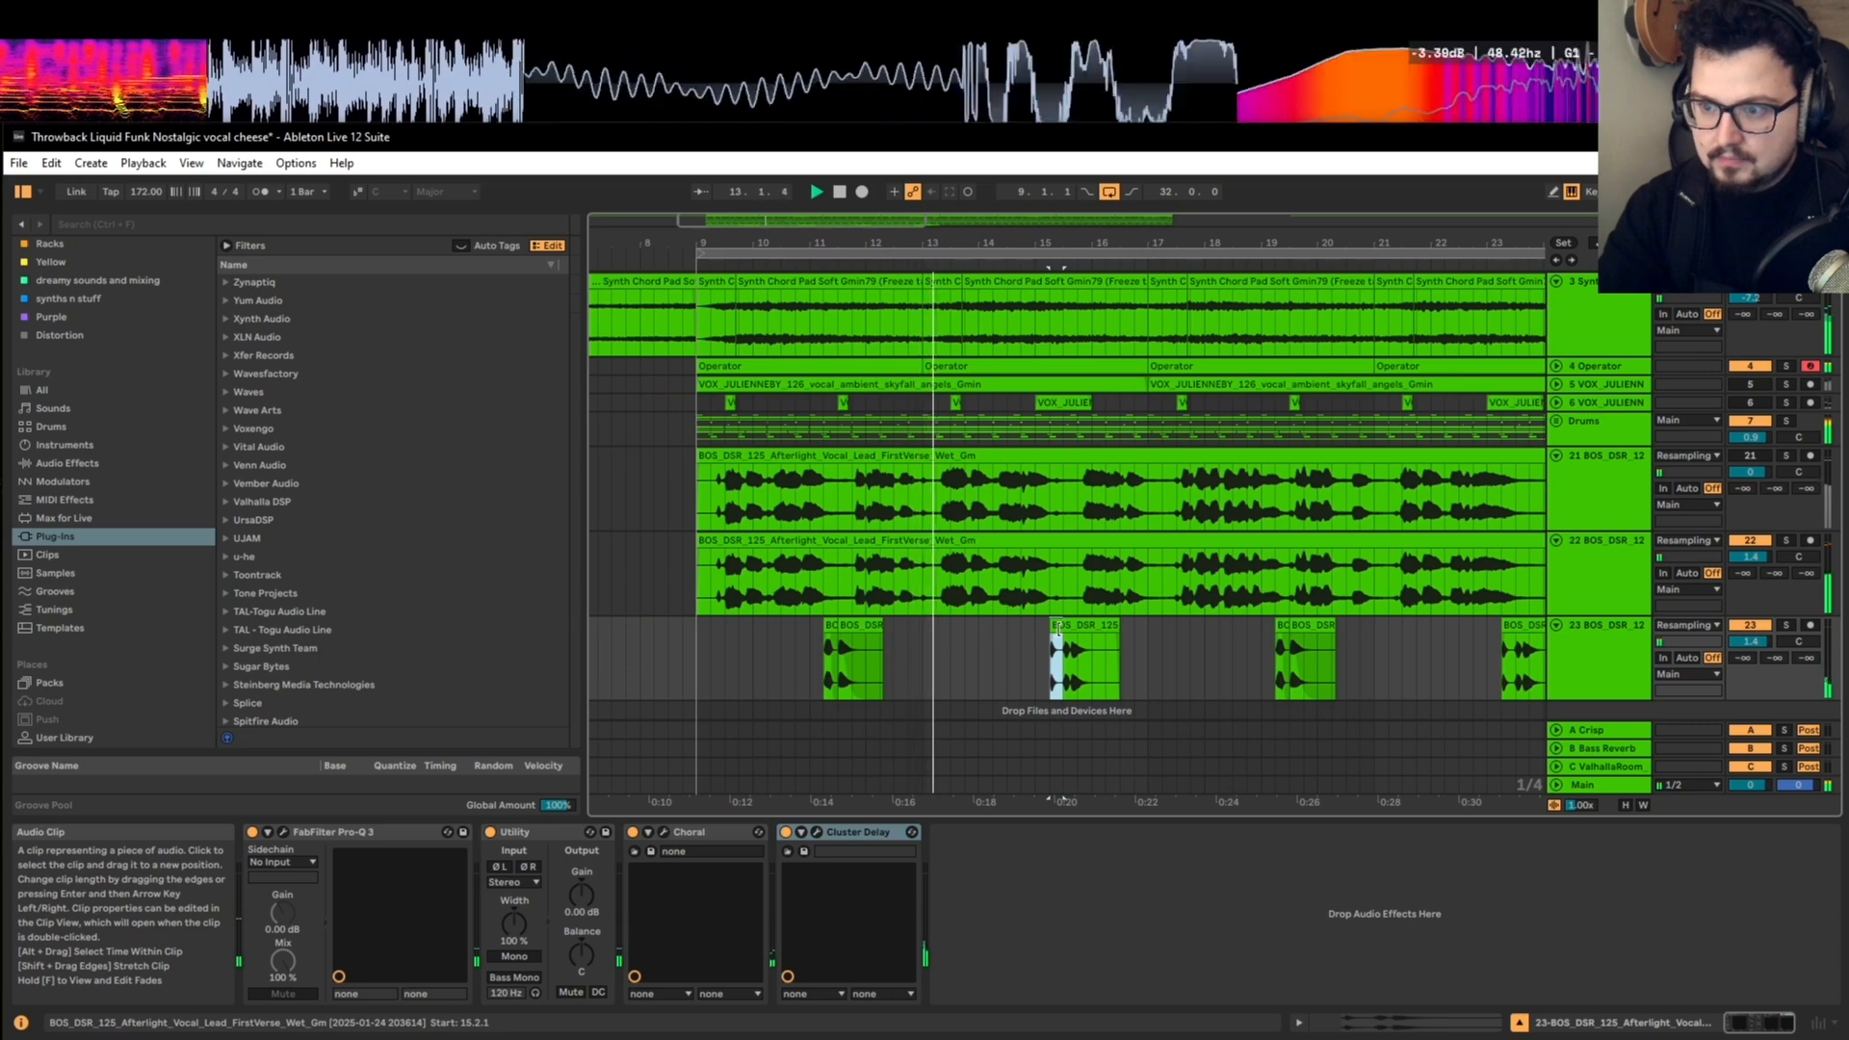
drag(1059, 626, 722, 693)
Step: Play the full mix from bar 9 to hear the added vocal hit against the lead vocal
click(692, 657)
key(space)
scroll(714, 650, up, 3)
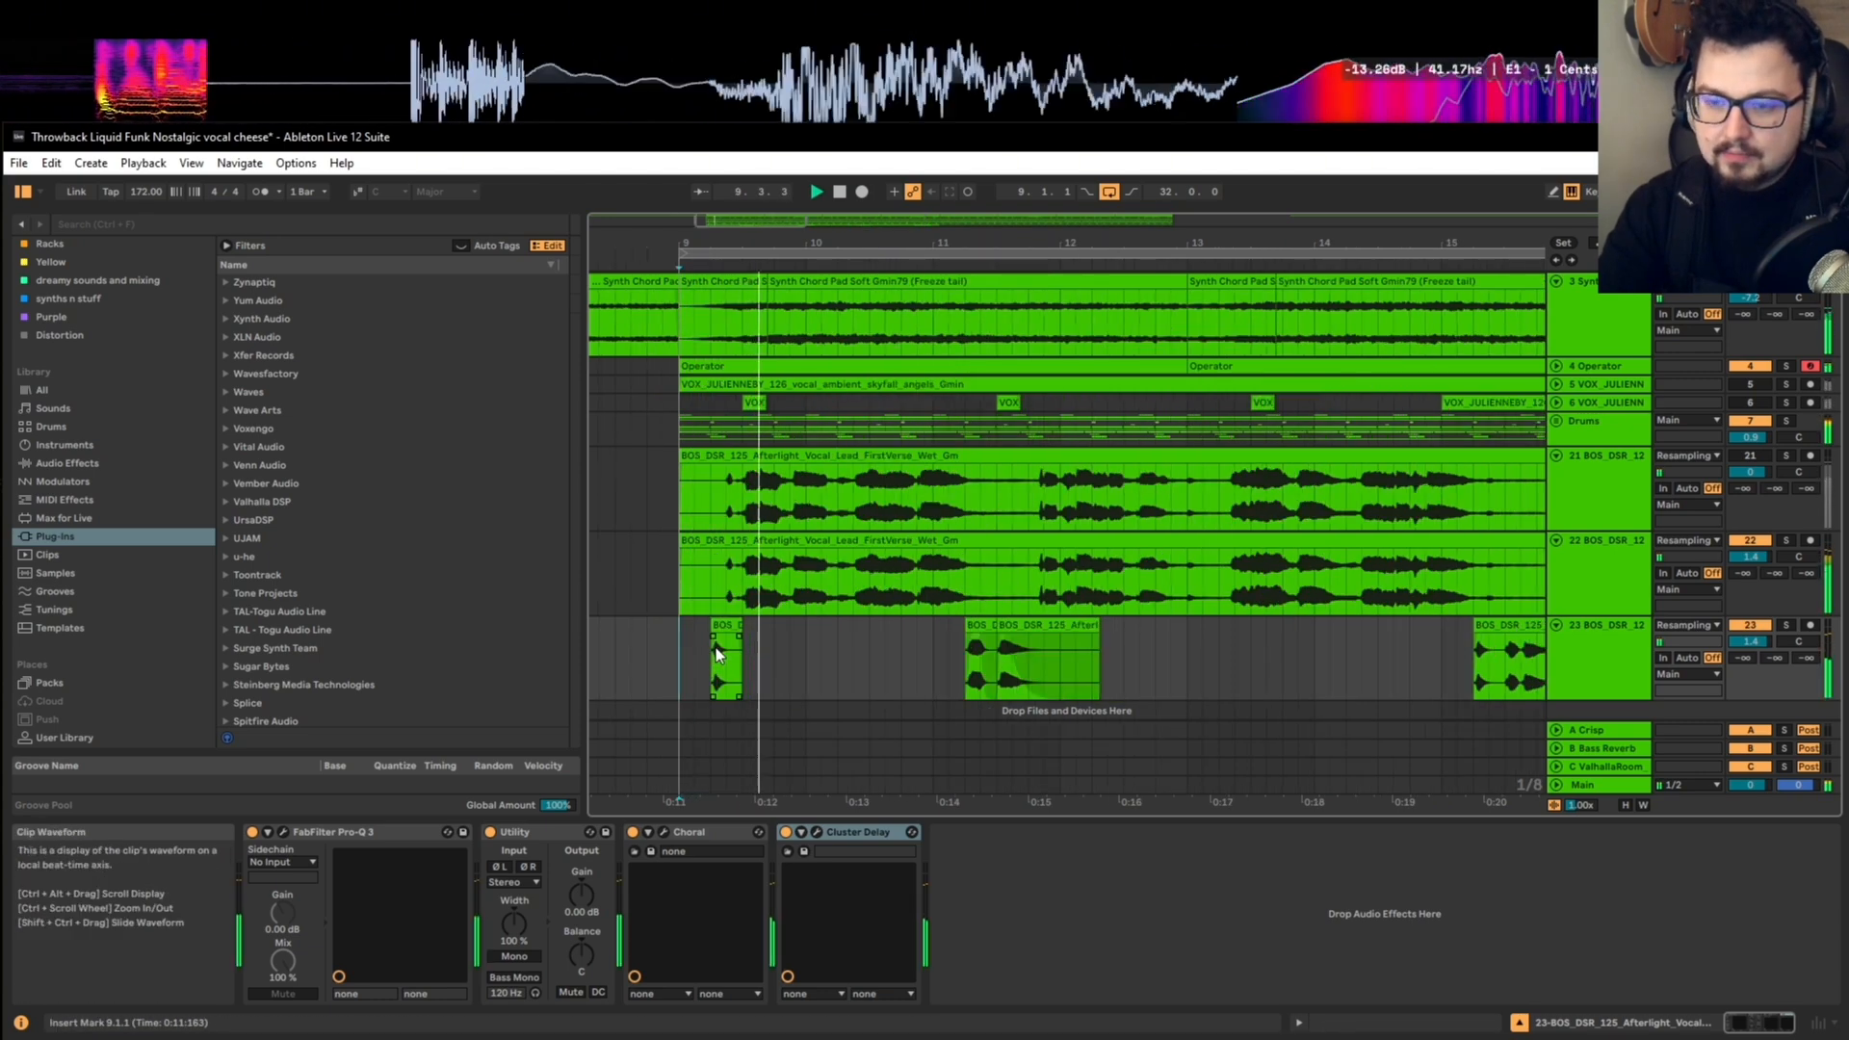
scroll(725, 652, down, 3)
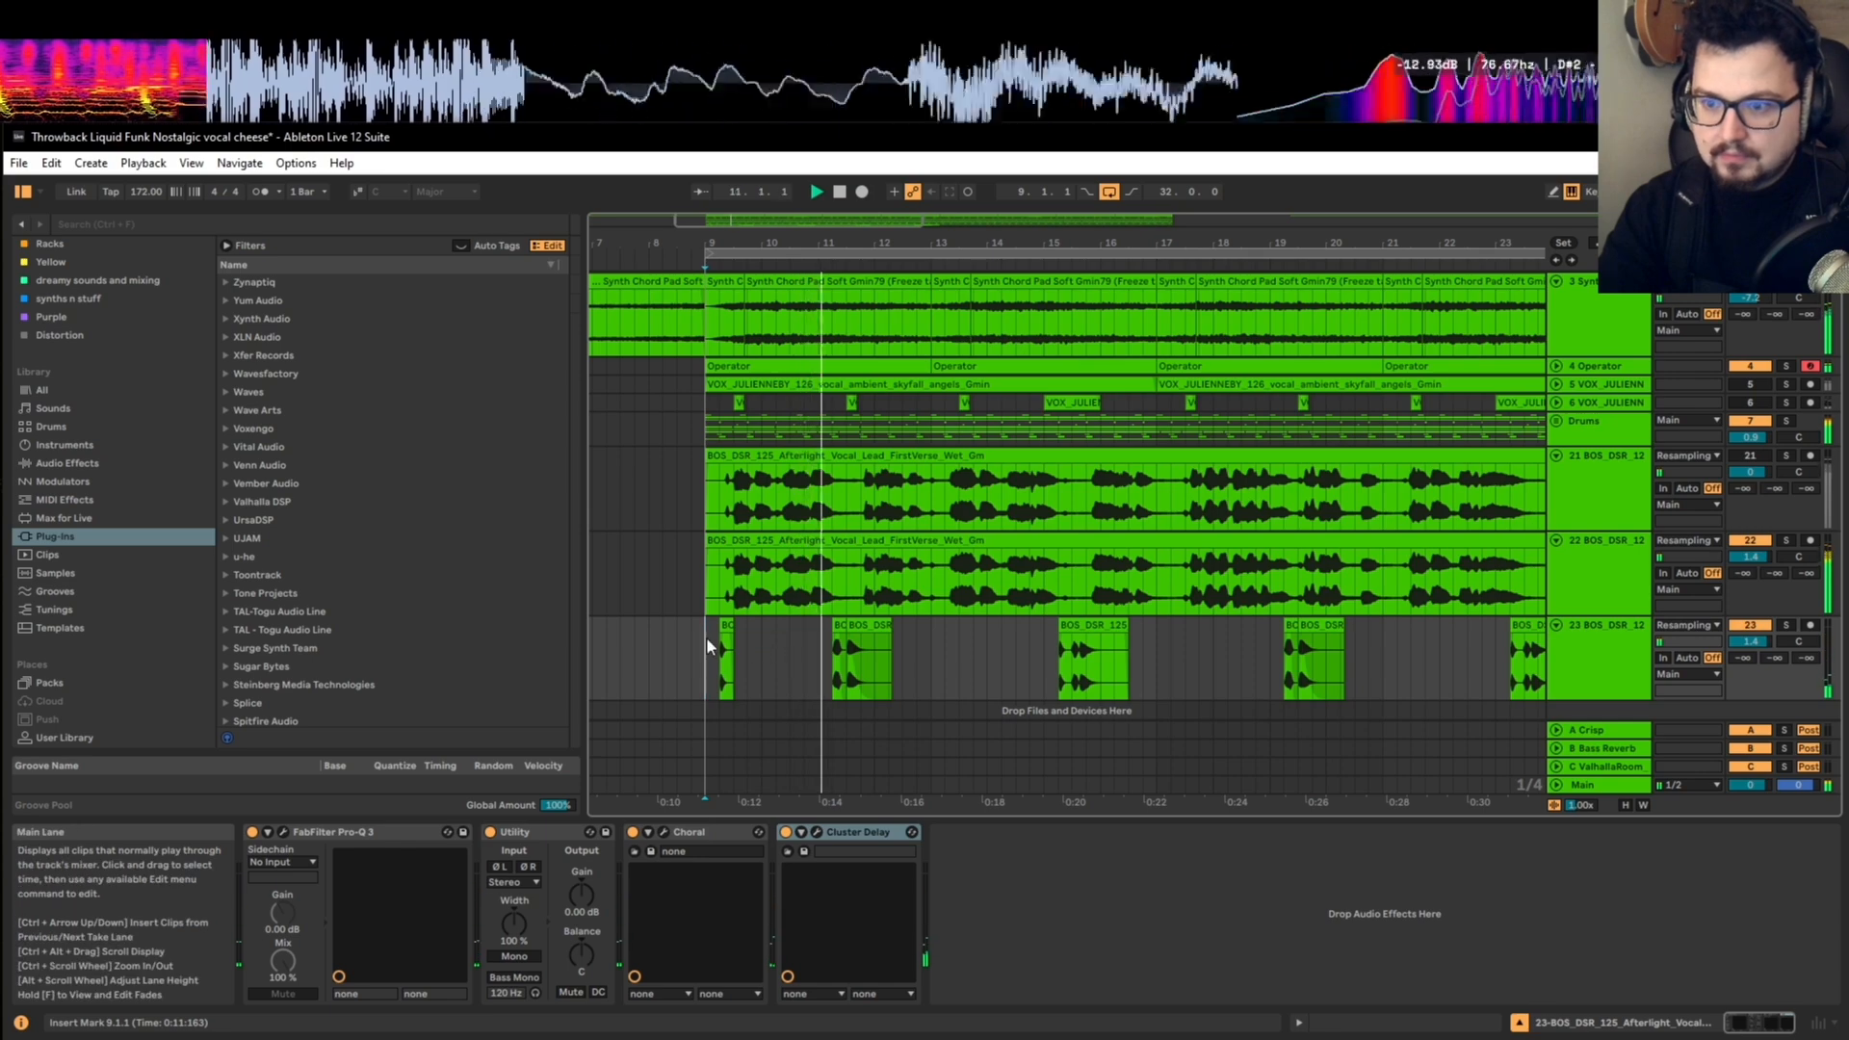
drag(707, 638, 928, 642)
click(761, 639)
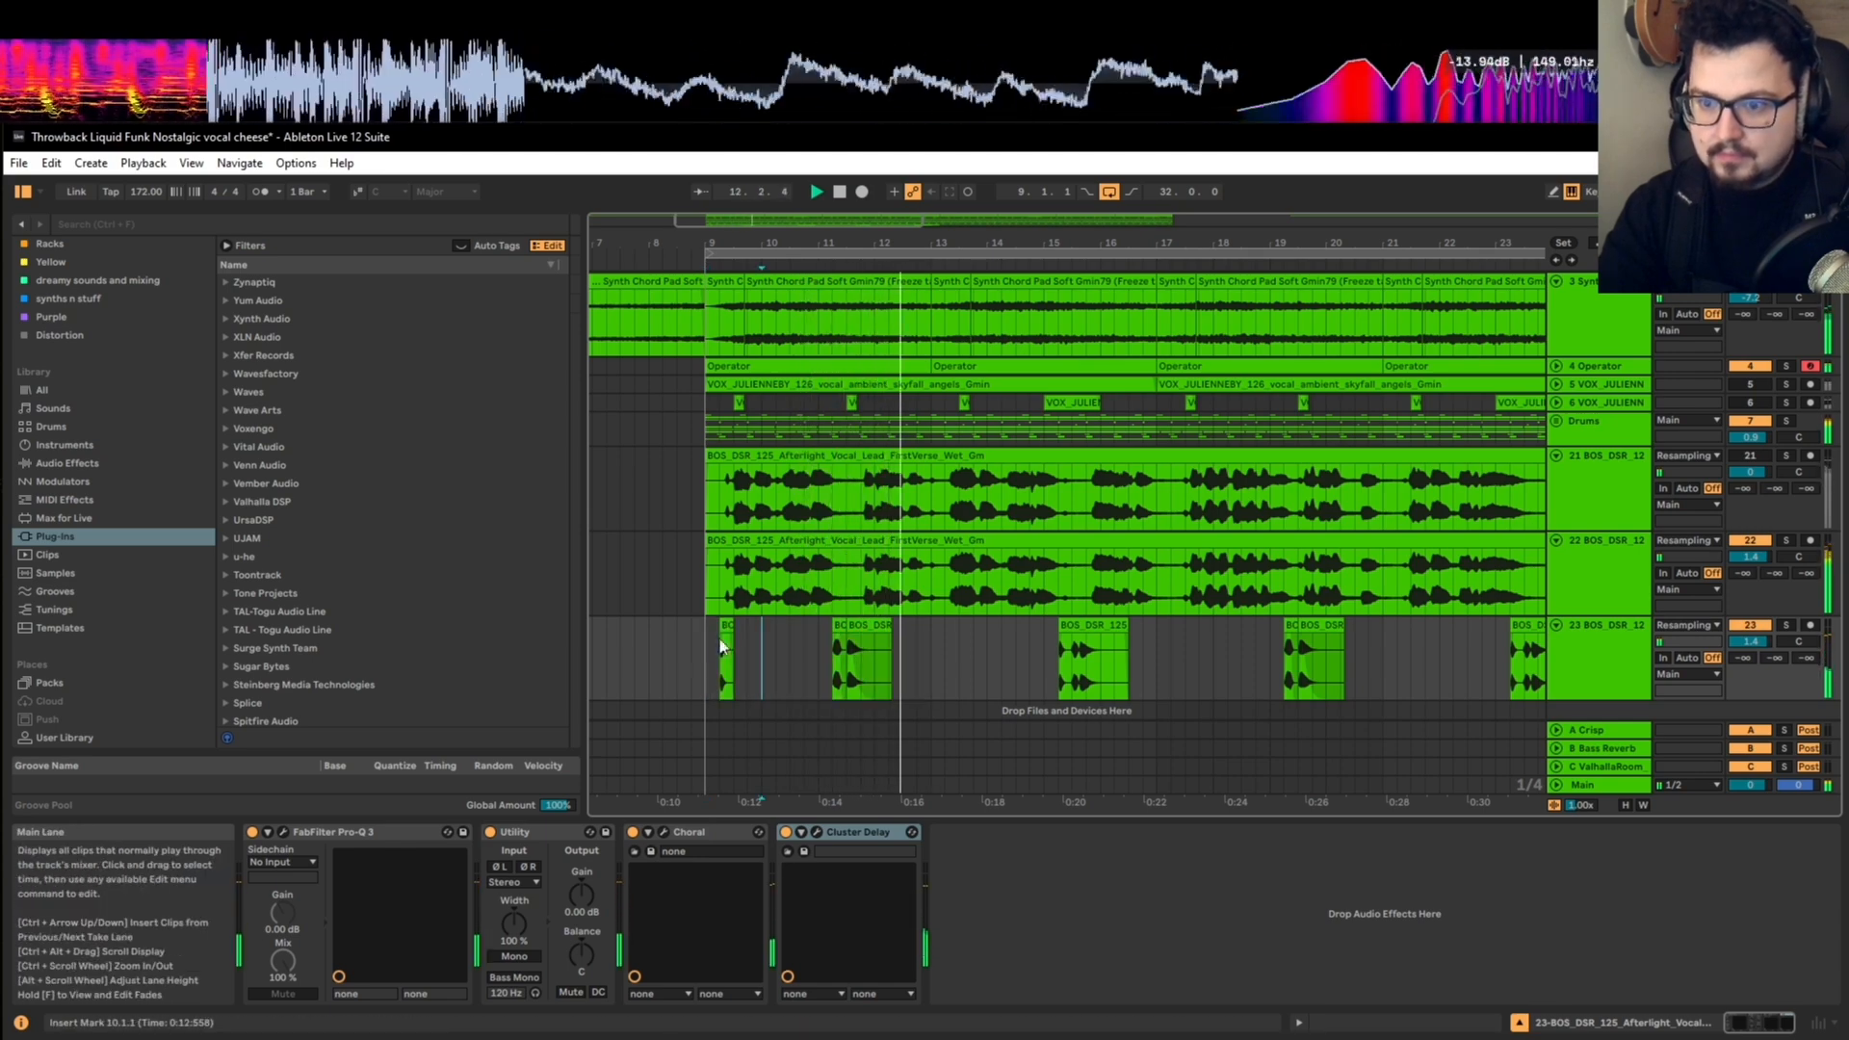
Step: Duplicate bars 9 to 17 of the short vocal track, including the added hit, over bars 17 to 25
drag(708, 640, 992, 639)
click(934, 635)
scroll(933, 634, down, 3)
key(ctrl+d)
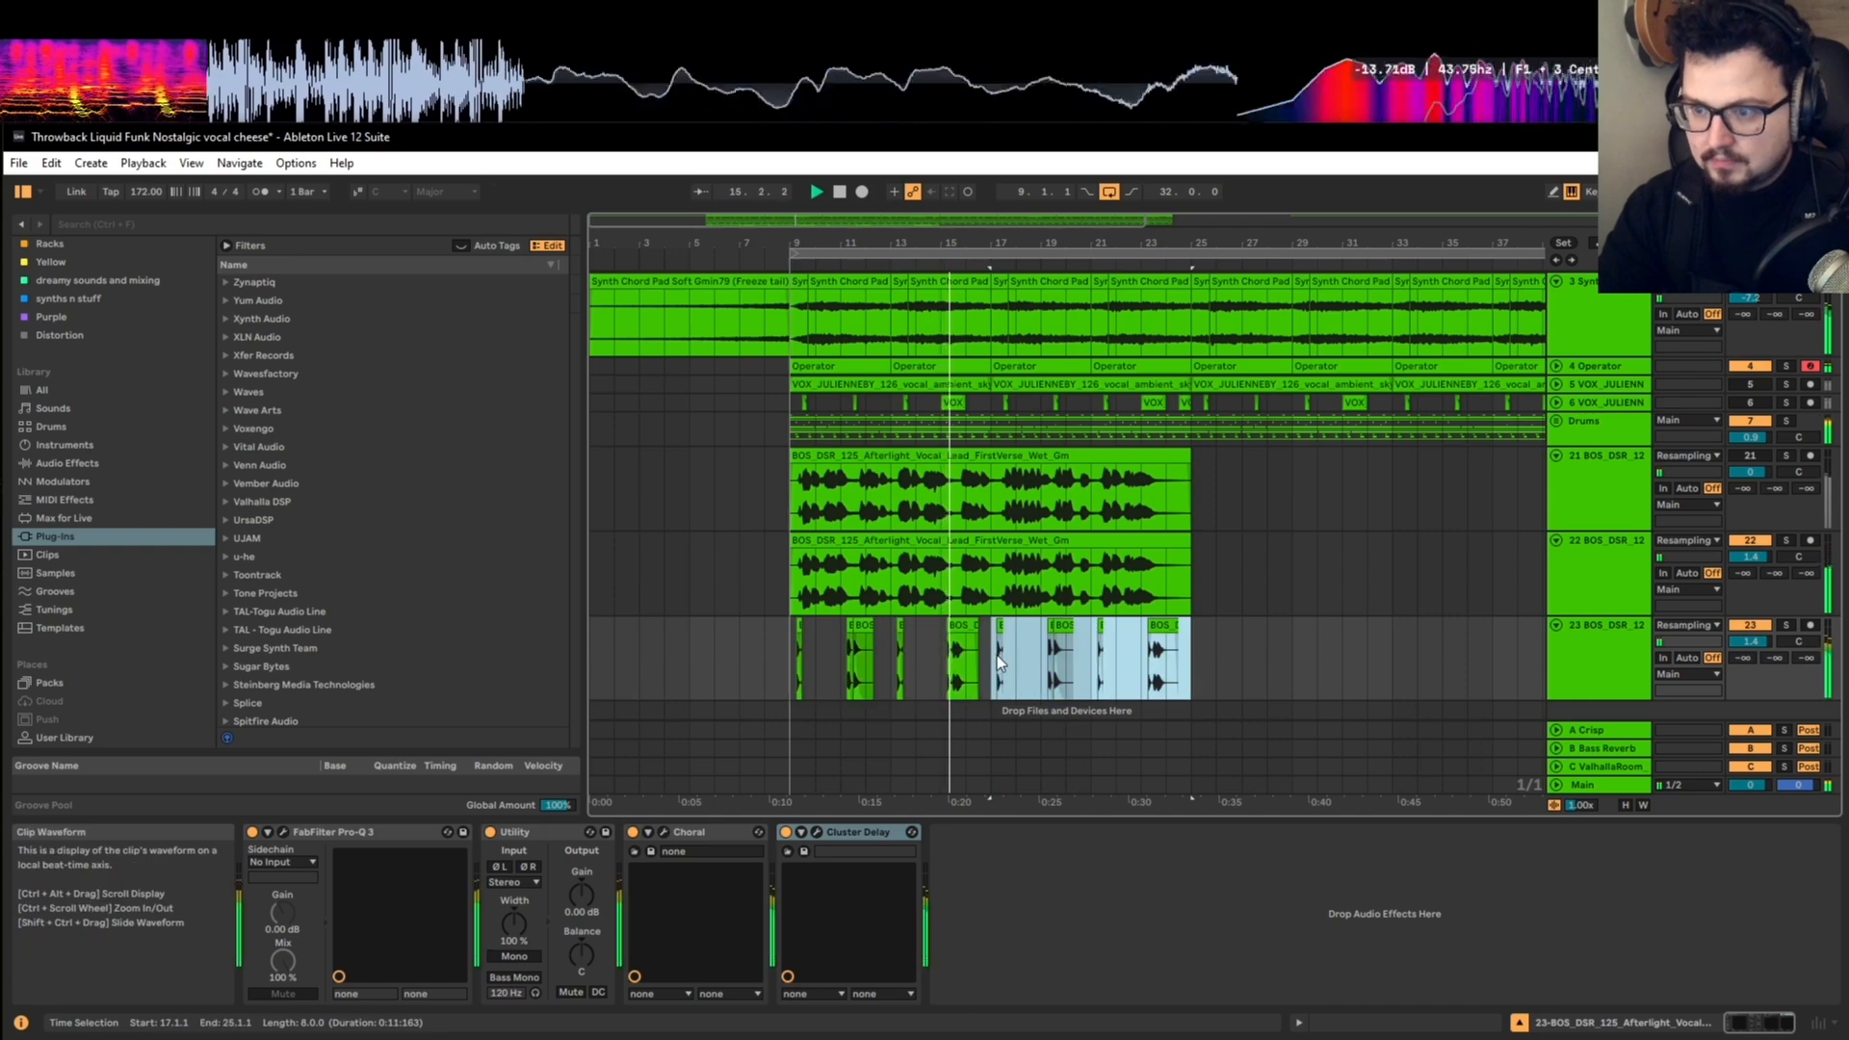
Step: Copy the later part of the 15.2.1 vocal phrase to 16.3.1 on the short vocal track and transpose the copy to +9 semitones
scroll(972, 660, up, 5)
click(820, 658)
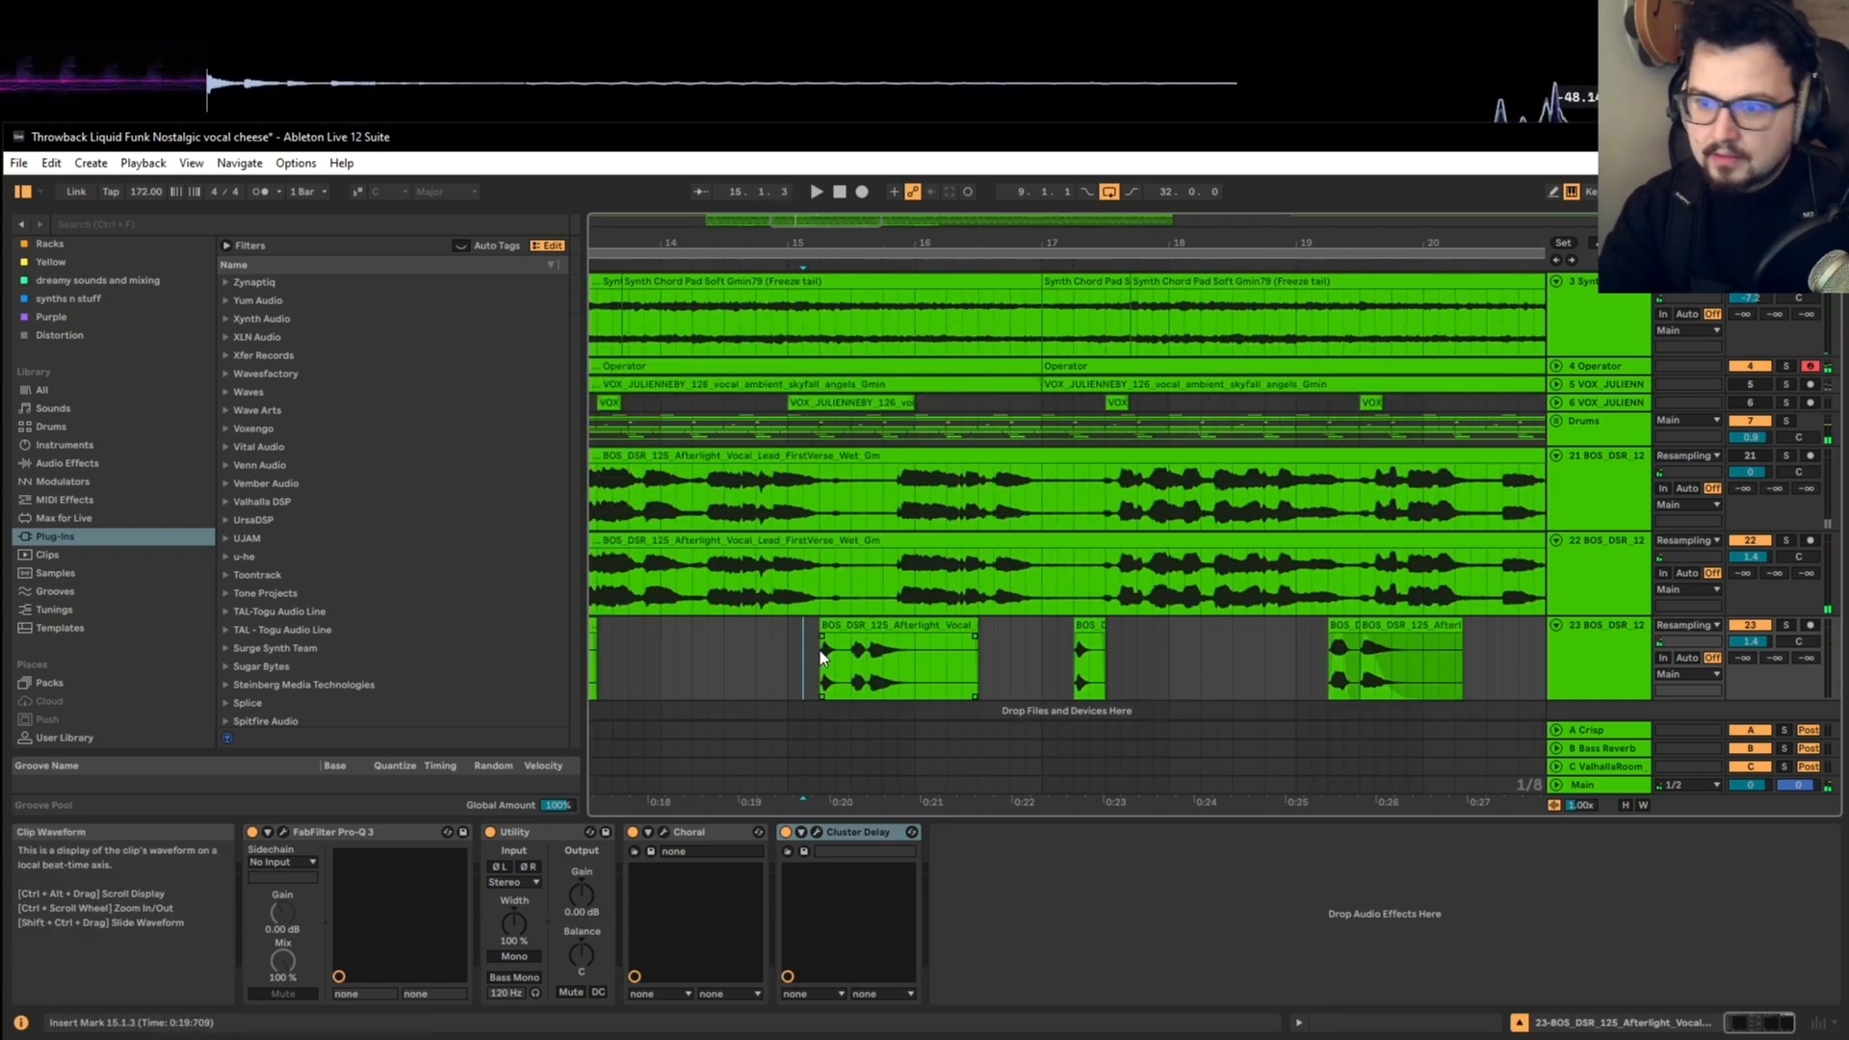
key(space)
drag(872, 654, 1129, 626)
scroll(945, 653, up, 3)
key(space)
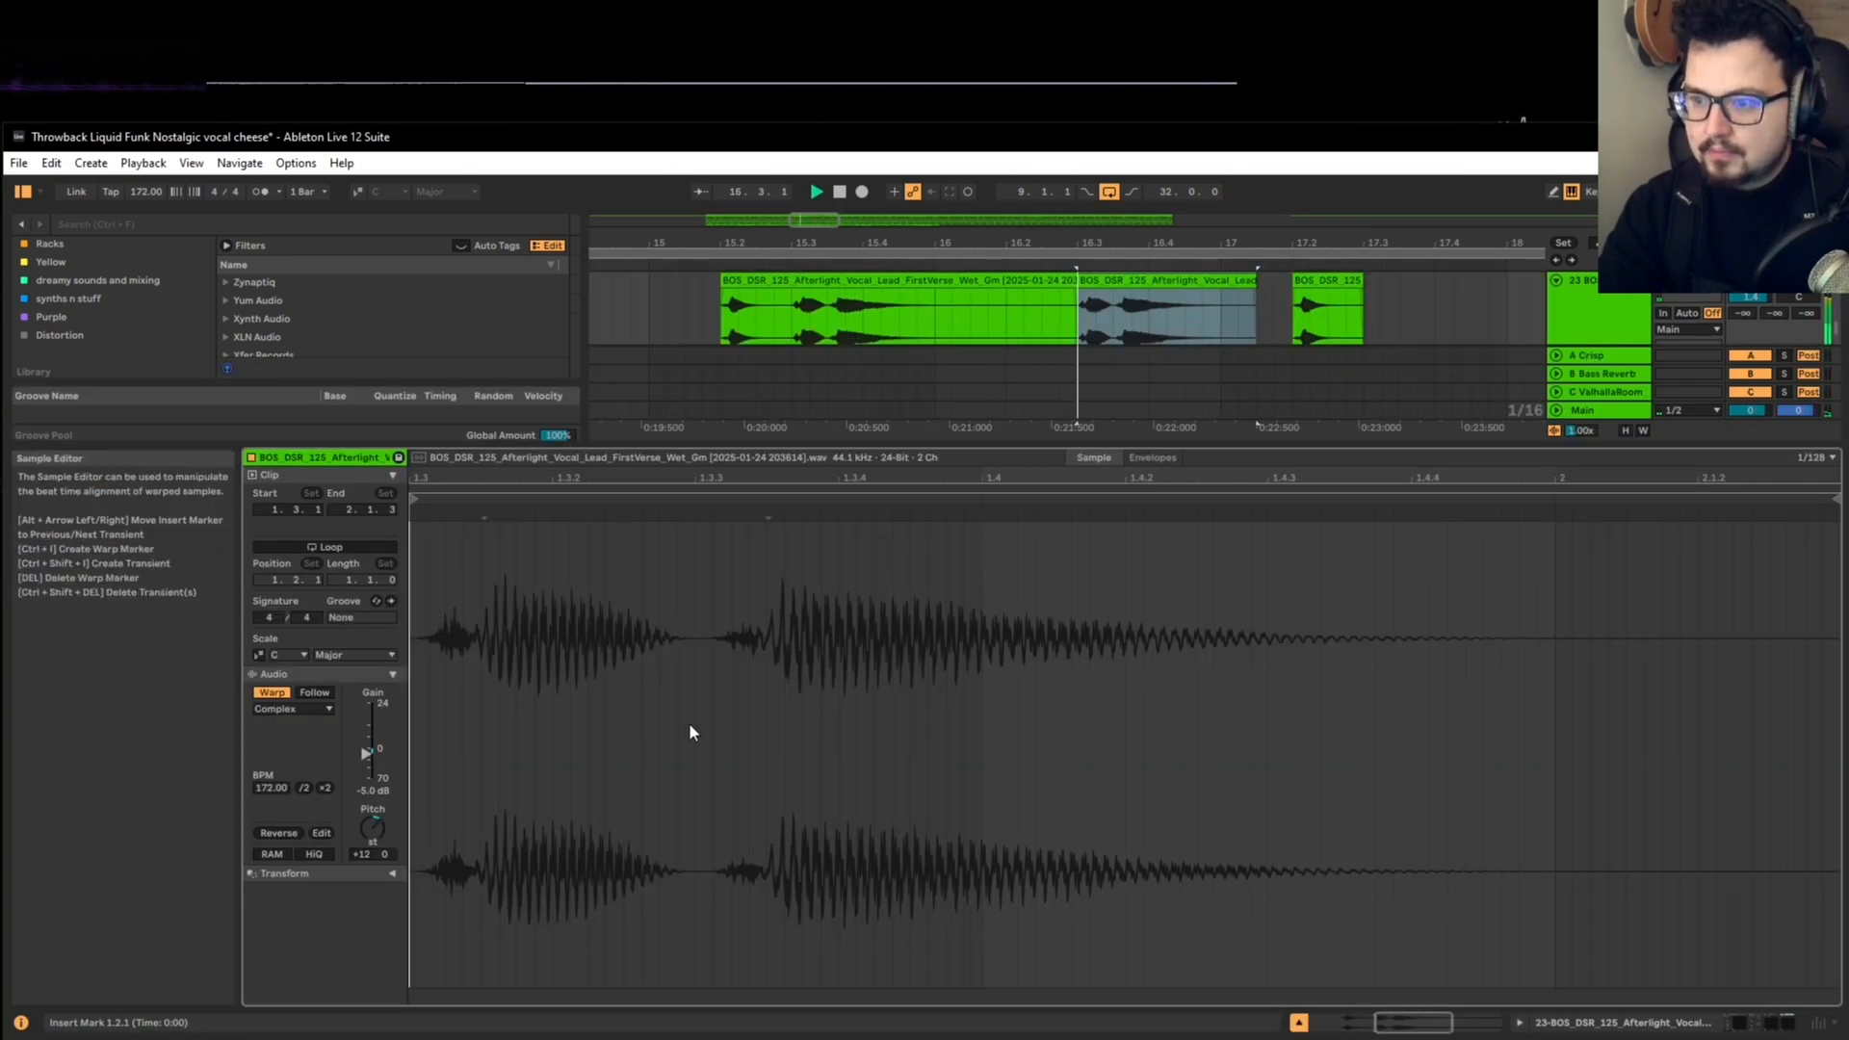
drag(376, 823, 376, 834)
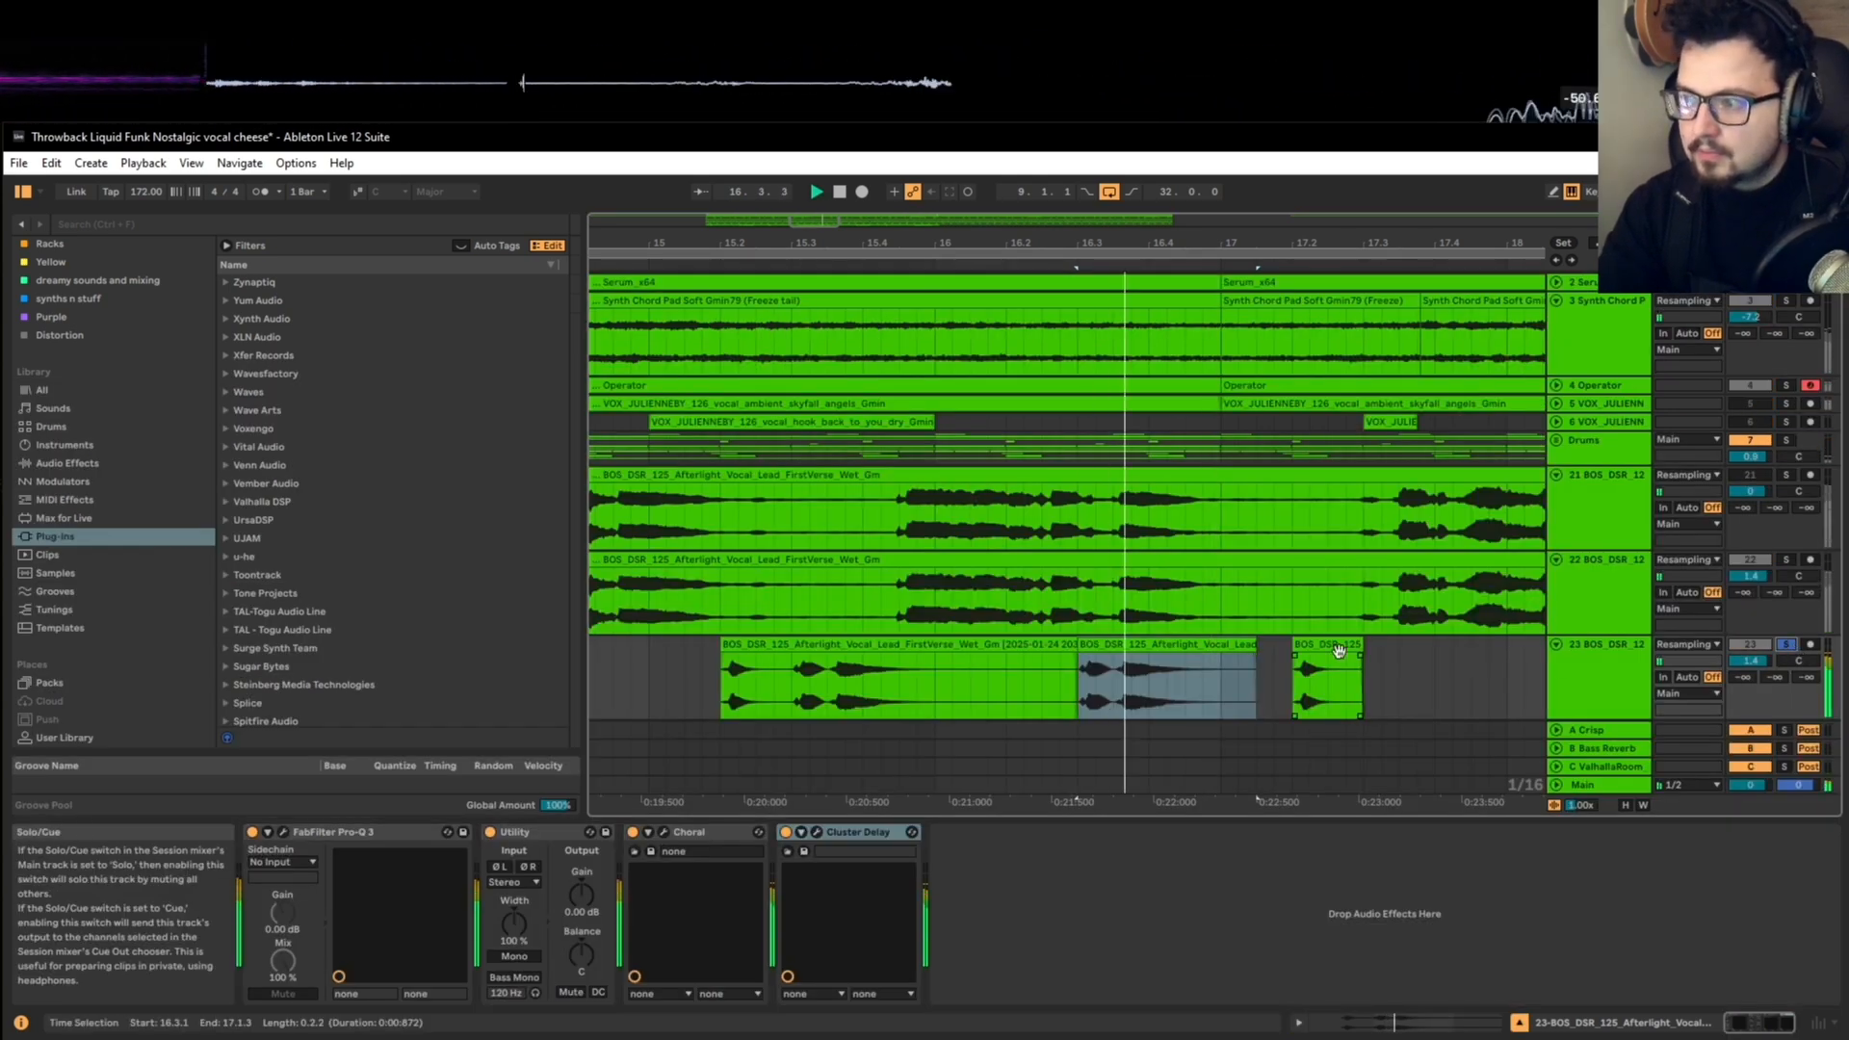
Step: Split the copied clip after its first hit, move the remainder to 16.3.4 and transpose the first hit at 16.3.1 to +7 semitones
drag(1156, 674, 1208, 674)
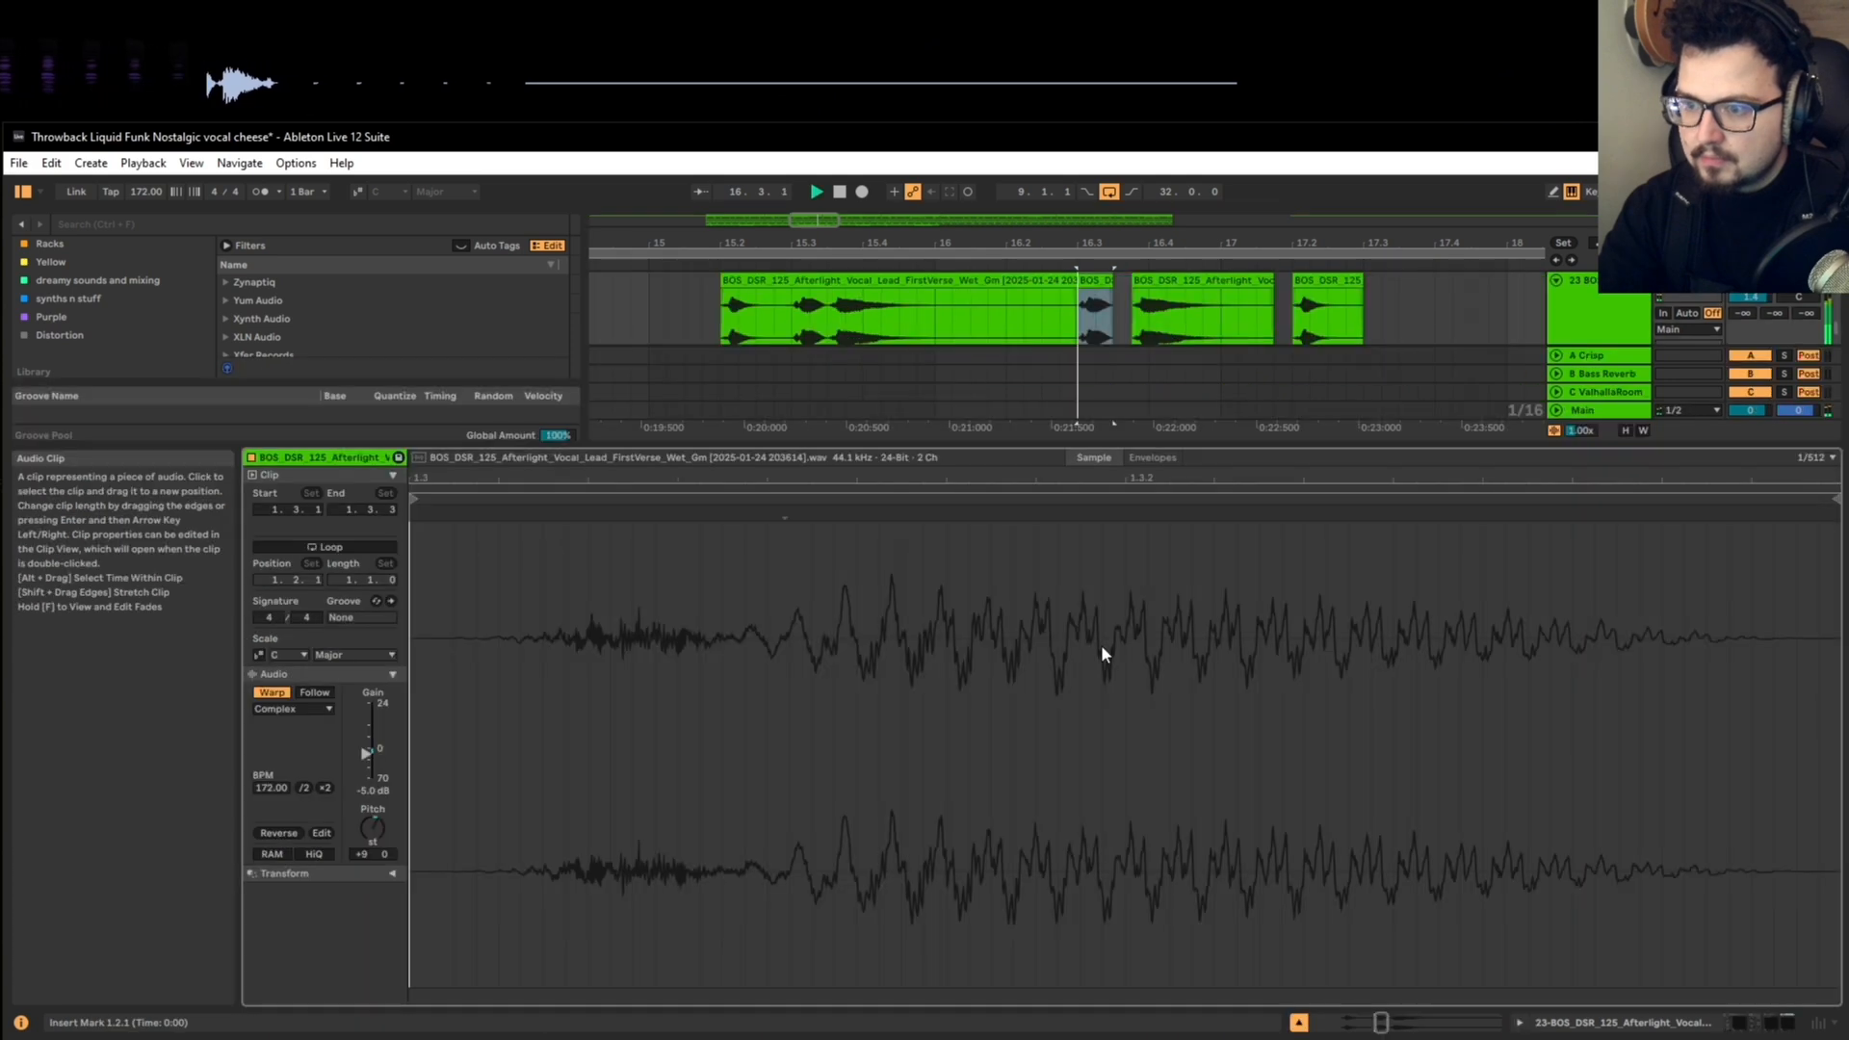
key(space)
key(space)
drag(372, 829, 371, 828)
key(space)
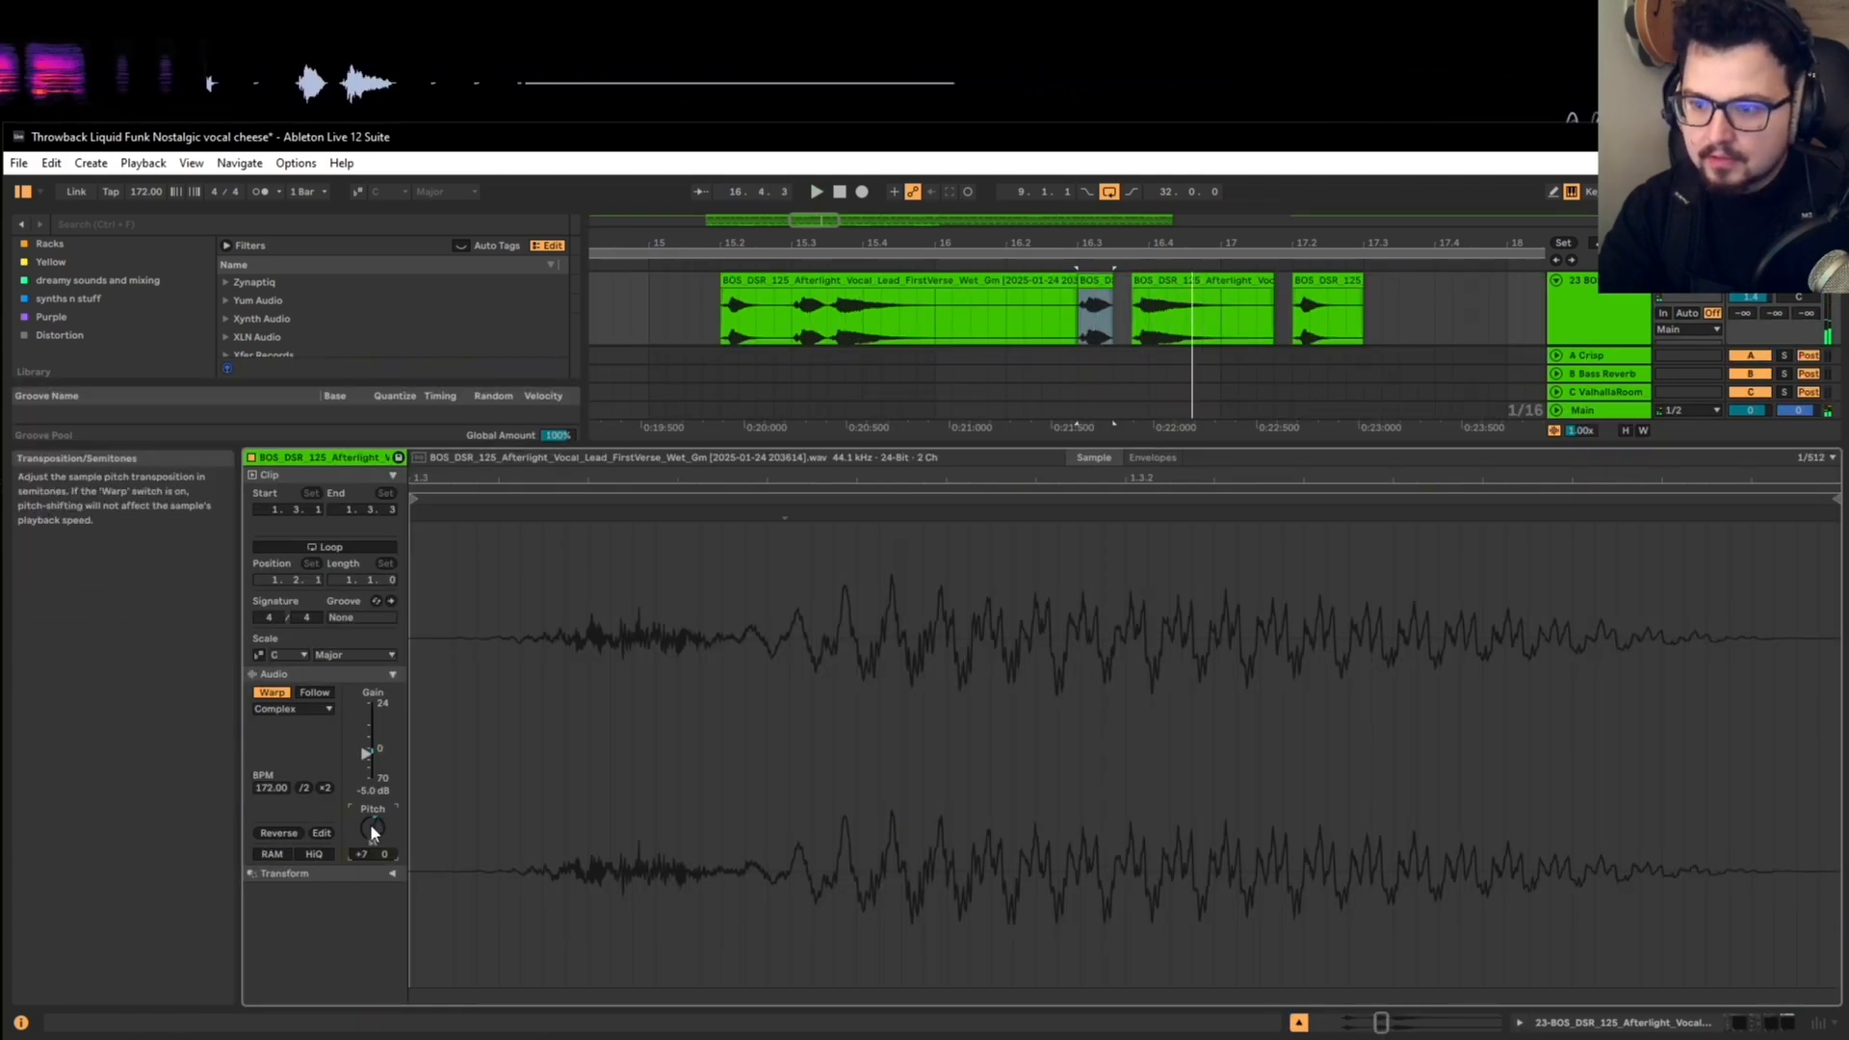
key(space)
key(space)
key(shift+Tab)
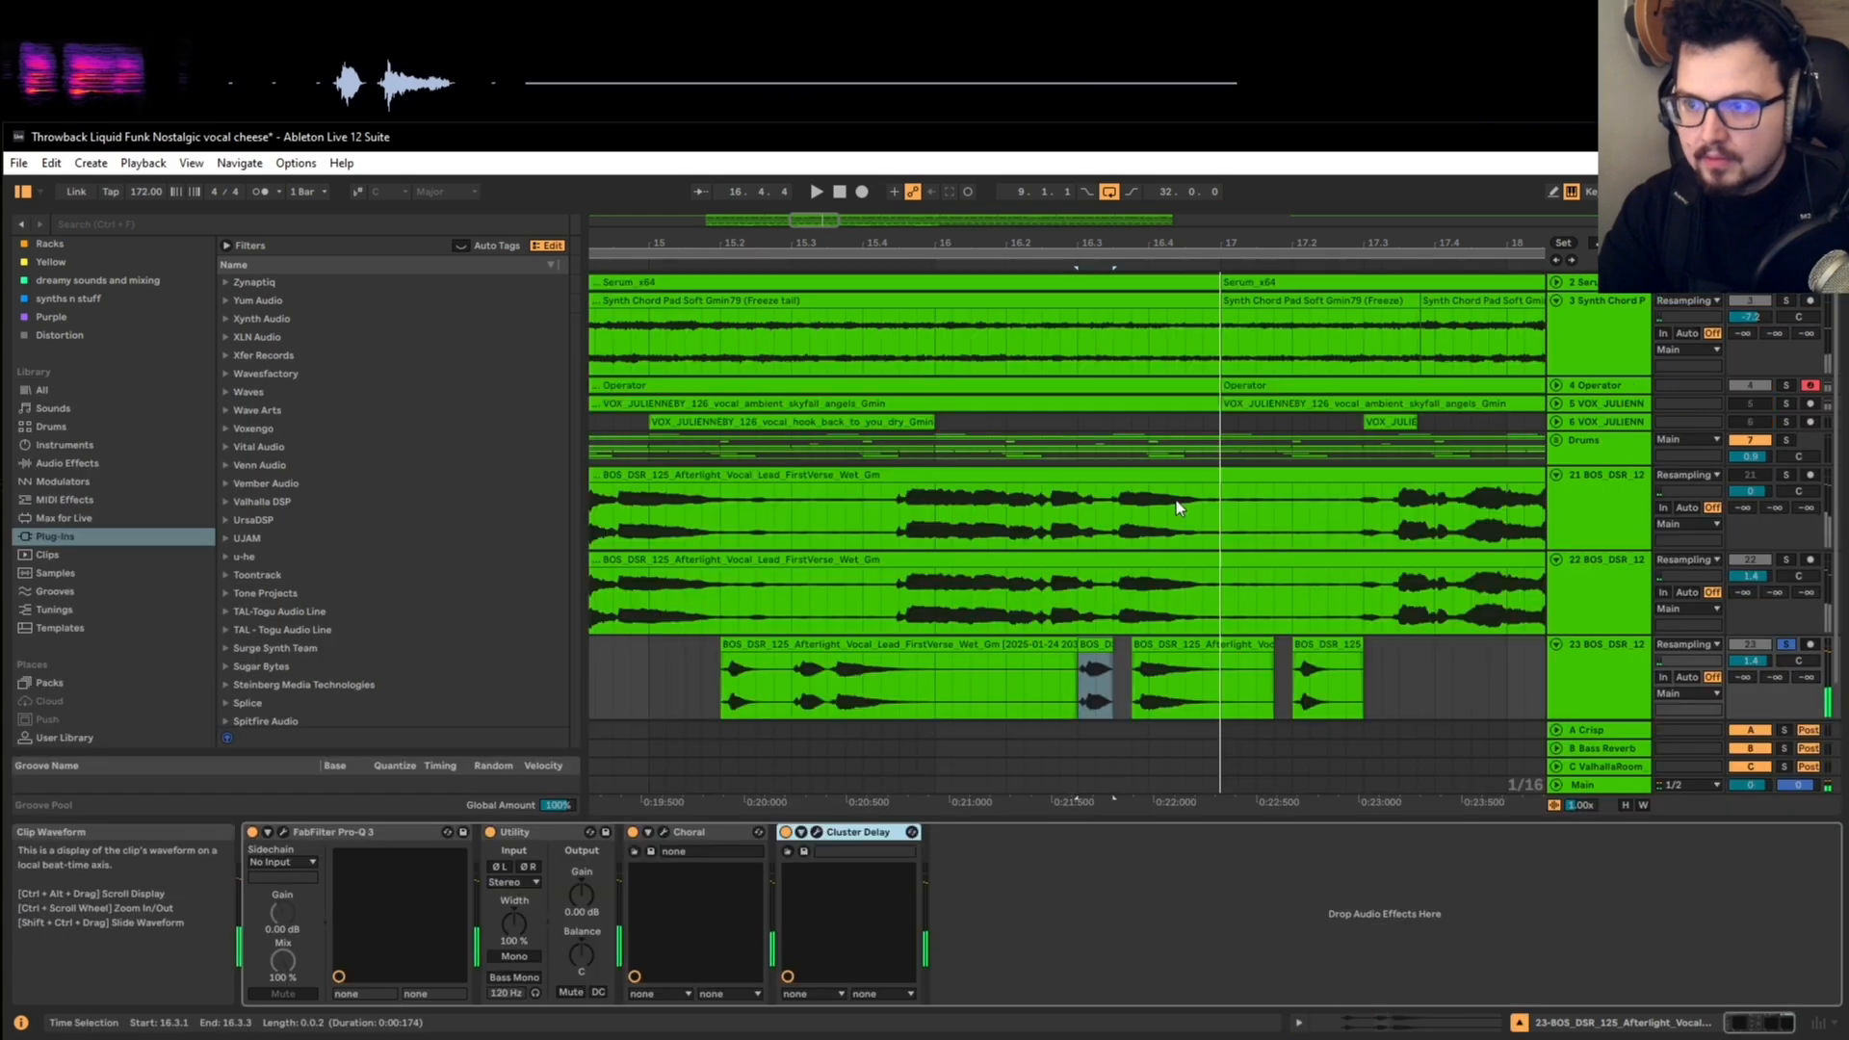
Step: Open the clip settings of the separated vocal hit at 16.3.4 and play it
click(1156, 644)
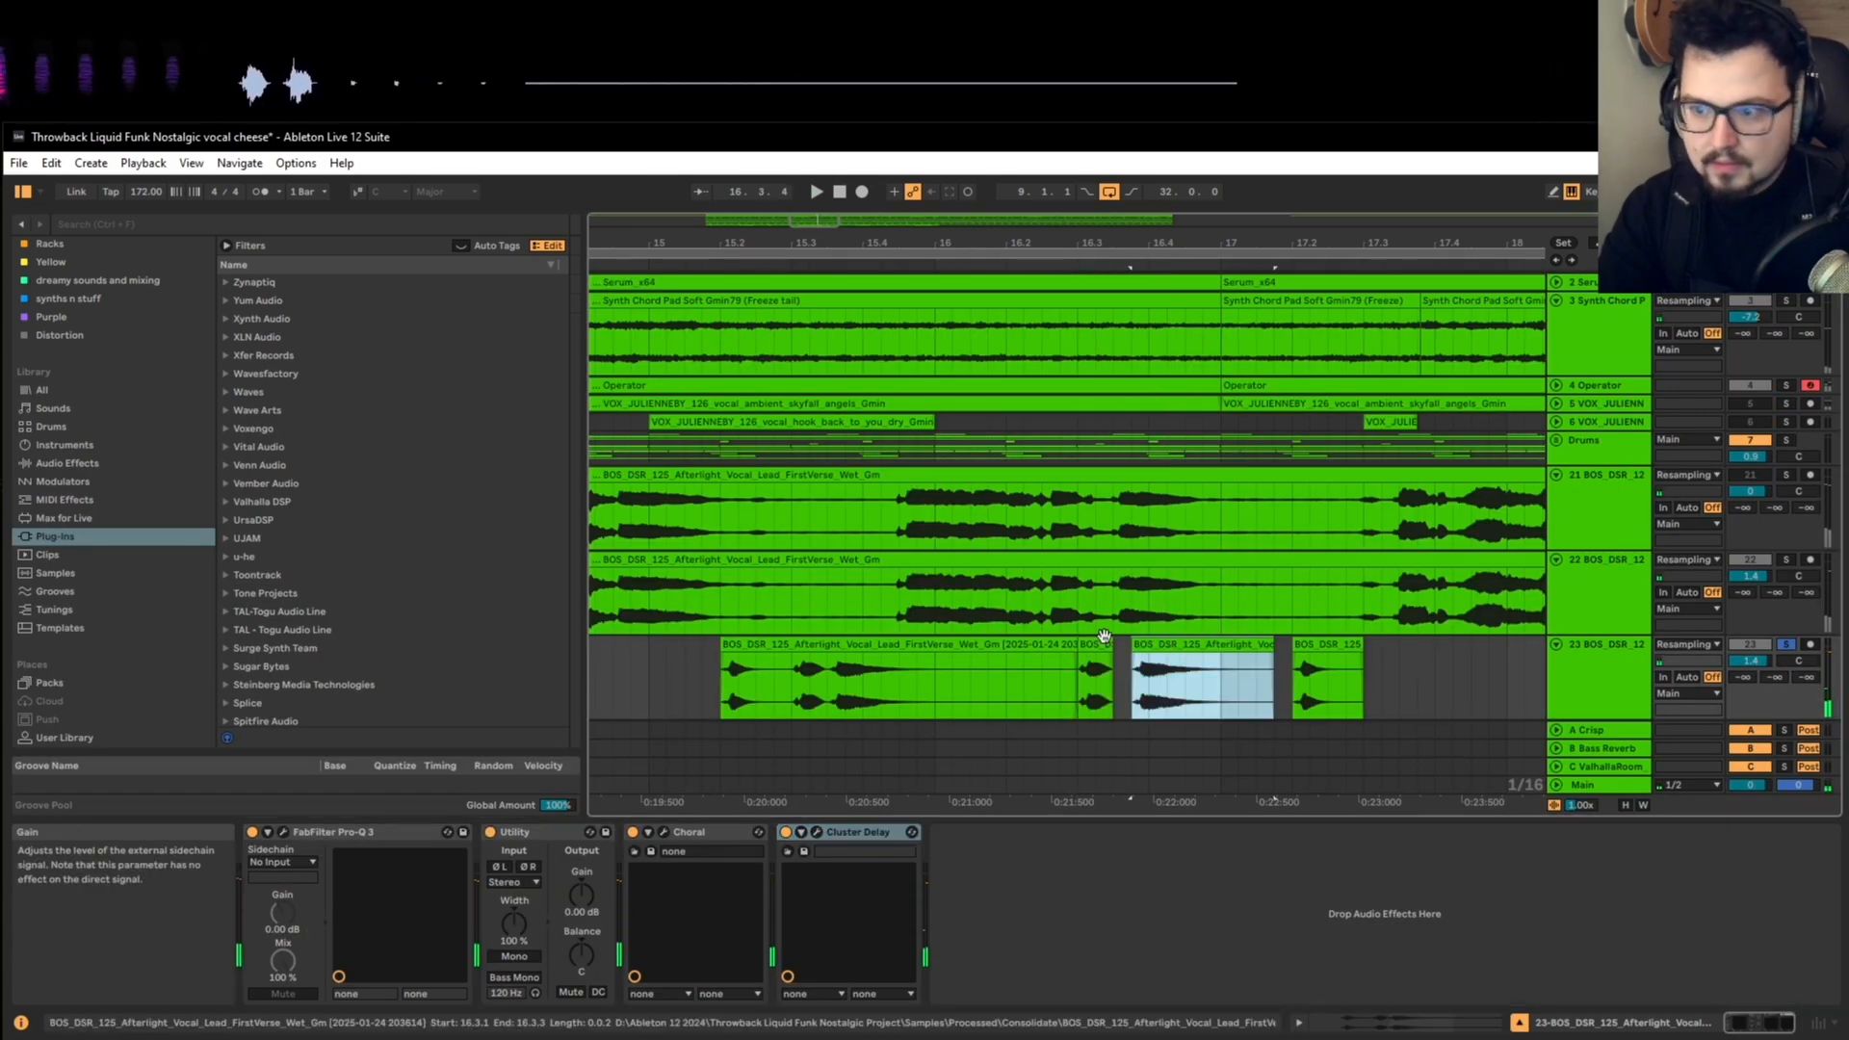
key(shift+Tab)
key(space)
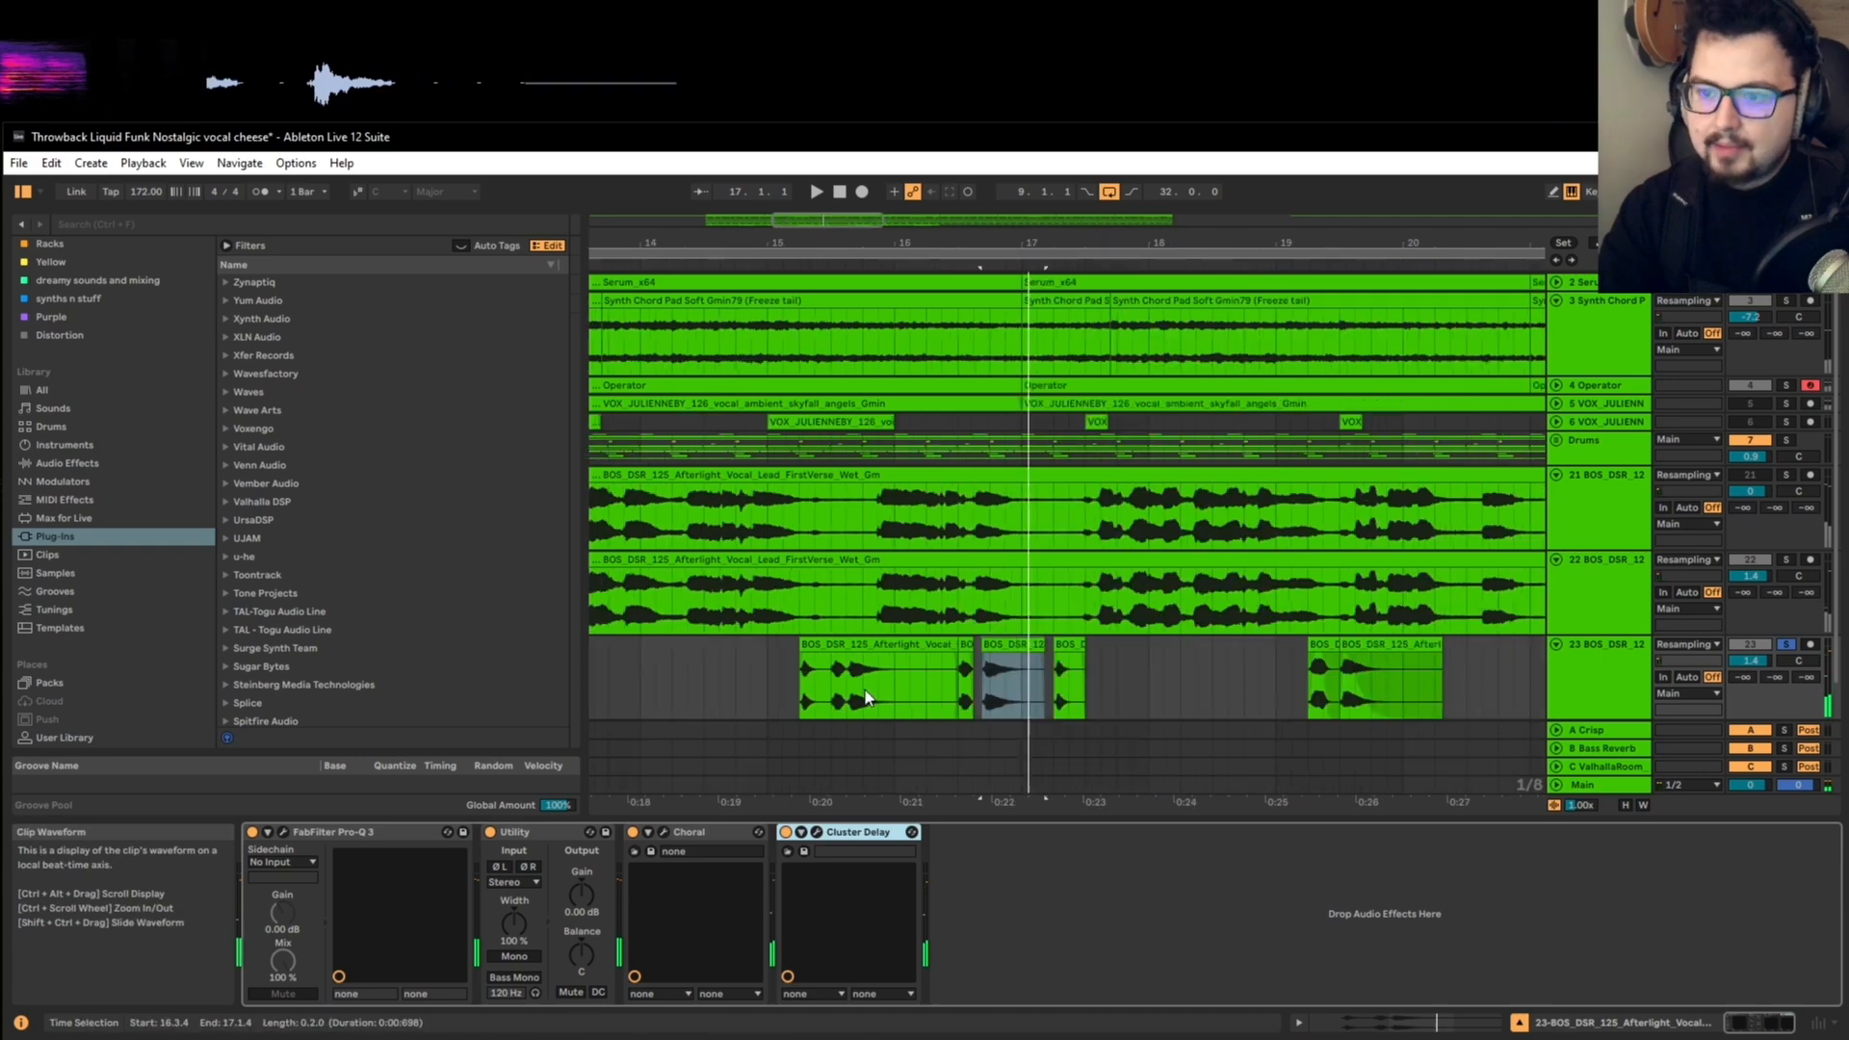
Step: Play from bar 9 and duplicate bars 9 to 17 of the short vocal track with the new hits over bars 17 to 25
scroll(828, 696, down, 5)
click(650, 659)
key(space)
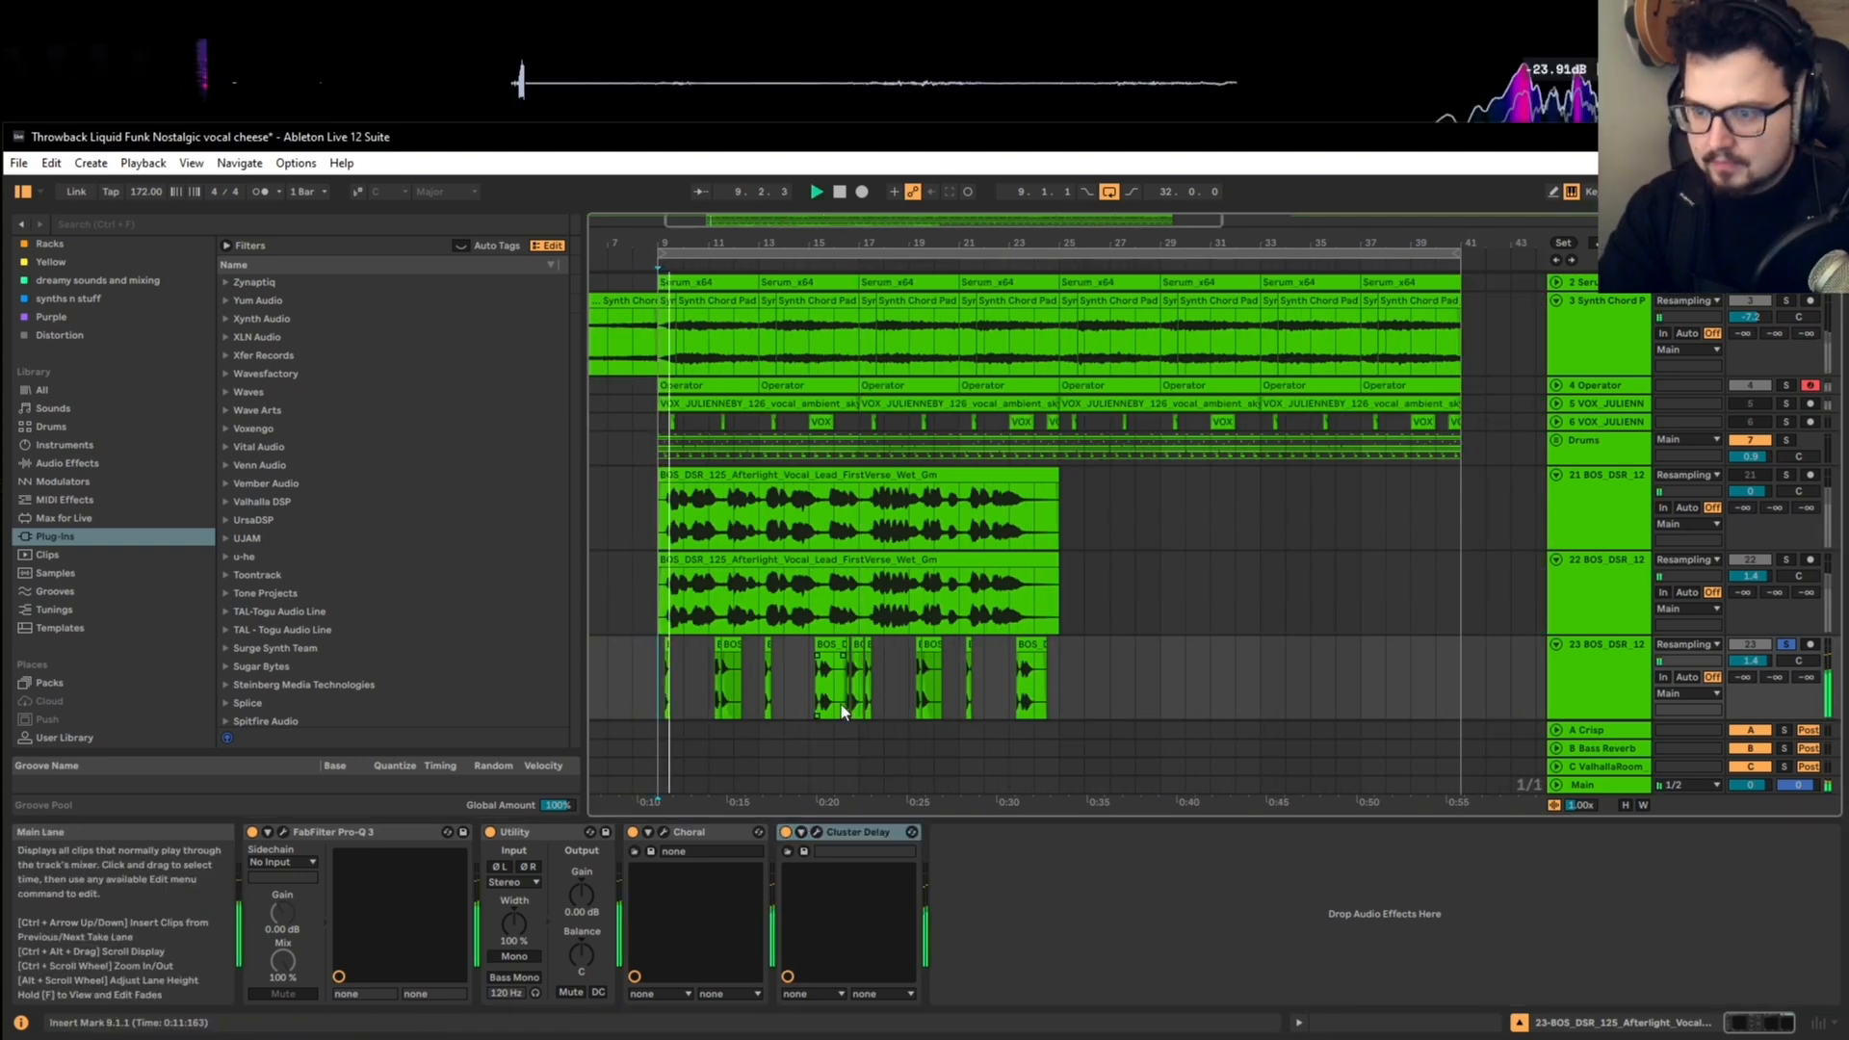
drag(1134, 679, 666, 659)
key(ctrl+d)
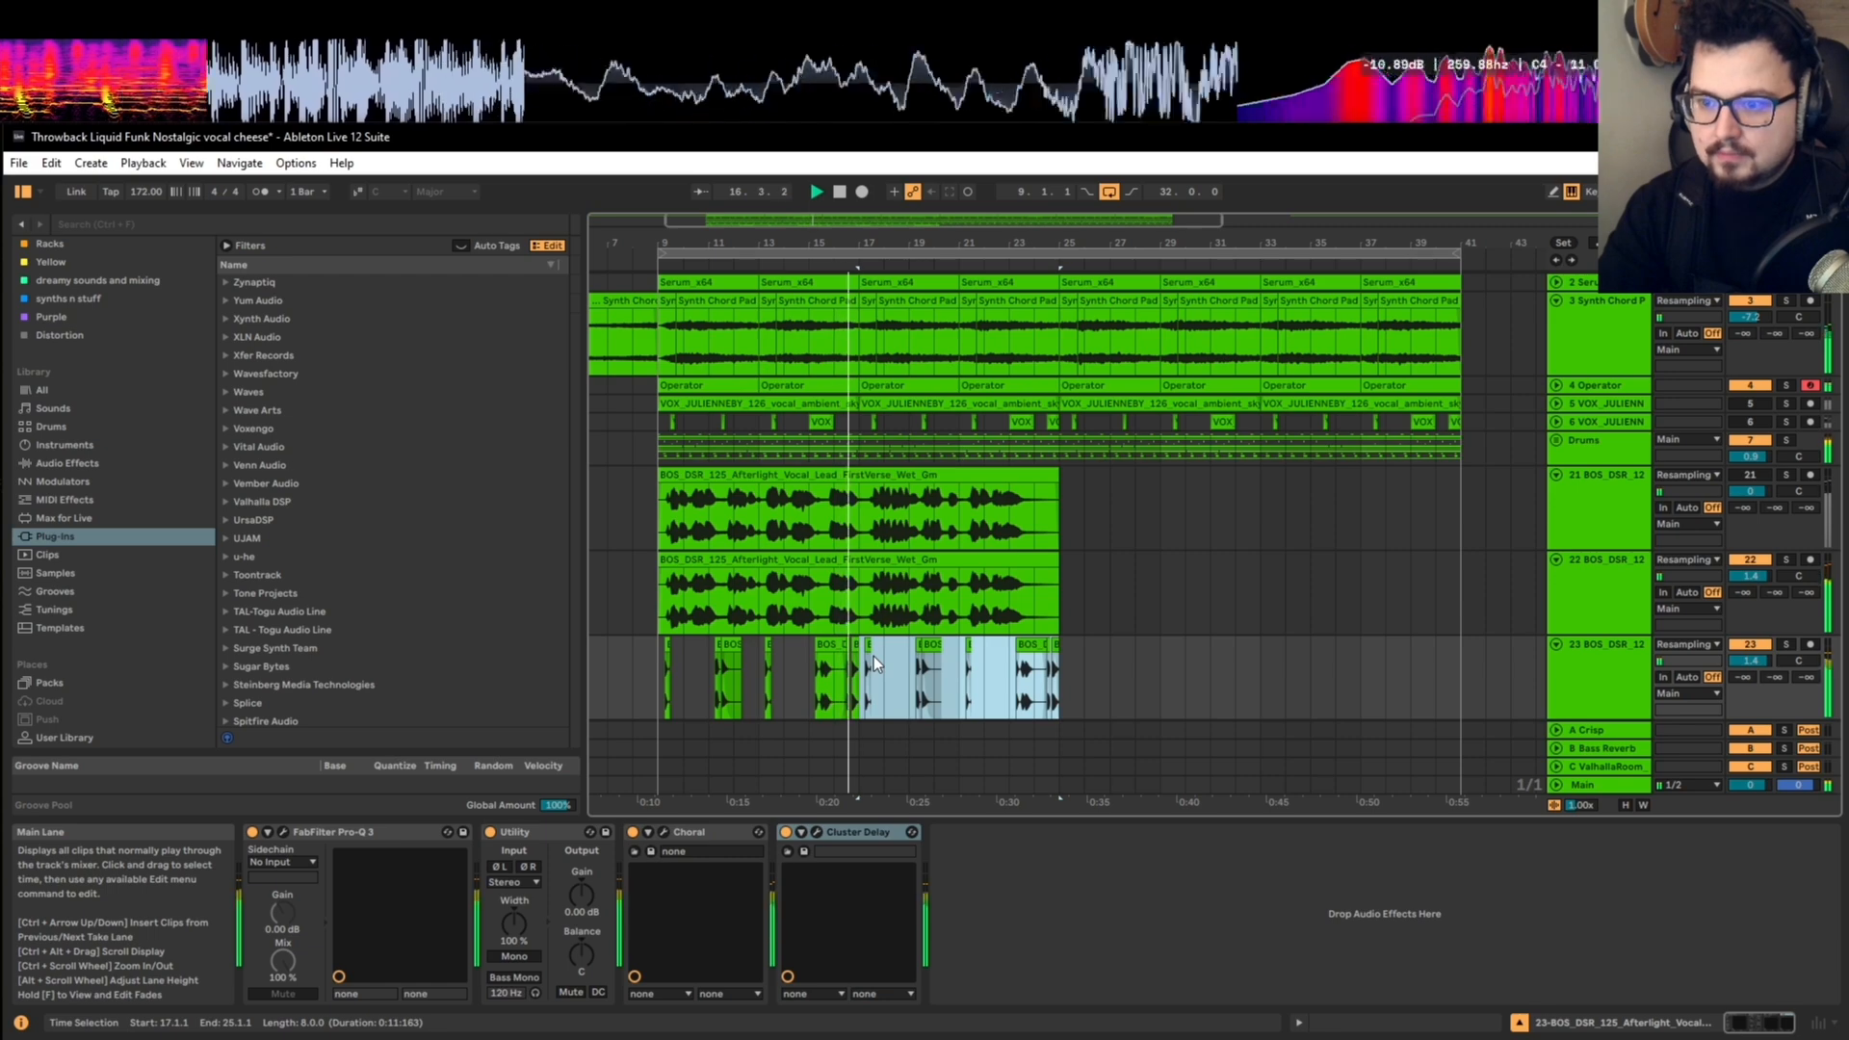
Step: Move the second transposed hit earlier to 16.3.3, directly after the first hit, and play the mix from 16.2.1
scroll(858, 669, up, 8)
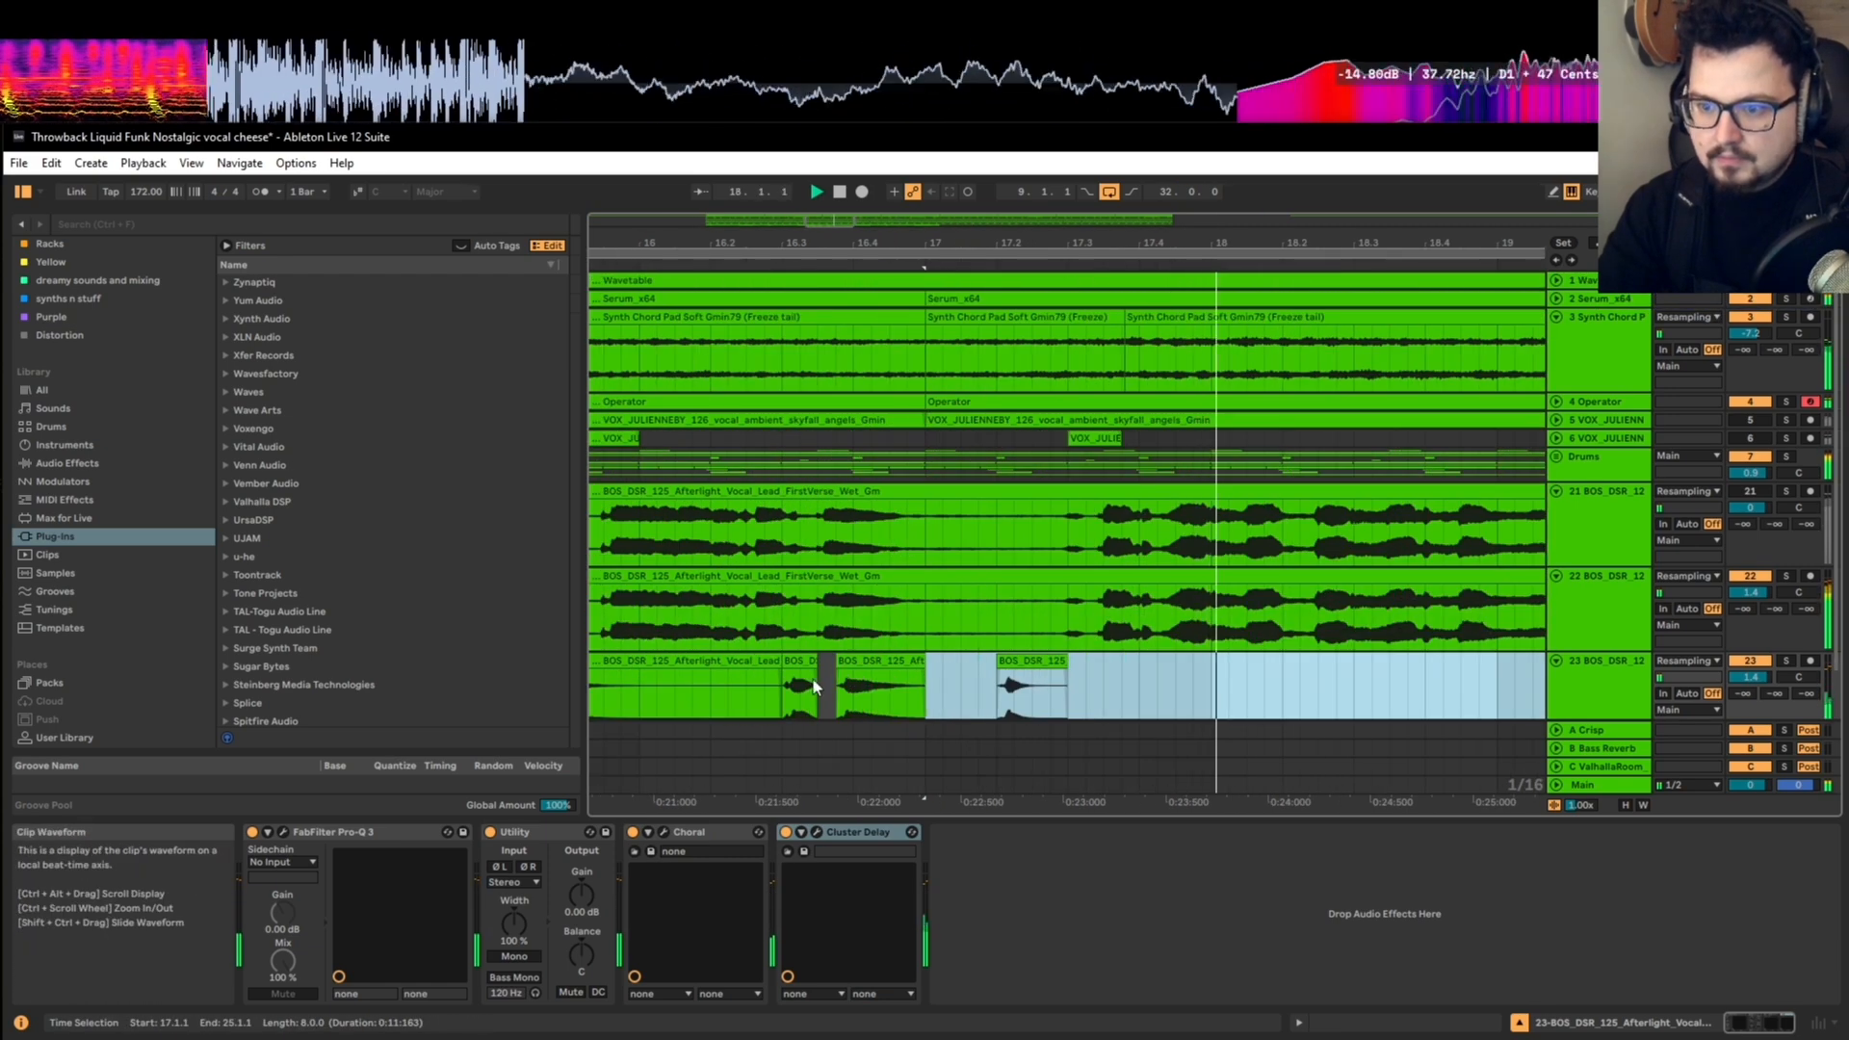
key(space)
scroll(815, 687, down, 1)
click(817, 674)
drag(855, 643, 837, 643)
click(715, 676)
key(space)
scroll(749, 671, down, 3)
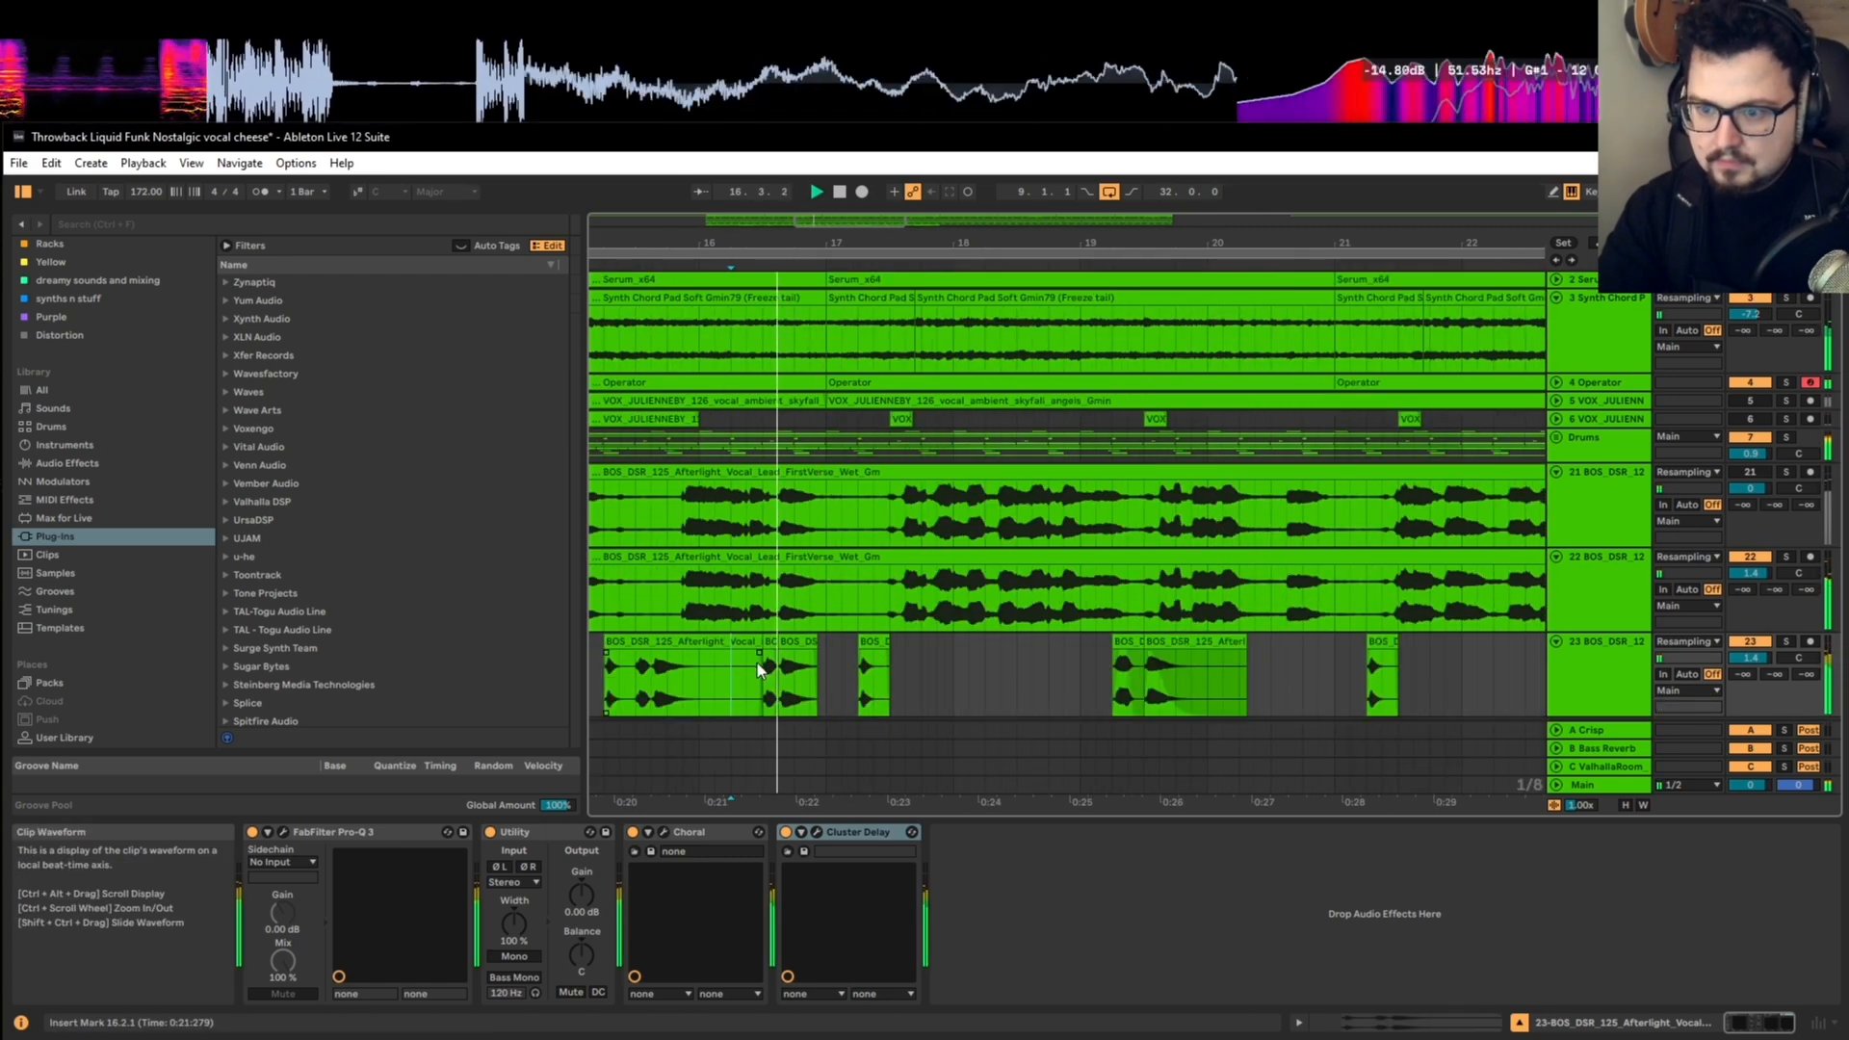
Step: Replace bars 17 to 25 of the short vocal track with a fresh duplicate of the corrected bars 9 to 17 and play it
scroll(757, 662, down, 4)
drag(1077, 674, 692, 662)
scroll(777, 649, down, 2)
key(space)
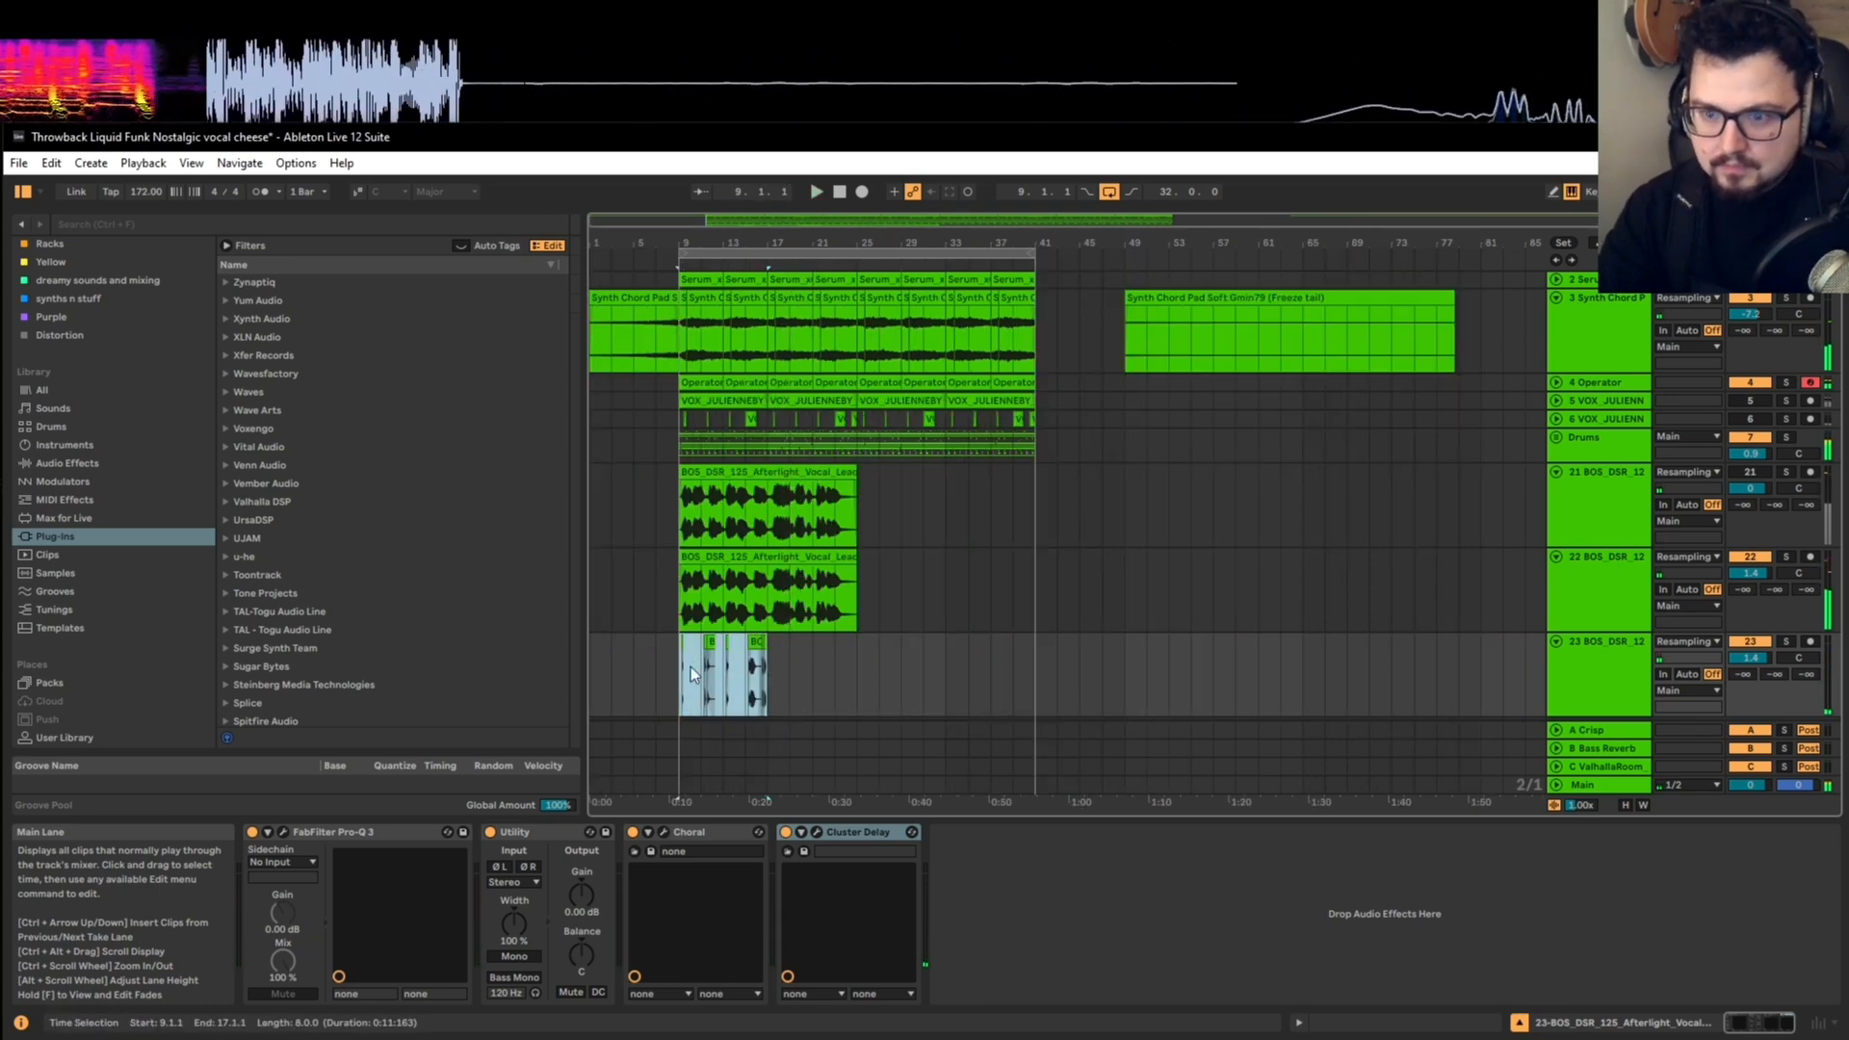
scroll(691, 667, up, 5)
key(space)
Step: Transpose the short vocal hit at 17.2.1 to +14 semitones
click(773, 646)
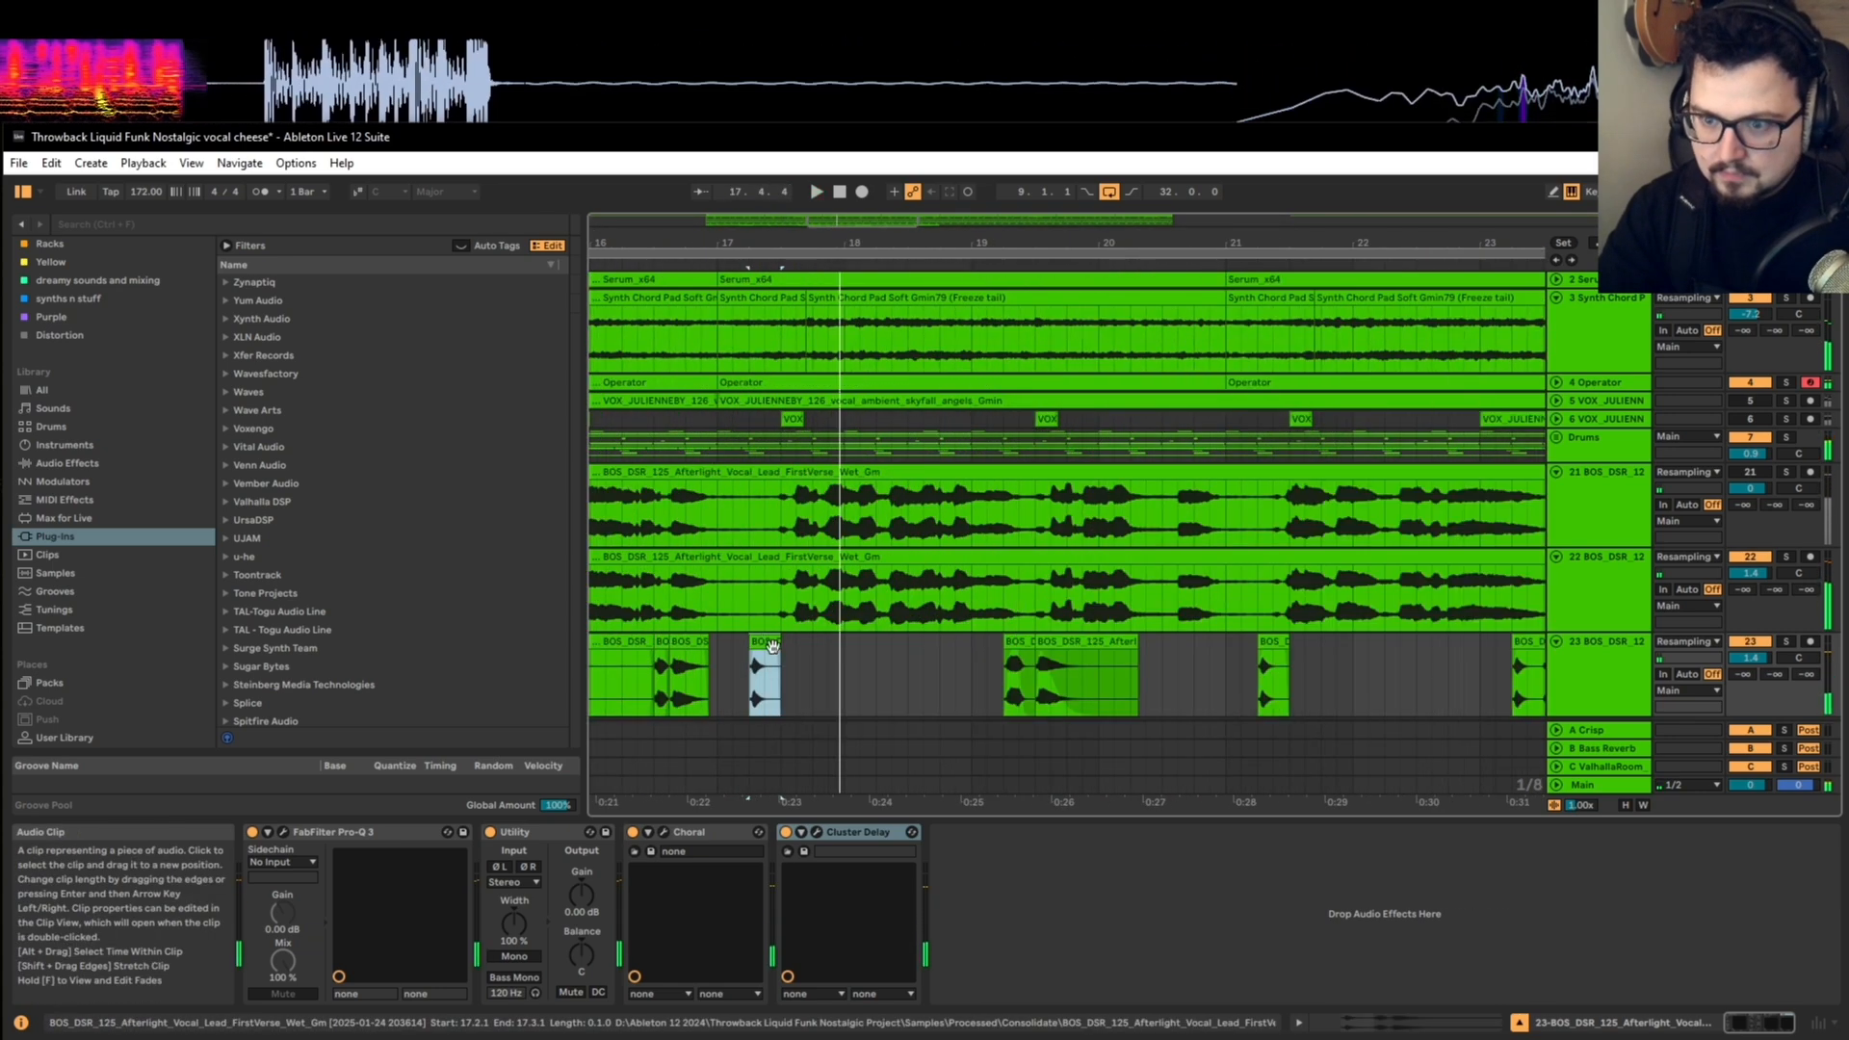
double_click(771, 645)
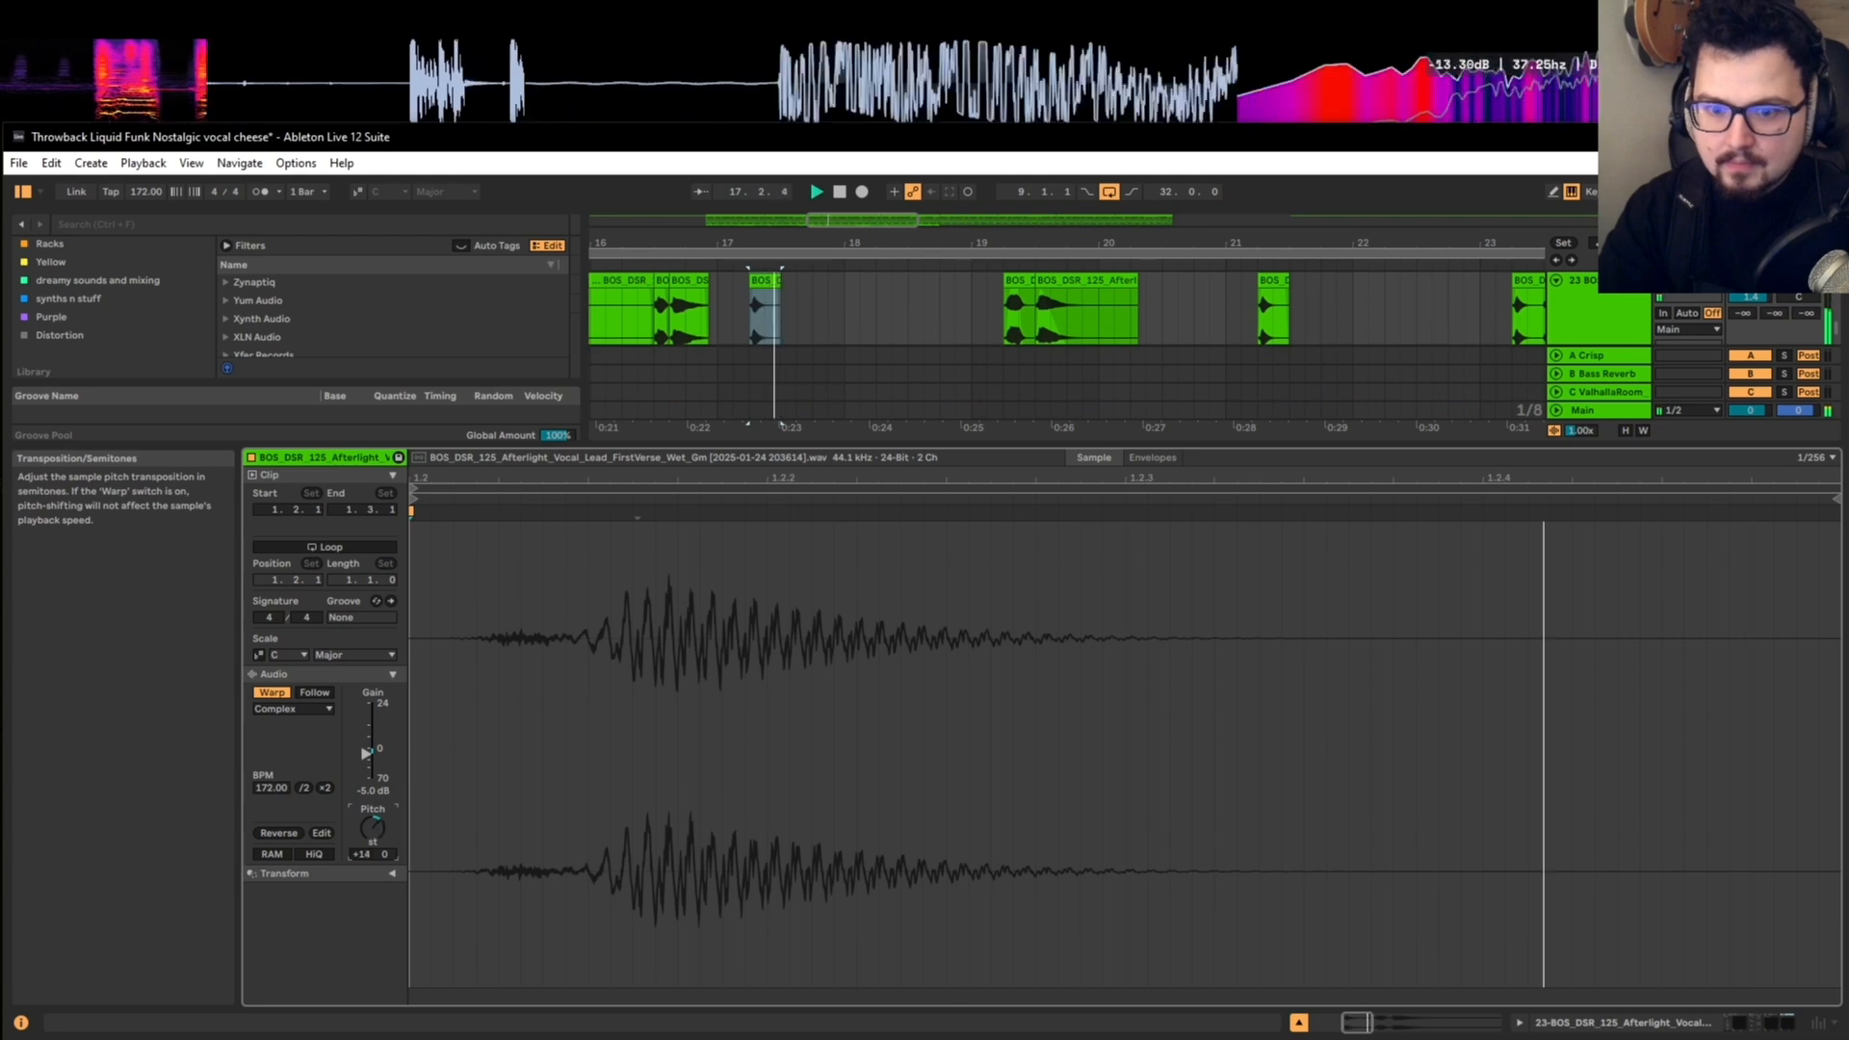
key(shift+Tab)
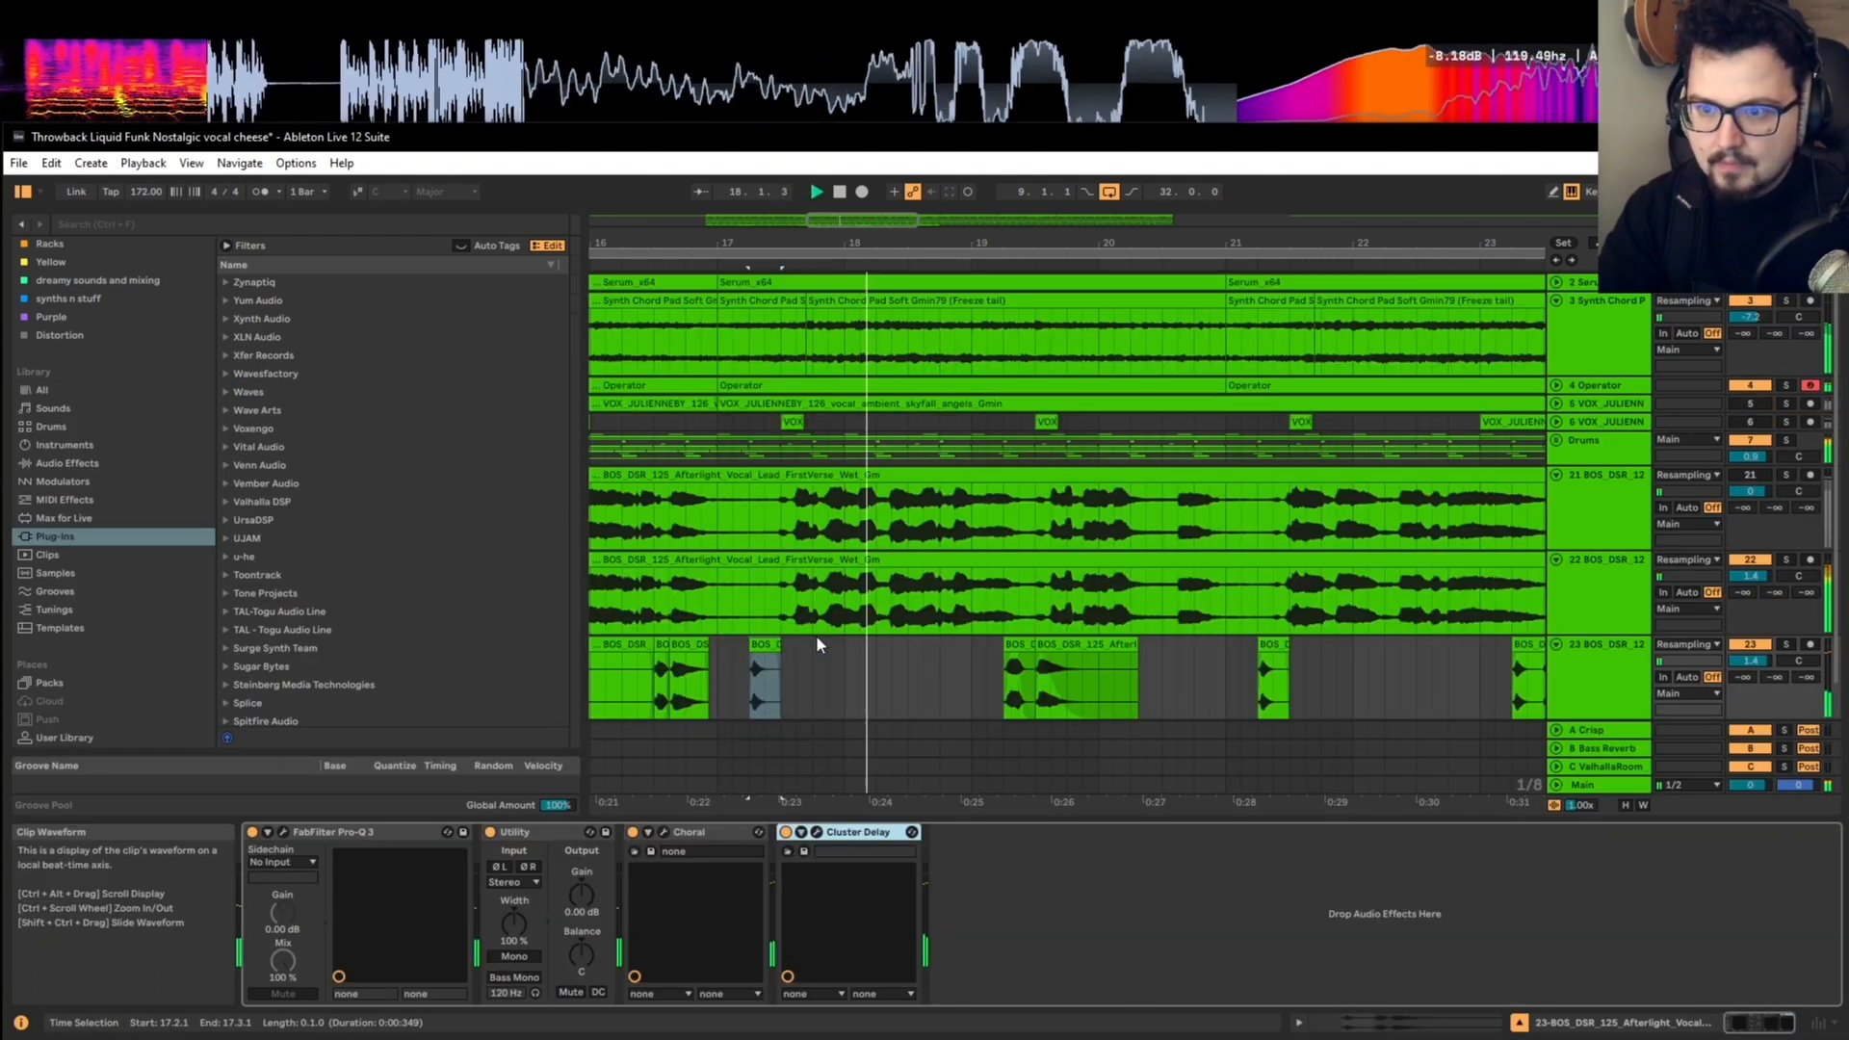
Step: Extend the vocal hit at 17.2.1 to end at 18.1.3 and play it repeatedly against the full mix
mouse_move(780, 645)
mouse_down()
mouse_move(910, 644)
mouse_move(769, 659)
mouse_up()
key(space)
key(space)
key(space)
key(space)
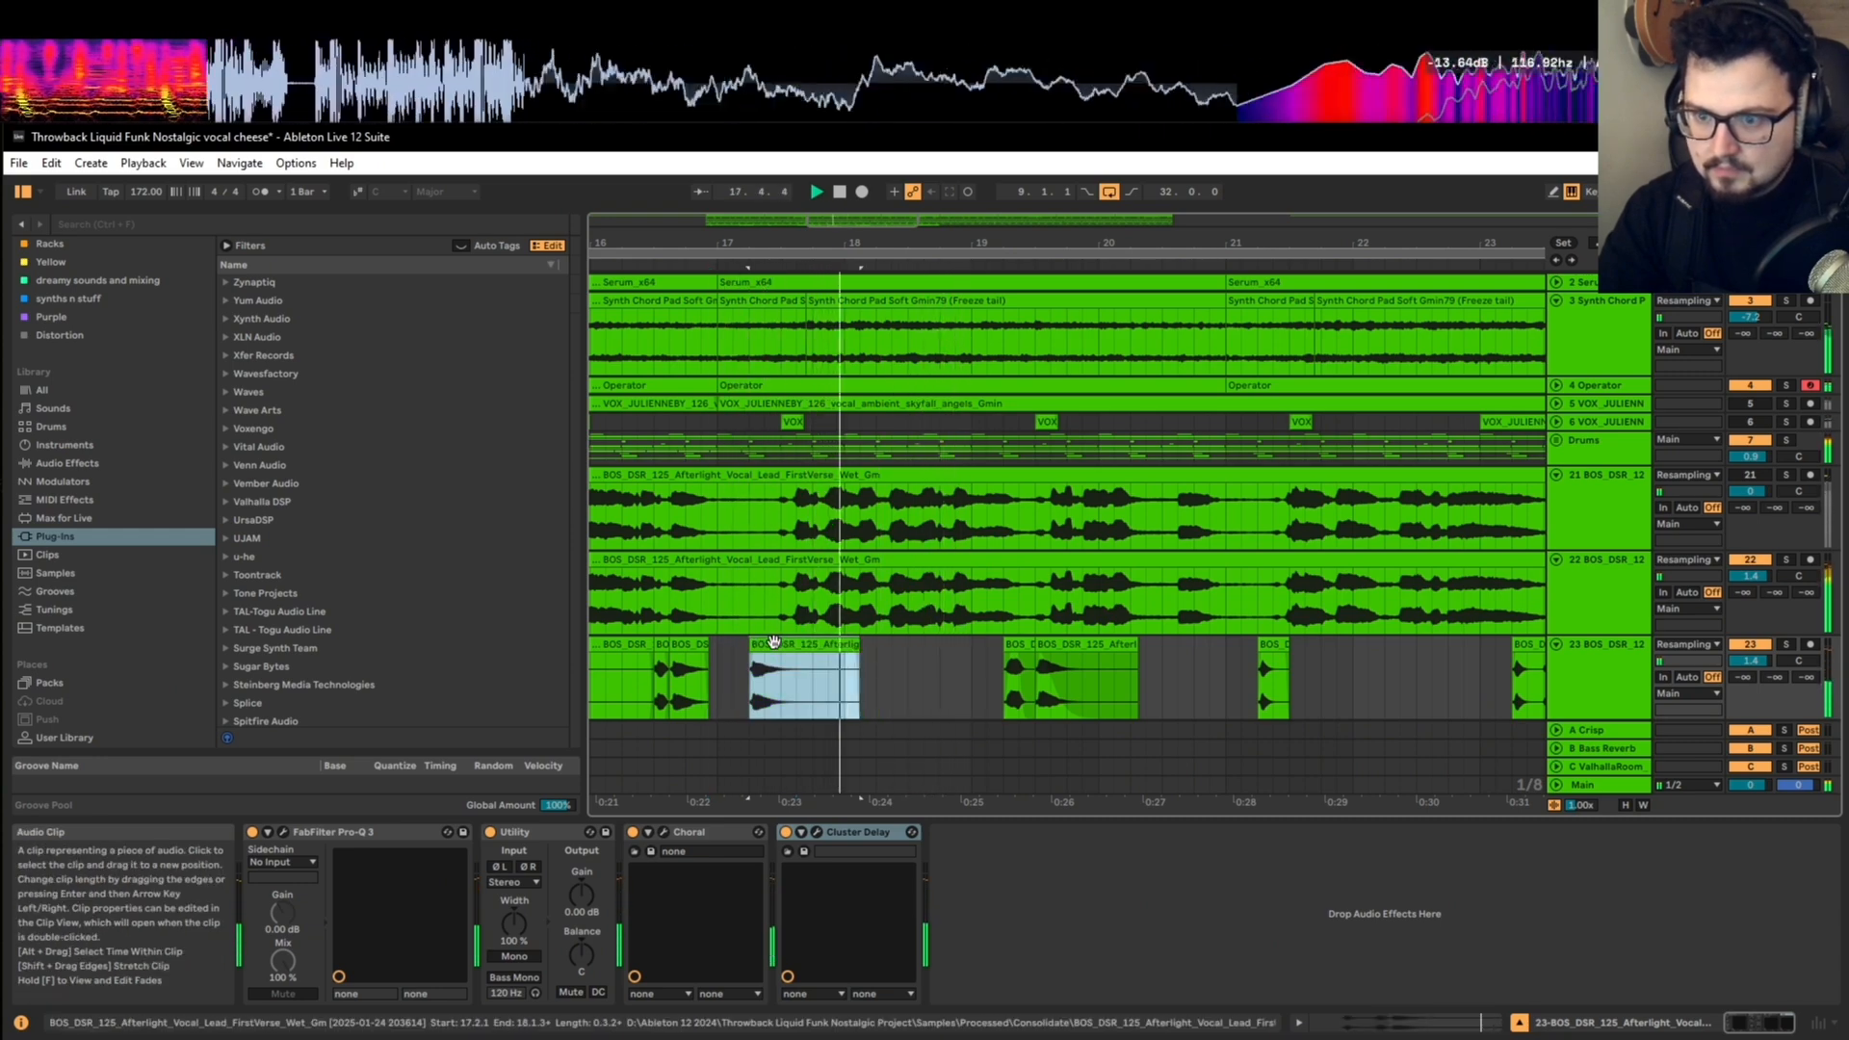
Step: Copy the extended vocal hit from 17.2.1 over the short hit at 21.2.1 and listen to the rest of the phrase
scroll(777, 642, down, 3)
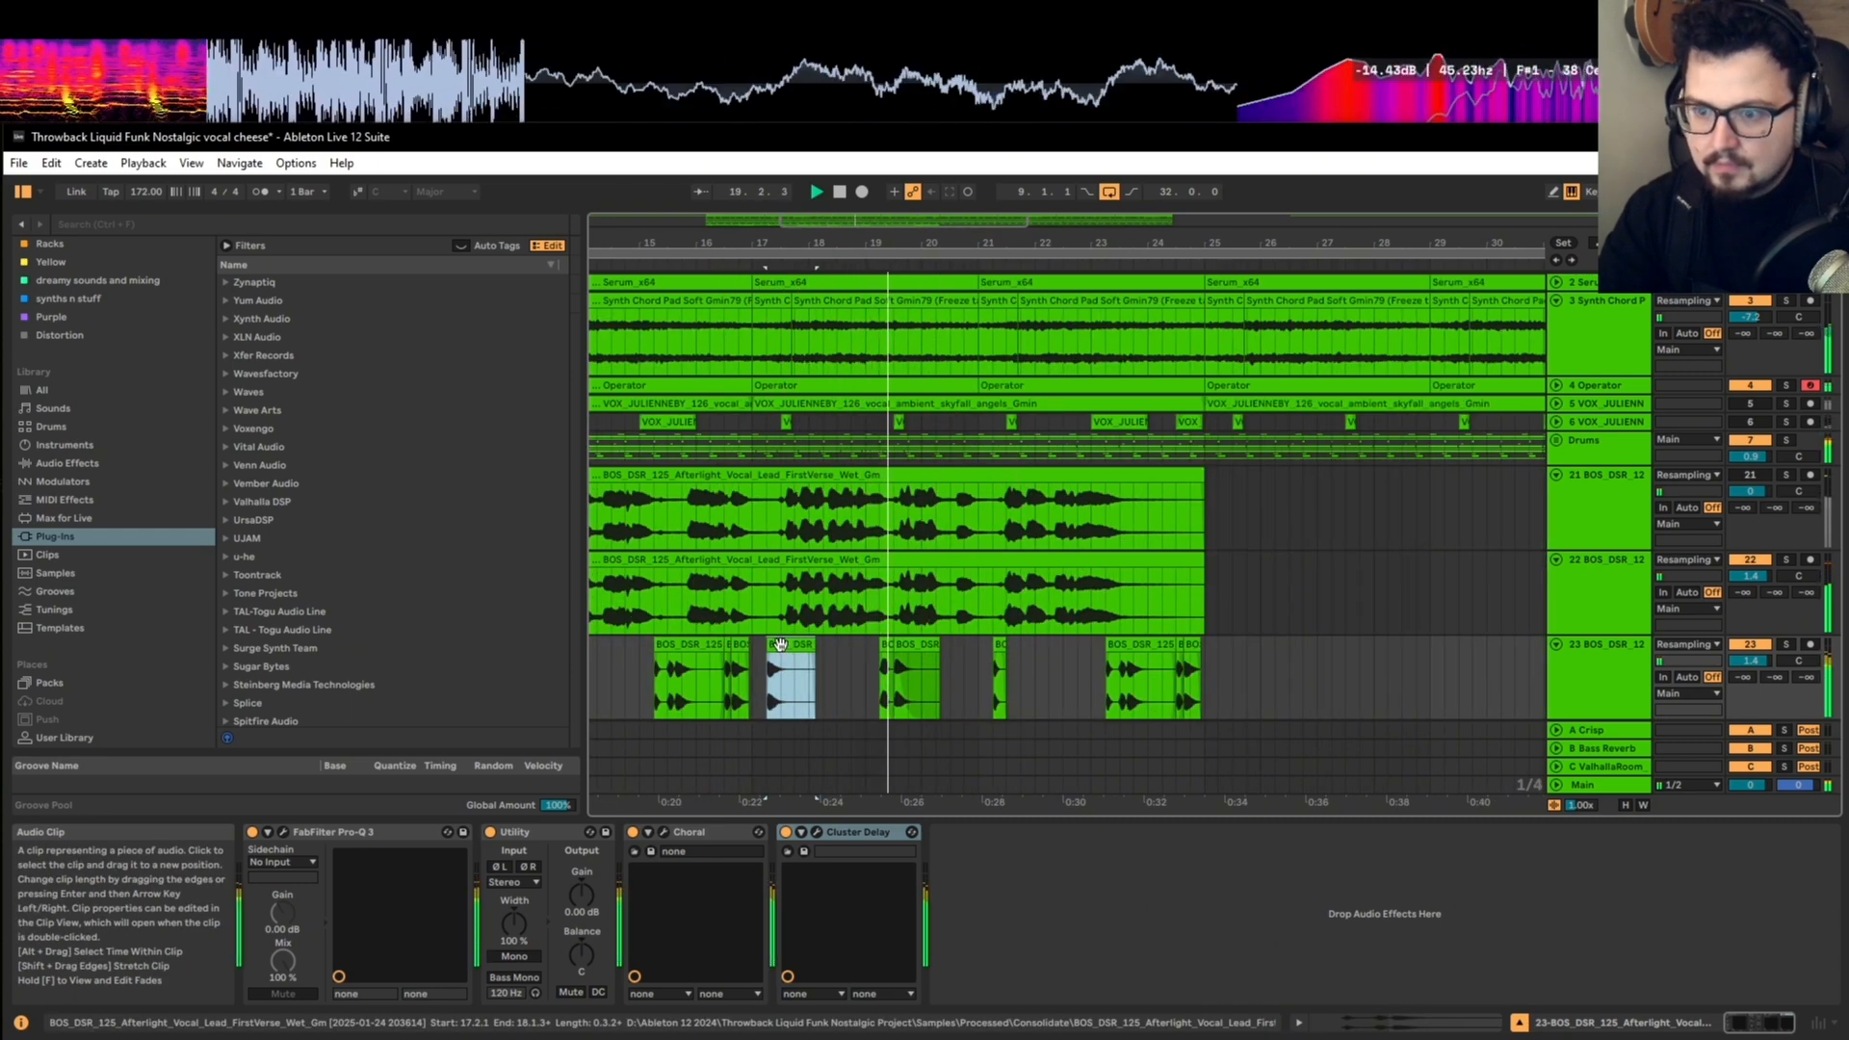
drag(780, 644, 1008, 655)
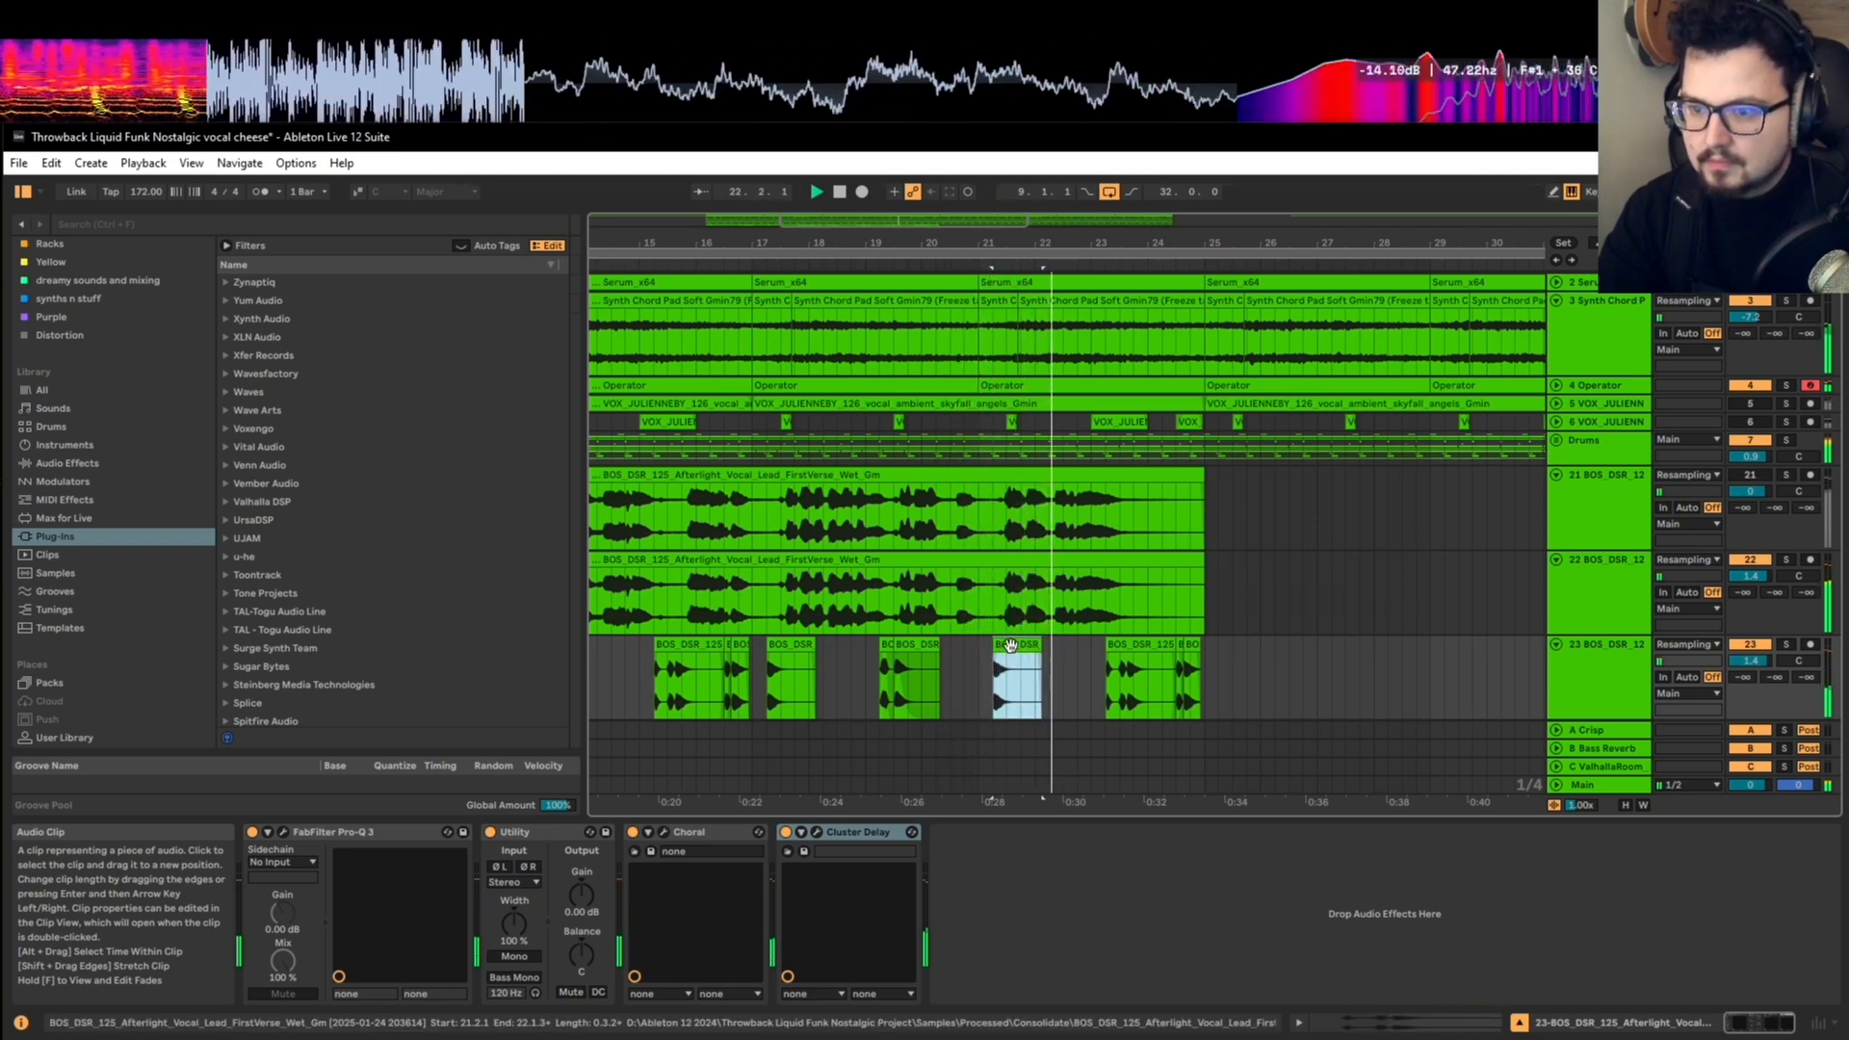
scroll(1012, 650, down, 3)
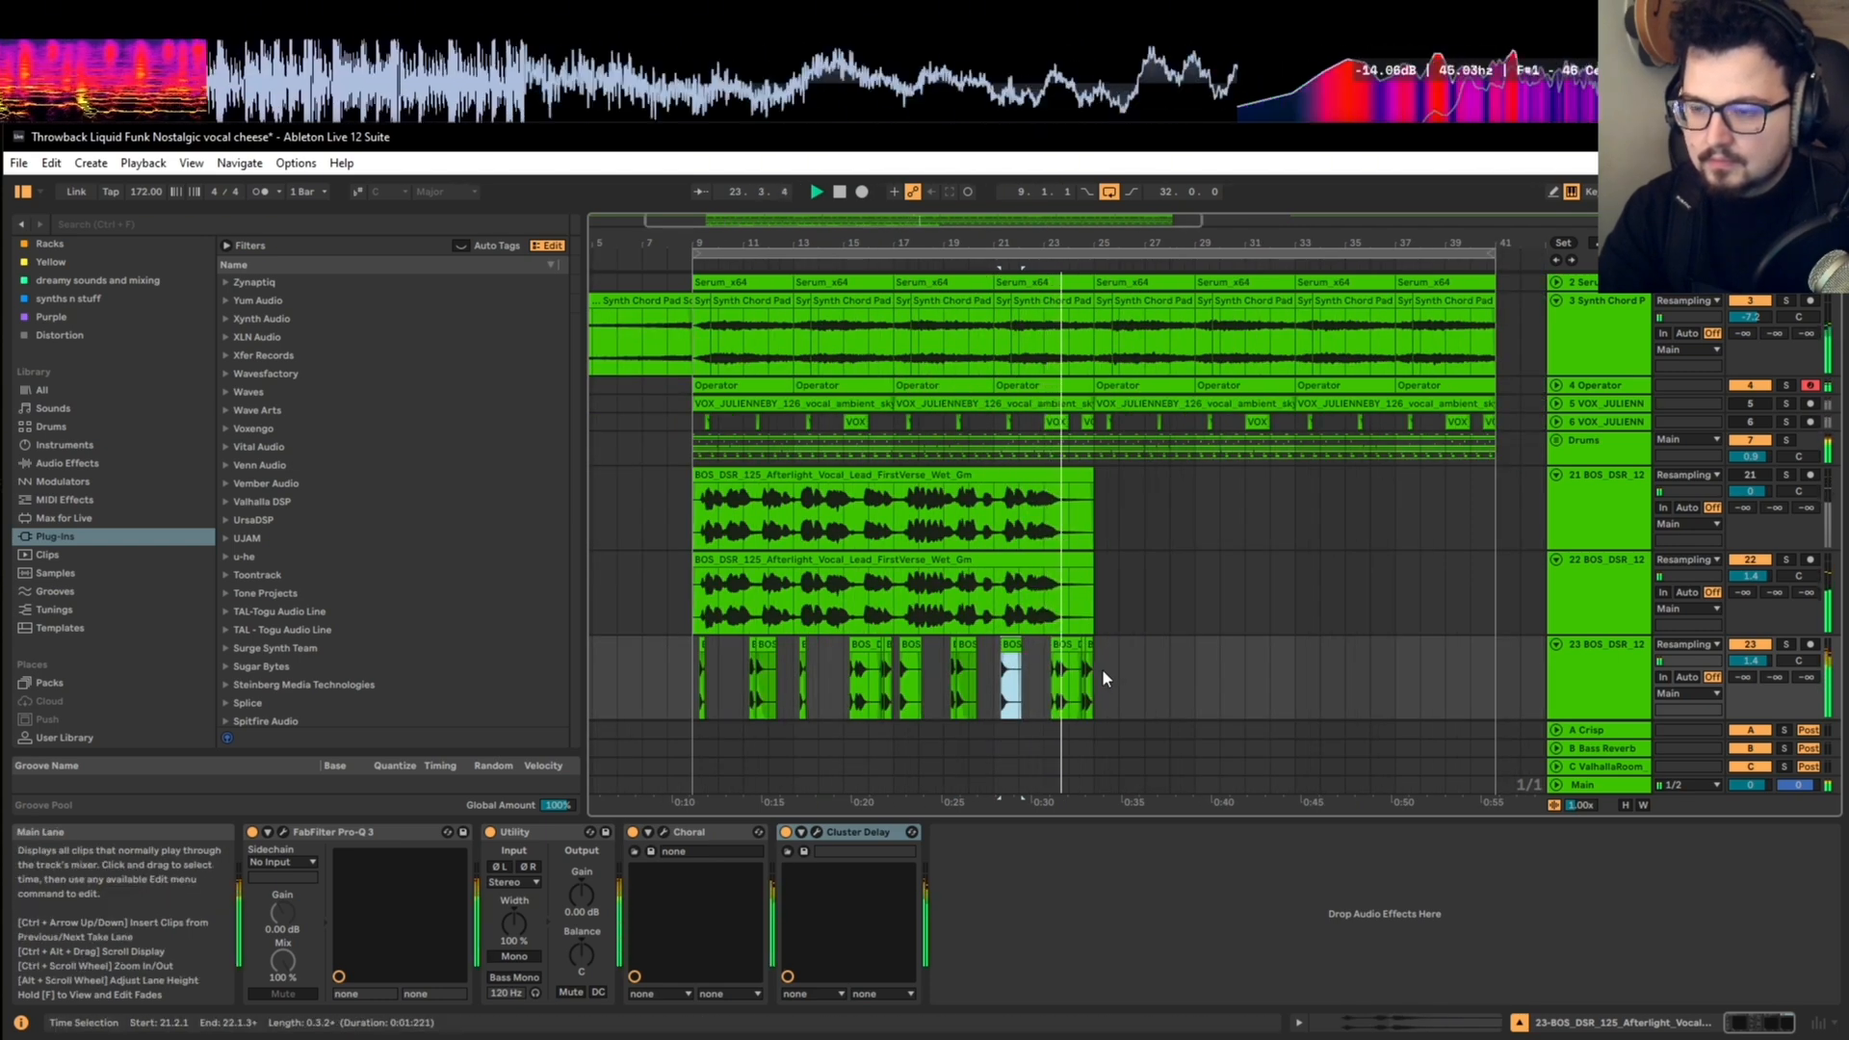
scroll(1102, 667, down, 1)
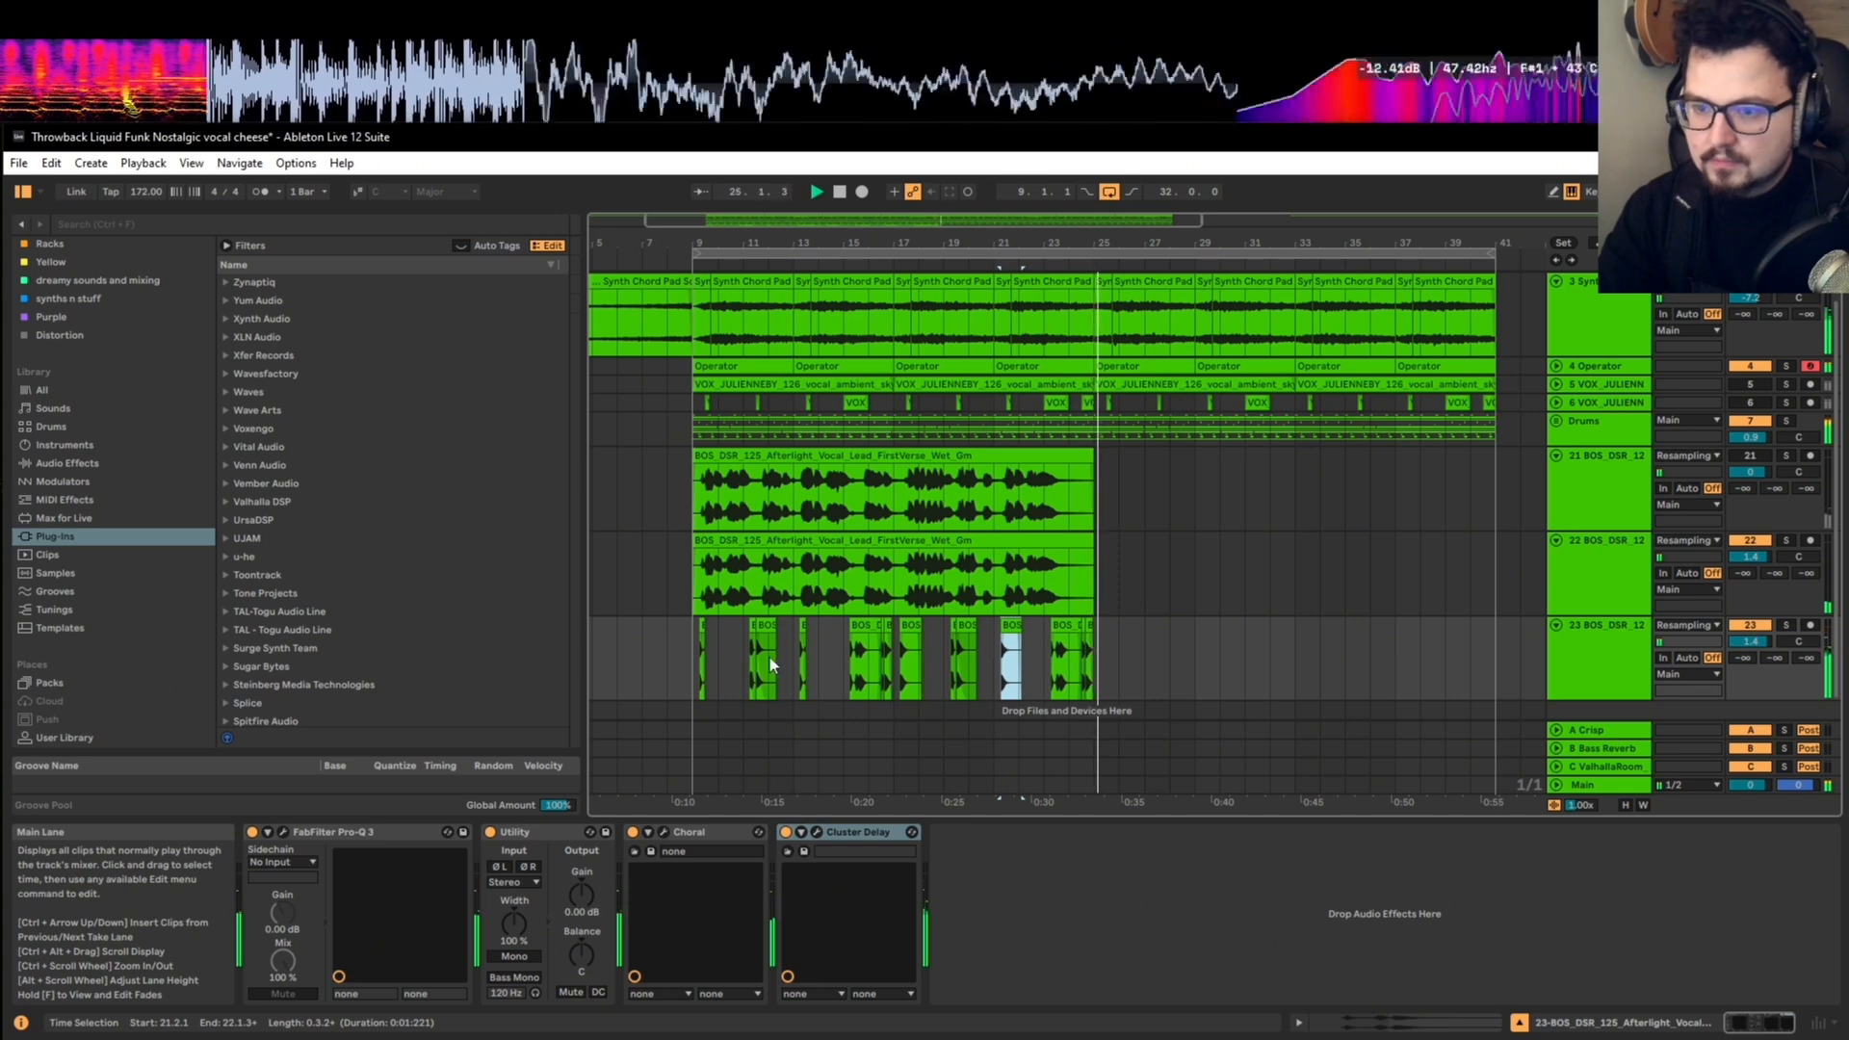
key(space)
Step: Add a fade-out over nearly the whole length of the short vocal hit at 9.2.1
click(693, 647)
click(1574, 643)
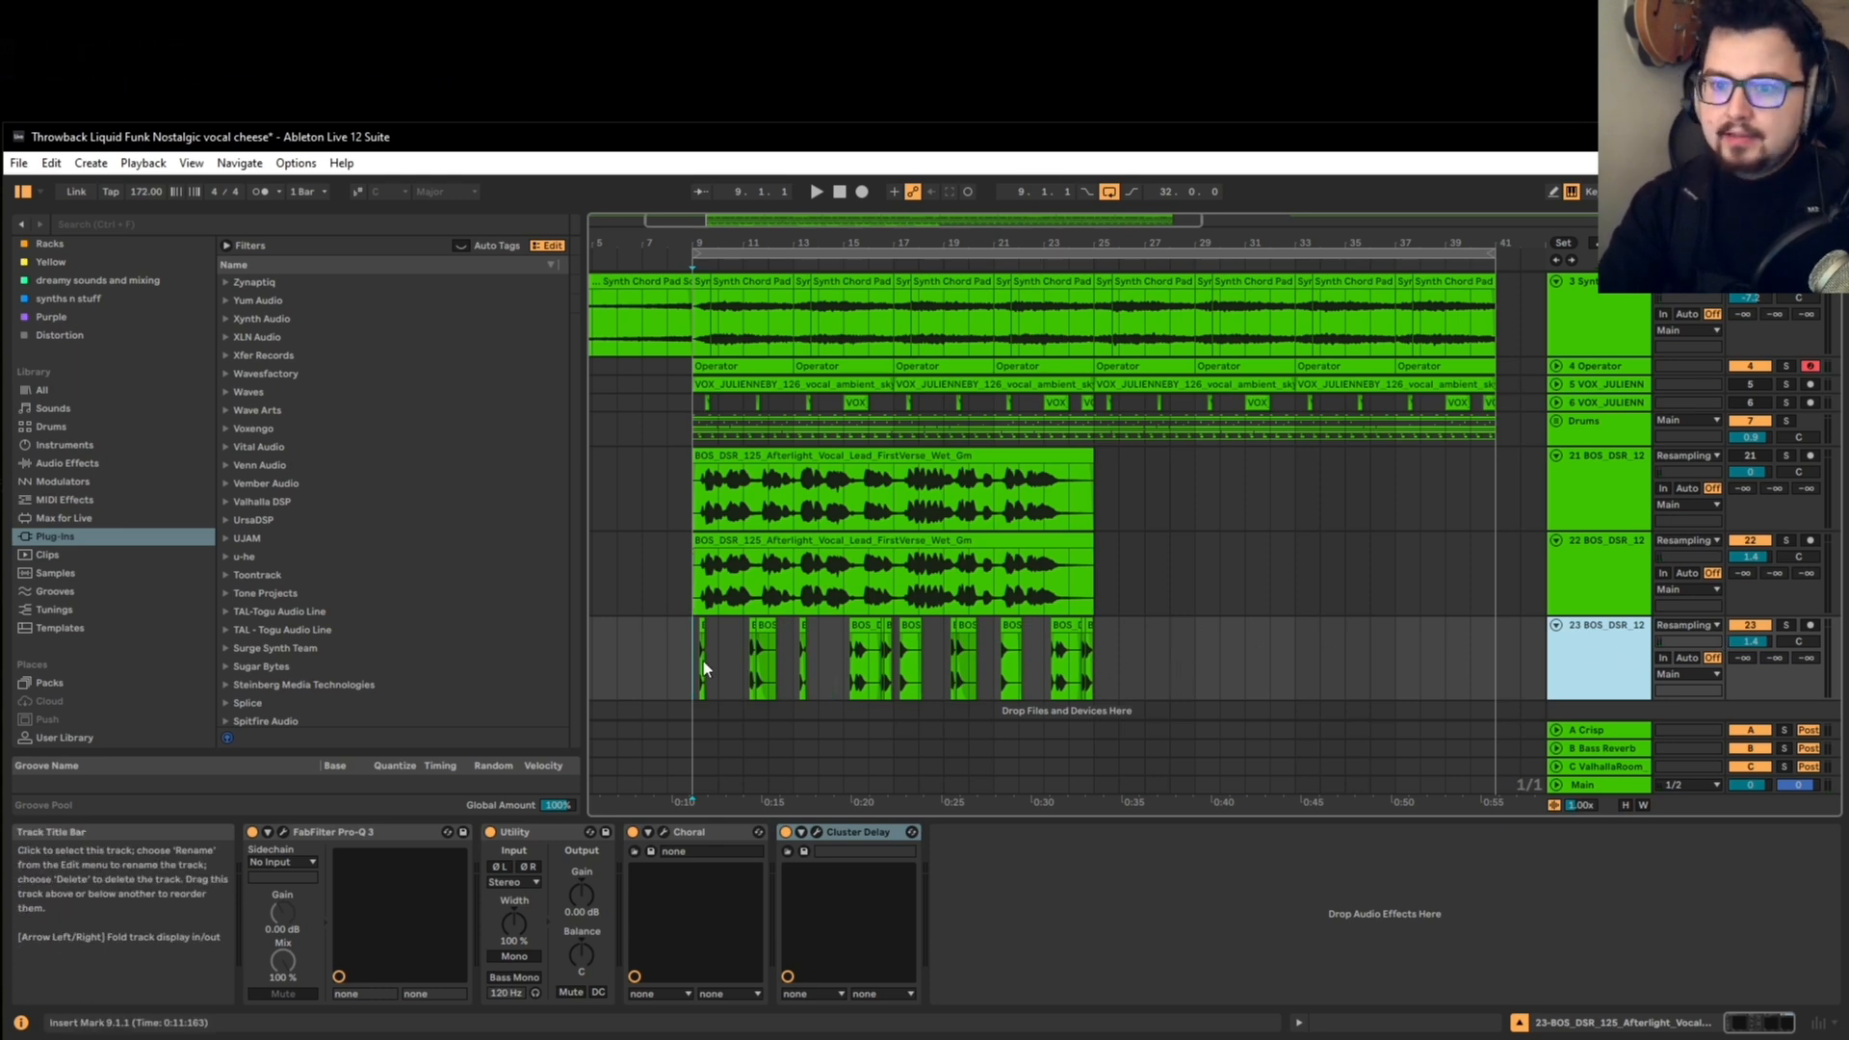
ctrl+scroll(703, 661, up, 8)
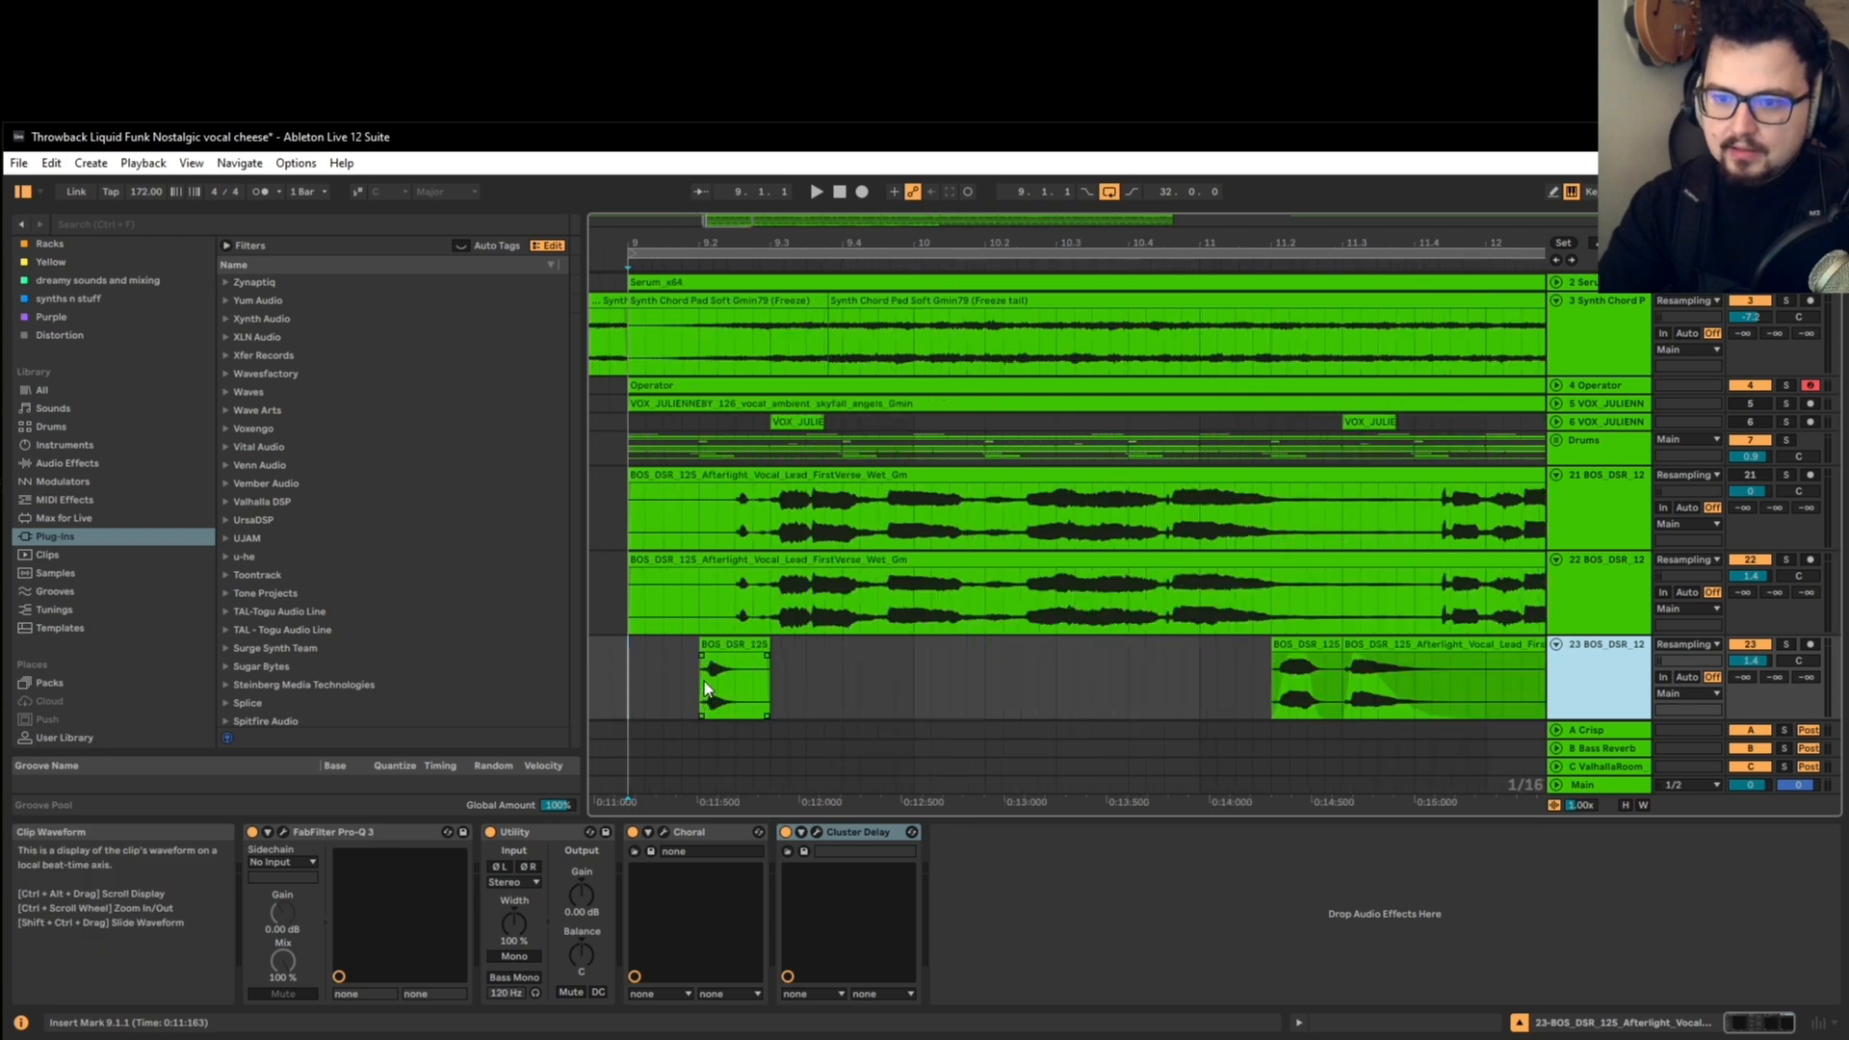
ctrl+scroll(703, 670, up, 3)
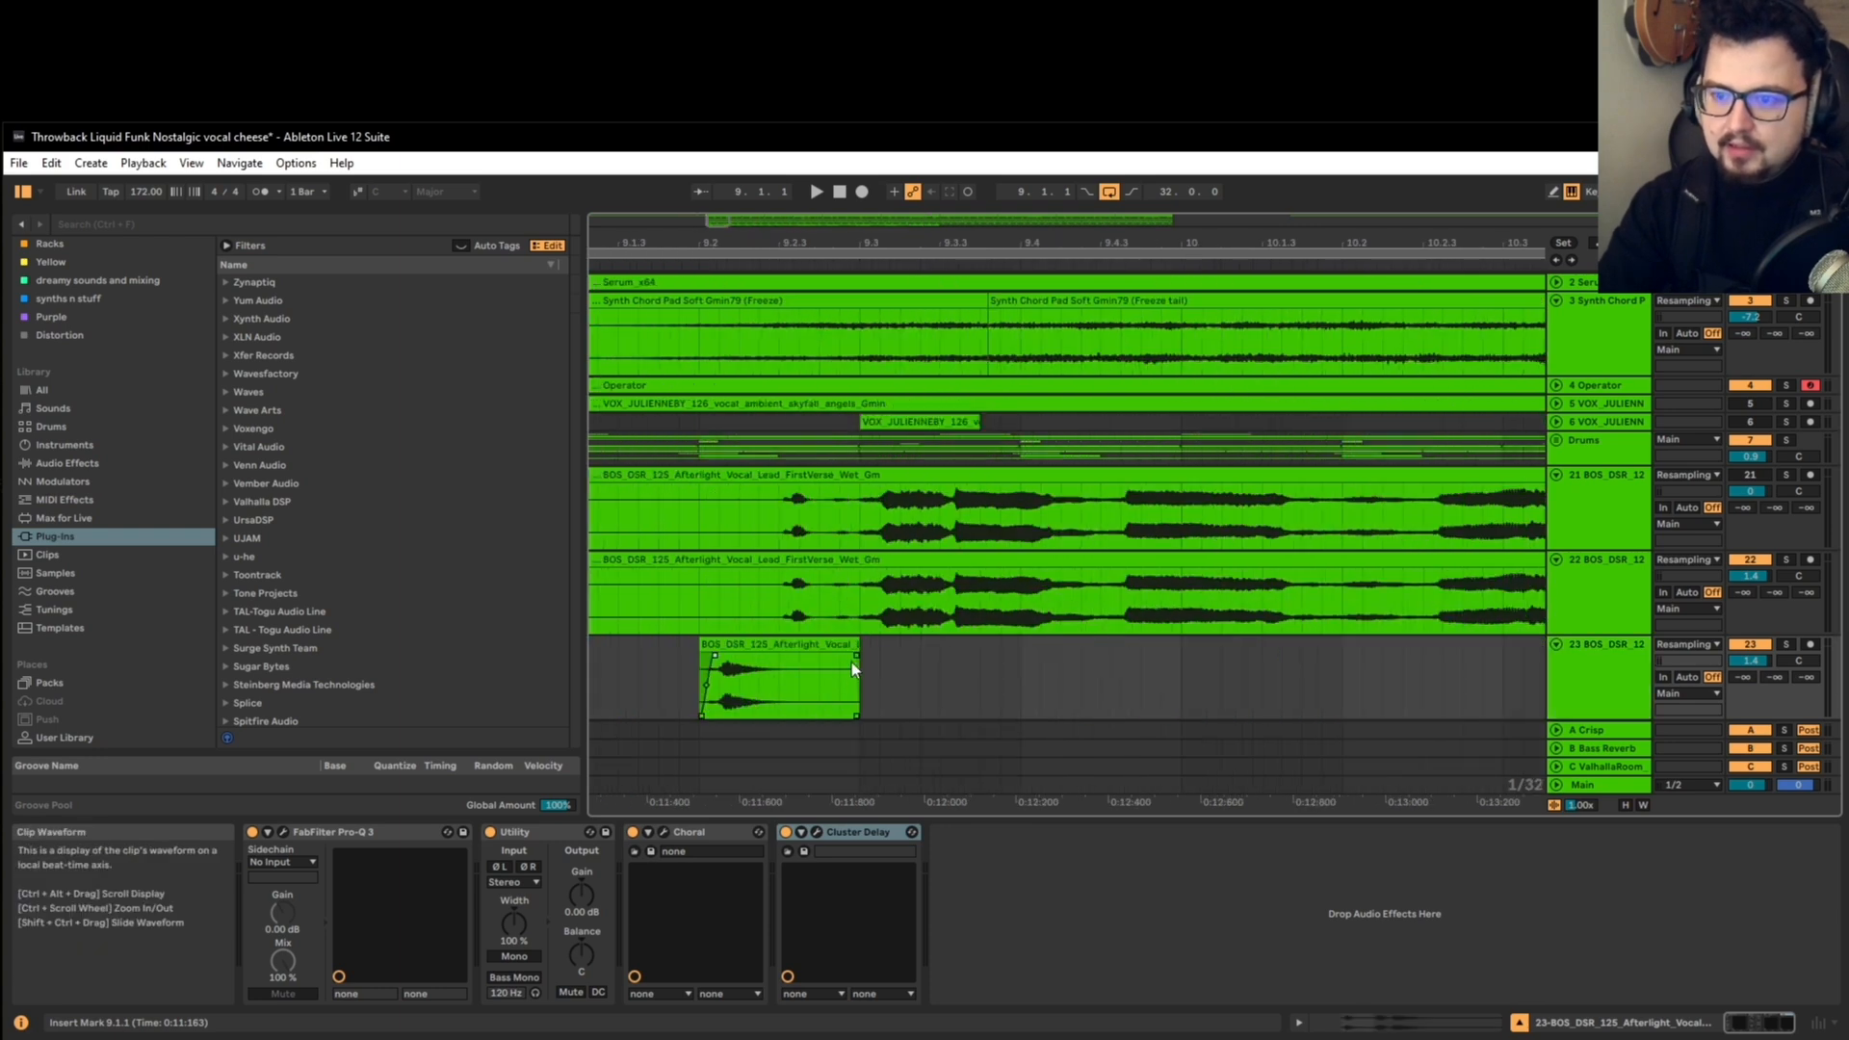
drag(851, 661, 720, 674)
ctrl+scroll(719, 673, down, 4)
scroll(708, 662, down, 1)
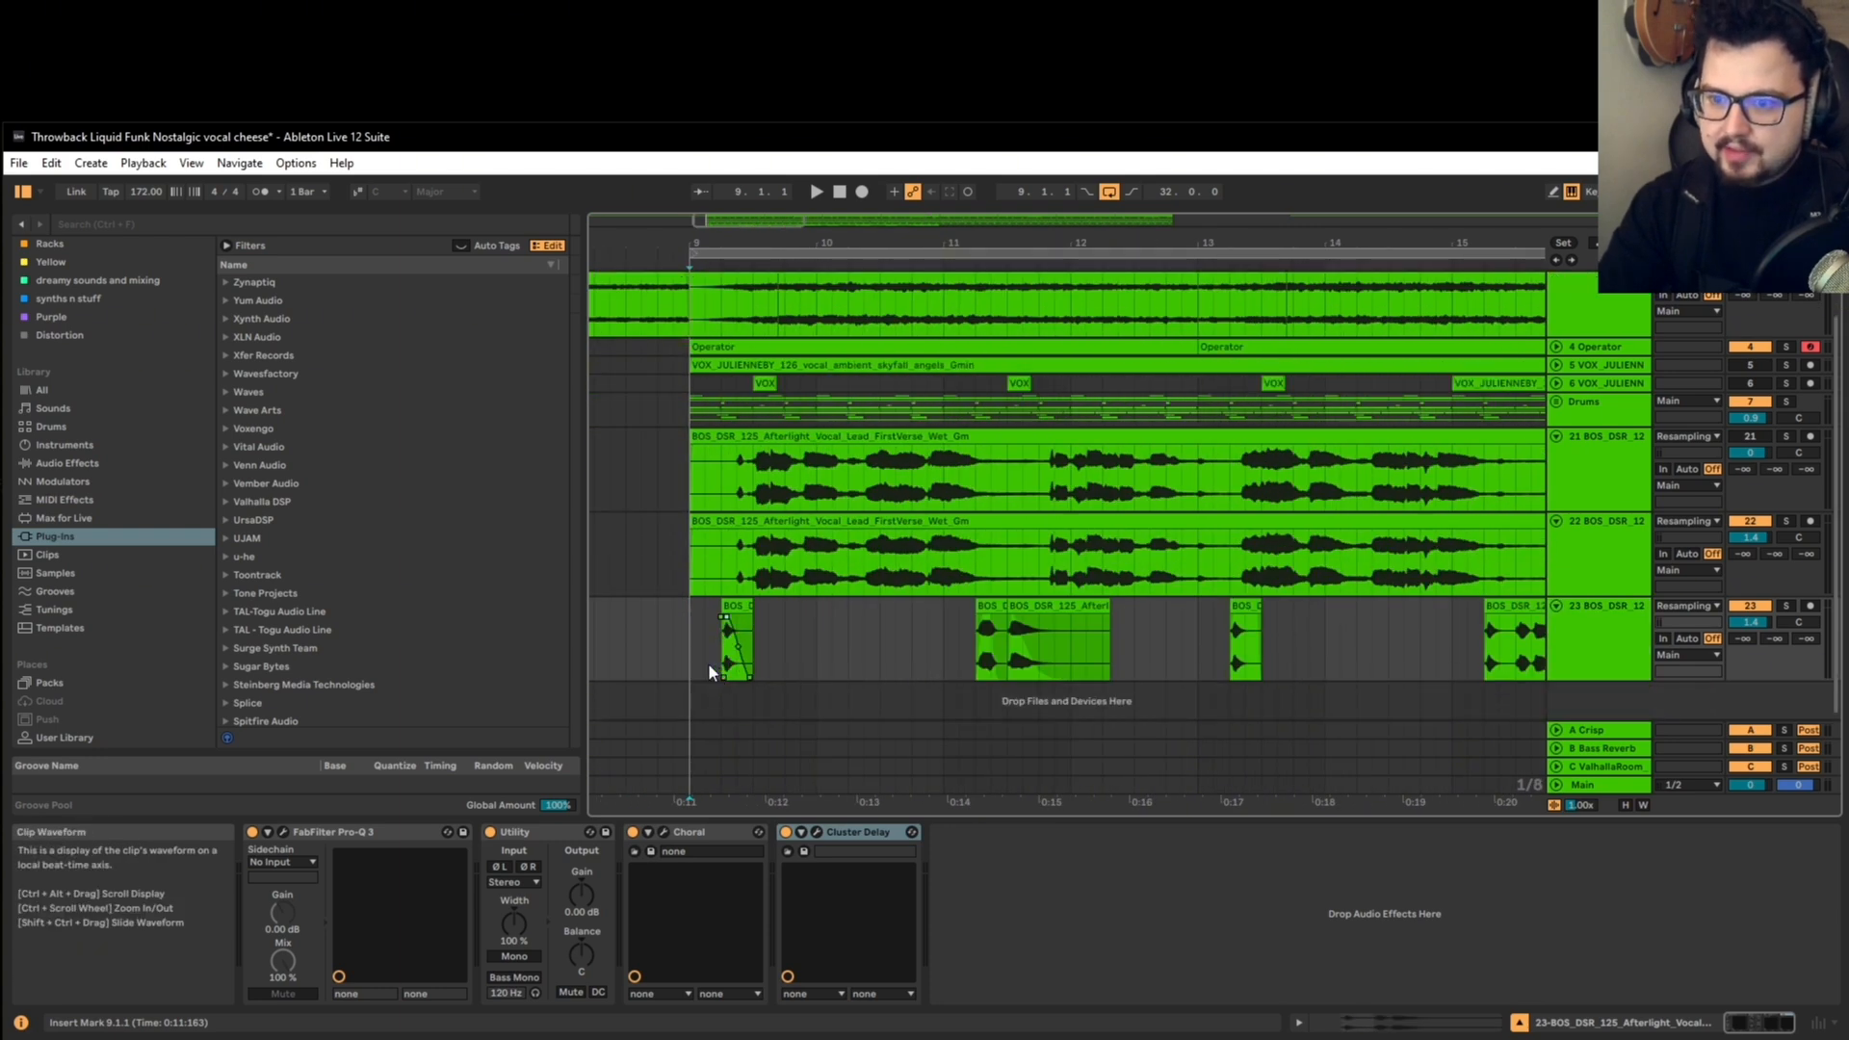
Step: Duplicate bars 9 to 25 of the short vocal track over bars 25 to 41
ctrl+scroll(710, 662, down, 3)
click(1603, 628)
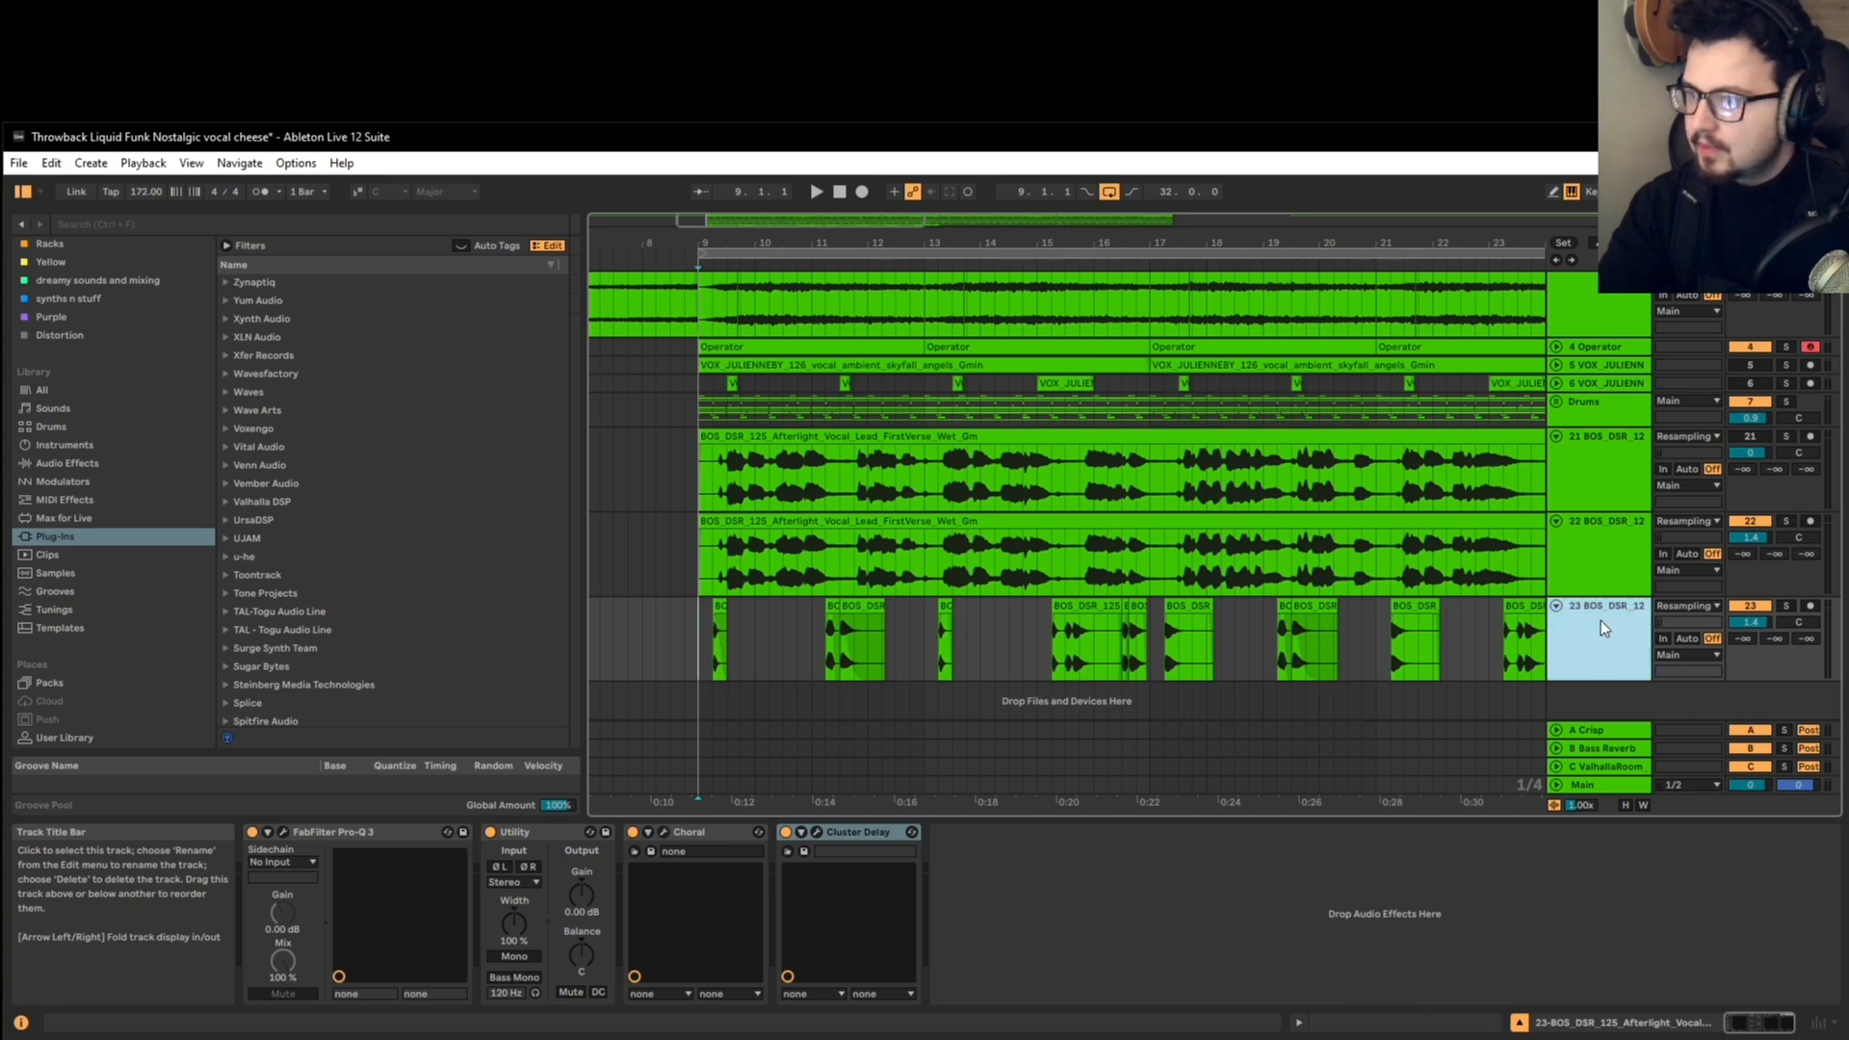
ctrl+scroll(722, 645, down, 5)
click(680, 621)
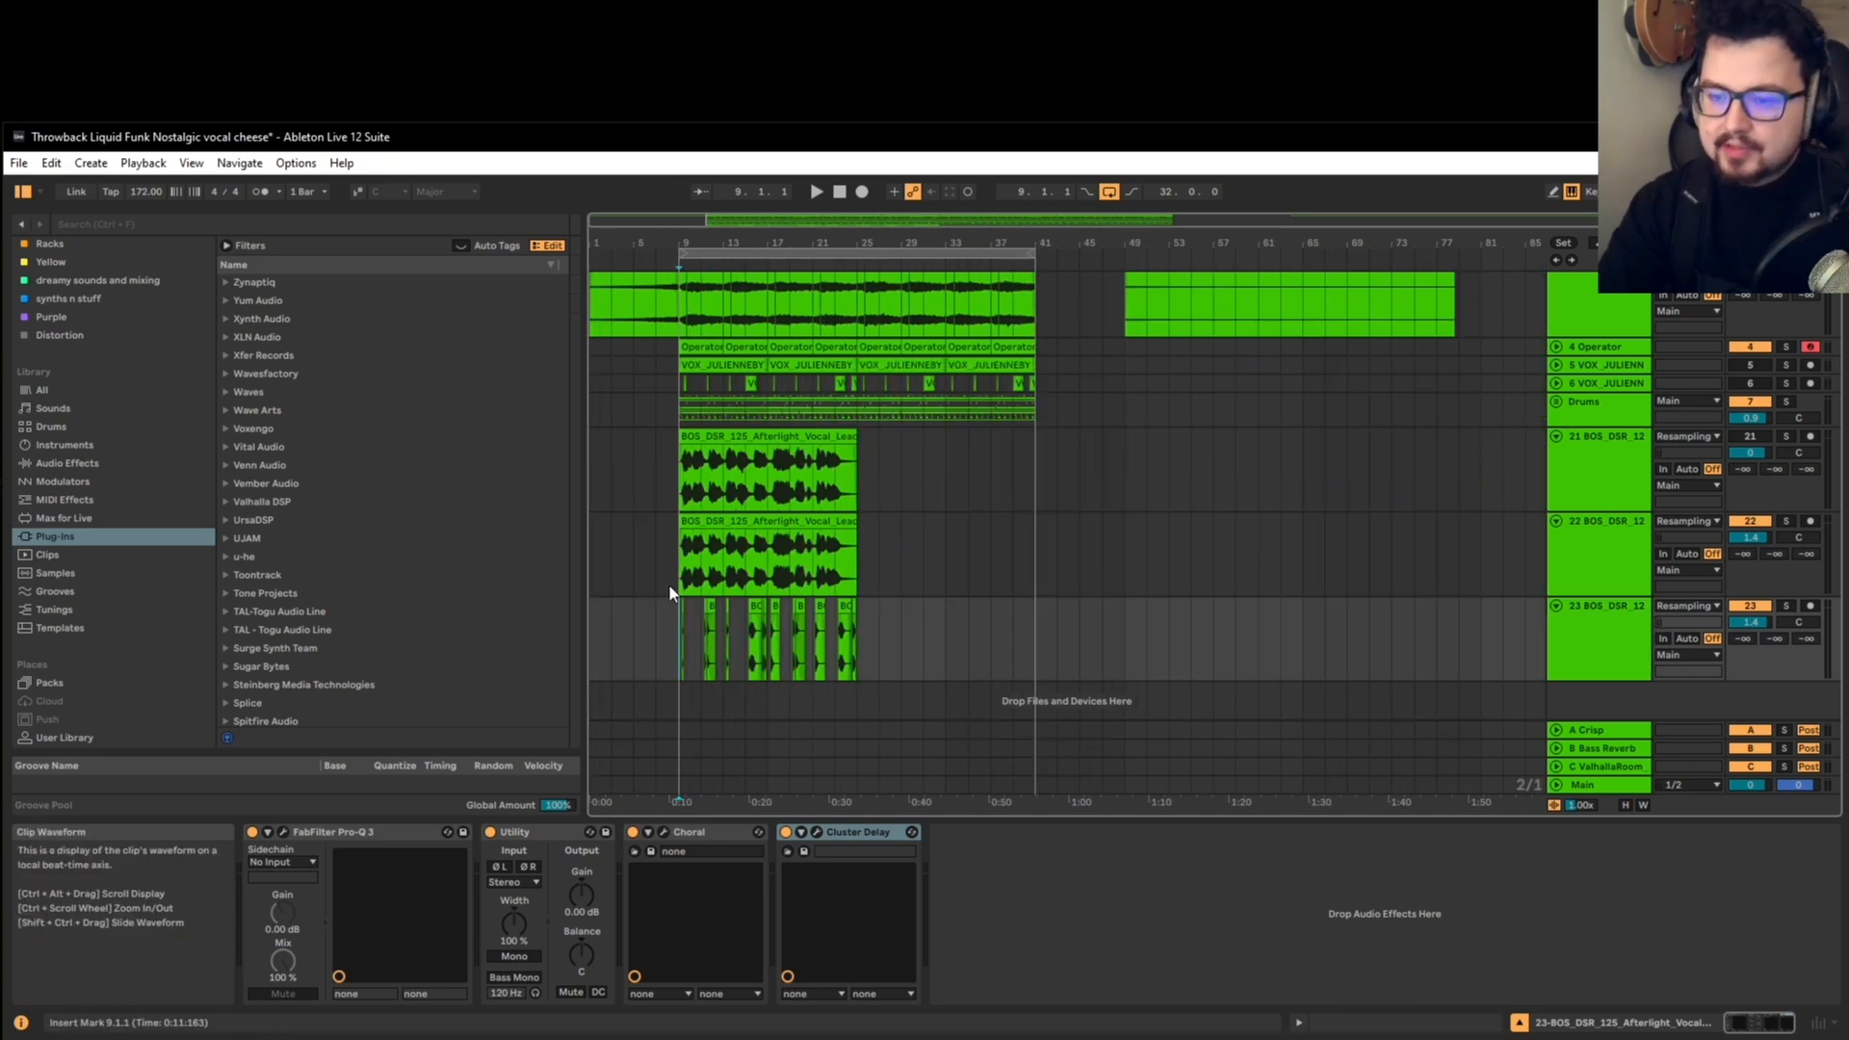
drag(679, 638, 855, 635)
key(ctrl+d)
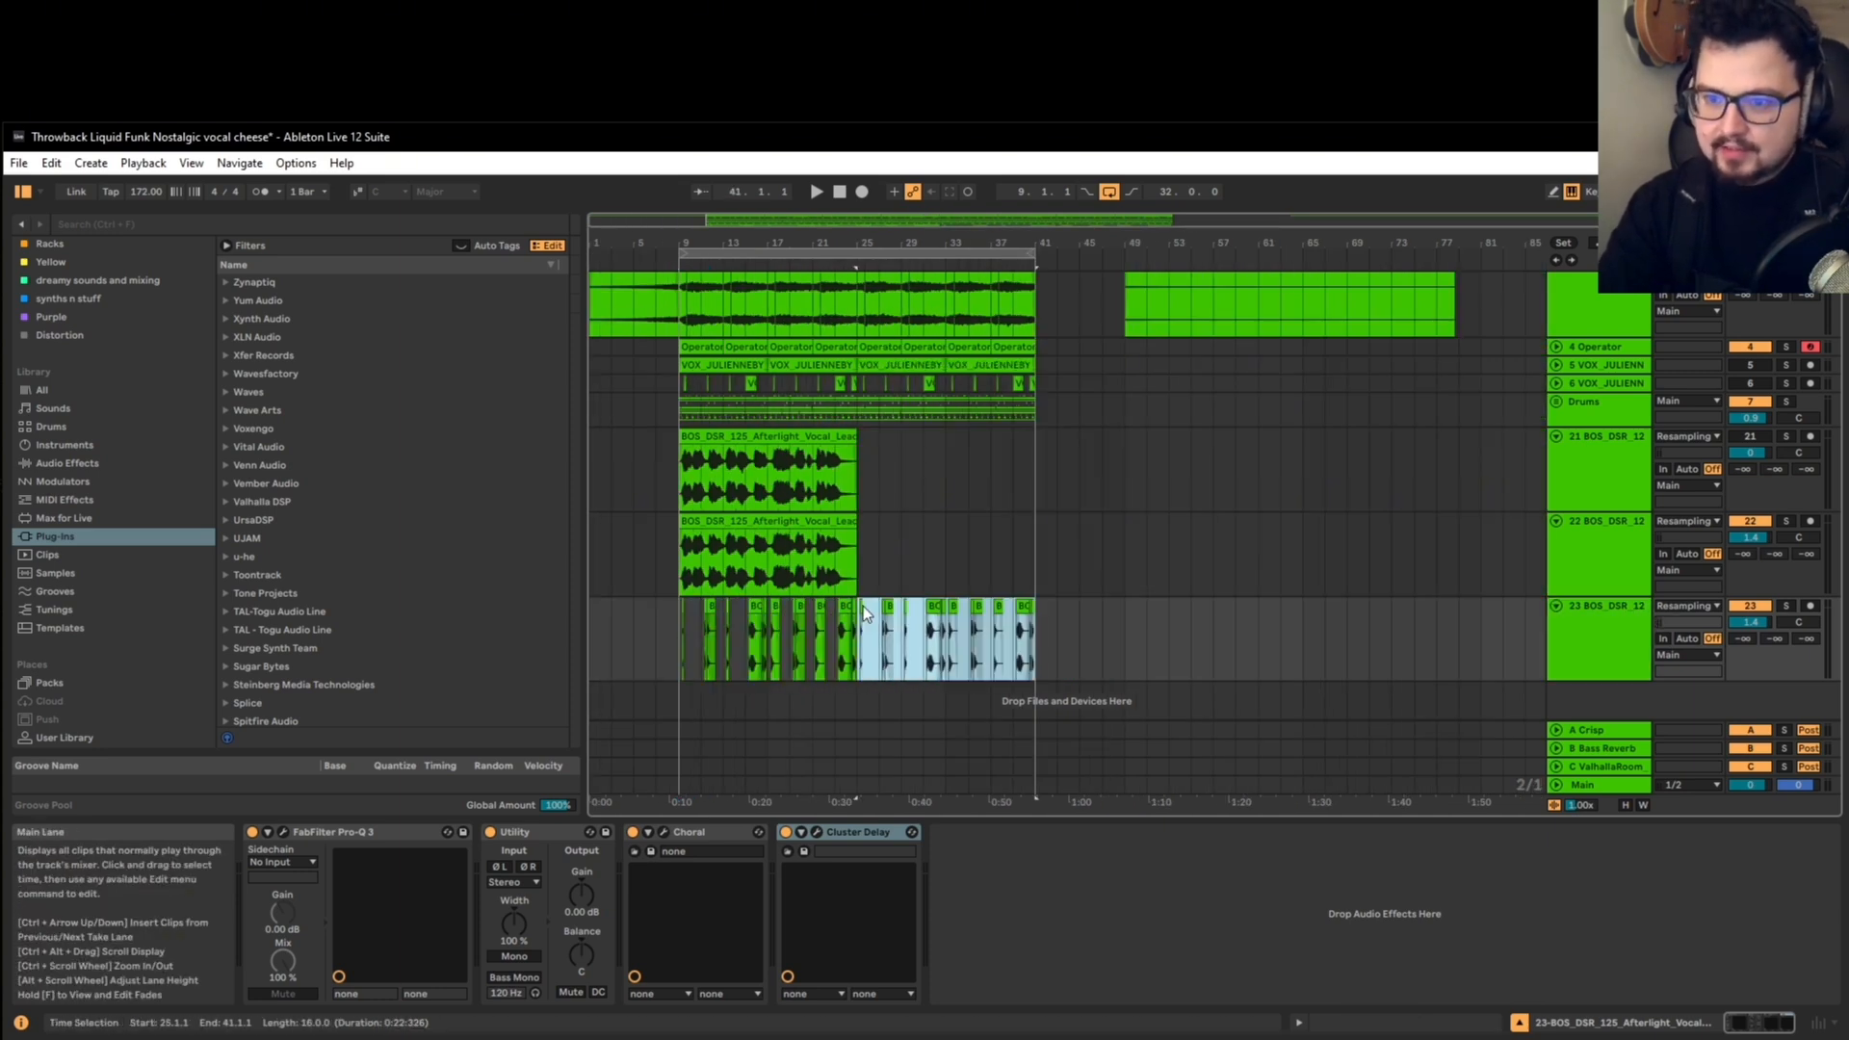
Step: Open Cluster Delay on the short vocal track and show the automation lane for its Dry/Wet amount
click(855, 621)
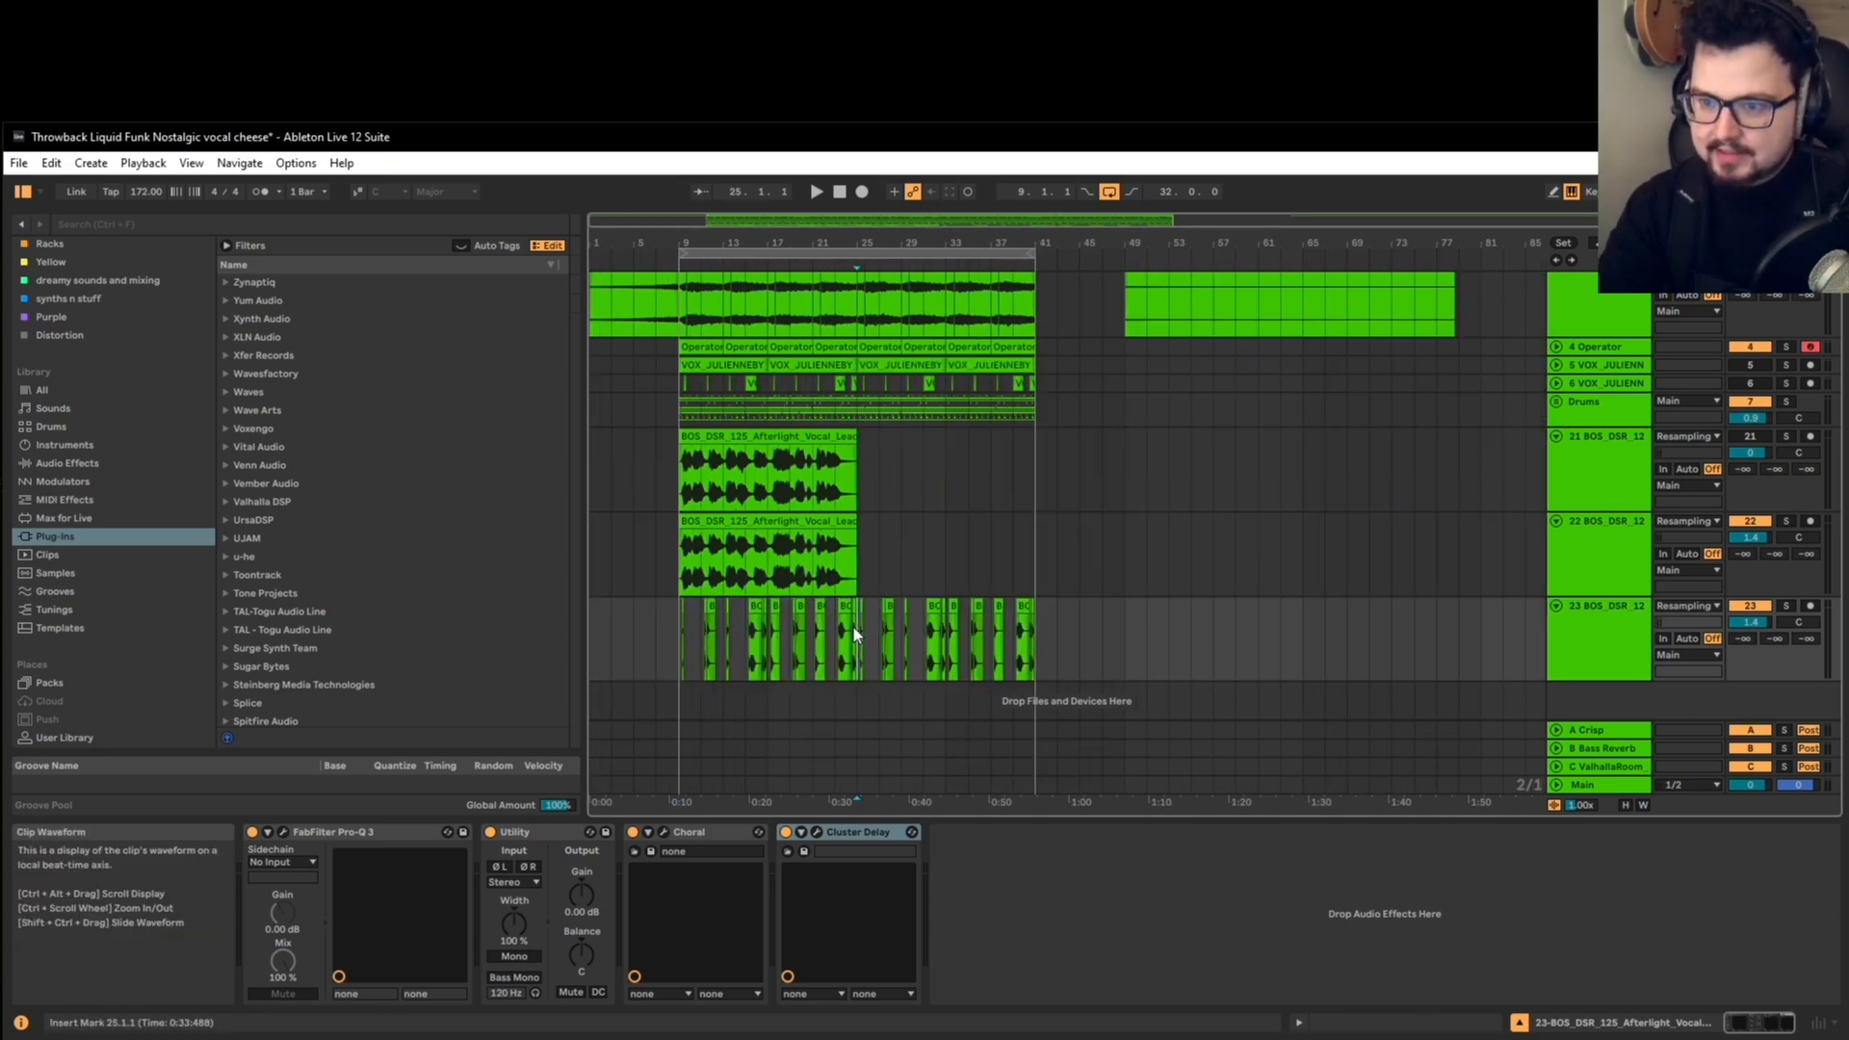
click(816, 832)
drag(321, 632, 296, 632)
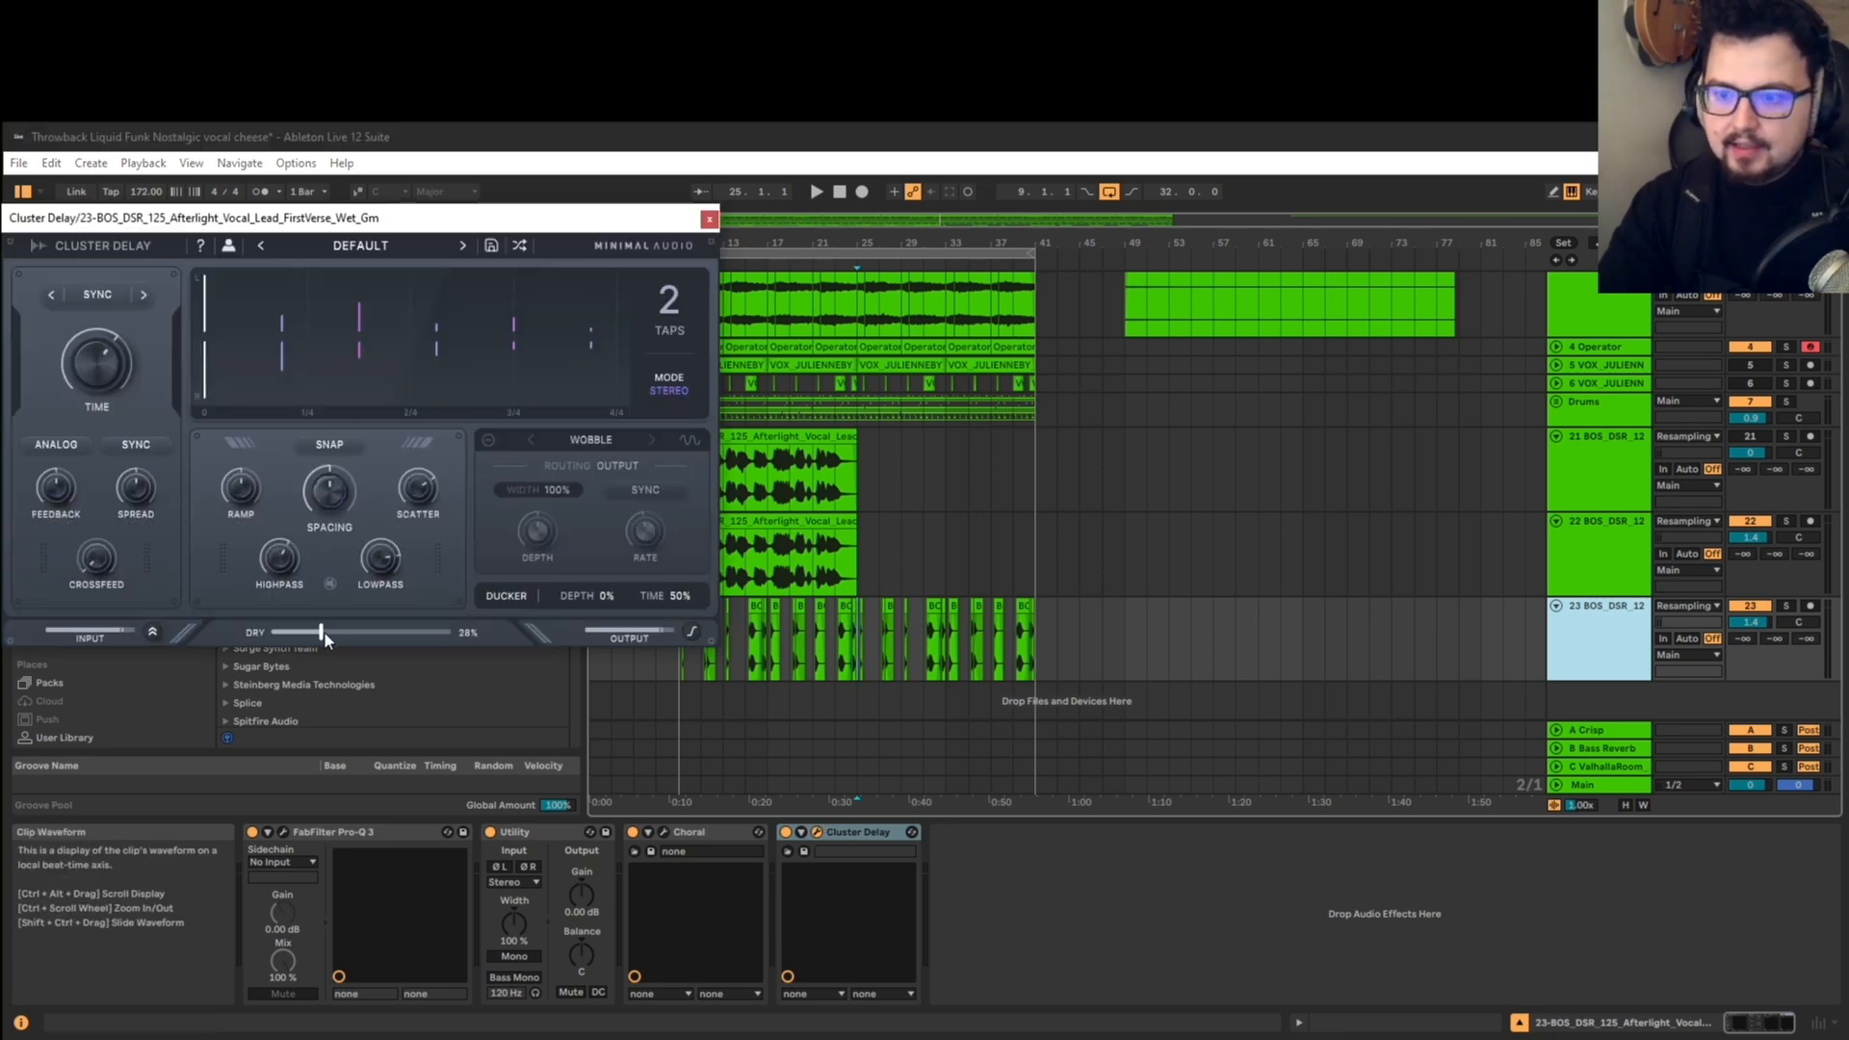
click(1582, 622)
click(1595, 244)
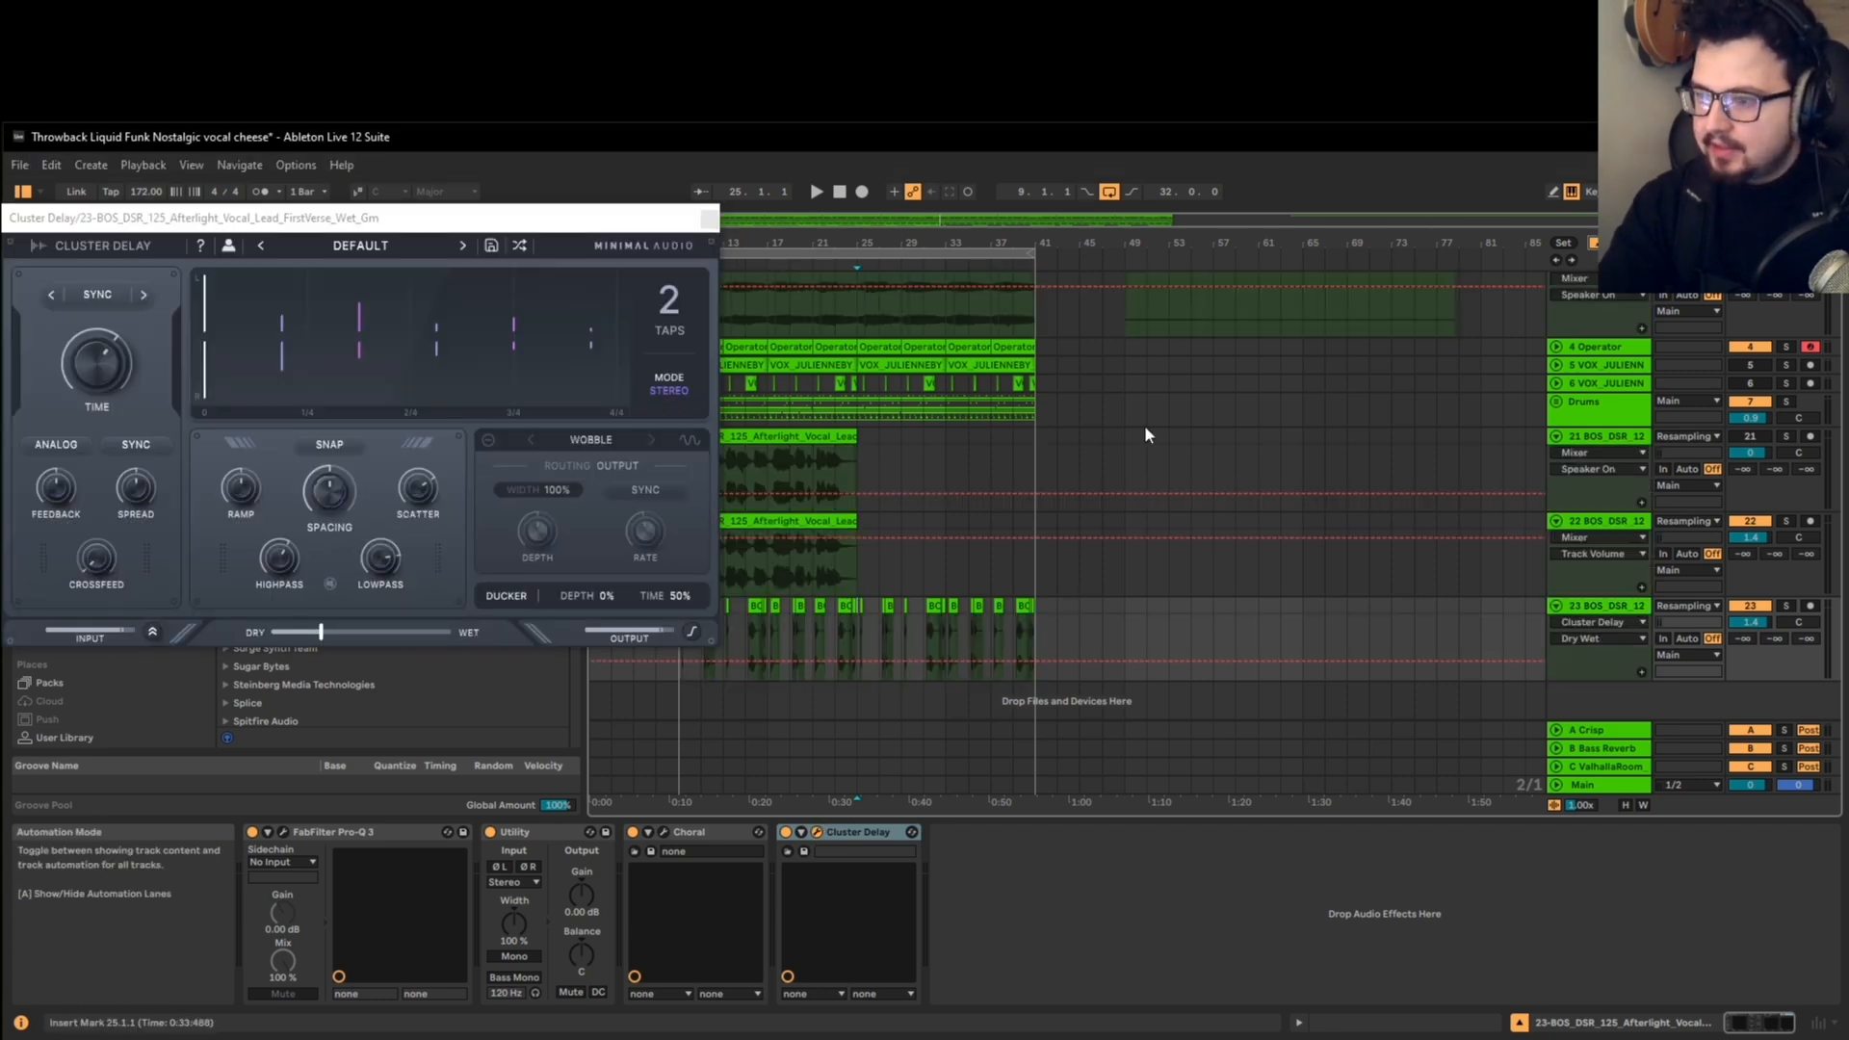
Step: Automate the Cluster Delay Dry/Wet to jump to a higher level from bar 25 onward and play from 24.1.1
drag(851, 660, 858, 644)
click(847, 619)
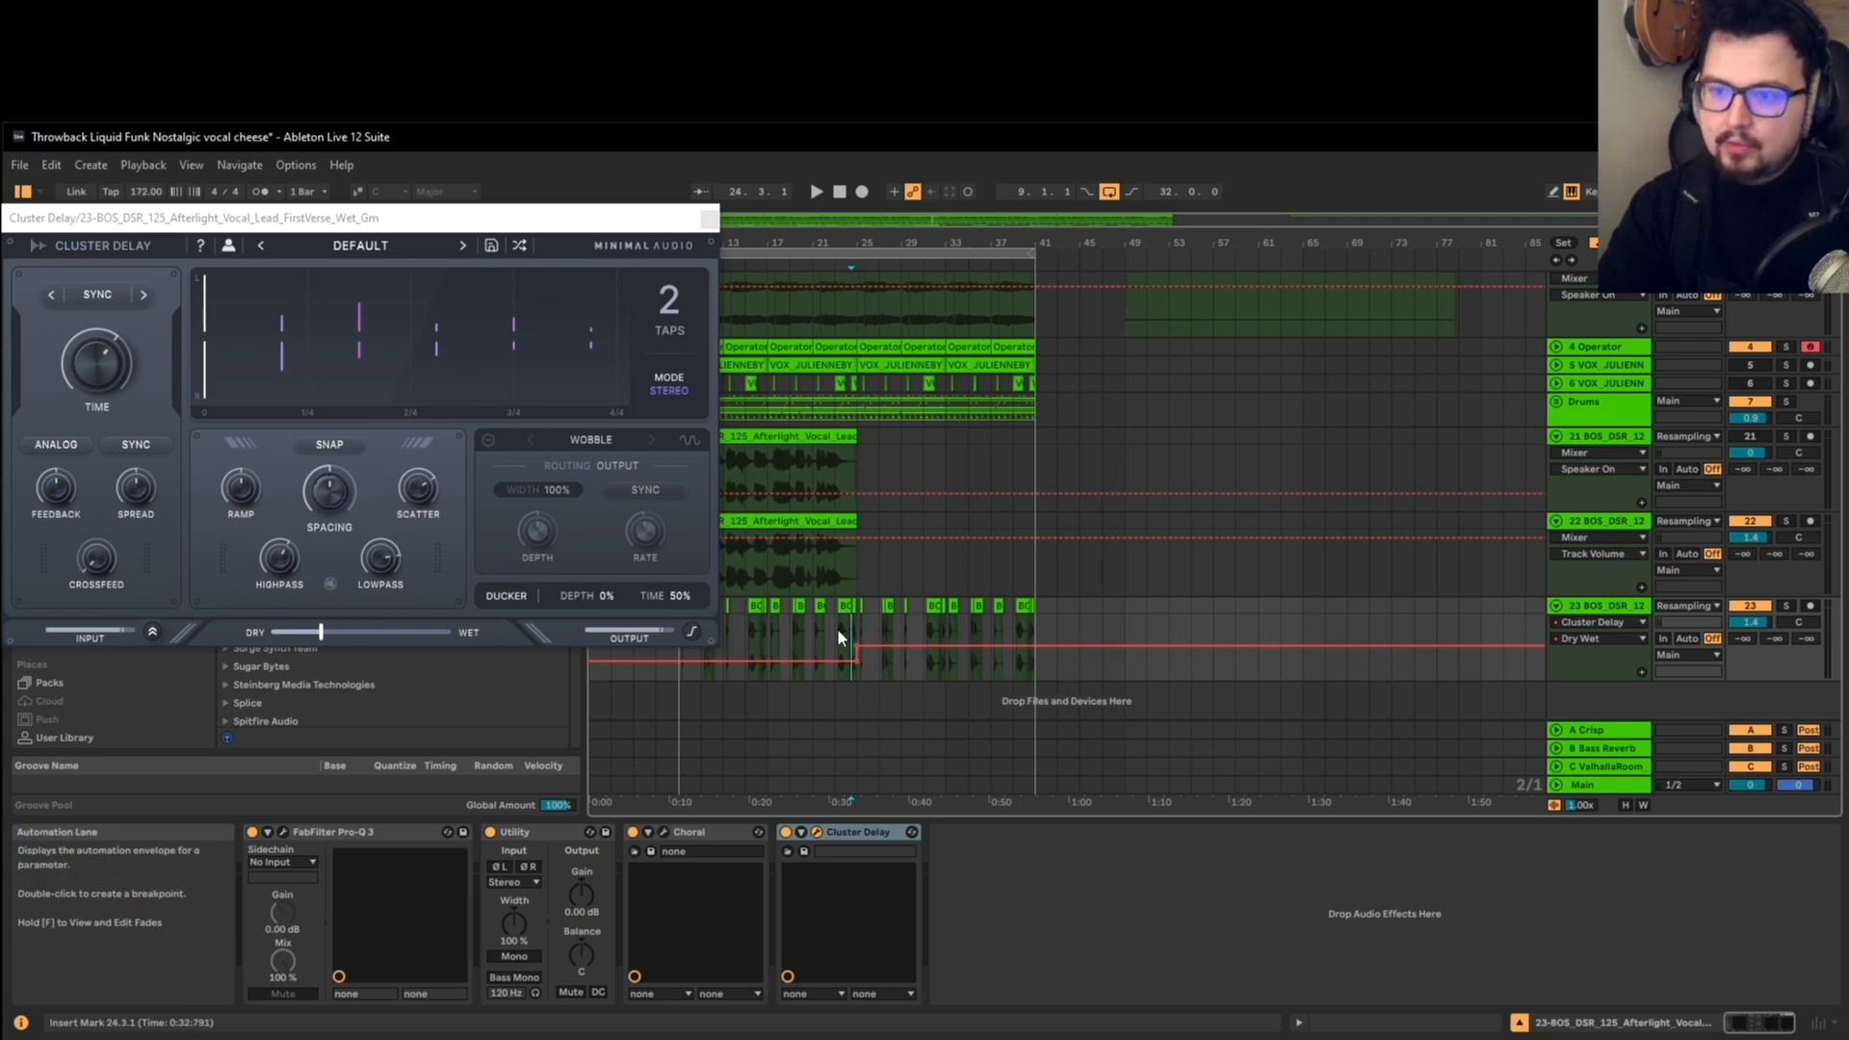
scroll(836, 627, up, 3)
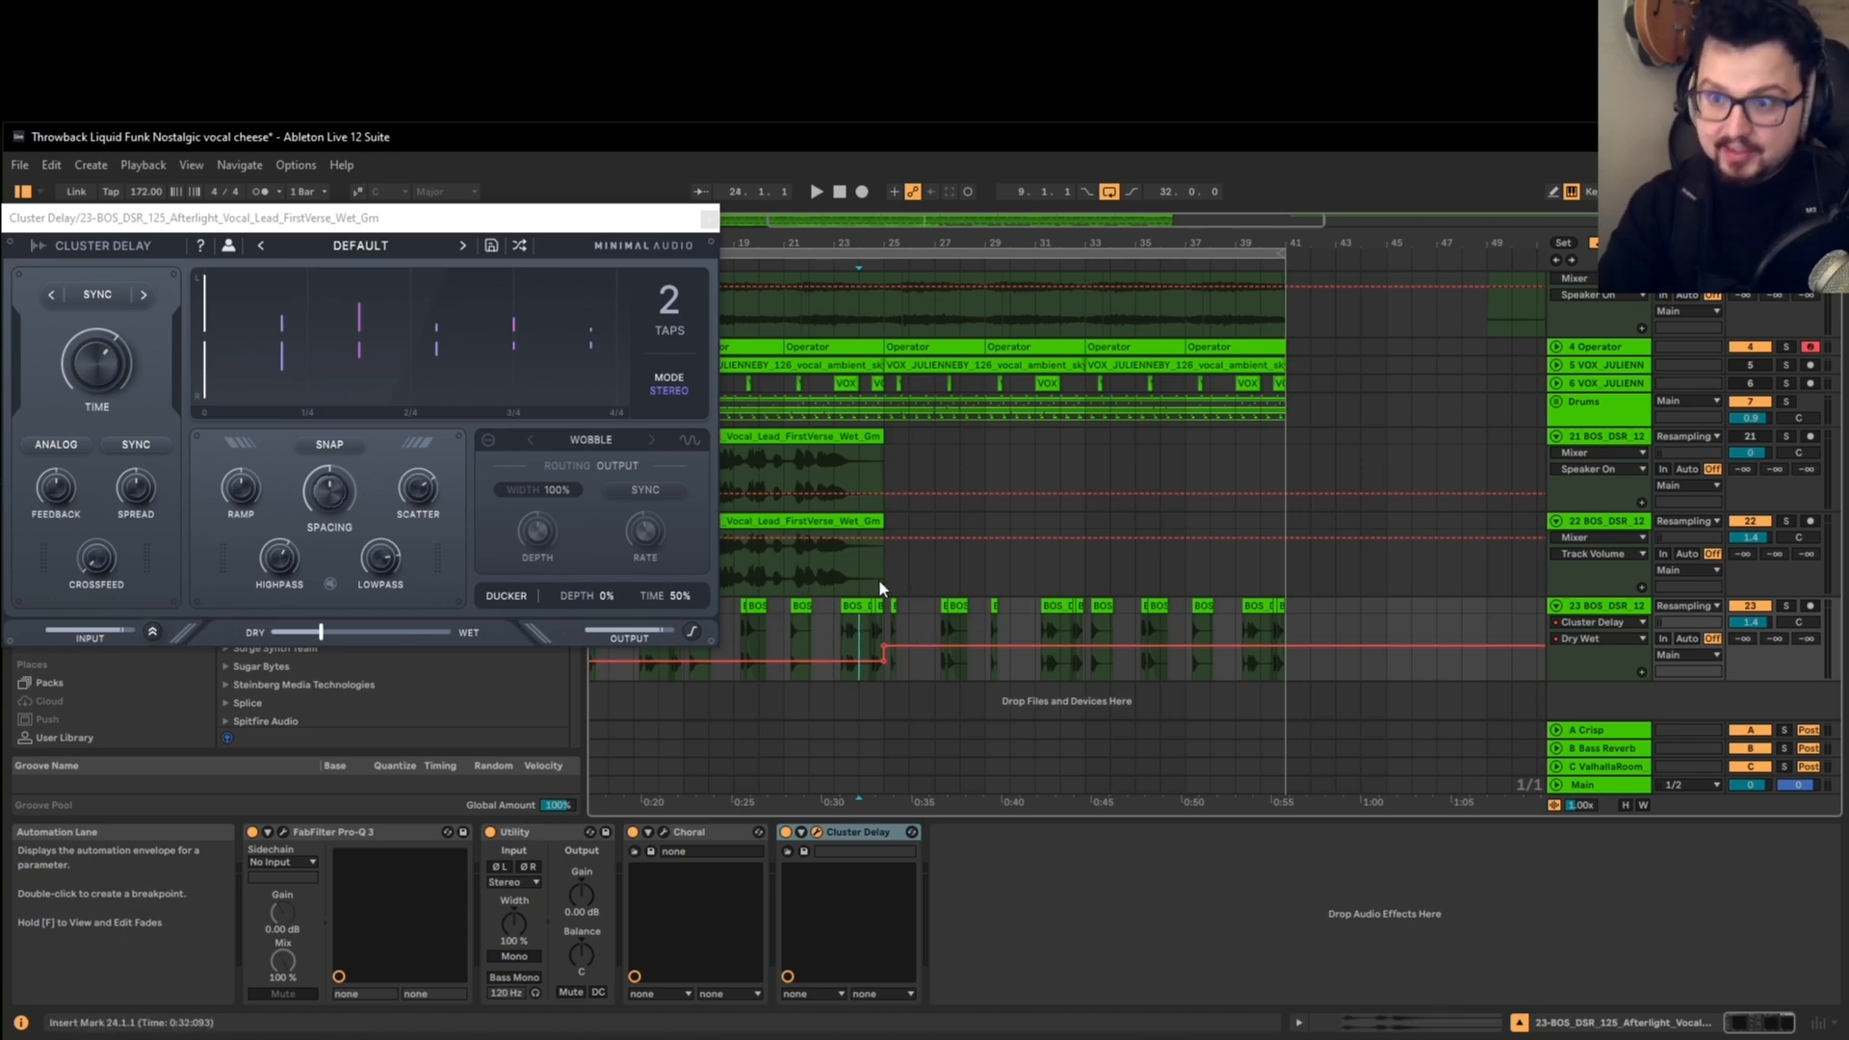
key(space)
scroll(880, 574, down, 3)
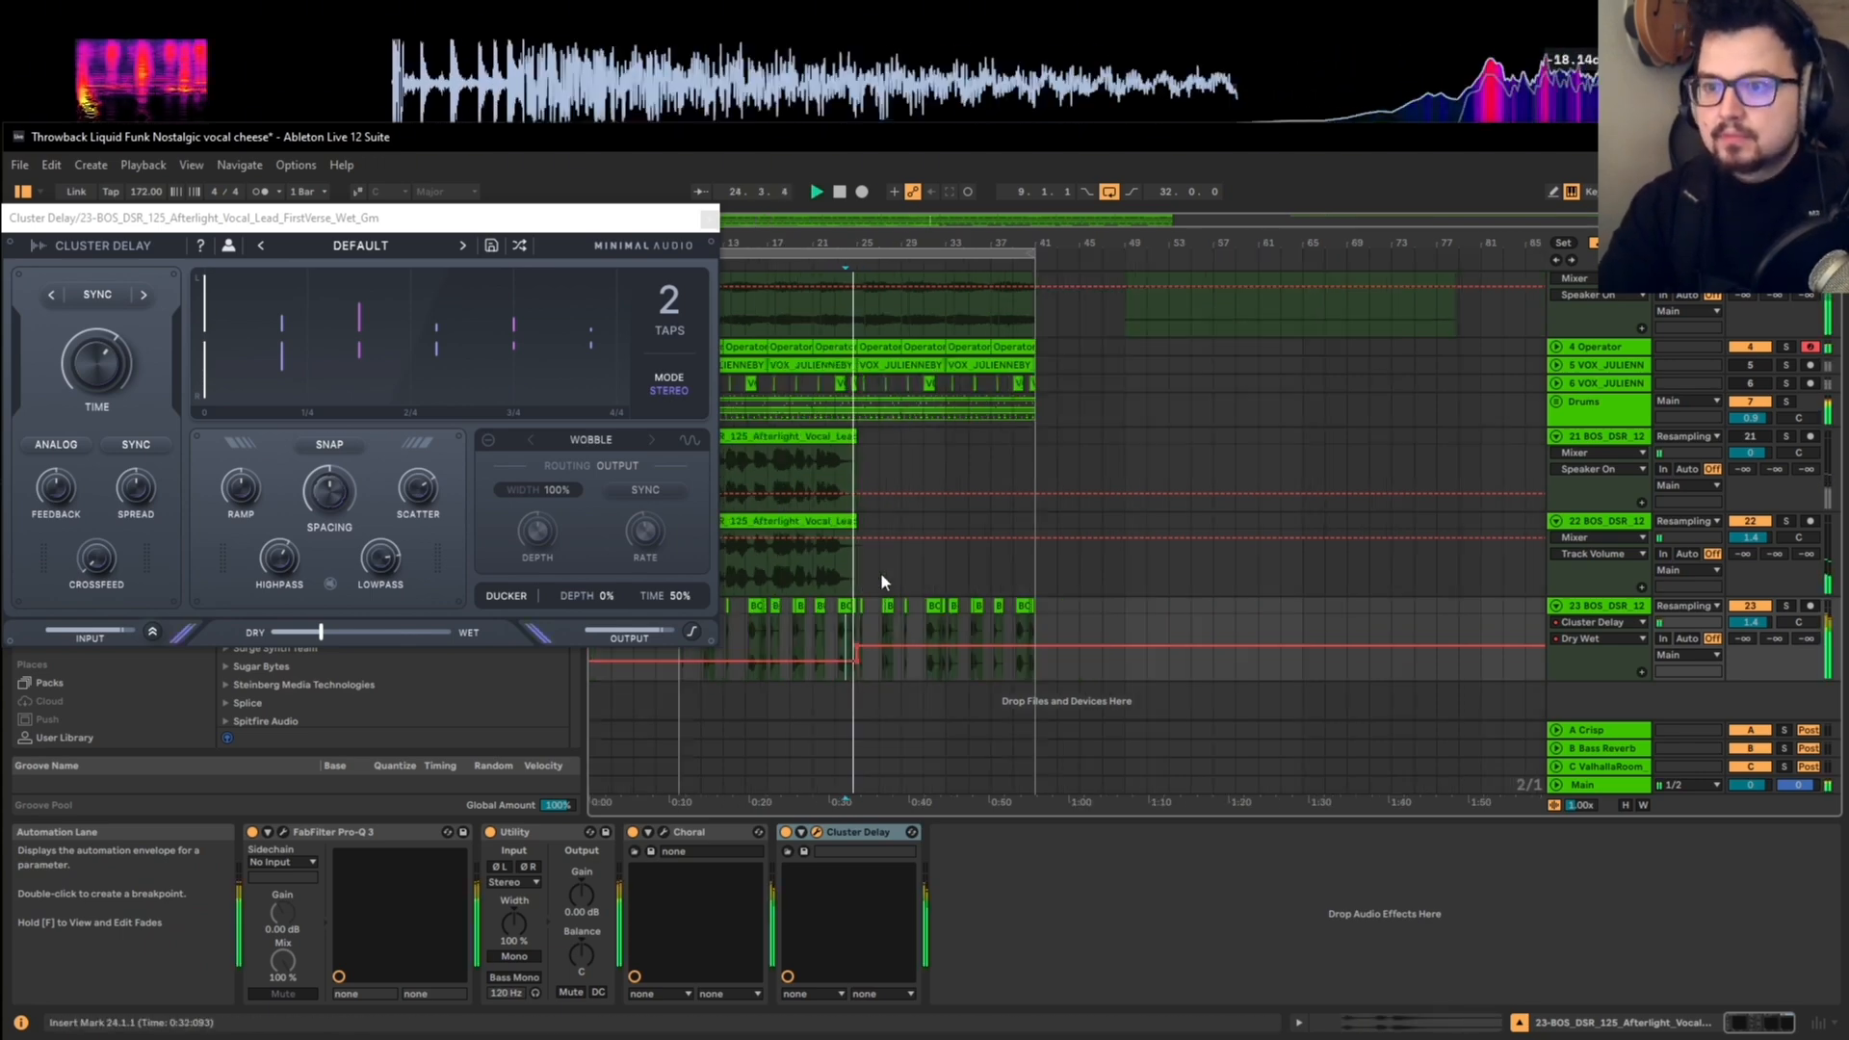
Step: Close the Cluster Delay window, raise the short vocal track's volume to about 2.8 dB and fold tracks 22 and 23
click(710, 220)
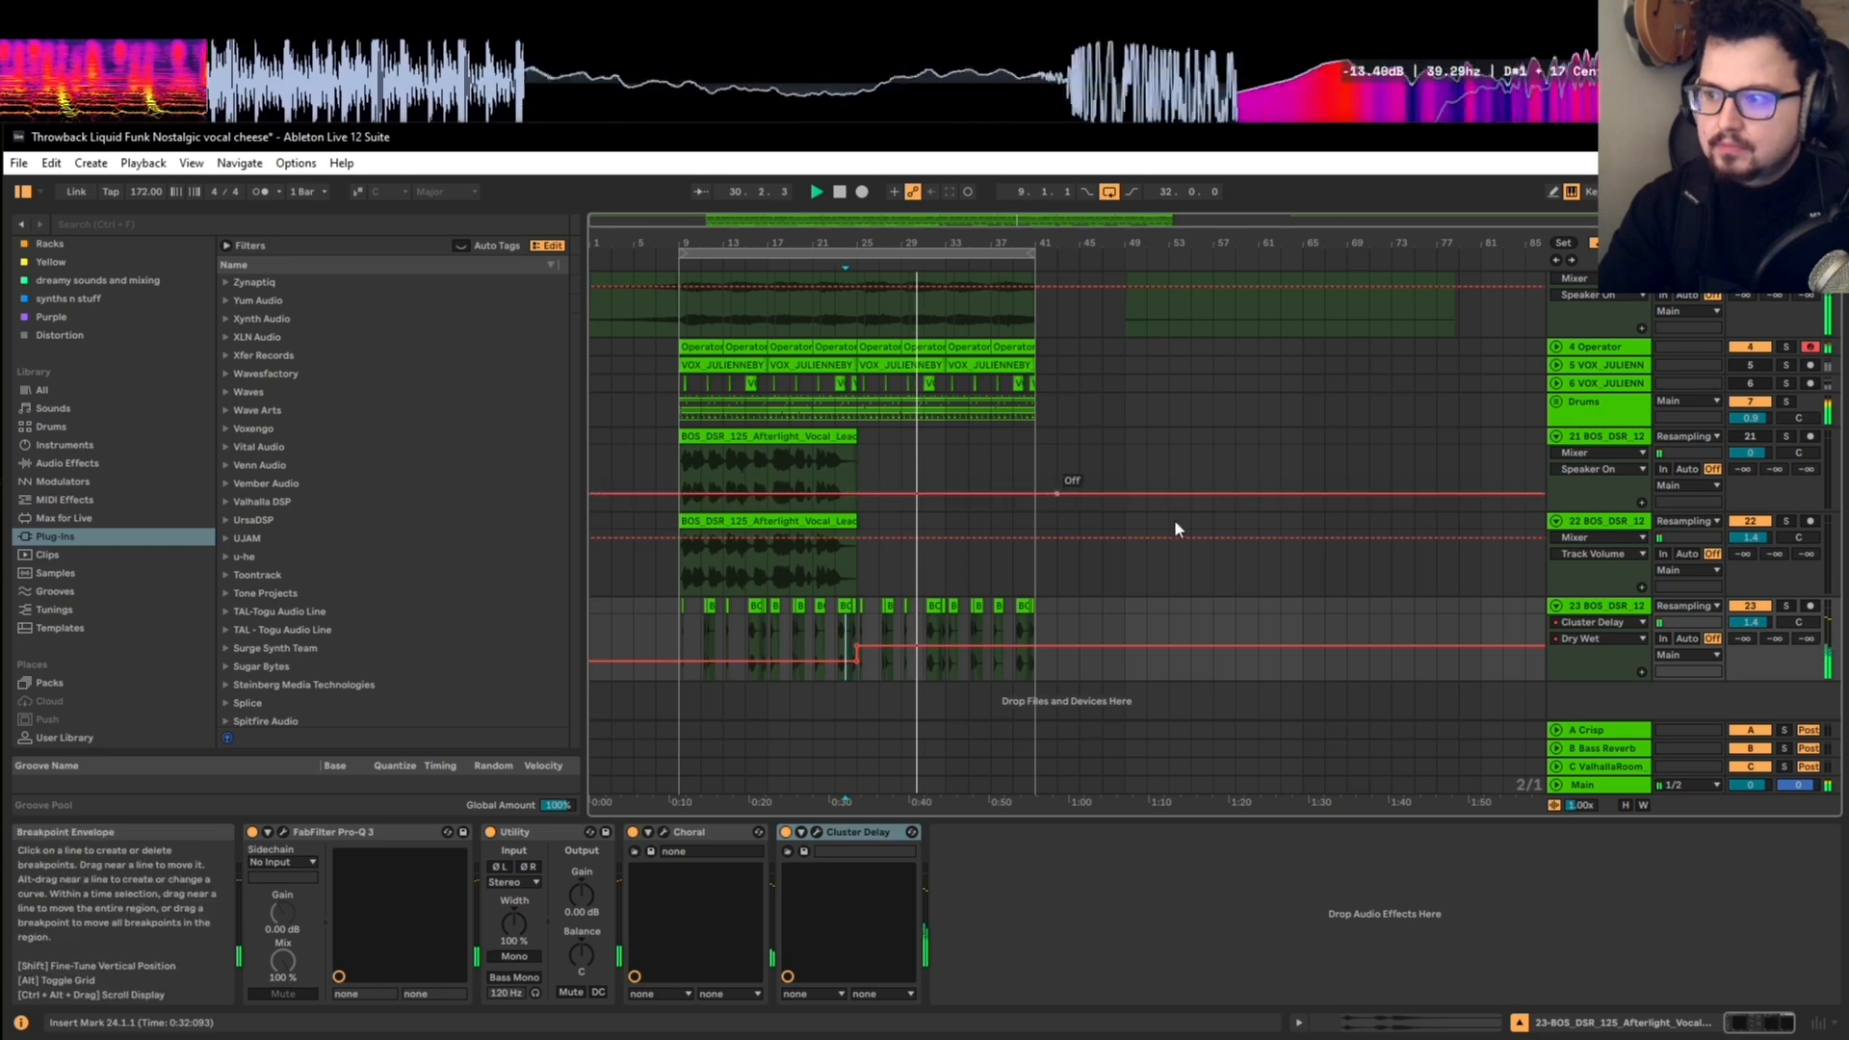
drag(1752, 623, 1752, 609)
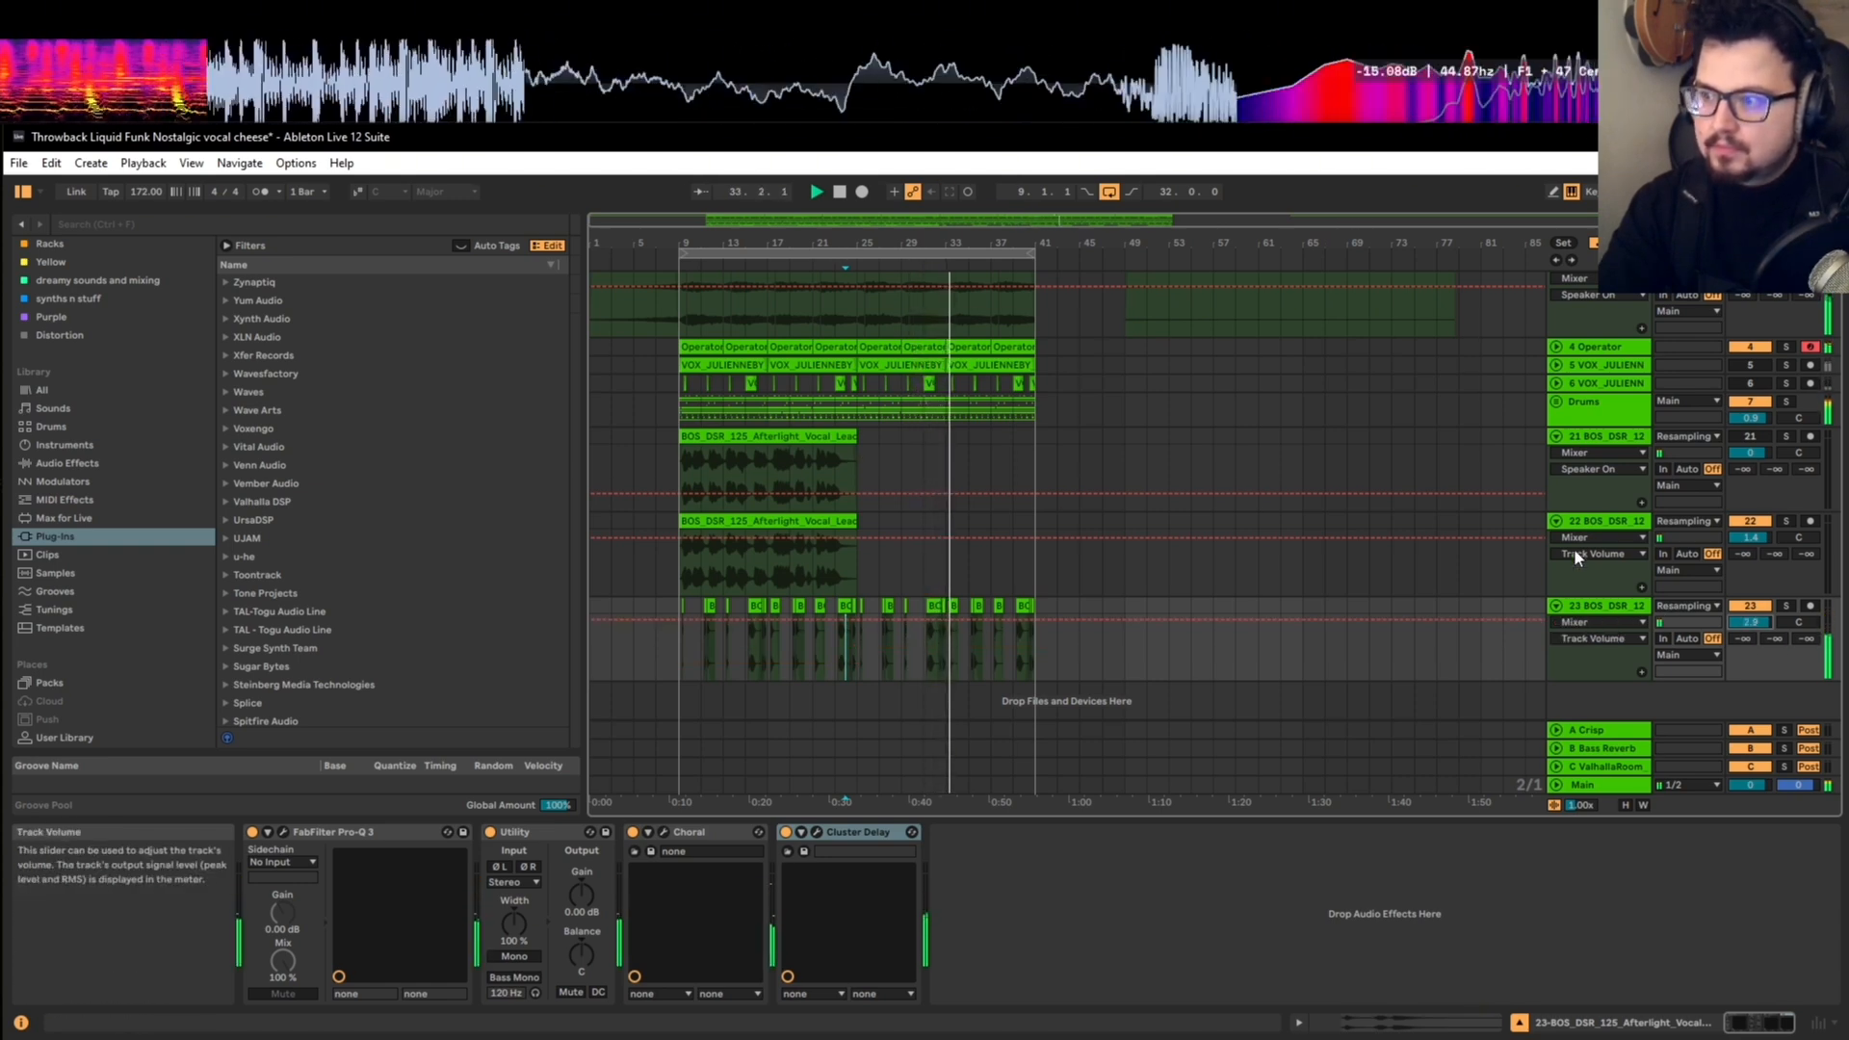
click(1556, 521)
click(1556, 594)
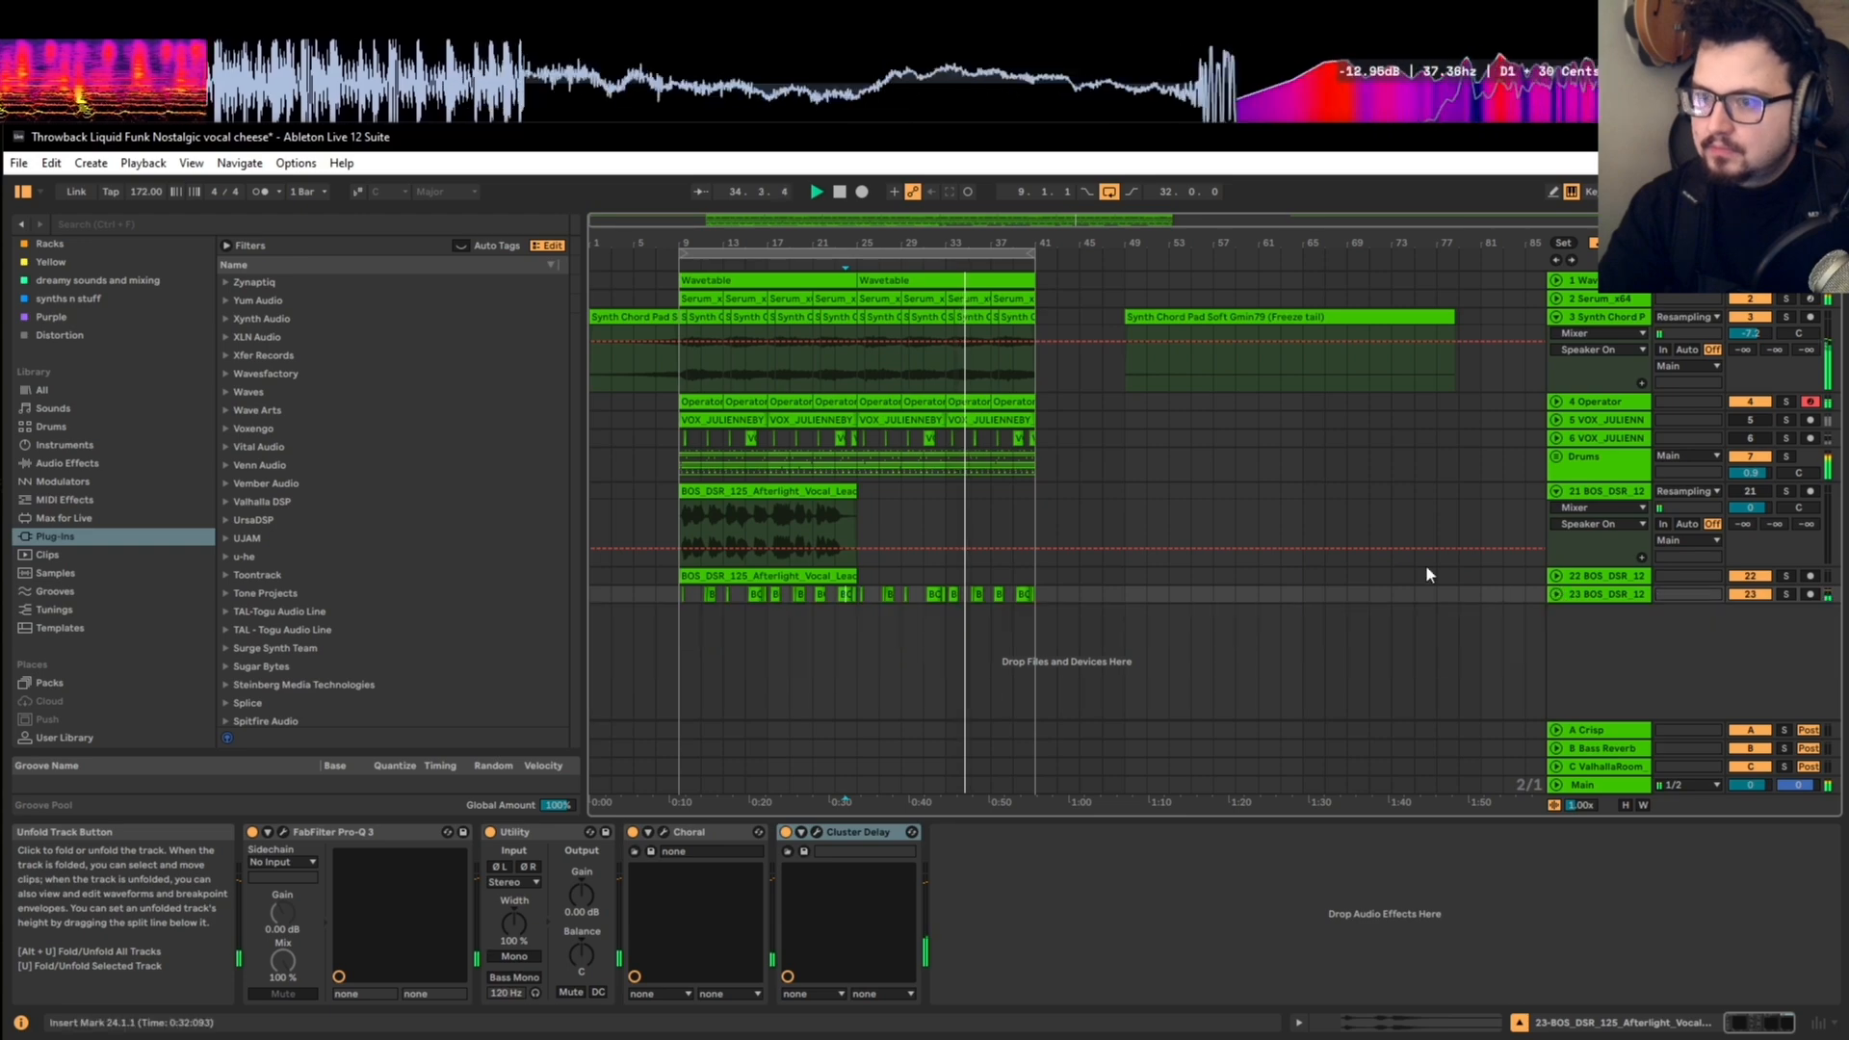
Step: Focus the arrangement on the looped section and select the lead vocal clip on track 21 spanning bars 9 to 25
click(897, 257)
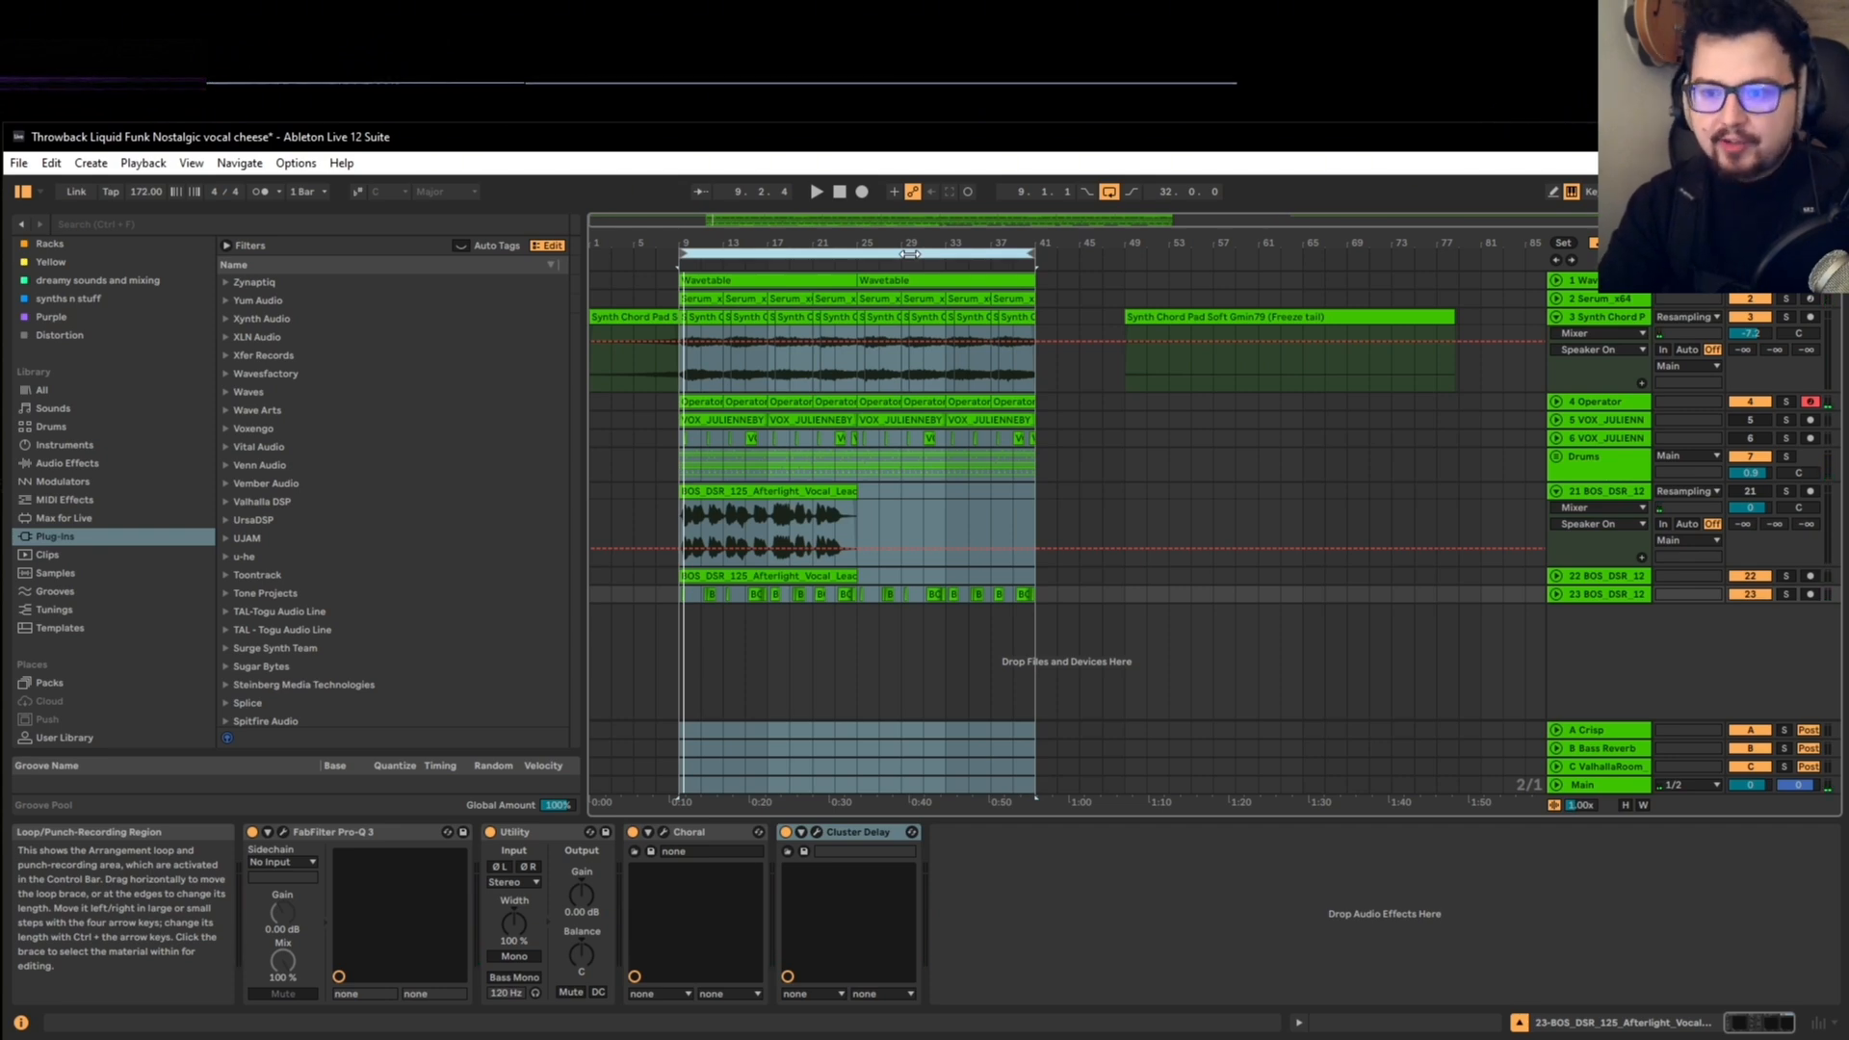
key(z)
click(707, 496)
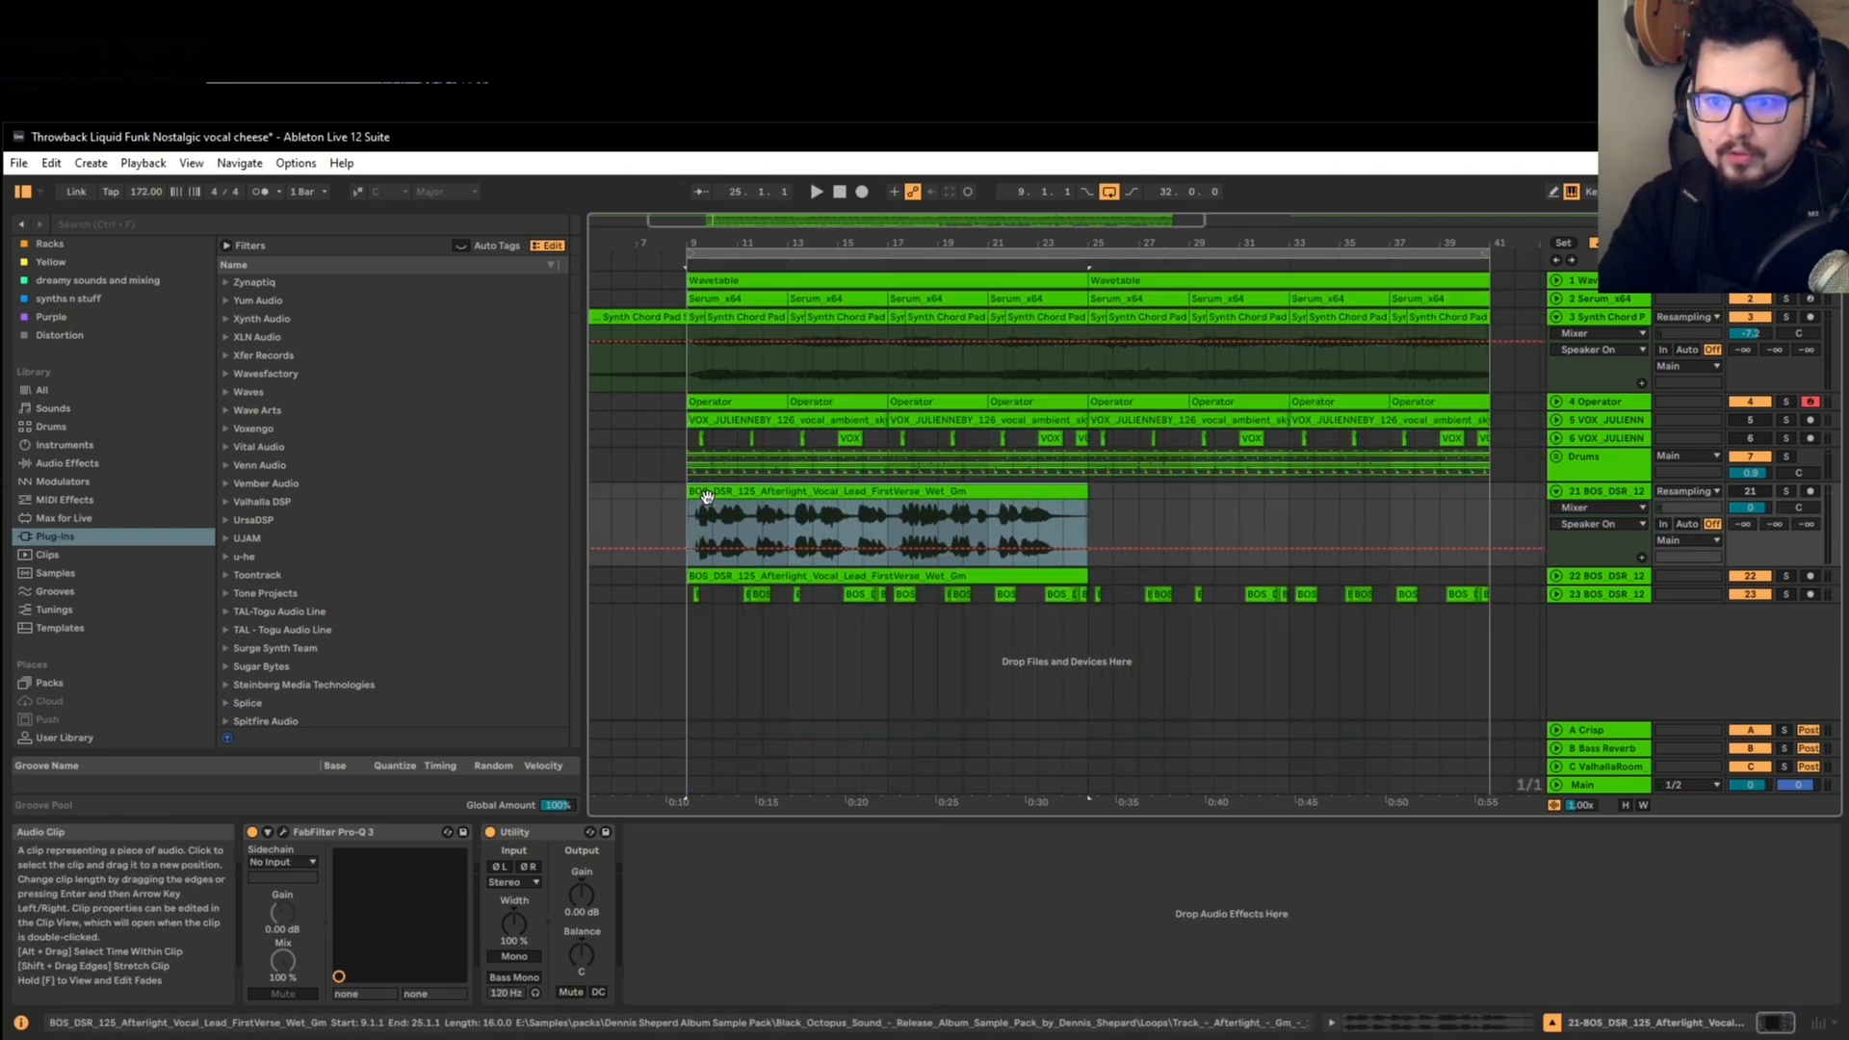
scroll(707, 496, down, 2)
scroll(688, 521, up, 4)
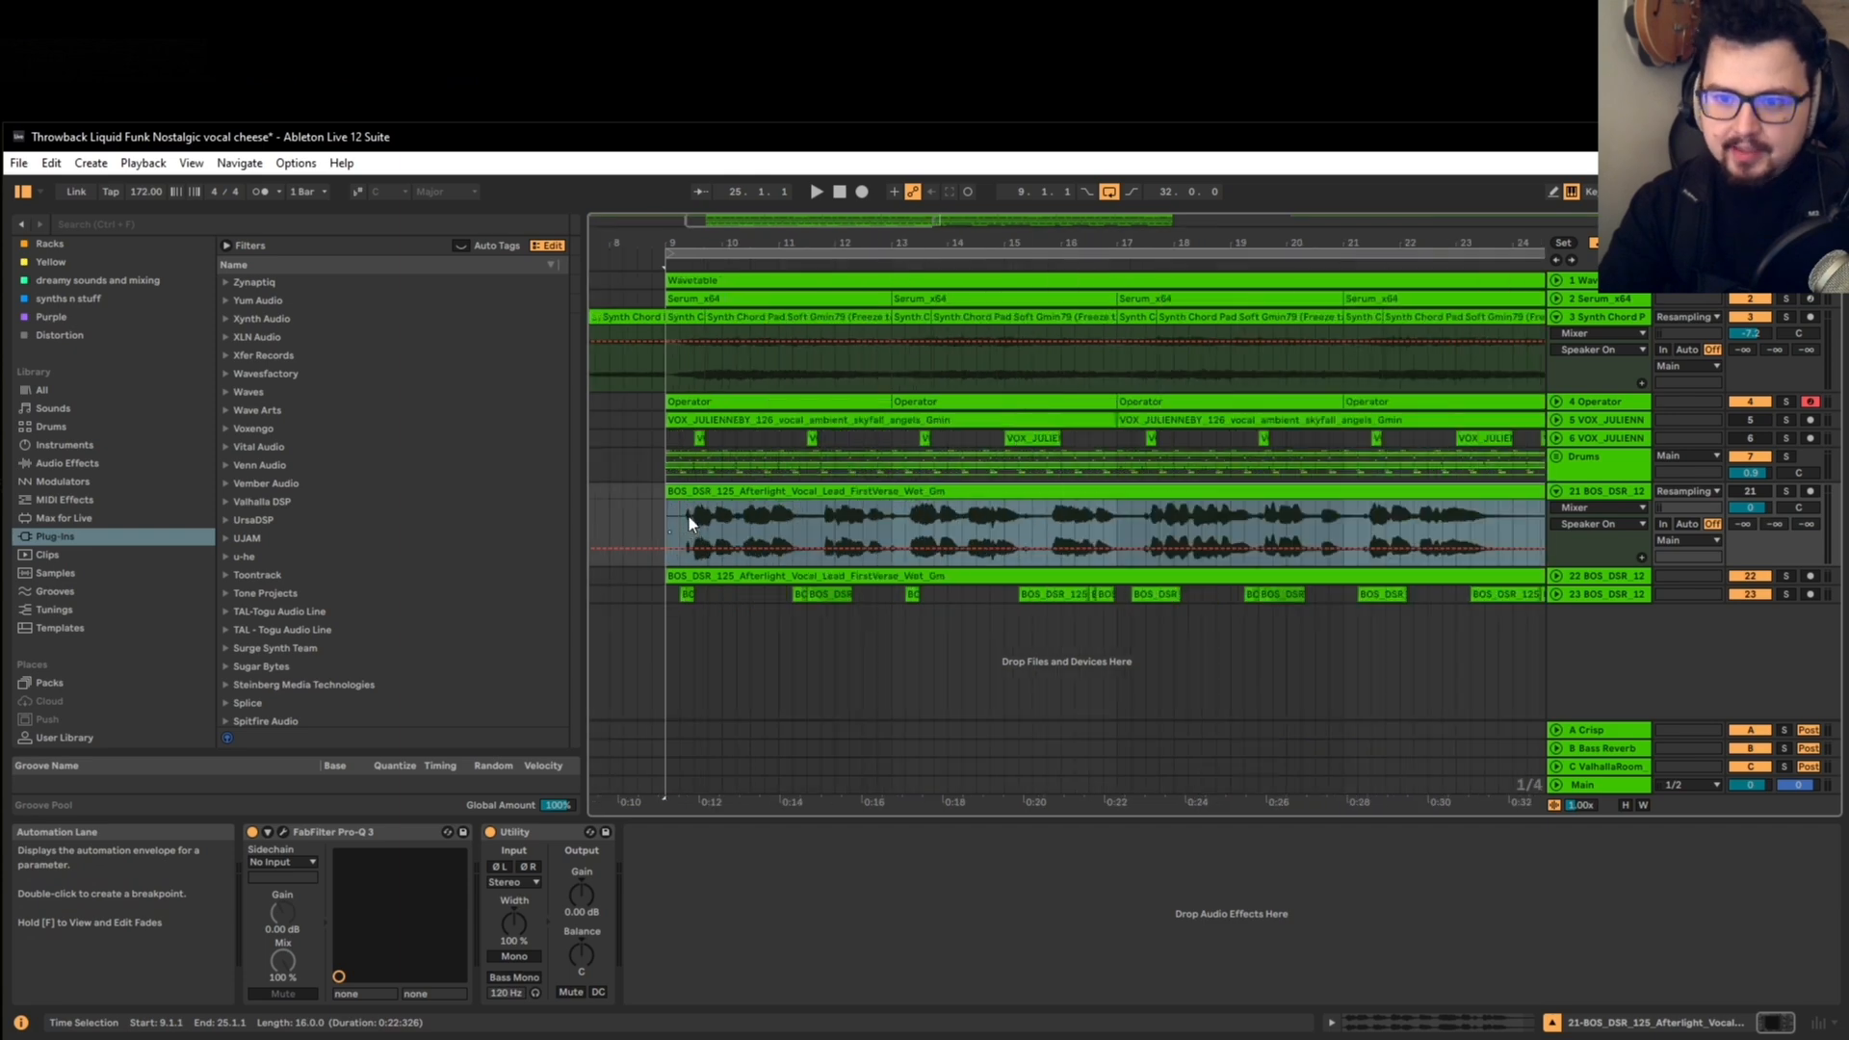
scroll(687, 514, down, 1)
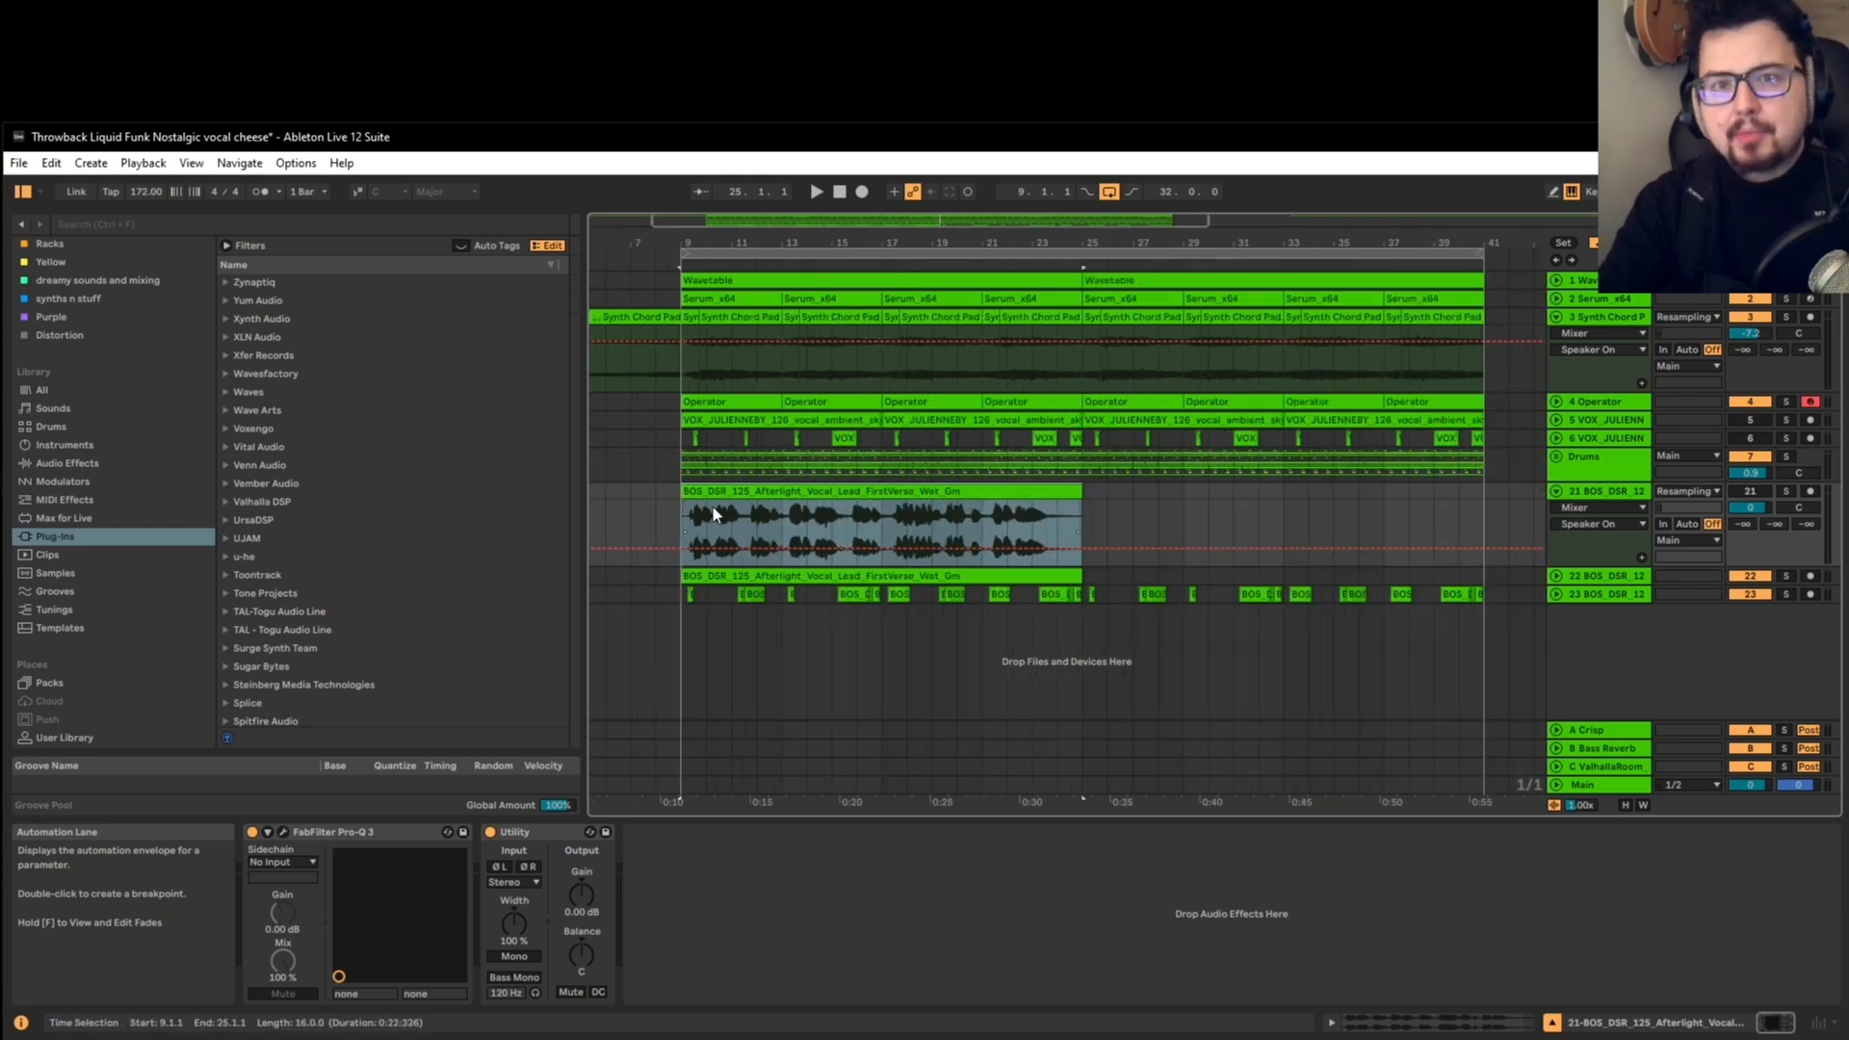